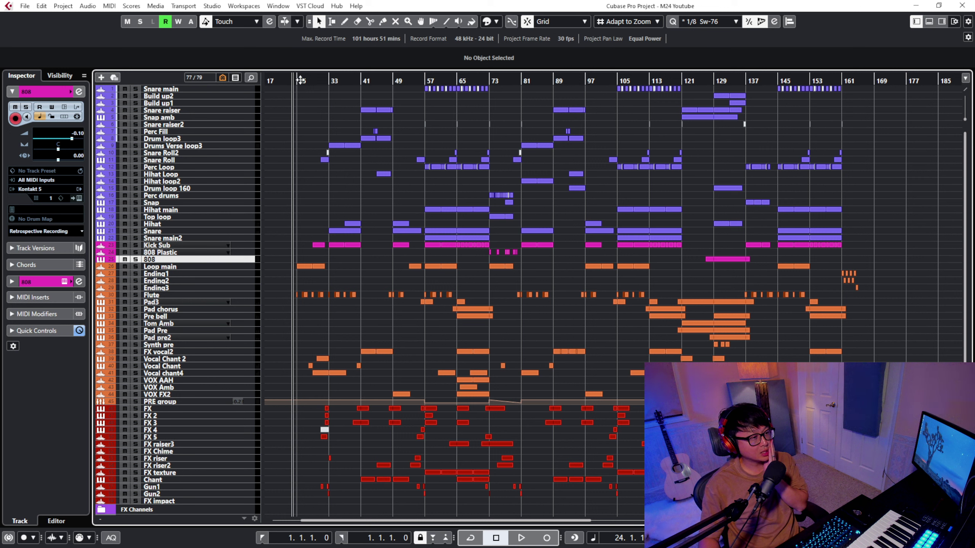
Play the arrangement from bar 25 and select the Snap amb track while it runs
{"action": "left_click_drag", "start_coordinate": [301, 80], "coordinate": [298, 83]}
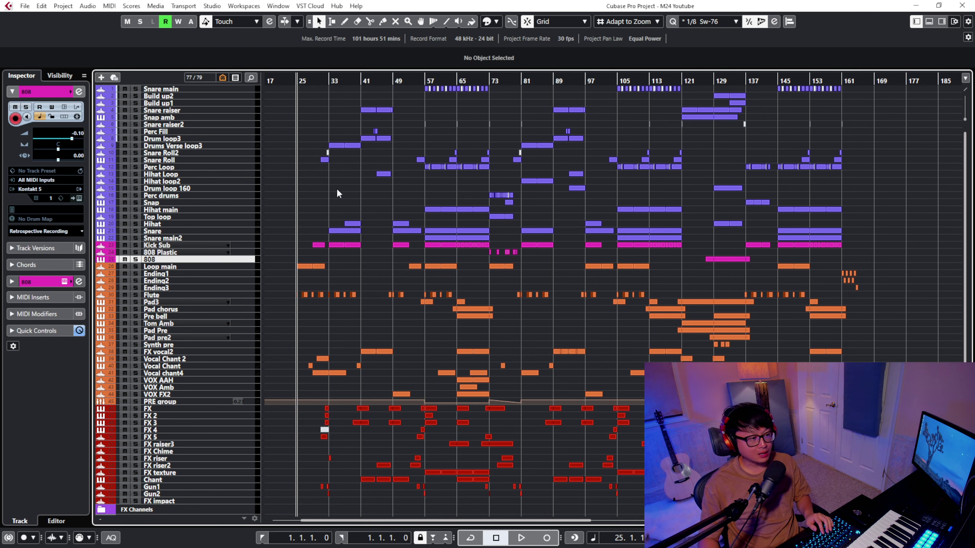
{"action": "scroll", "coordinate": [337, 185], "scroll_direction": "down", "scroll_amount": 1}
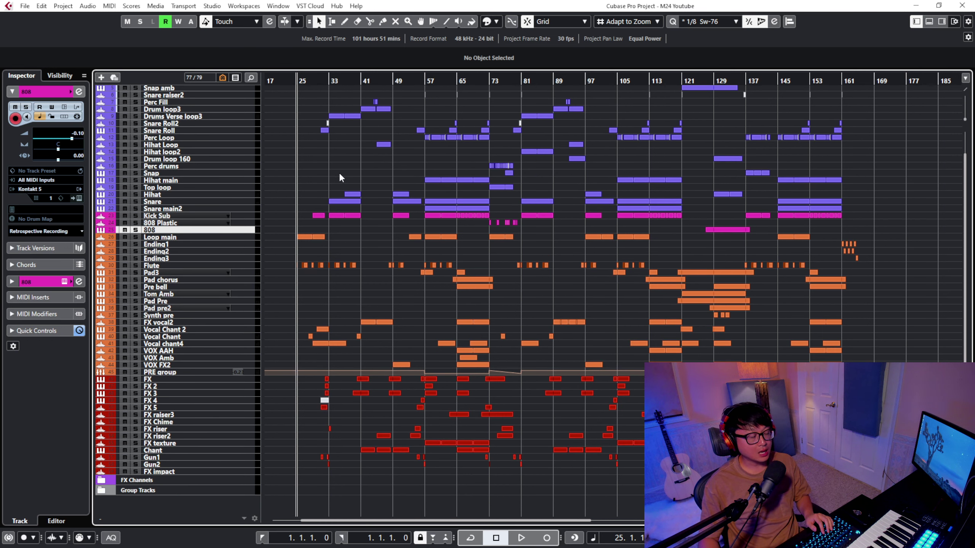
{"action": "key", "text": "space"}
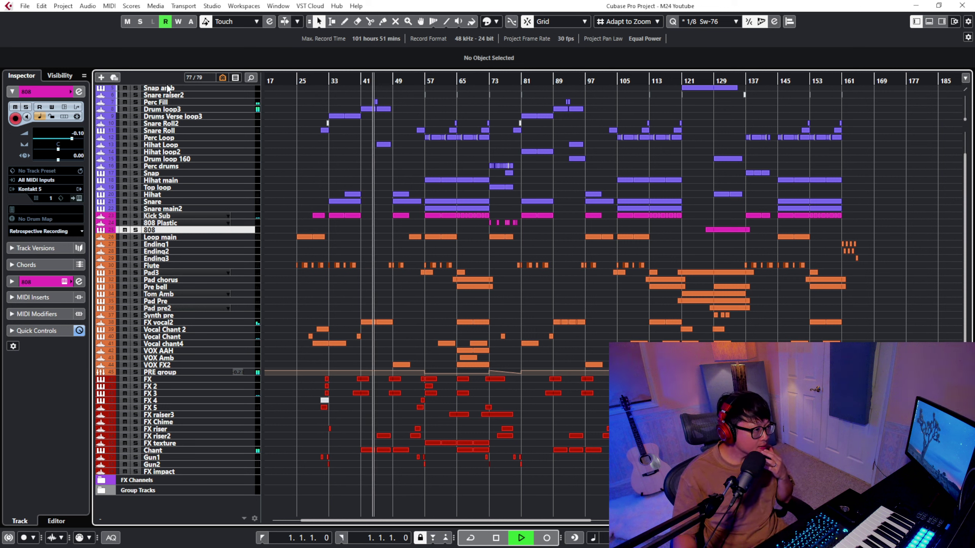
{"action": "left_click", "coordinate": [199, 88]}
{"action": "right_click", "coordinate": [375, 273]}
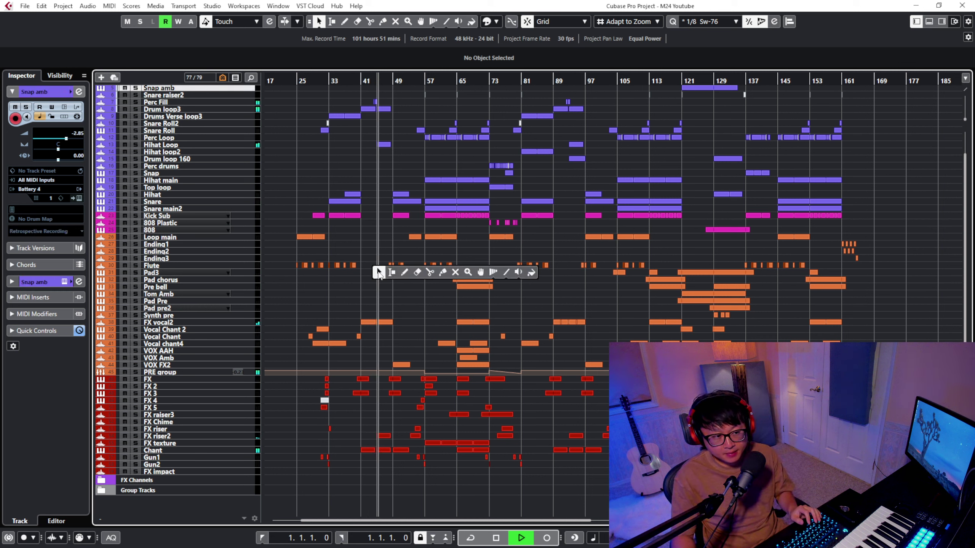
{"action": "left_click", "coordinate": [376, 271]}
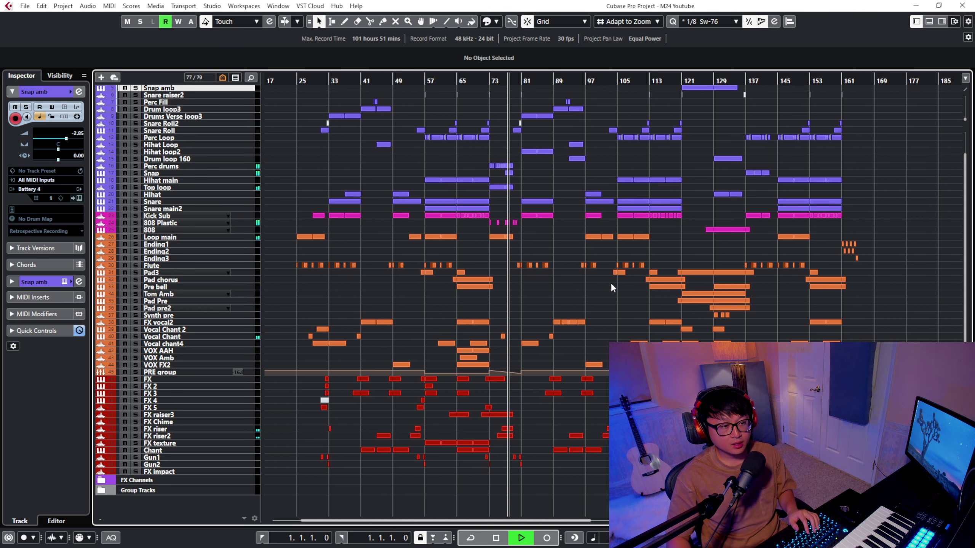
Listen to the arrangement up to around bar 81 and stop playback
{"action": "key", "text": "h"}
{"action": "key", "text": "h"}
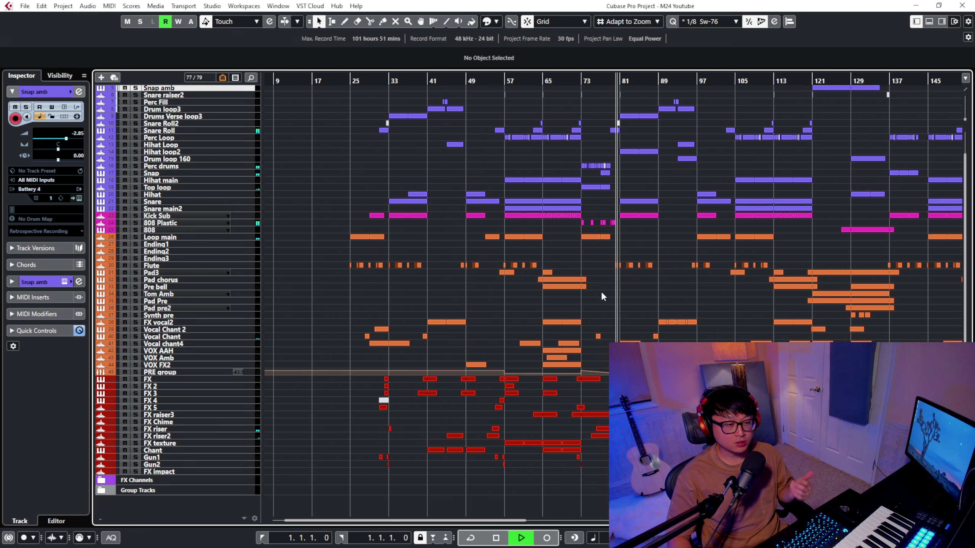
{"action": "key", "text": "g"}
{"action": "key", "text": "g"}
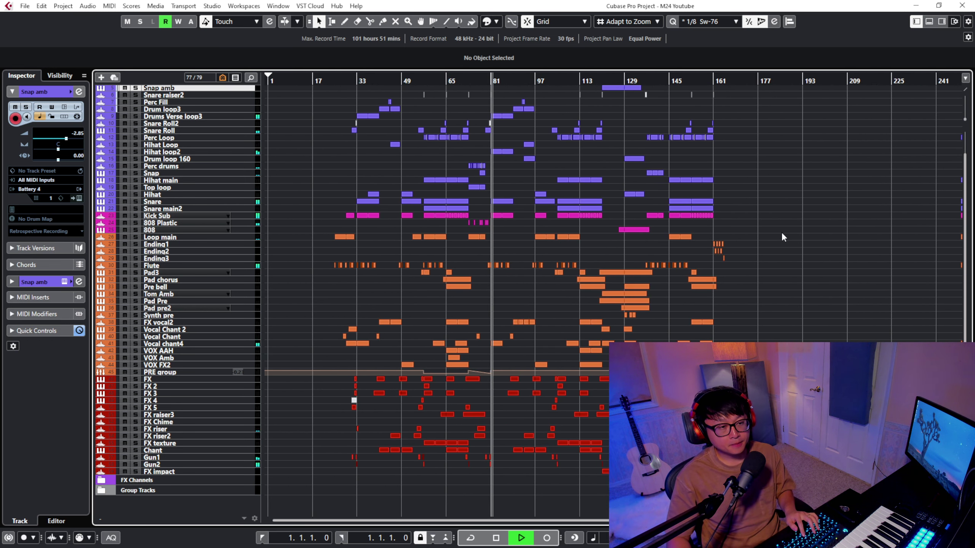
{"action": "key", "text": "space"}
Move the playhead to just before the bar 121 section and start playback there
{"action": "key", "text": "h"}
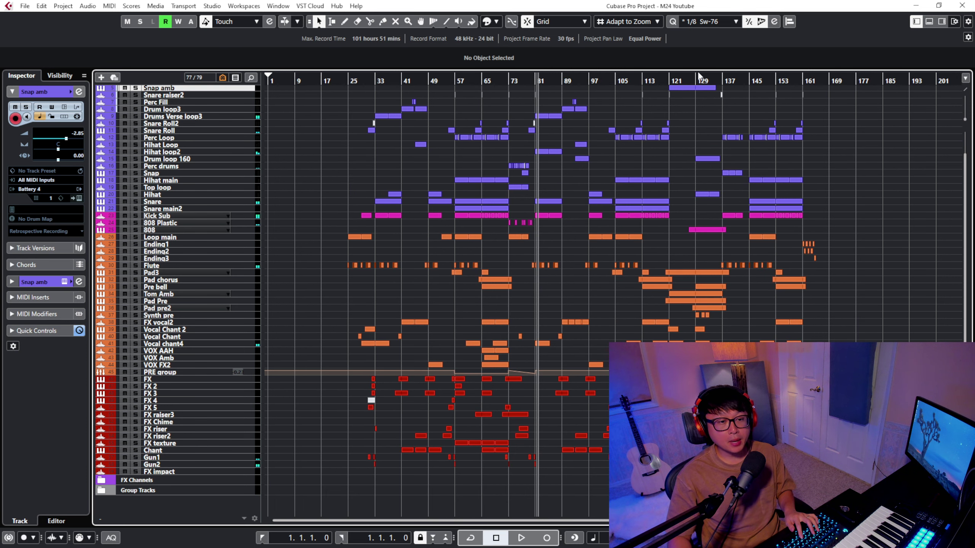
{"action": "left_click", "coordinate": [669, 80]}
{"action": "key", "text": "h"}
{"action": "key", "text": "h"}
{"action": "key", "text": "h"}
{"action": "key", "text": "shift+h"}
{"action": "scroll", "coordinate": [579, 276], "scroll_direction": "up", "scroll_amount": 2}
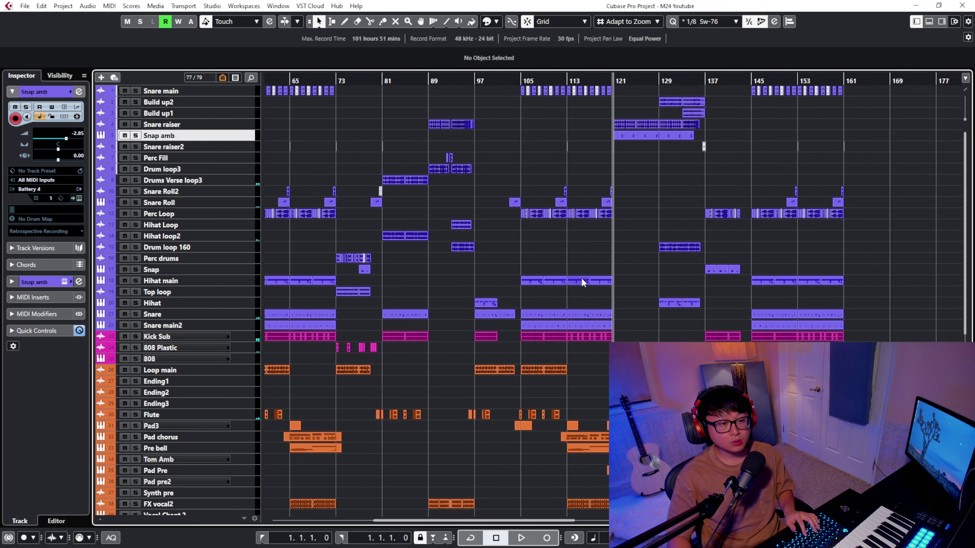
{"action": "scroll", "coordinate": [581, 278], "scroll_direction": "down", "scroll_amount": 5}
{"action": "left_click", "coordinate": [606, 81]}
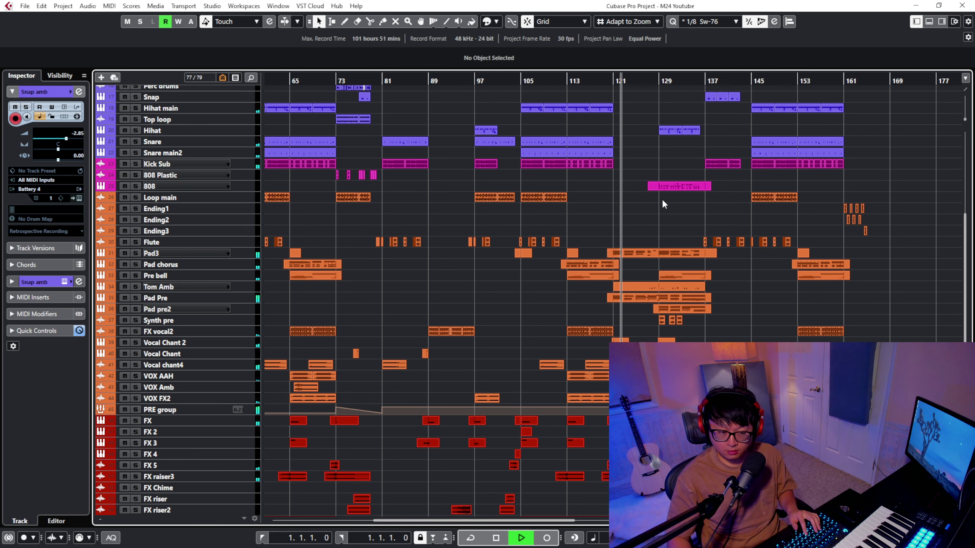
Listen through the pad and build-up section, following its melodic, FX and drum tracks, and stop playback at bar 145
{"action": "key", "text": "g"}
{"action": "key", "text": "g"}
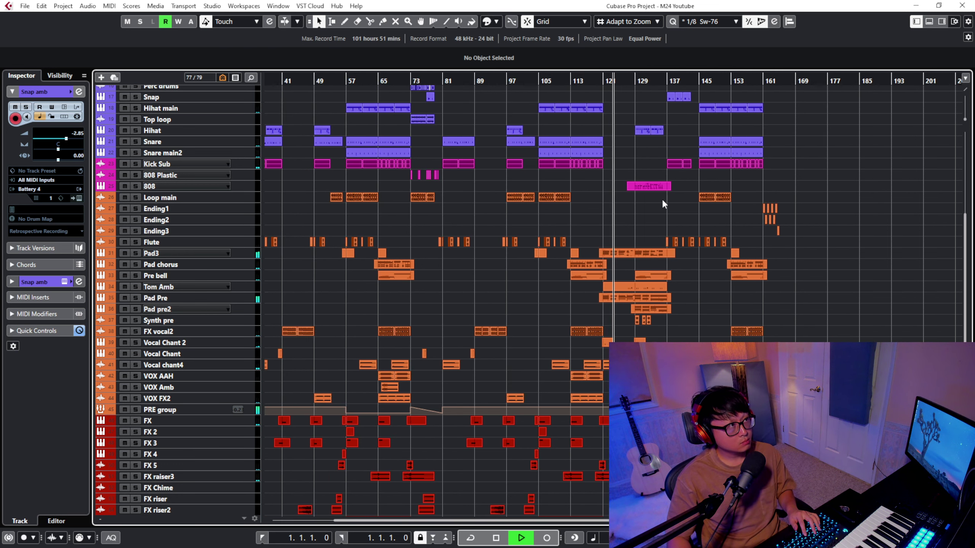
{"action": "key", "text": "h"}
{"action": "key", "text": "h"}
{"action": "key", "text": "h"}
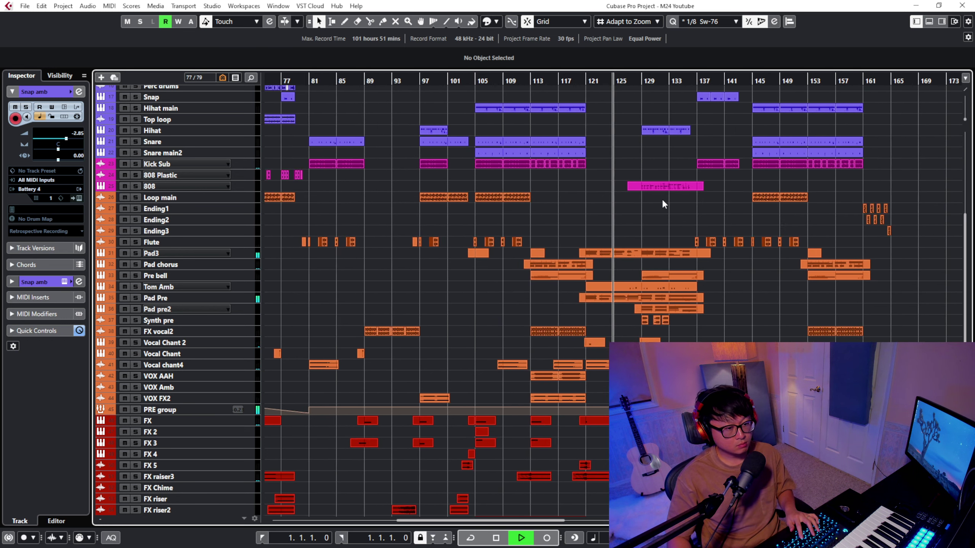
{"action": "key", "text": "h"}
{"action": "key", "text": "h"}
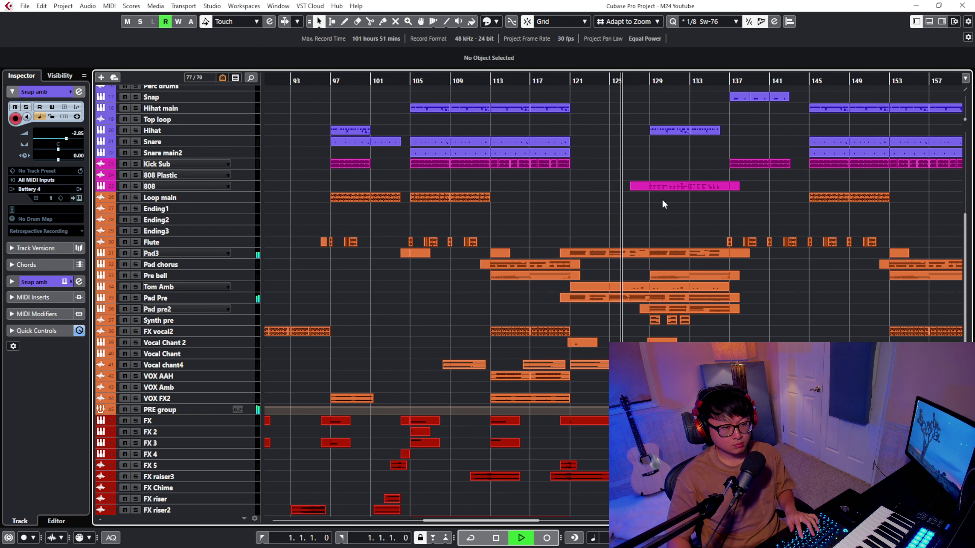
{"action": "key", "text": "g"}
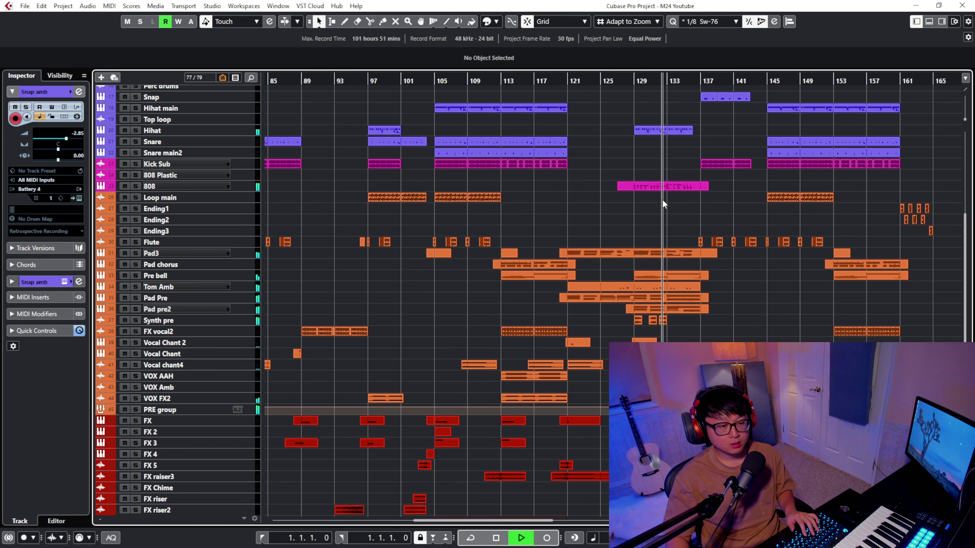
{"action": "key", "text": "g"}
{"action": "scroll", "coordinate": [714, 313], "scroll_direction": "down", "scroll_amount": 4}
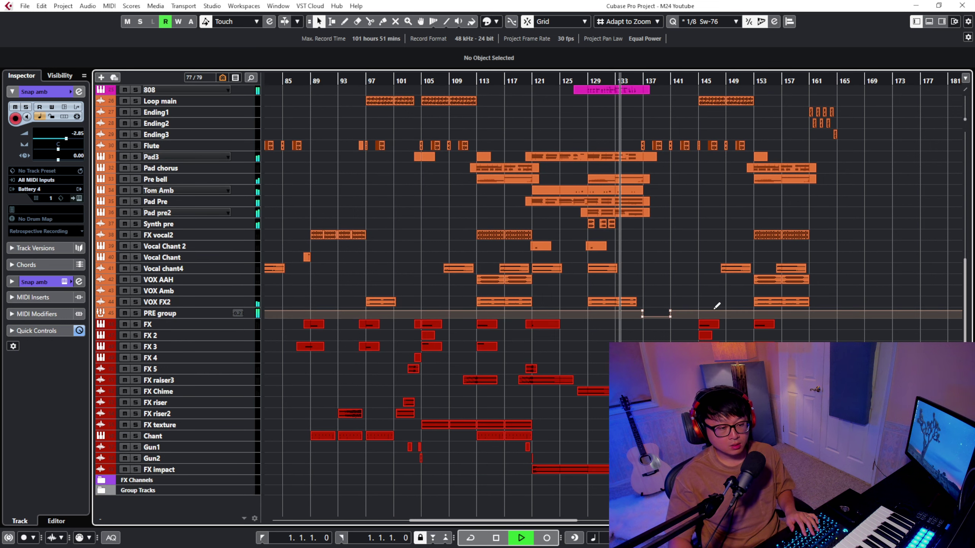
{"action": "scroll", "coordinate": [708, 294], "scroll_direction": "up", "scroll_amount": 6}
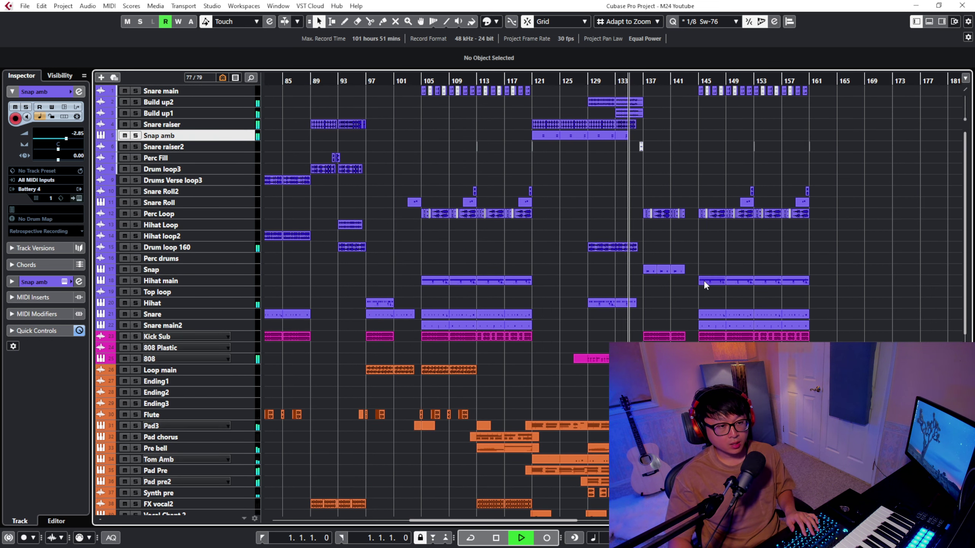
{"action": "key", "text": "h"}
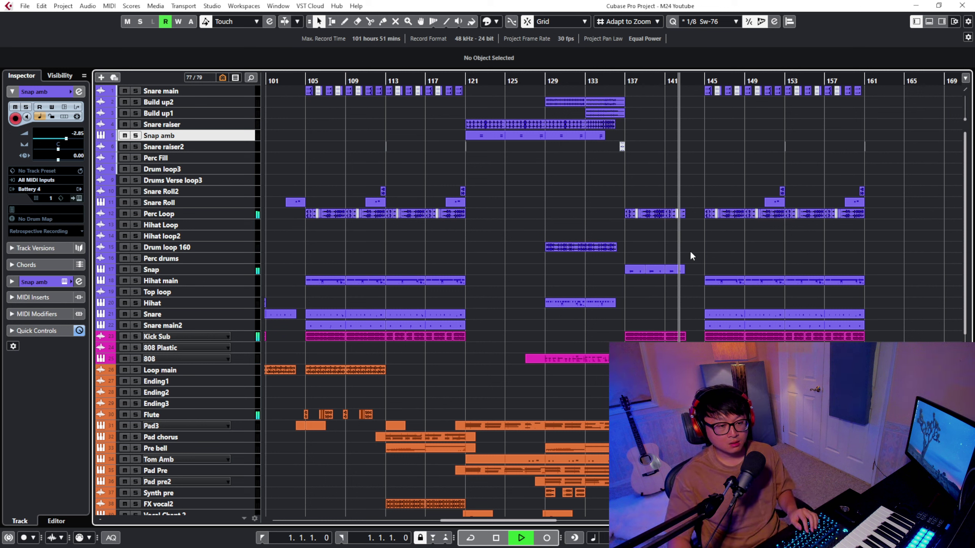
{"action": "key", "text": "g"}
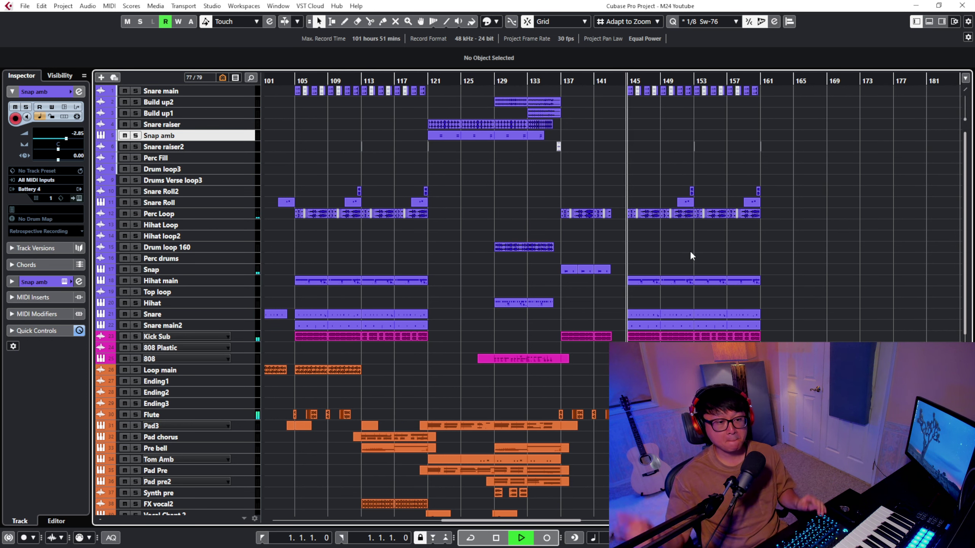
{"action": "key", "text": "space"}
Place the playhead at bar 32 and examine the loop, flute and vocal chant events around it
{"action": "key", "text": "g"}
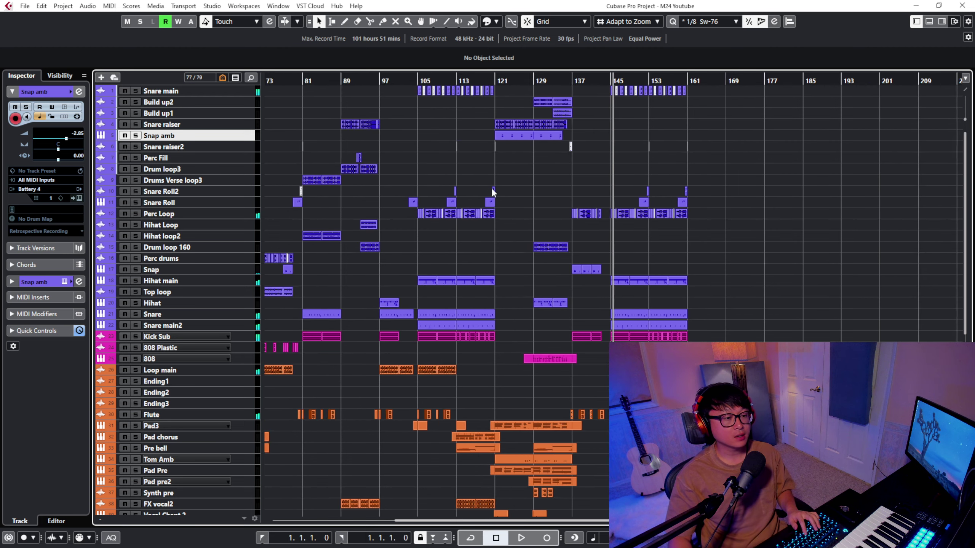
{"action": "key", "text": "g"}
{"action": "key", "text": "g"}
{"action": "key", "text": "g"}
{"action": "key", "text": "g"}
{"action": "left_click", "coordinate": [328, 80]}
{"action": "scroll", "coordinate": [313, 167], "scroll_direction": "down", "scroll_amount": 3}
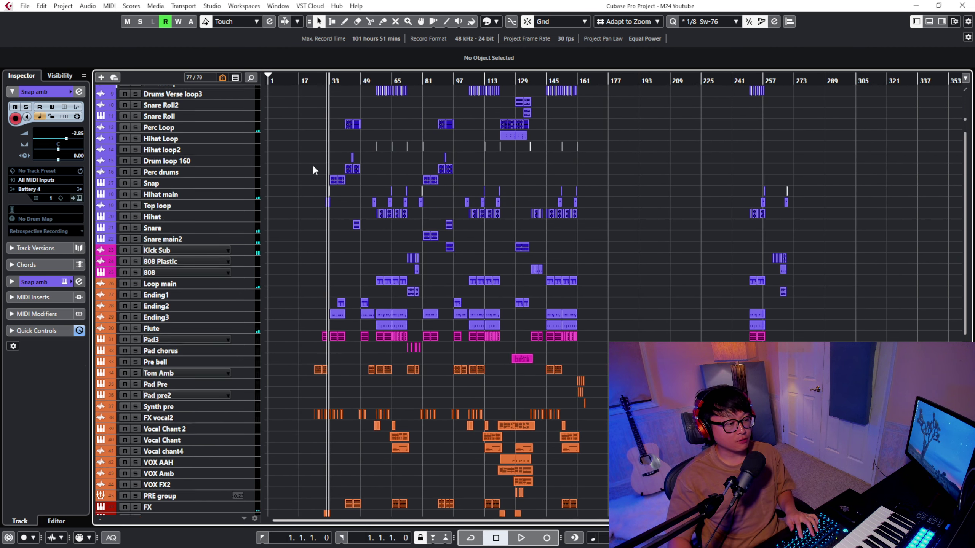
{"action": "scroll", "coordinate": [312, 170], "scroll_direction": "down", "scroll_amount": 3}
{"action": "key", "text": "h"}
{"action": "key", "text": "h"}
{"action": "key", "text": "h"}
{"action": "key", "text": "h"}
{"action": "key", "text": "h"}
{"action": "key", "text": "h"}
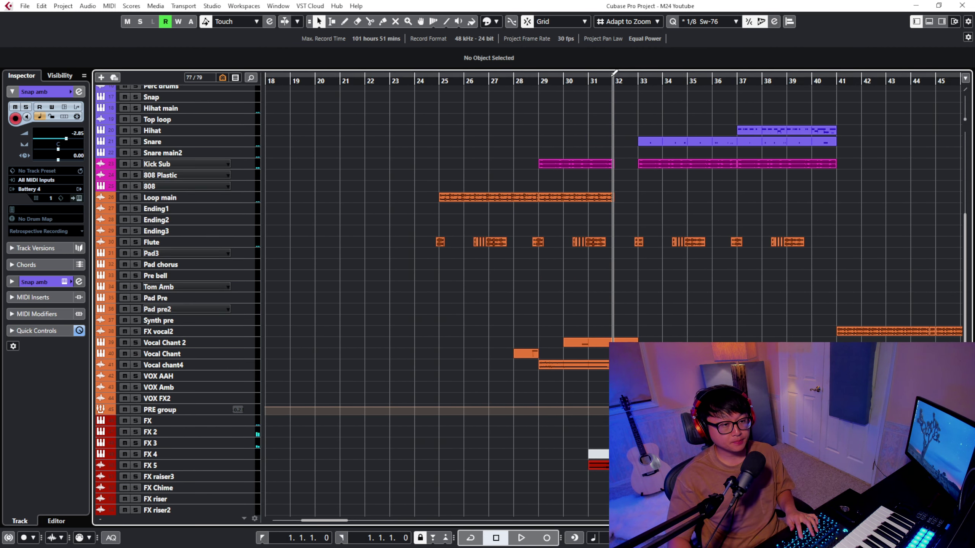
{"action": "key", "text": "g"}
{"action": "key", "text": "g"}
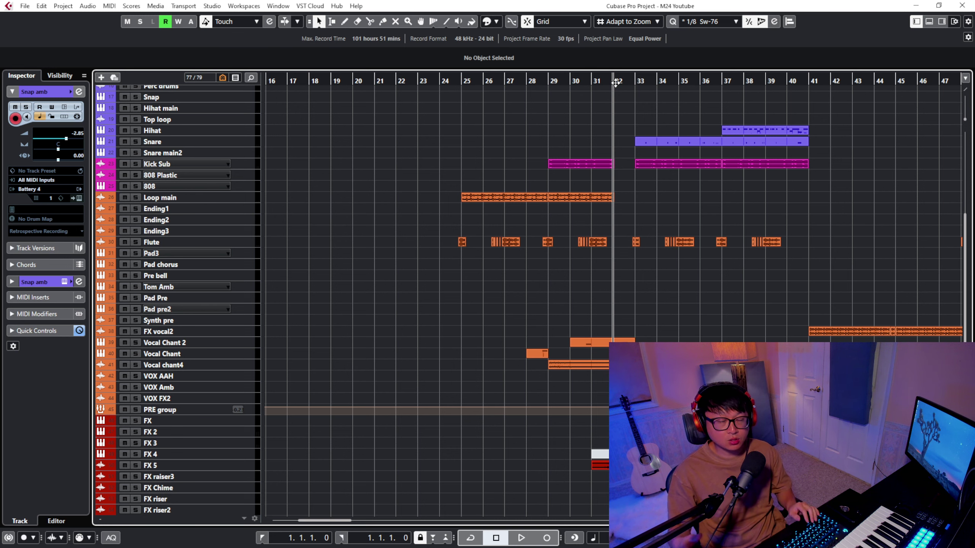
Place the playhead at bar 65 and examine how the drum tracks are laid out across the song sections
{"action": "scroll", "coordinate": [626, 153], "scroll_direction": "up", "scroll_amount": 5}
{"action": "key", "text": "g"}
{"action": "key", "text": "g"}
{"action": "key", "text": "g"}
{"action": "key", "text": "g"}
{"action": "key", "text": "g"}
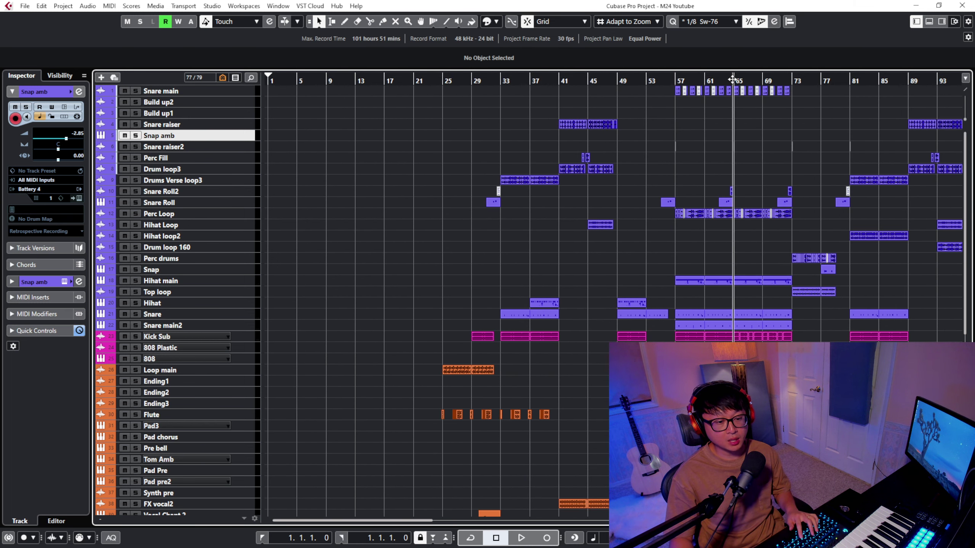
{"action": "scroll", "coordinate": [585, 103], "scroll_direction": "right", "scroll_amount": 6}
{"action": "key", "text": "g"}
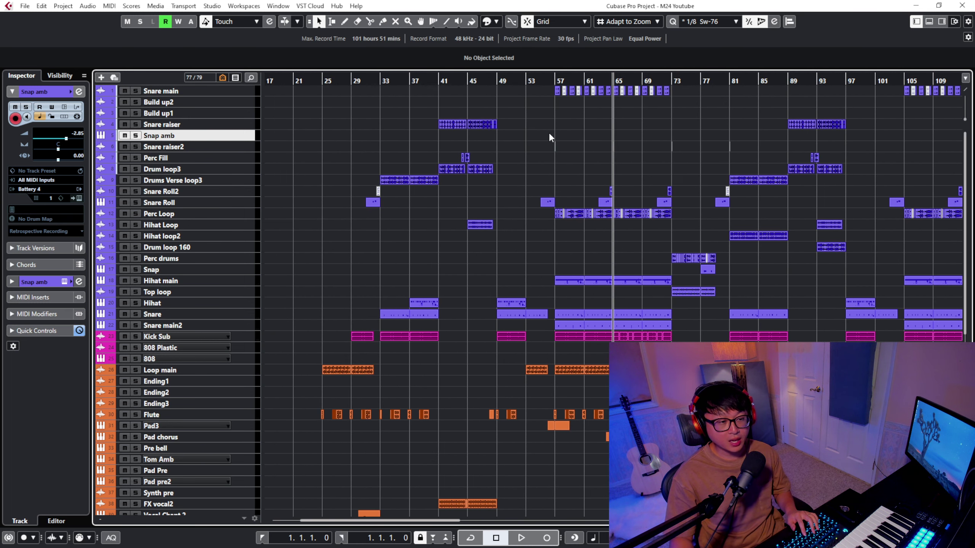
{"action": "key", "text": "h"}
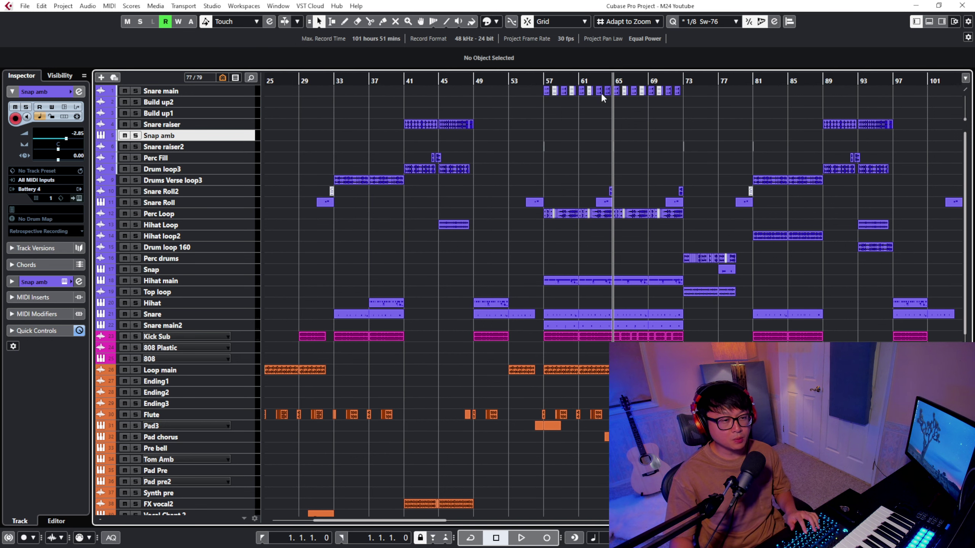
{"action": "right_click", "coordinate": [574, 150]}
{"action": "left_click", "coordinate": [574, 150]}
{"action": "key", "text": "g"}
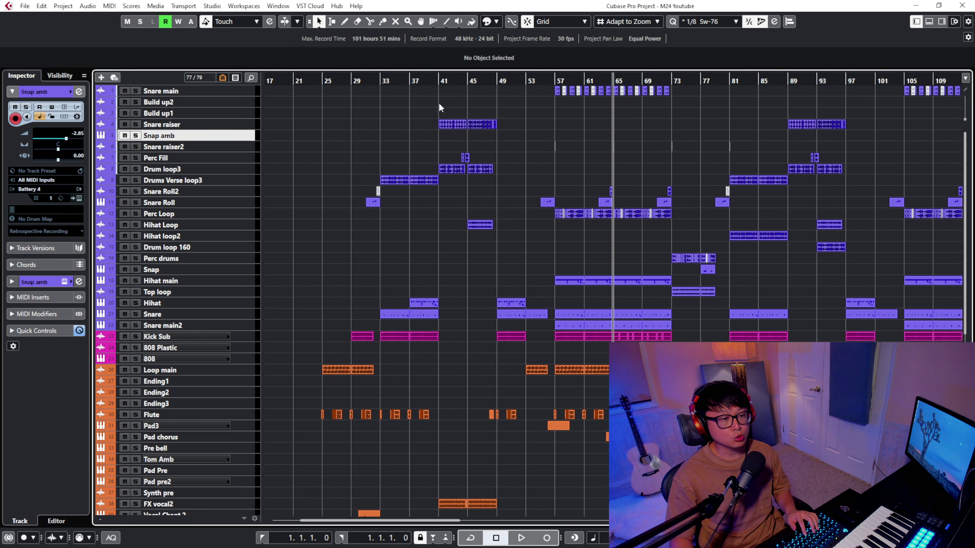
Select the Loop main track and play the opening of the song briefly from bar 25
{"action": "left_click", "coordinate": [322, 81]}
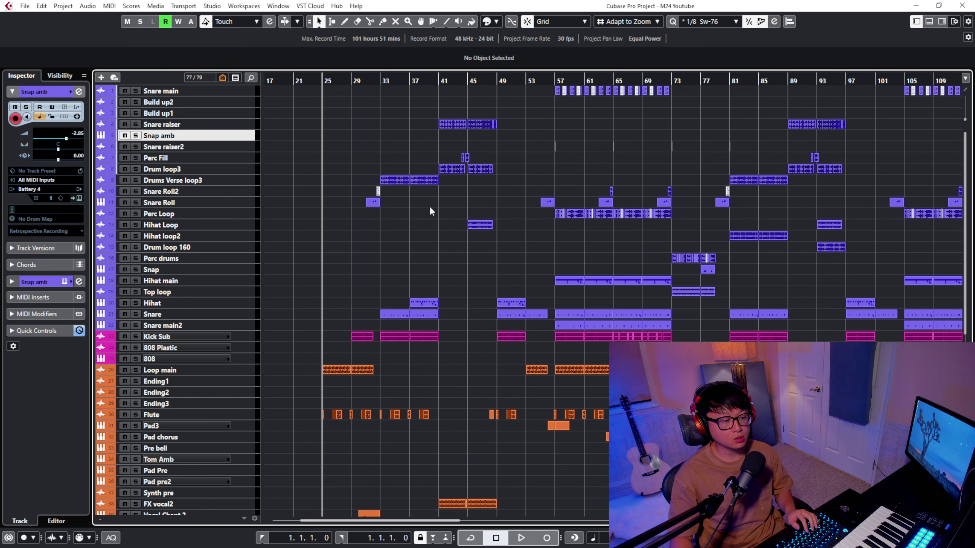
{"action": "scroll", "coordinate": [429, 205], "scroll_direction": "down", "scroll_amount": 5}
{"action": "left_click", "coordinate": [194, 197]}
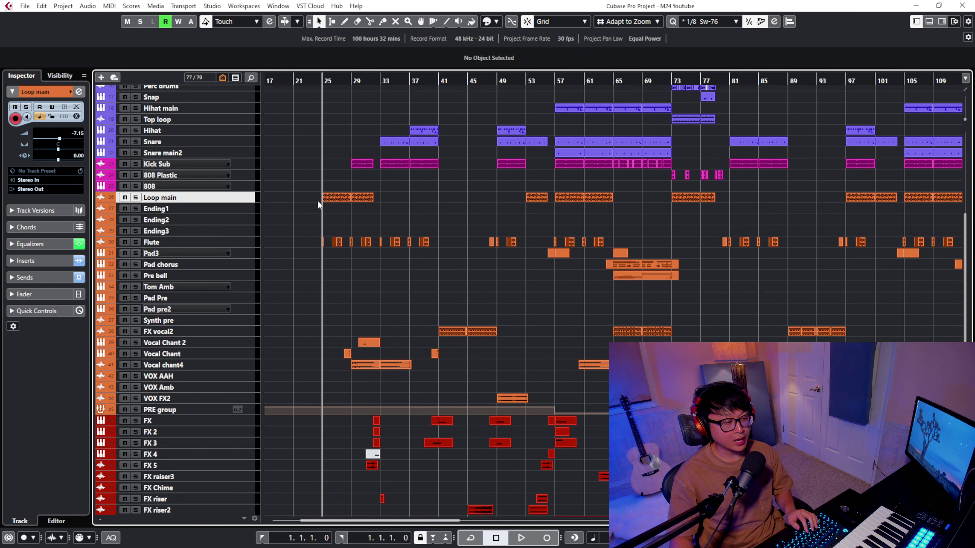
{"action": "scroll", "coordinate": [317, 200], "scroll_direction": "down", "scroll_amount": 3}
{"action": "scroll", "coordinate": [321, 199], "scroll_direction": "up", "scroll_amount": 5}
{"action": "key", "text": "space"}
{"action": "scroll", "coordinate": [335, 198], "scroll_direction": "up", "scroll_amount": 3}
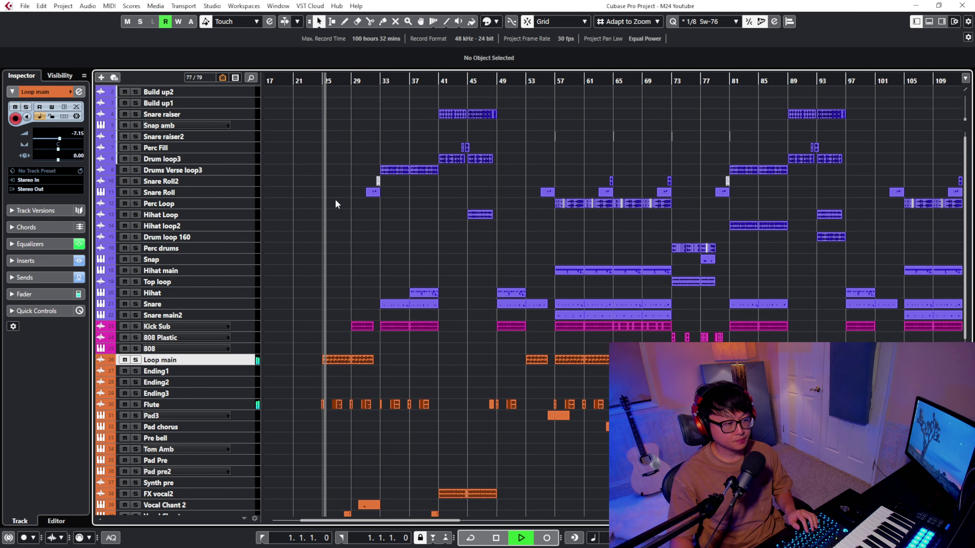
{"action": "scroll", "coordinate": [281, 346], "scroll_direction": "up", "scroll_amount": 3}
{"action": "scroll", "coordinate": [513, 362], "scroll_direction": "up", "scroll_amount": 3}
{"action": "key", "text": "space"}
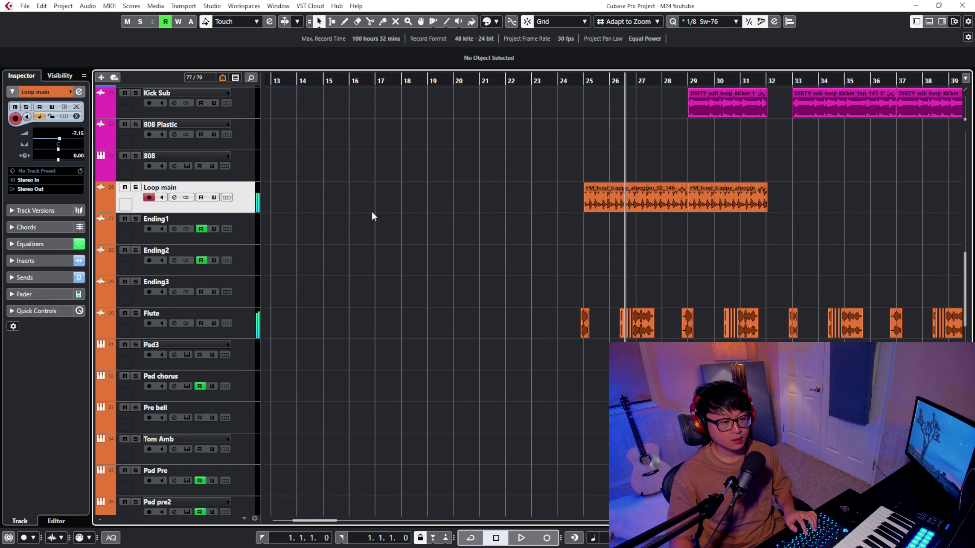
Solo the Loop main track and return the playhead to bar 25
{"action": "key", "text": "s"}
{"action": "scroll", "coordinate": [570, 82], "scroll_direction": "up", "scroll_amount": 3}
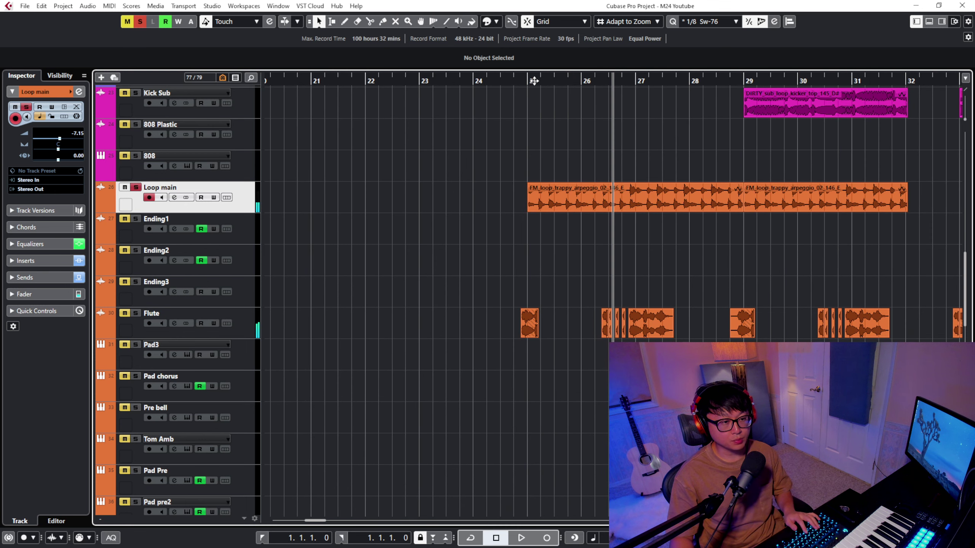
{"action": "right_click", "coordinate": [593, 131]}
{"action": "left_click", "coordinate": [592, 130]}
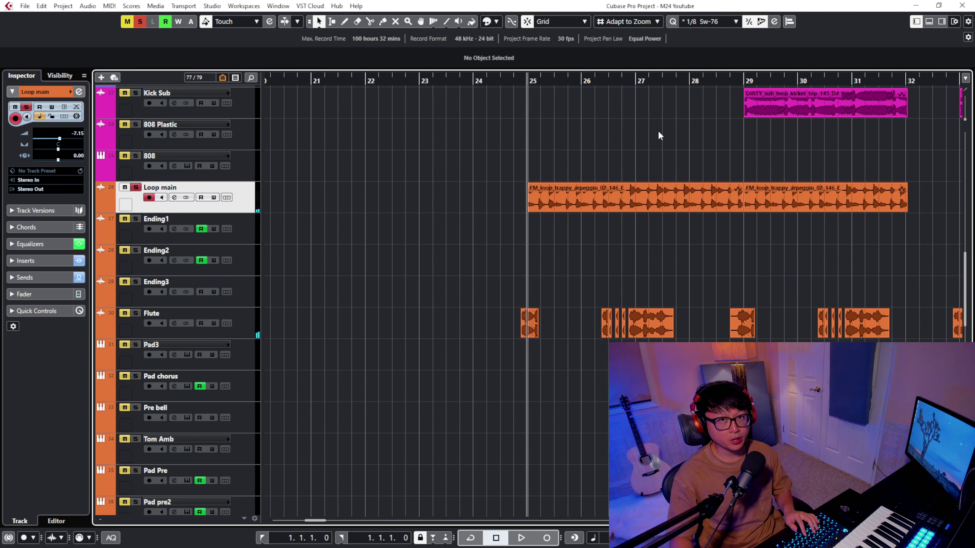
Listen to the soloed arpeggio loop from bar 25 and stop playback just before bar 28
{"action": "key", "text": "space"}
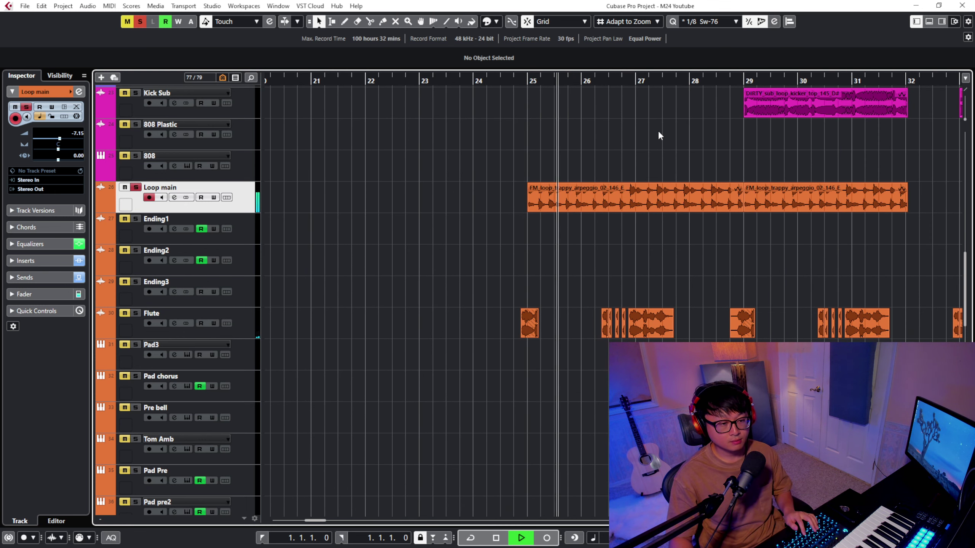
{"action": "key", "text": "g"}
{"action": "key", "text": "h"}
{"action": "key", "text": "h"}
{"action": "key", "text": "h"}
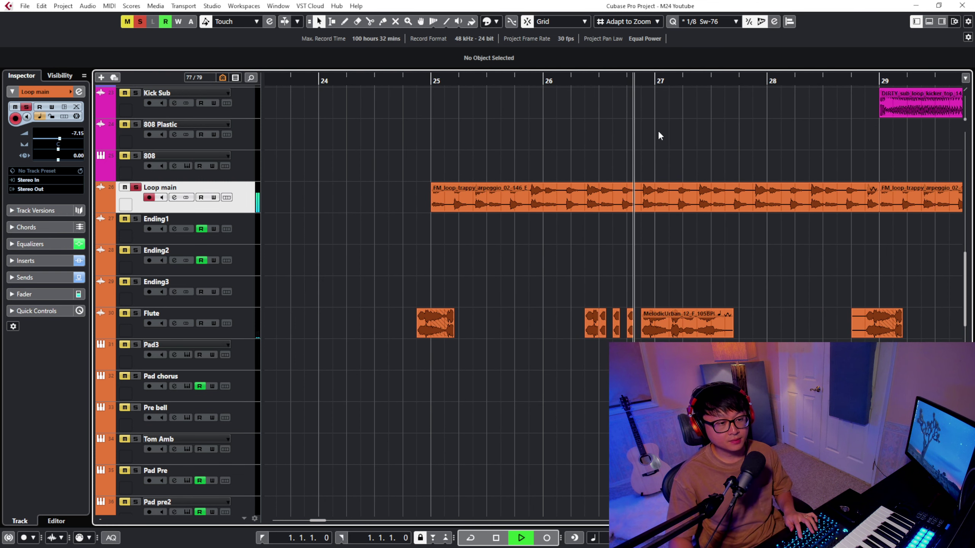
{"action": "key", "text": "g"}
{"action": "key", "text": "space"}
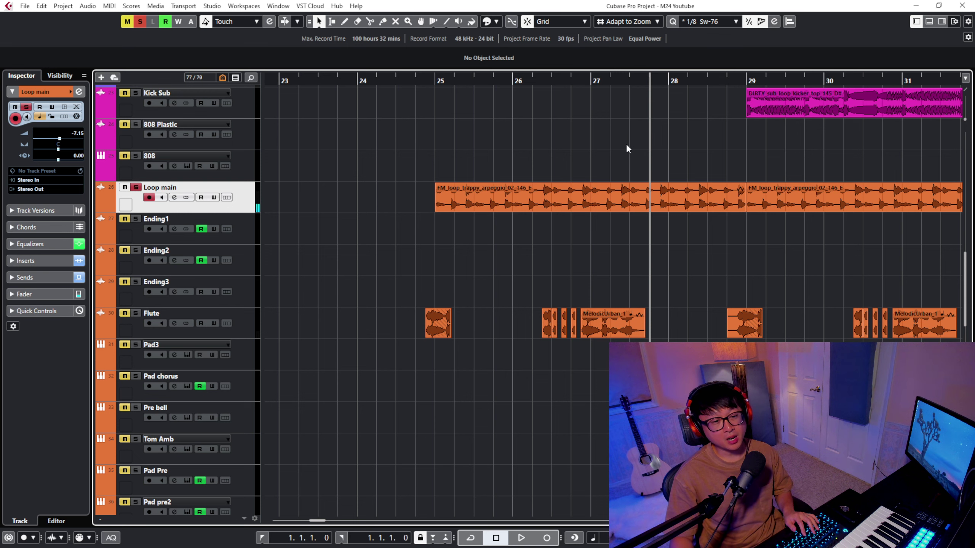
Return the playhead to bar 25 and clear the solo on the Loop main track
{"action": "key", "text": "g"}
{"action": "left_click", "coordinate": [560, 202]}
{"action": "left_click", "coordinate": [436, 80]}
{"action": "left_click", "coordinate": [561, 143]}
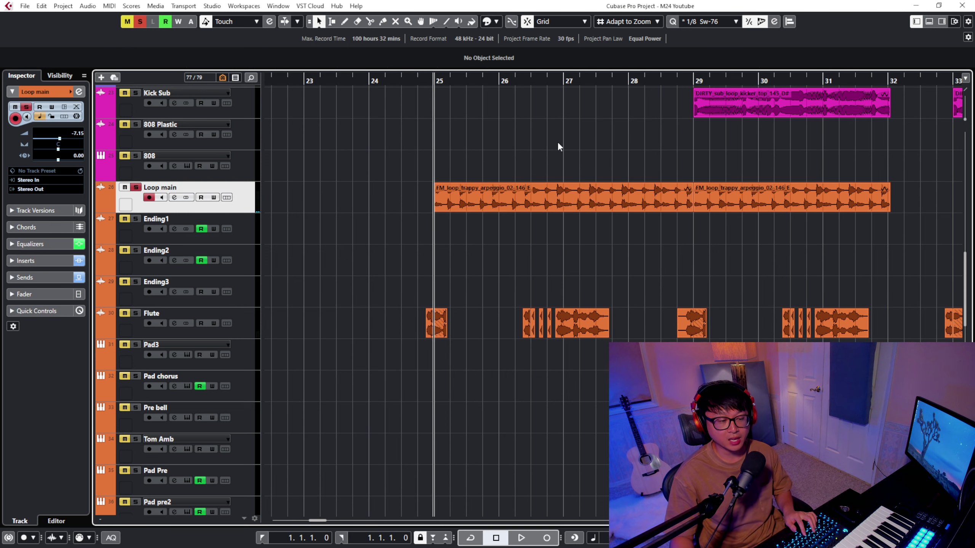
{"action": "key", "text": "s"}
Solo the Flute track and listen to it from just before bar 25 until after bar 29
{"action": "left_click", "coordinate": [248, 326]}
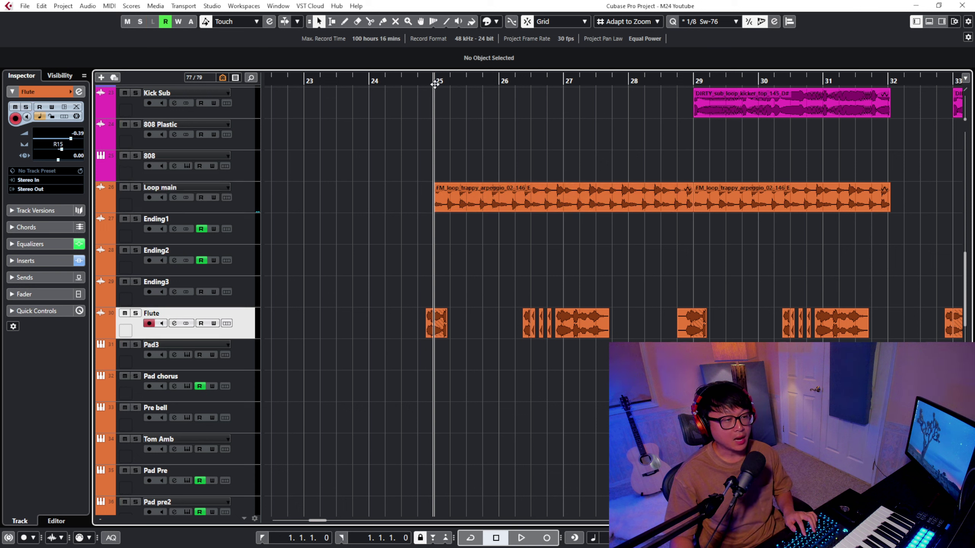
{"action": "left_click", "coordinate": [419, 81]}
{"action": "key", "text": "s"}
{"action": "key", "text": "space"}
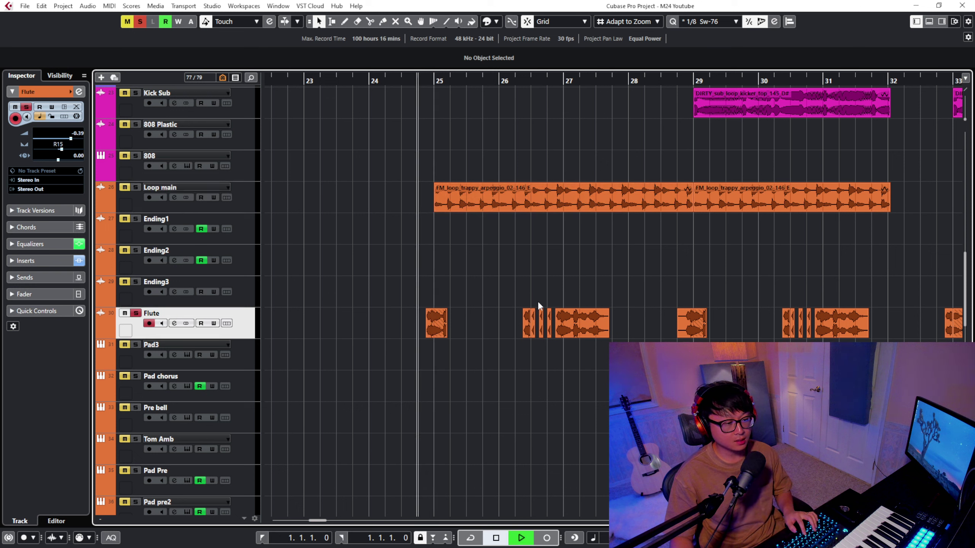
{"action": "right_click", "coordinate": [580, 279]}
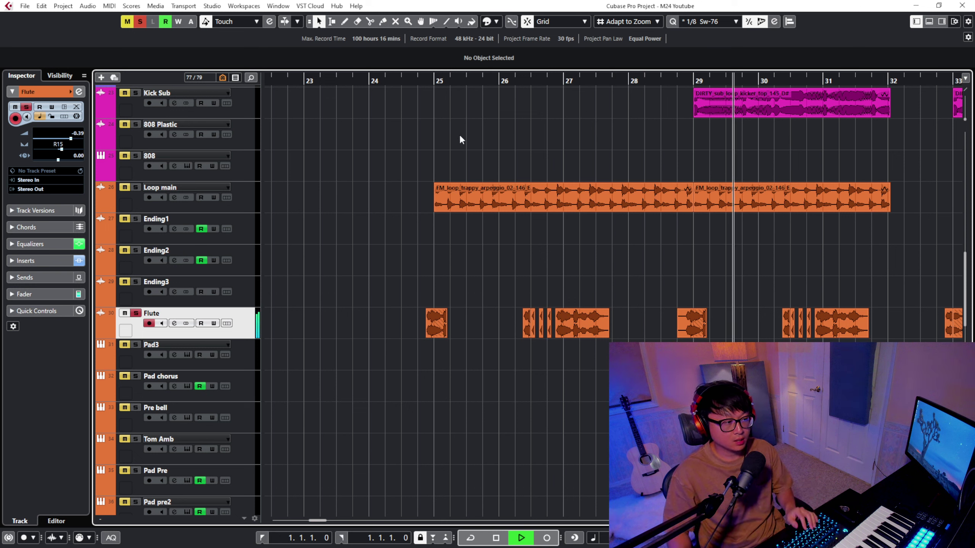
{"action": "key", "text": "space"}
Solo Loop main alongside Flute, play from bar 25, add Kick Sub to the solo, and stop at bar 32
{"action": "left_click", "coordinate": [437, 86]}
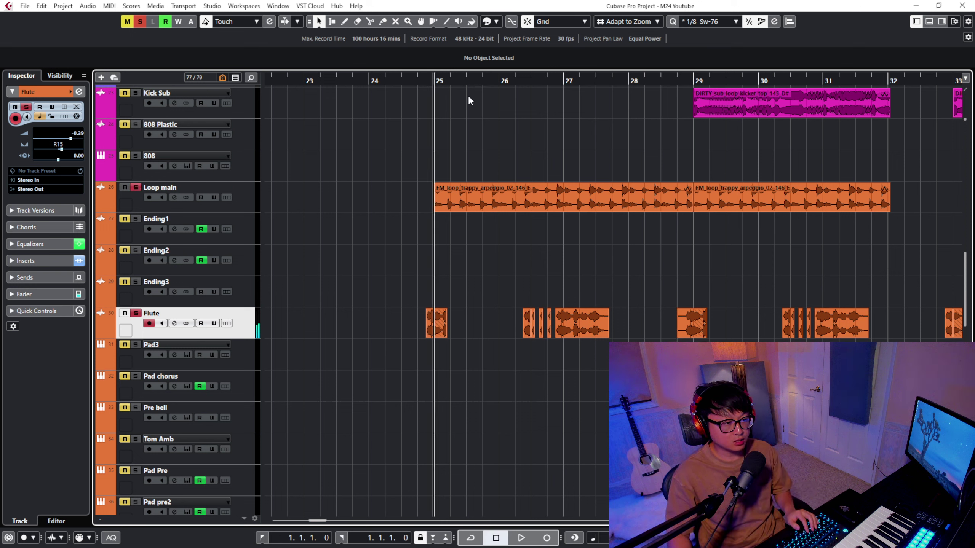
{"action": "key", "text": "space"}
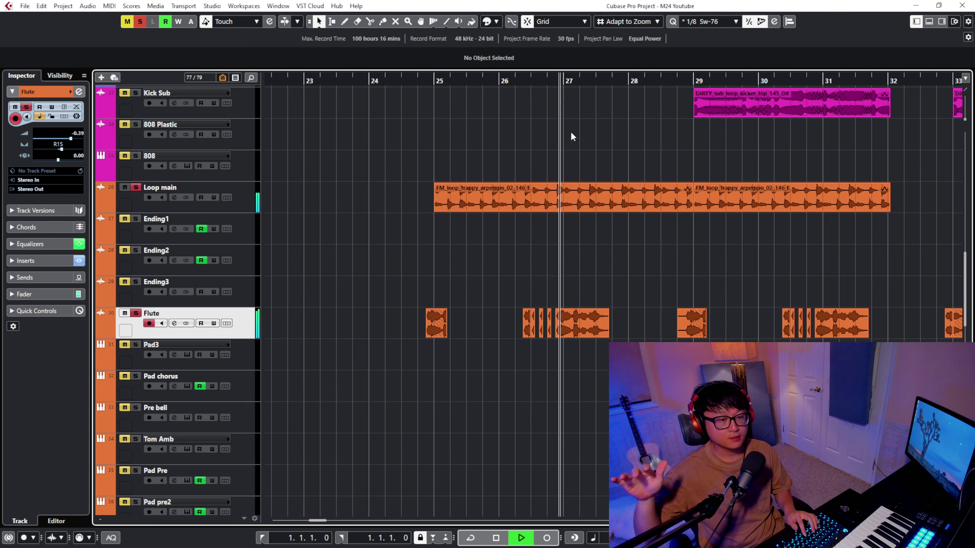
{"action": "key", "text": "g"}
{"action": "key", "text": "g"}
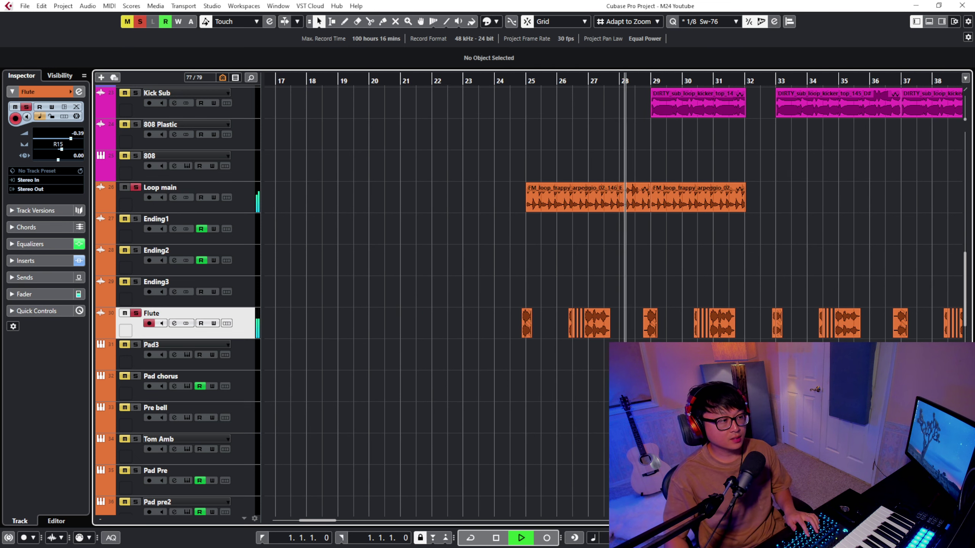
{"action": "key", "text": "h"}
{"action": "key", "text": "h"}
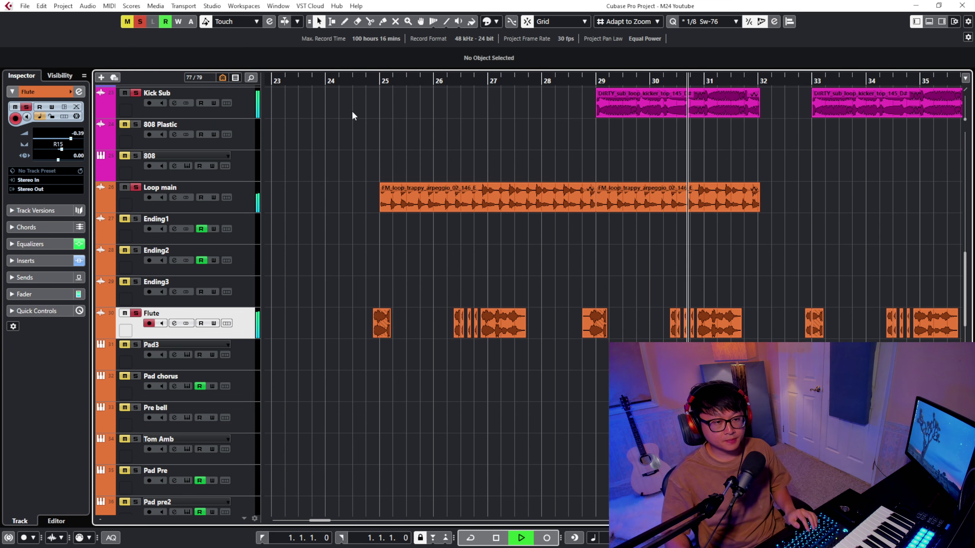
{"action": "key", "text": "g"}
{"action": "key", "text": "g"}
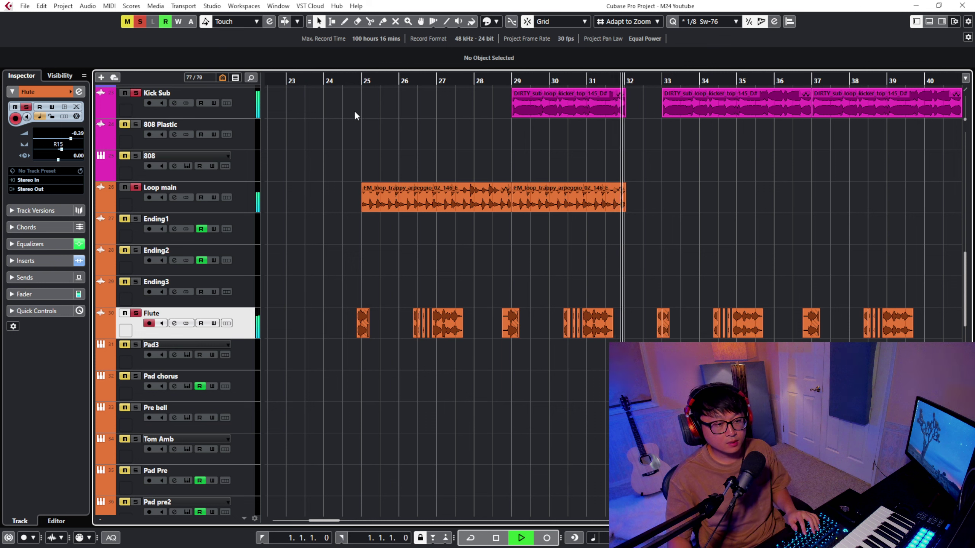
{"action": "key", "text": "space"}
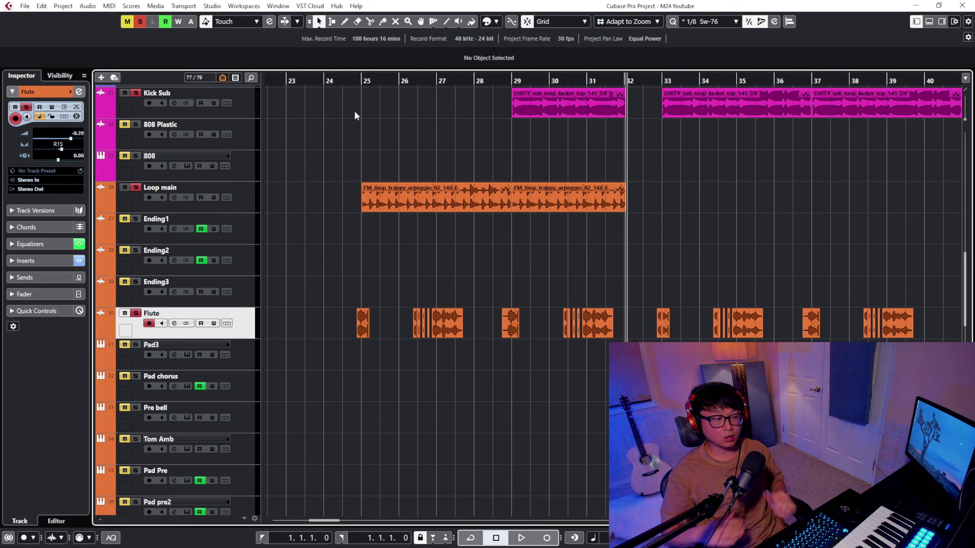
Shrink the track heights, place the playhead at bar 31 and examine the vocal and FX clips around it
{"action": "key", "text": "shift+g"}
{"action": "key", "text": "shift+g"}
{"action": "key", "text": "shift+g"}
{"action": "key", "text": "g"}
{"action": "key", "text": "g"}
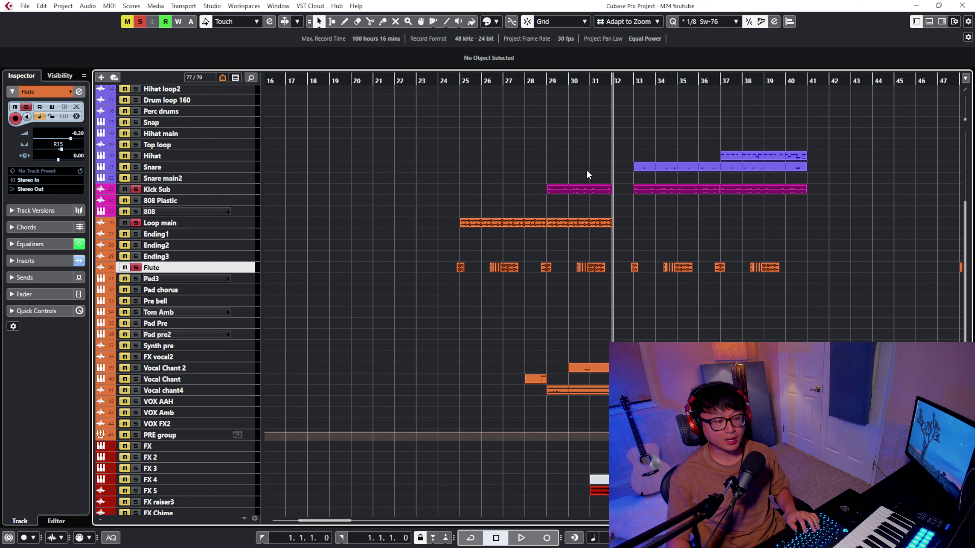
{"action": "scroll", "coordinate": [591, 175], "scroll_direction": "down", "scroll_amount": 5}
{"action": "scroll", "coordinate": [591, 177], "scroll_direction": "up", "scroll_amount": 2}
{"action": "left_click_drag", "start_coordinate": [586, 88], "coordinate": [586, 79]}
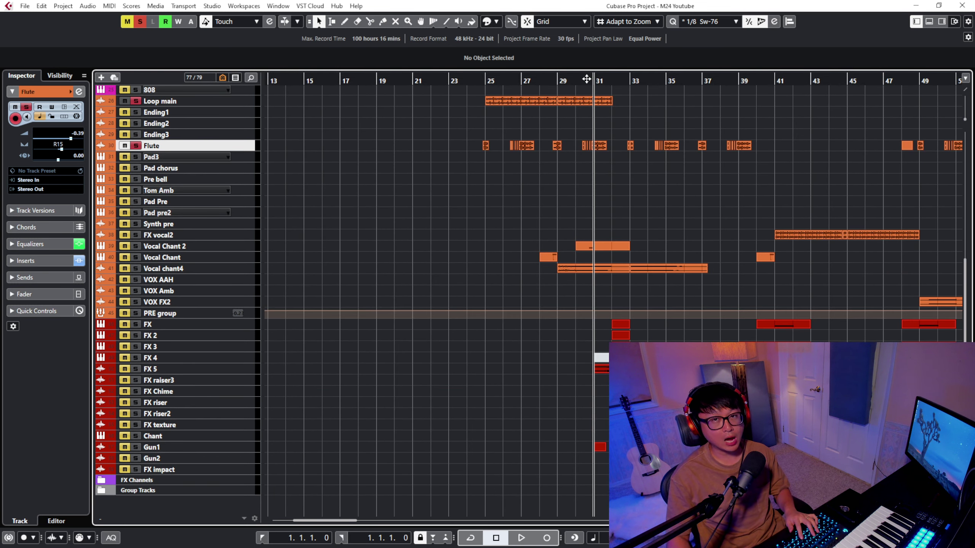
{"action": "scroll", "coordinate": [587, 79], "scroll_direction": "up", "scroll_amount": 3}
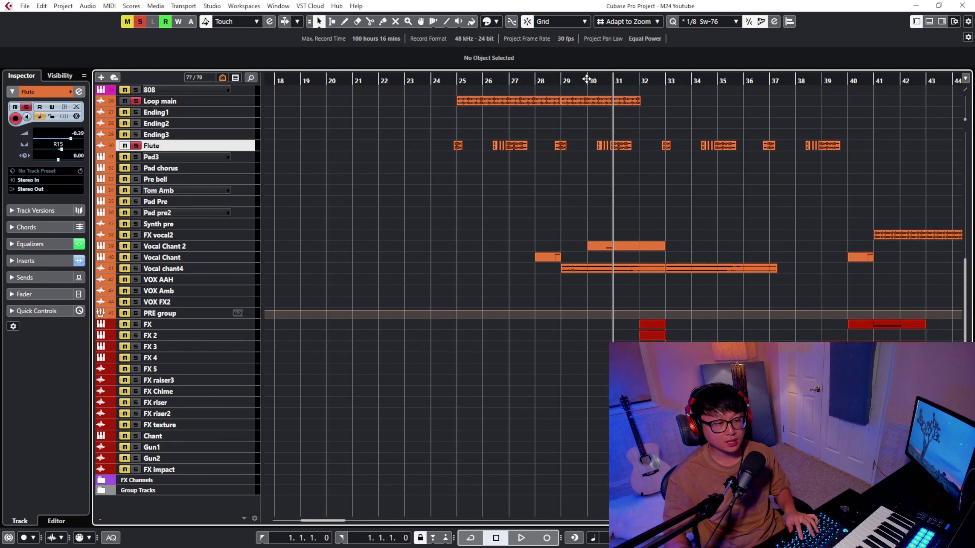
Clear all solos and play the full mix from bar 31, stopping just before bar 33
{"action": "left_click", "coordinate": [140, 21]}
{"action": "key", "text": "space"}
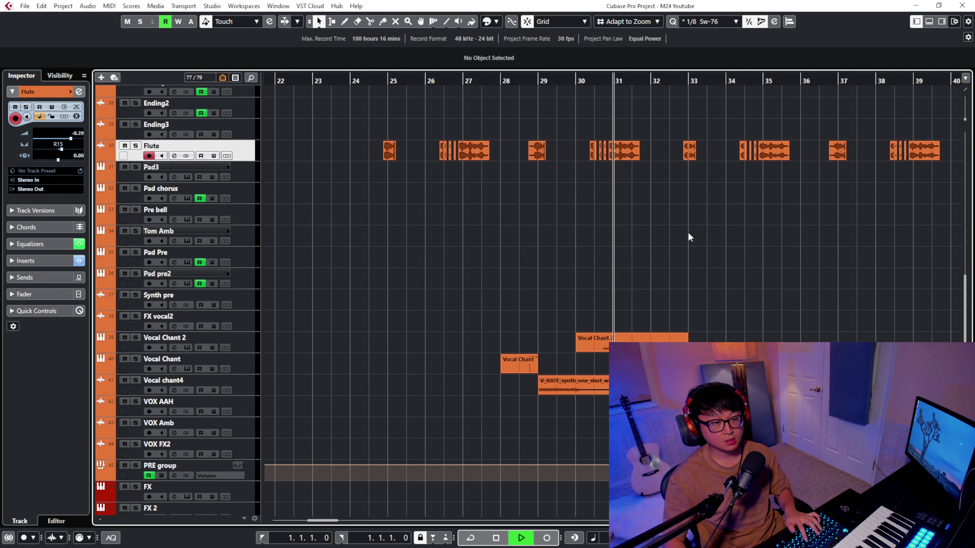
{"action": "key", "text": "h"}
{"action": "key", "text": "h"}
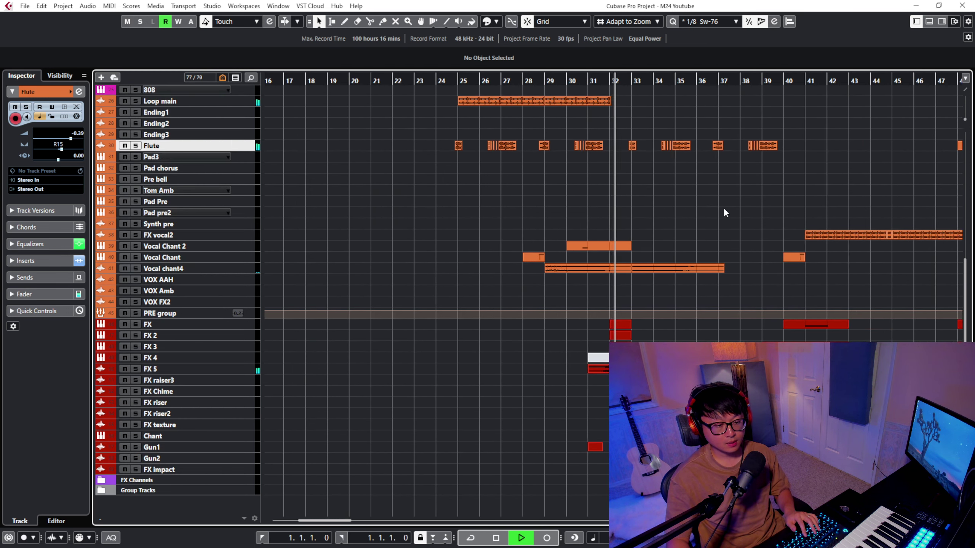
{"action": "key", "text": "space"}
Return the playhead to bar 31, review the drum and FX layers, and play the transition until just before bar 34
{"action": "key", "text": "h"}
{"action": "scroll", "coordinate": [701, 220], "scroll_direction": "up", "scroll_amount": 8}
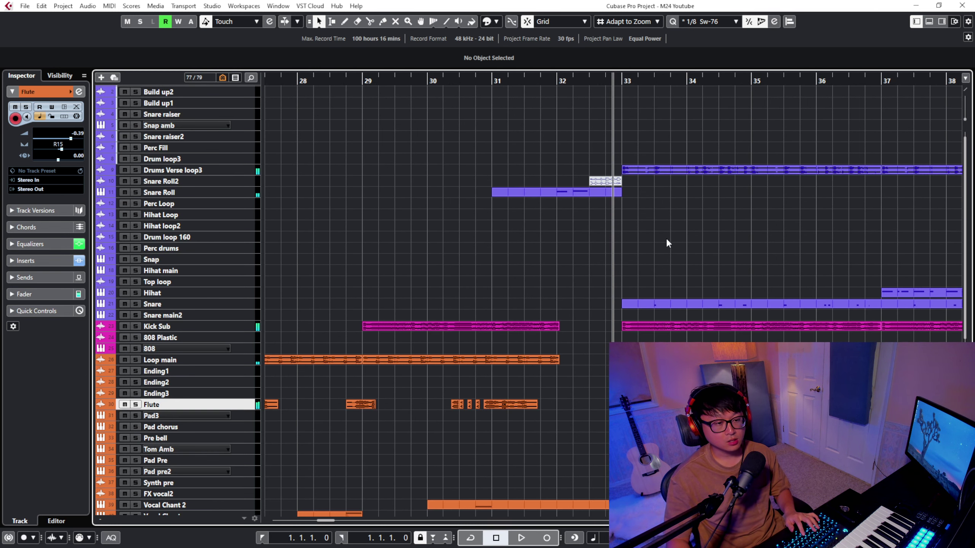
{"action": "scroll", "coordinate": [666, 237], "scroll_direction": "down", "scroll_amount": 3}
{"action": "key", "text": "h"}
{"action": "left_click", "coordinate": [439, 80]}
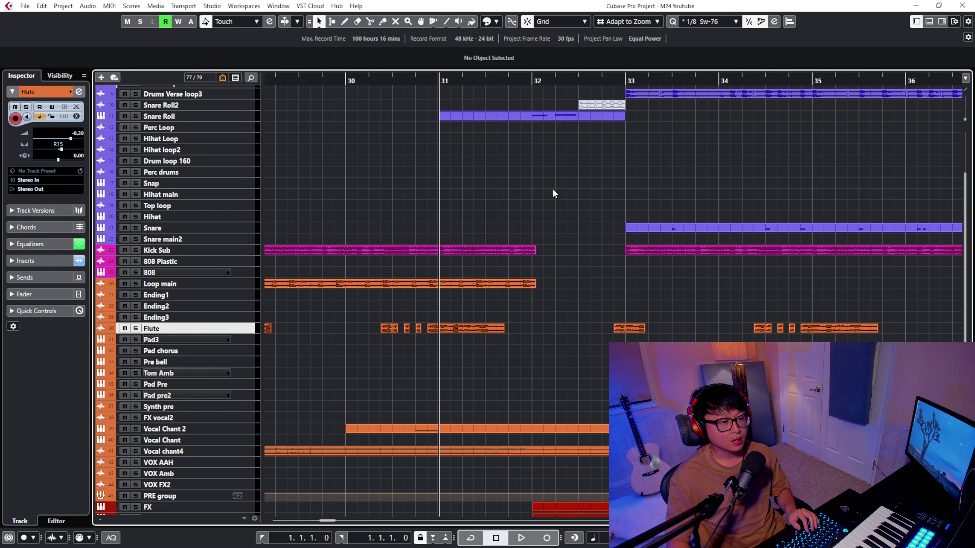
{"action": "scroll", "coordinate": [553, 191], "scroll_direction": "down", "scroll_amount": 5}
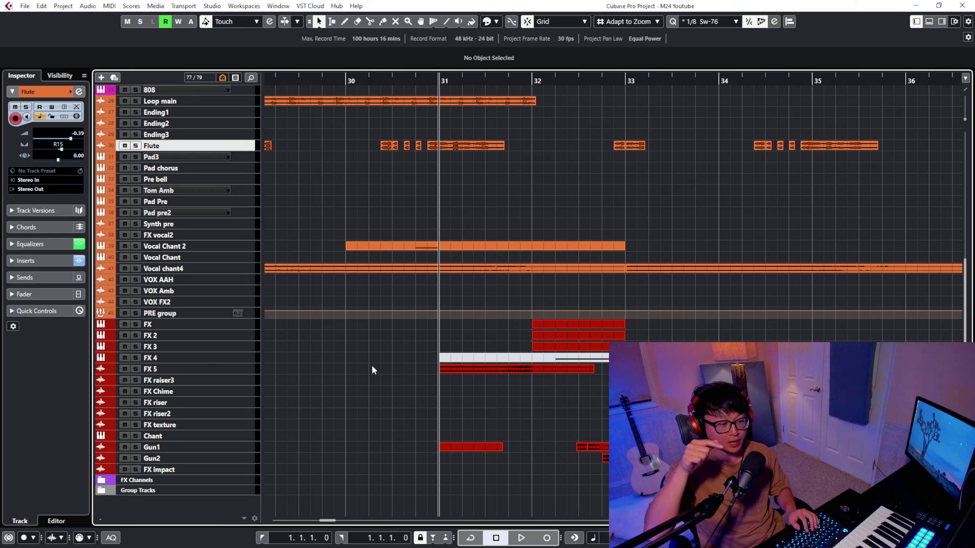
{"action": "key", "text": "space"}
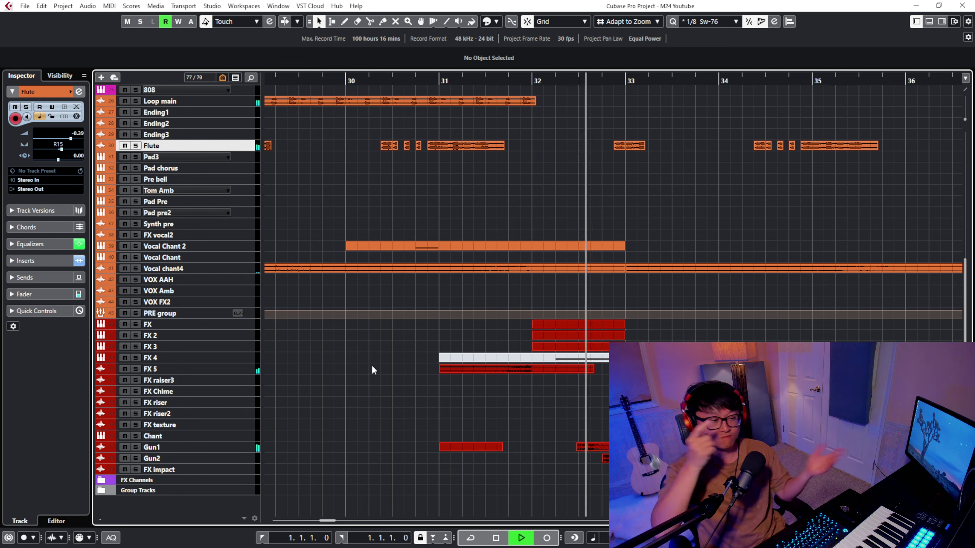
{"action": "key", "text": "space"}
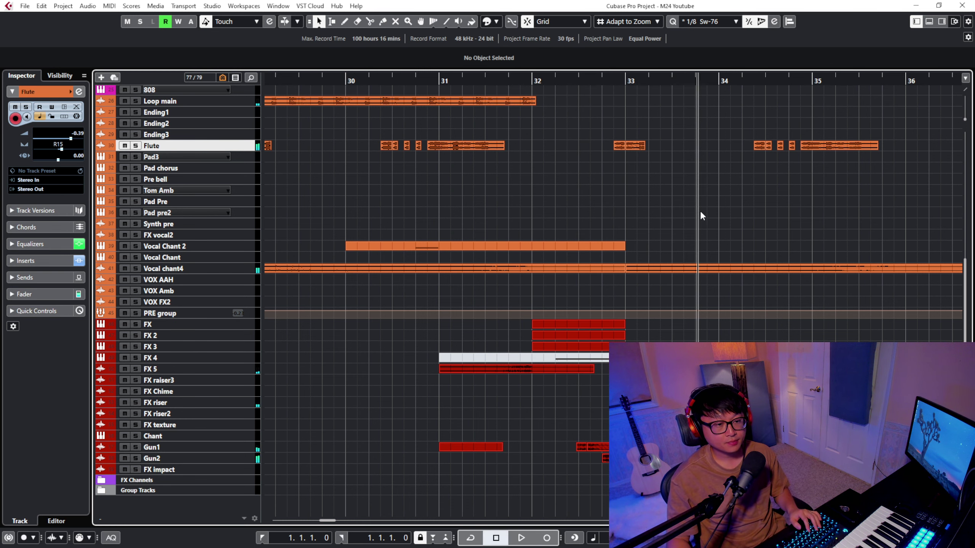
Enlarge the track heights and examine the vocal and snare roll clips leading into bar 33
{"action": "scroll", "coordinate": [699, 208], "scroll_direction": "up", "scroll_amount": 8}
{"action": "key", "text": "g"}
{"action": "scroll", "coordinate": [667, 223], "scroll_direction": "down", "scroll_amount": 5}
{"action": "key", "text": "shift+h"}
{"action": "key", "text": "shift+h"}
{"action": "key", "text": "shift+h"}
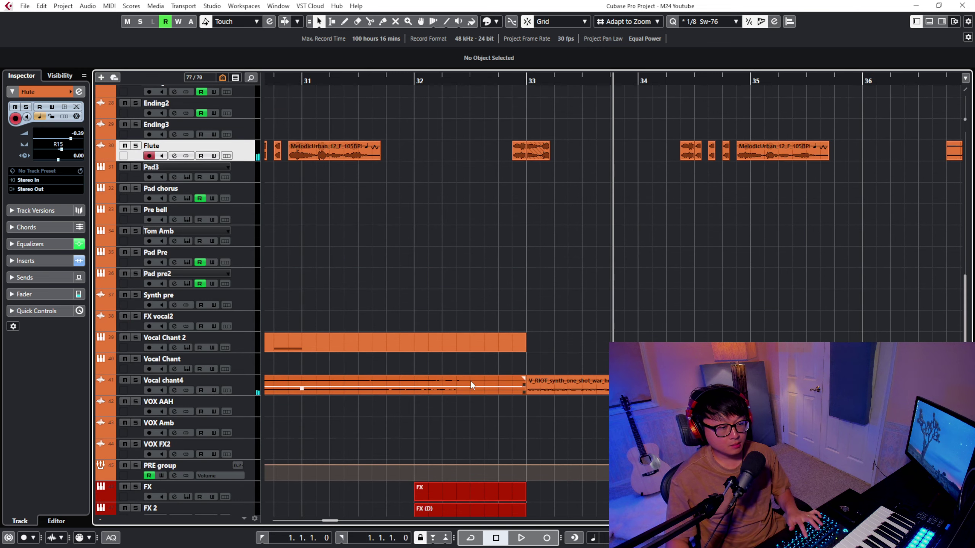
{"action": "key", "text": "h"}
{"action": "scroll", "coordinate": [444, 371], "scroll_direction": "up", "scroll_amount": 5}
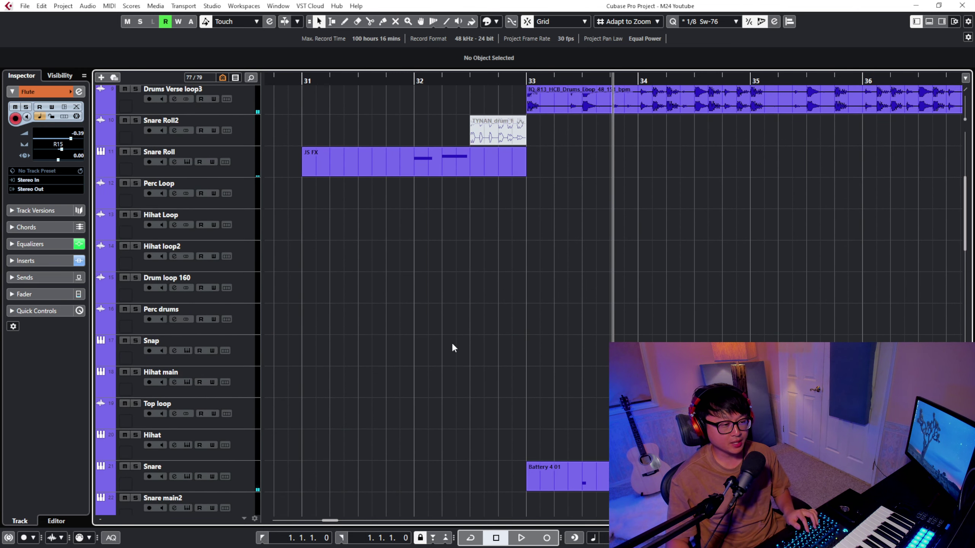
Solo the Snare Roll track, play it briefly from bar 32 and clear its solo
{"action": "left_click", "coordinate": [413, 79]}
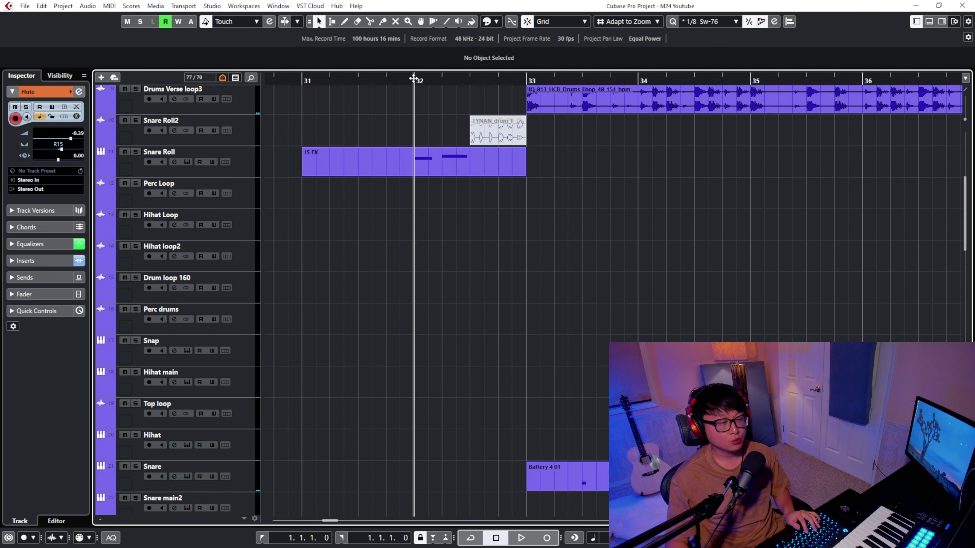
{"action": "left_click", "coordinate": [244, 161]}
{"action": "key", "text": "s"}
{"action": "key", "text": "space"}
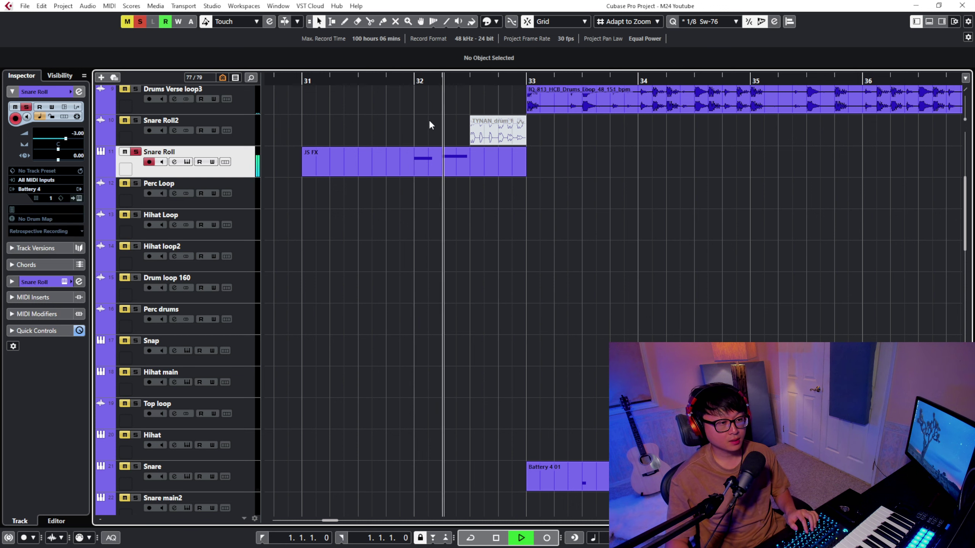
{"action": "key", "text": "space"}
{"action": "key", "text": "s"}
{"action": "key", "text": "space"}
Solo the Gun1 and Gun2 tracks, play their shots leading into bar 33, and clear both solos
{"action": "scroll", "coordinate": [500, 249], "scroll_direction": "down", "scroll_amount": 10}
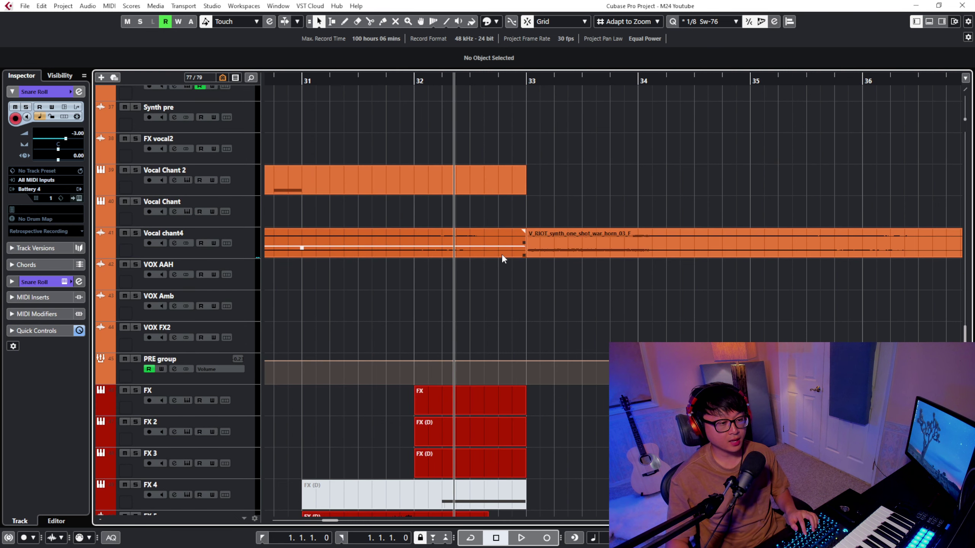
{"action": "scroll", "coordinate": [501, 254], "scroll_direction": "down", "scroll_amount": 10}
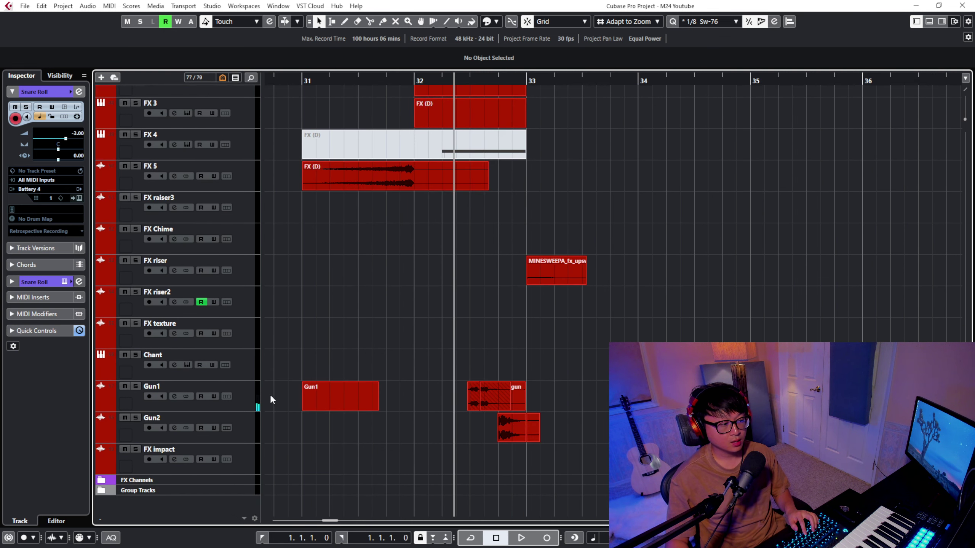
{"action": "left_click", "coordinate": [271, 400]}
{"action": "key", "text": "s"}
{"action": "left_click", "coordinate": [246, 427]}
{"action": "key", "text": "s"}
{"action": "key", "text": "space"}
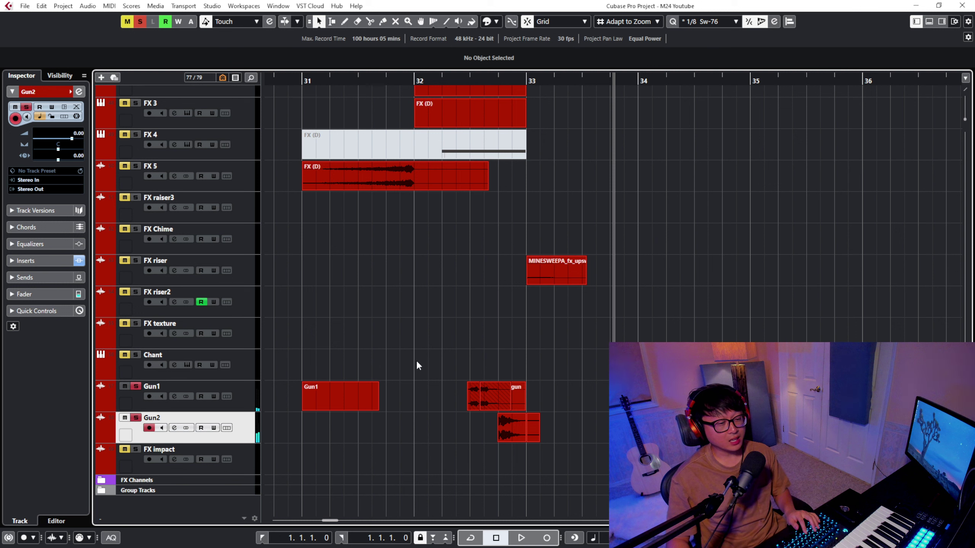
{"action": "left_click", "coordinate": [135, 386]}
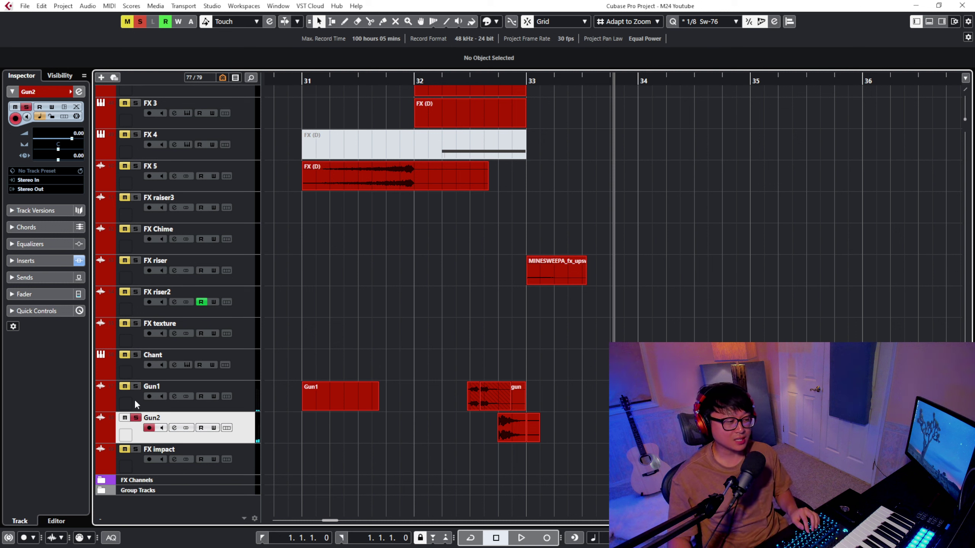
{"action": "left_click", "coordinate": [135, 418]}
{"action": "right_click", "coordinate": [450, 323]}
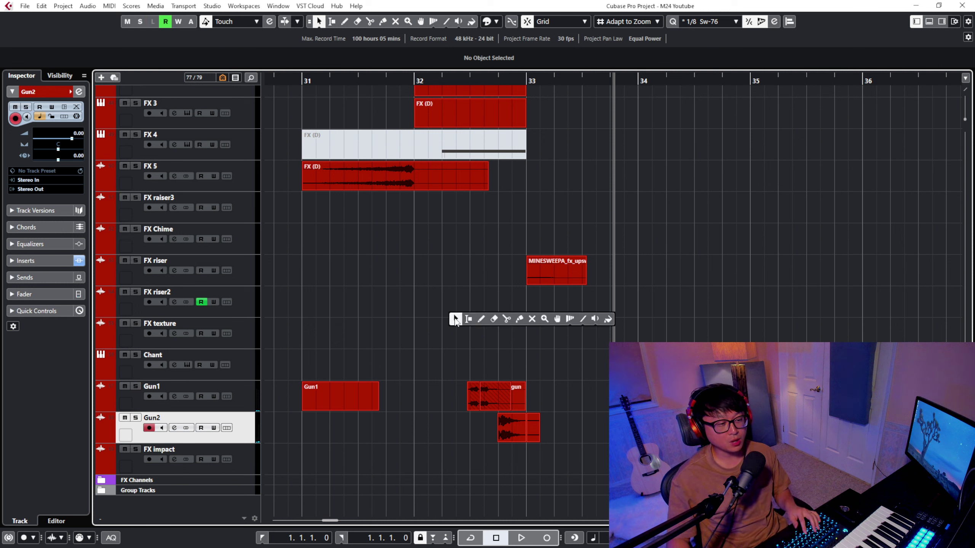
Open the Gun2 track's channel settings and move the window clear of the gun clips
{"action": "left_click", "coordinate": [174, 396]}
{"action": "left_click", "coordinate": [174, 396]}
{"action": "left_click", "coordinate": [174, 427]}
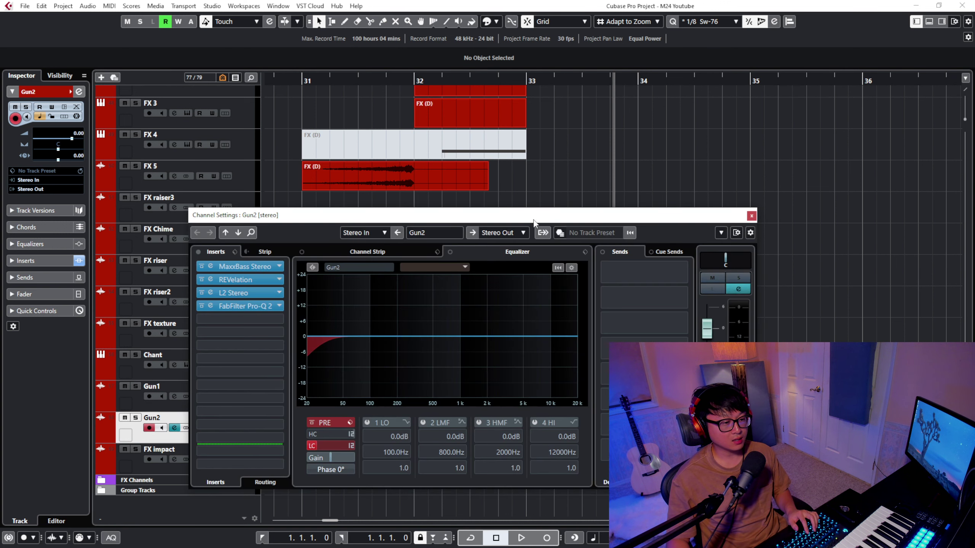
{"action": "left_click_drag", "start_coordinate": [533, 223], "coordinate": [765, 90]}
Solo Gun2 and play its shot from the middle of bar 32 with the inserts active
{"action": "key", "text": "s"}
{"action": "left_click_drag", "start_coordinate": [499, 87], "coordinate": [472, 108]}
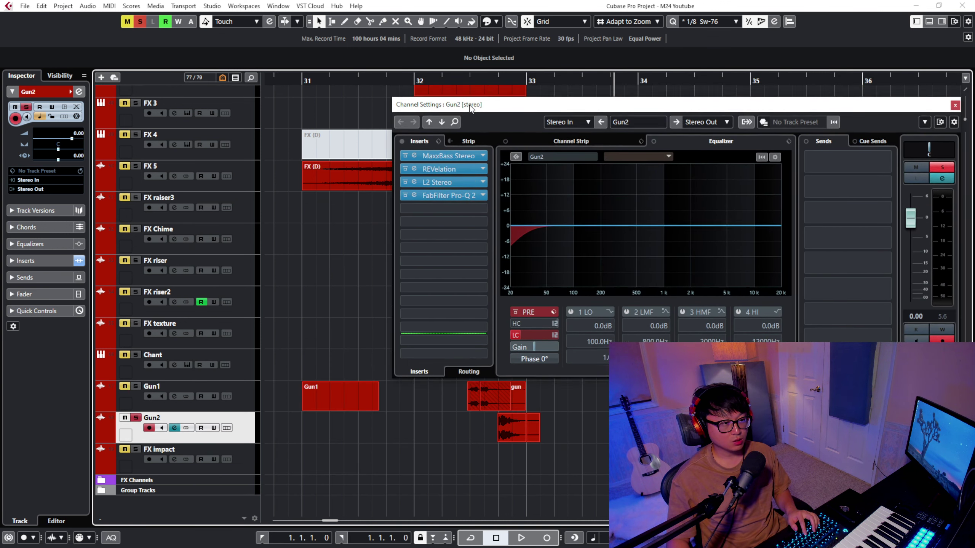
{"action": "left_click", "coordinate": [471, 82]}
{"action": "key", "text": "space"}
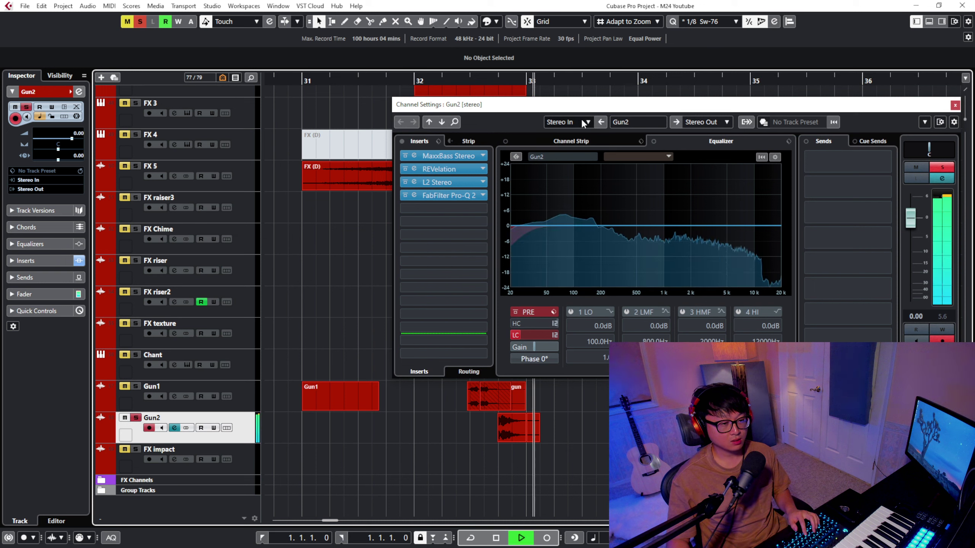
{"action": "key", "text": "space"}
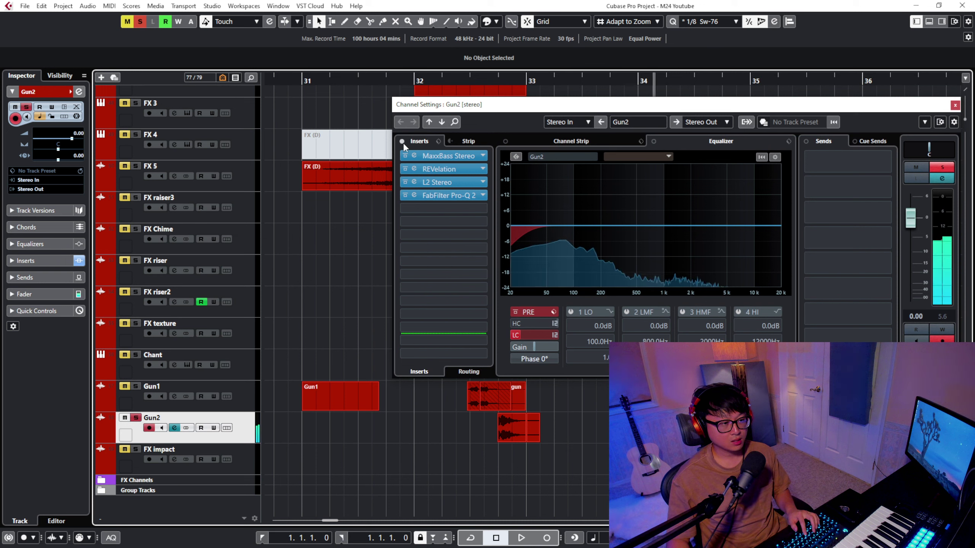
Bypass all of Gun2's inserts and play the shot again without processing
{"action": "left_click", "coordinate": [401, 141]}
{"action": "key", "text": "space"}
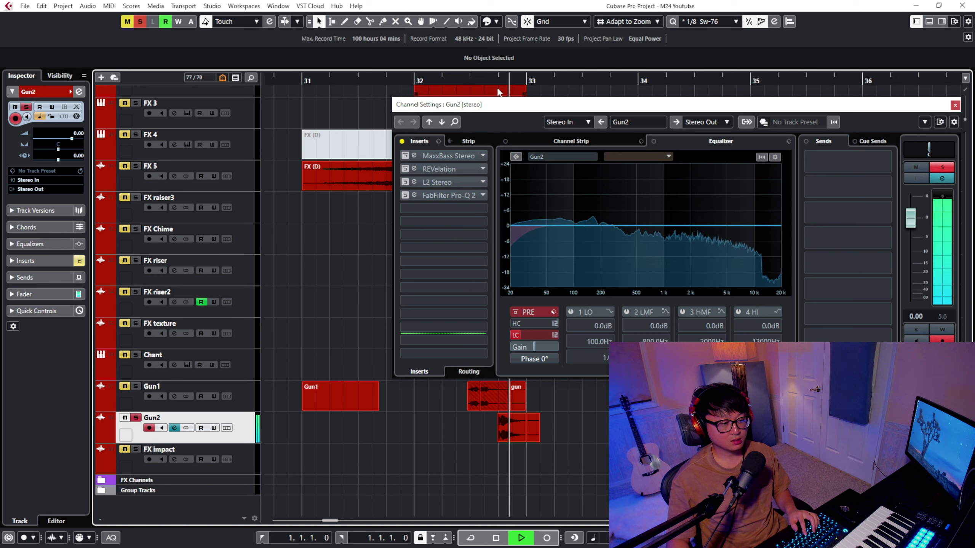
{"action": "key", "text": "space"}
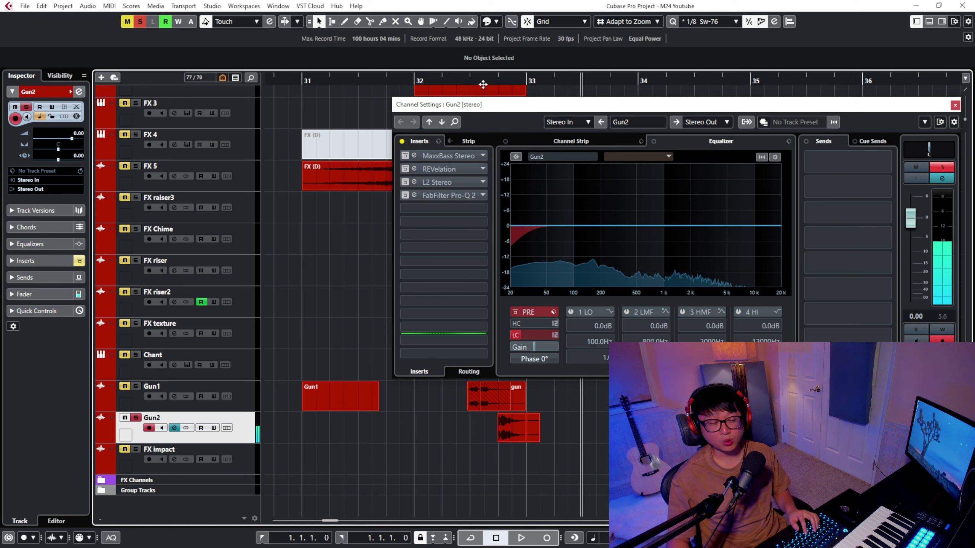
Reactivate Gun2's MaxxBass Stereo and REVelation inserts and view each plug-in's settings
{"action": "left_click", "coordinate": [406, 156]}
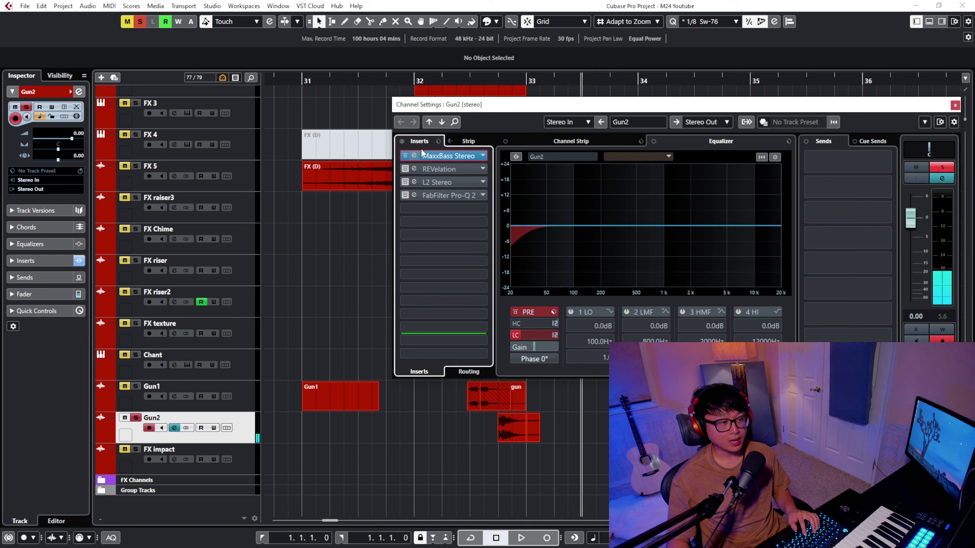
{"action": "left_click", "coordinate": [406, 169]}
{"action": "left_click", "coordinate": [449, 156]}
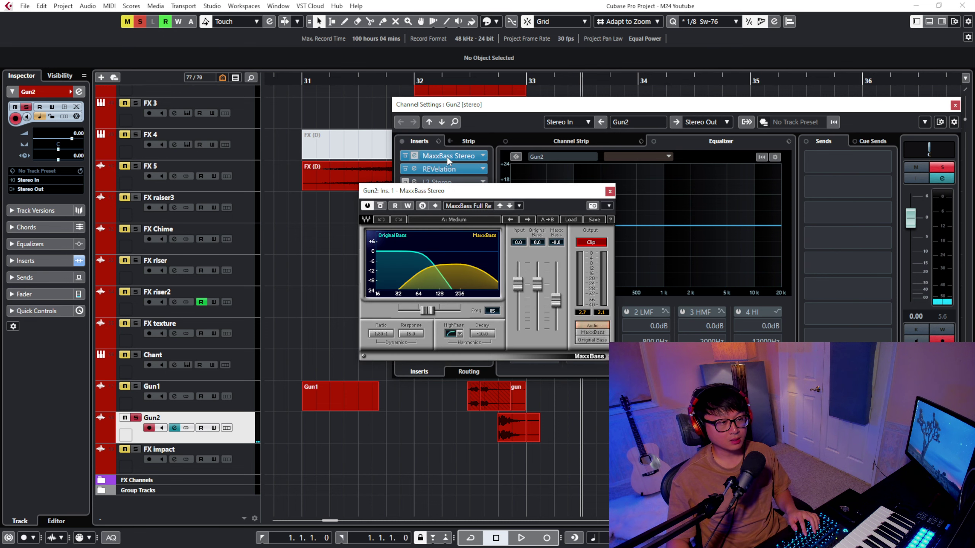
{"action": "left_click", "coordinate": [610, 191]}
{"action": "left_click", "coordinate": [456, 170]}
{"action": "left_click", "coordinate": [731, 118]}
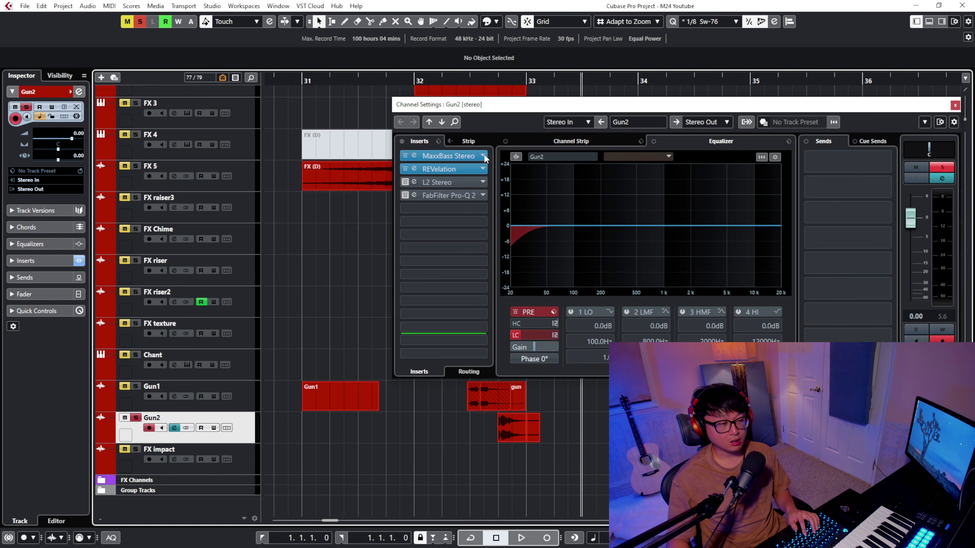
Reactivate Gun2's L2 Stereo and FabFilter Pro-Q 2 inserts and view each plug-in's settings
{"action": "left_click", "coordinate": [404, 183]}
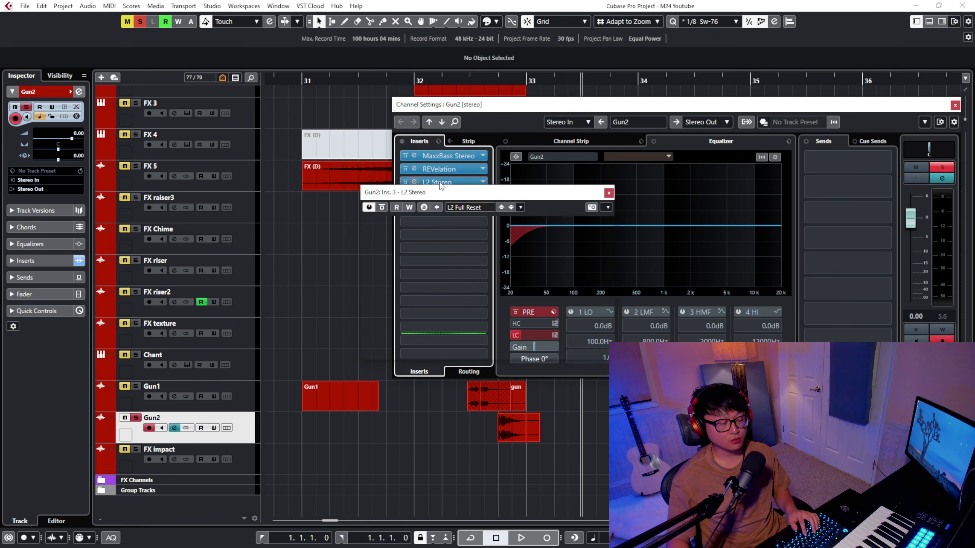
{"action": "left_click", "coordinate": [608, 193]}
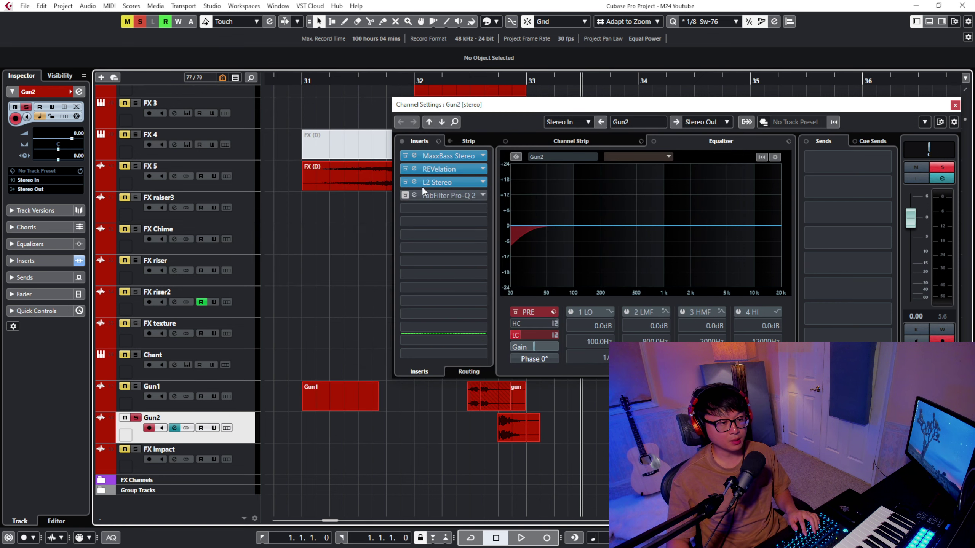
{"action": "left_click", "coordinate": [405, 196]}
{"action": "left_click", "coordinate": [697, 132]}
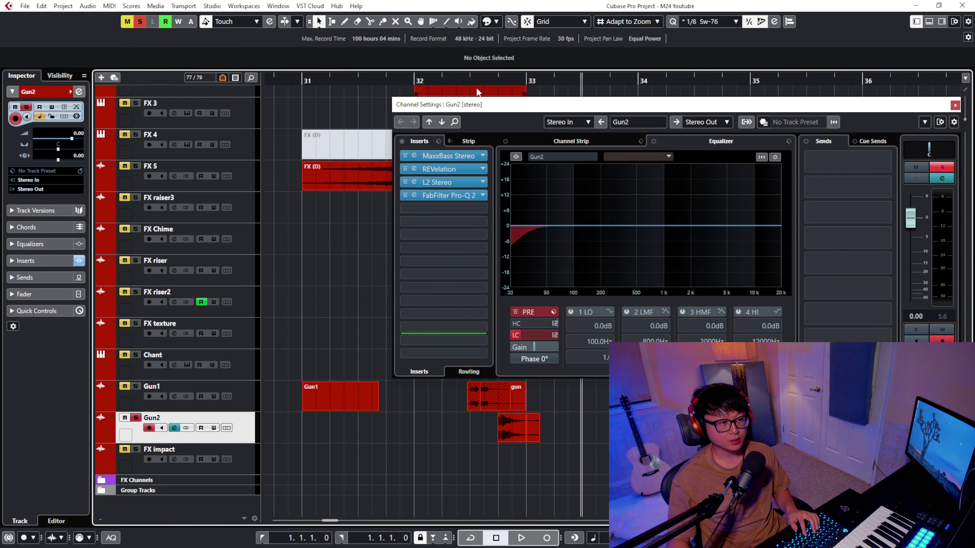
Play Gun2's shot from bar 32 with all its inserts active and close the channel settings
{"action": "left_click", "coordinate": [457, 82]}
{"action": "key", "text": "space"}
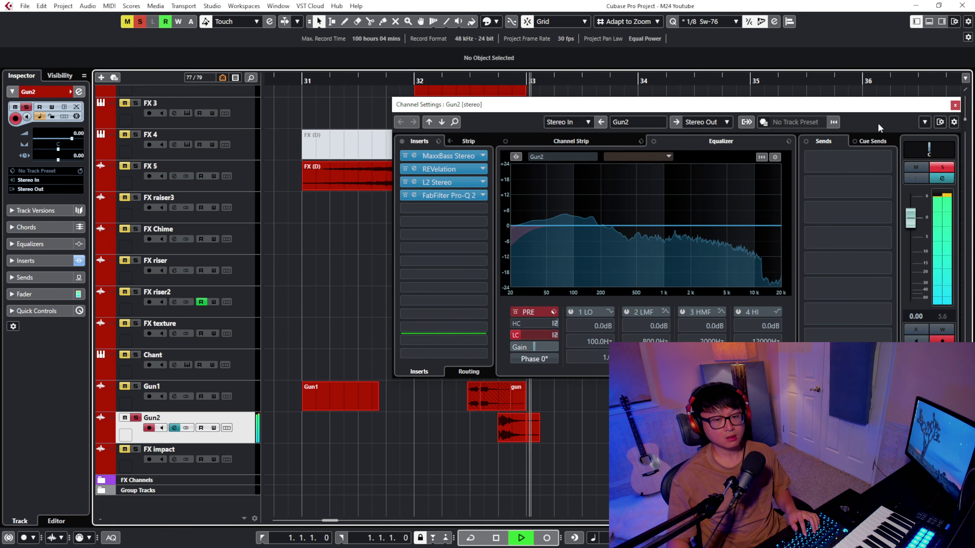
{"action": "key", "text": "space"}
{"action": "left_click", "coordinate": [954, 105]}
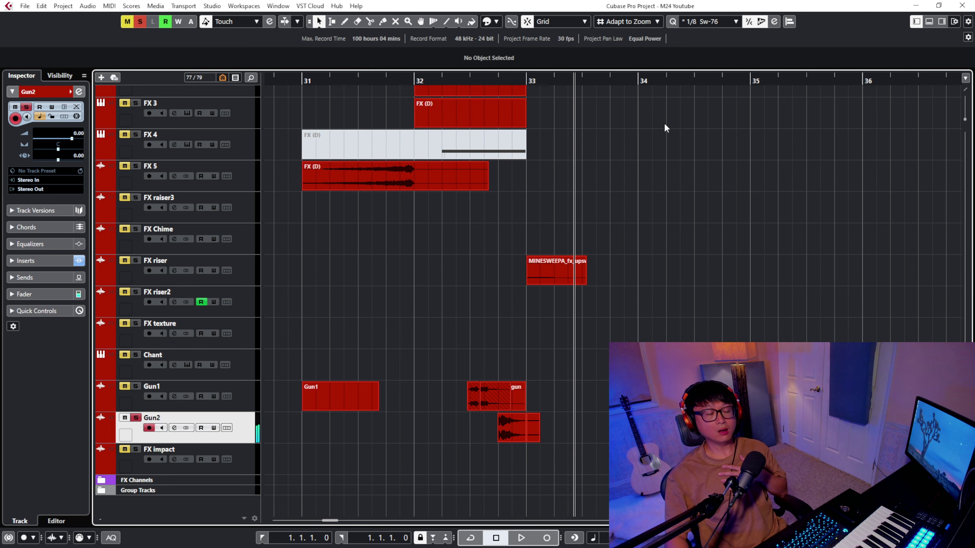
Clear all solos, shrink the track rows and play the full arrangement from bar 32 into bar 33
{"action": "left_click_drag", "start_coordinate": [457, 82], "coordinate": [449, 75]}
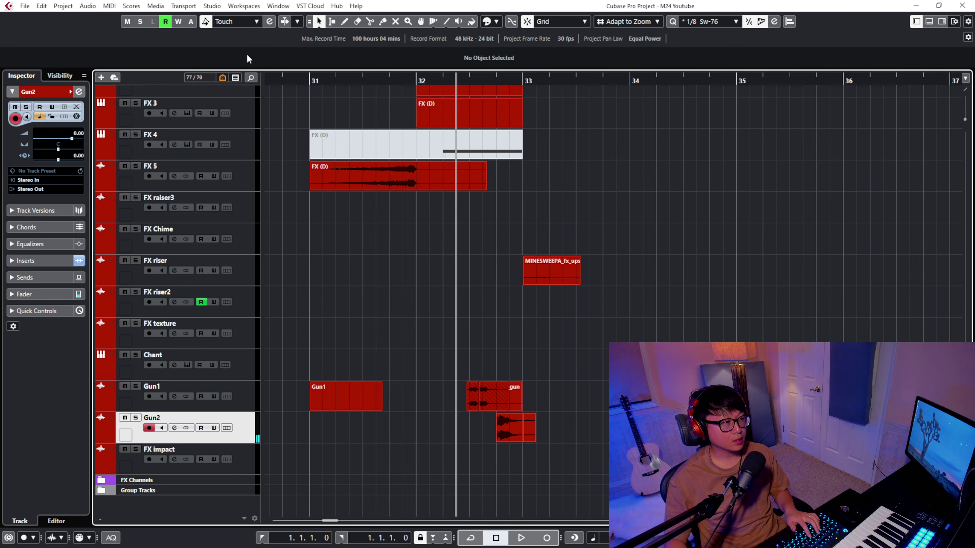
{"action": "left_click", "coordinate": [140, 21]}
{"action": "key", "text": "shift+g"}
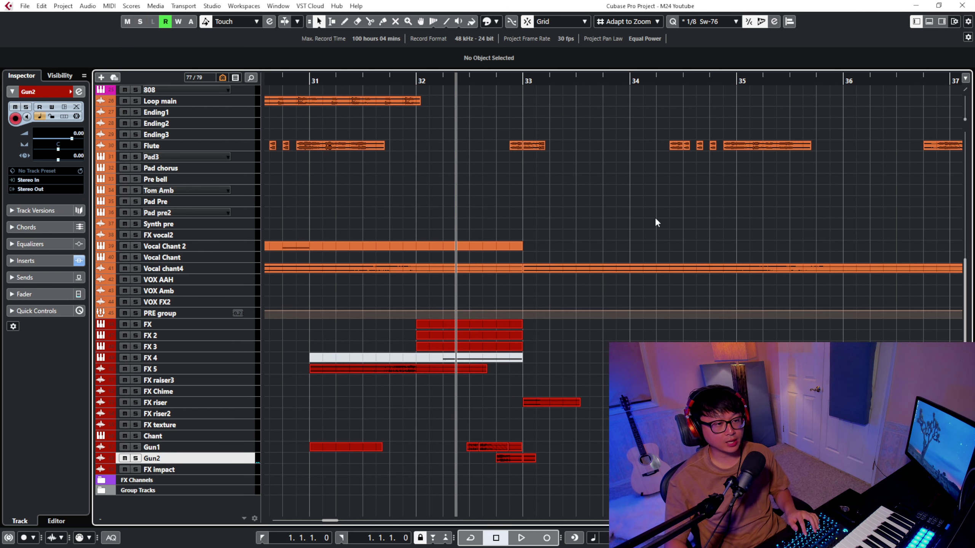
{"action": "key", "text": "space"}
{"action": "scroll", "coordinate": [645, 263], "scroll_direction": "up", "scroll_amount": 5}
{"action": "key", "text": "g"}
{"action": "key", "text": "g"}
{"action": "key", "text": "g"}
{"action": "key", "text": "g"}
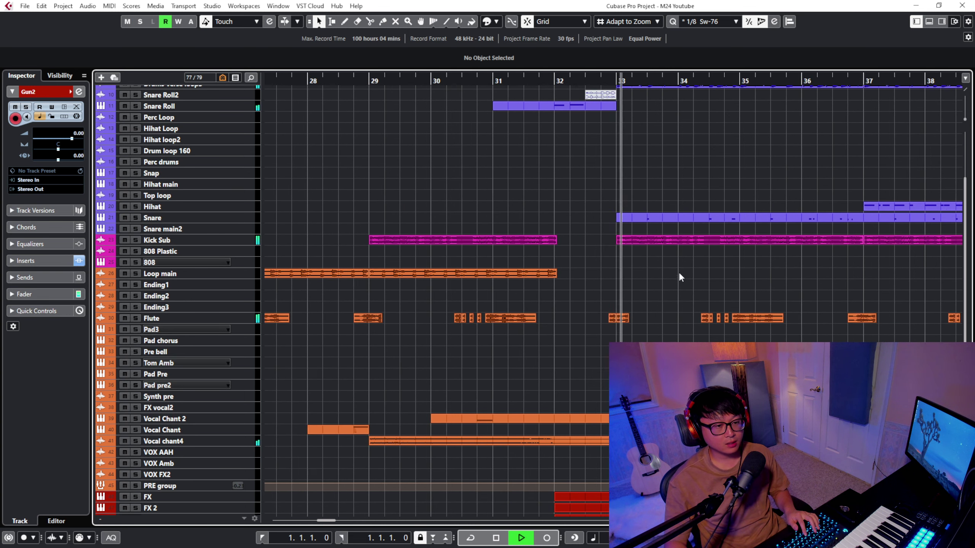
Follow the section after bar 33 across the drum, melodic and FX tracks during playback, and stop before bar 37
{"action": "scroll", "coordinate": [679, 272], "scroll_direction": "up", "scroll_amount": 5}
{"action": "key", "text": "g"}
{"action": "key", "text": "g"}
{"action": "key", "text": "g"}
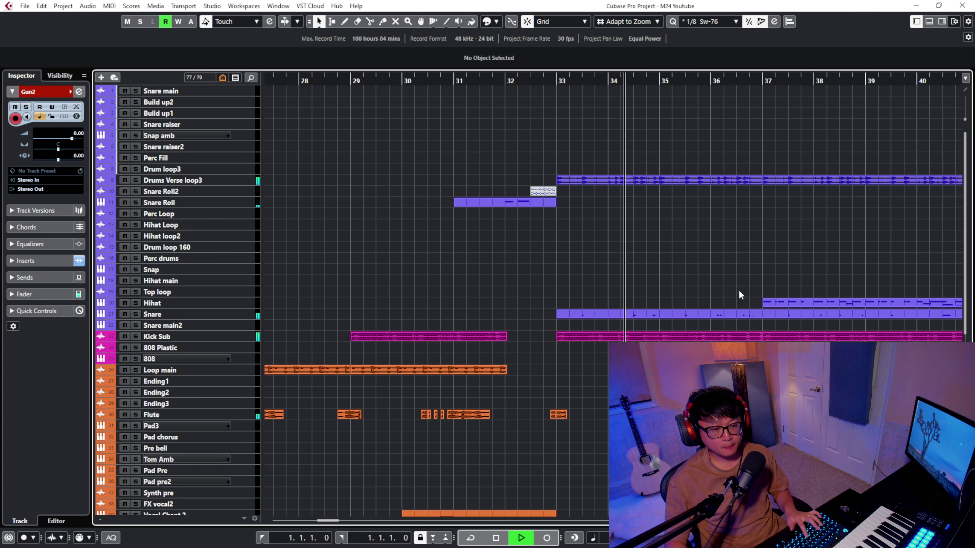
{"action": "scroll", "coordinate": [743, 236], "scroll_direction": "down", "scroll_amount": 8}
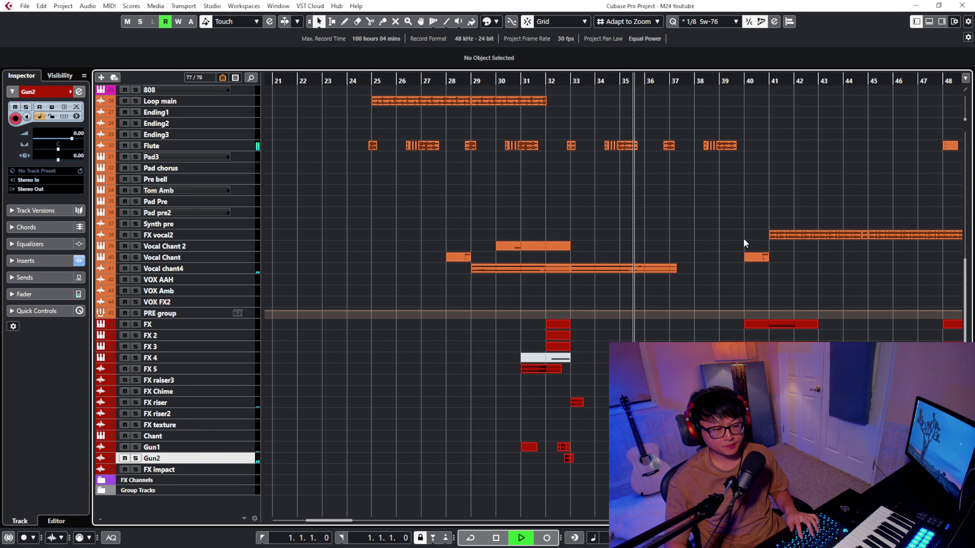
{"action": "scroll", "coordinate": [745, 239], "scroll_direction": "up", "scroll_amount": 8}
{"action": "key", "text": "h"}
{"action": "key", "text": "h"}
{"action": "key", "text": "h"}
{"action": "key", "text": "g"}
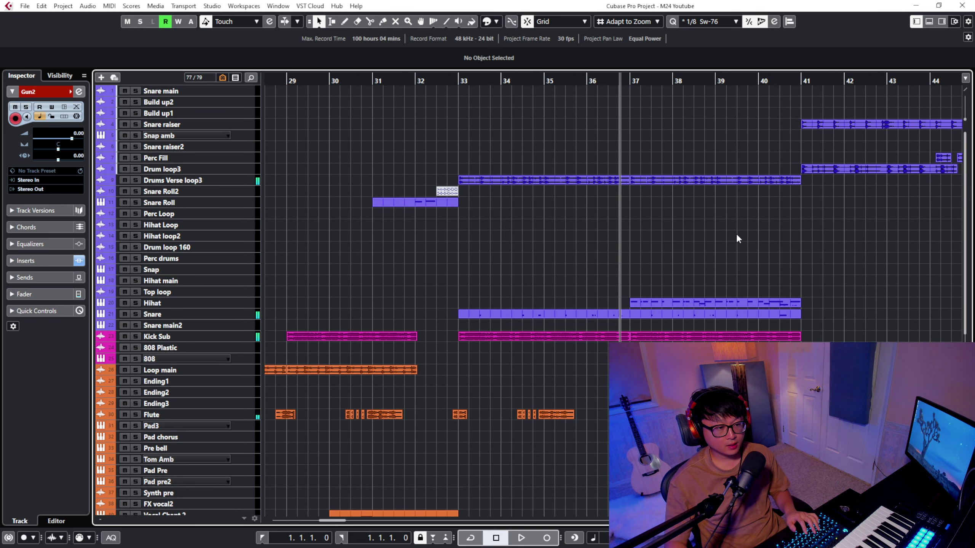
{"action": "key", "text": "space"}
Enlarge the track rows, solo Drums Verse loop3 and play it from bar 33
{"action": "key", "text": "shift+h"}
{"action": "scroll", "coordinate": [721, 235], "scroll_direction": "down", "scroll_amount": 2}
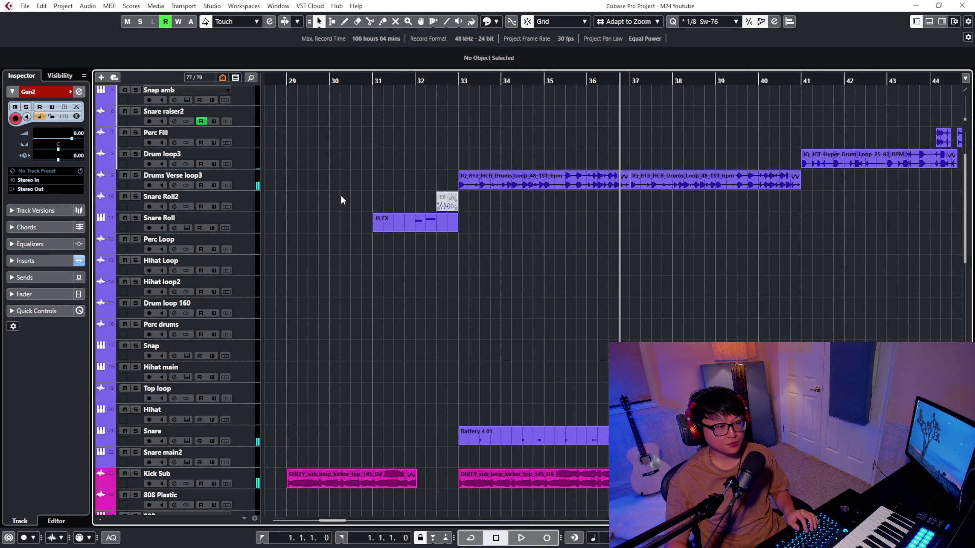
{"action": "left_click", "coordinate": [210, 180]}
{"action": "key", "text": "s"}
{"action": "key", "text": "space"}
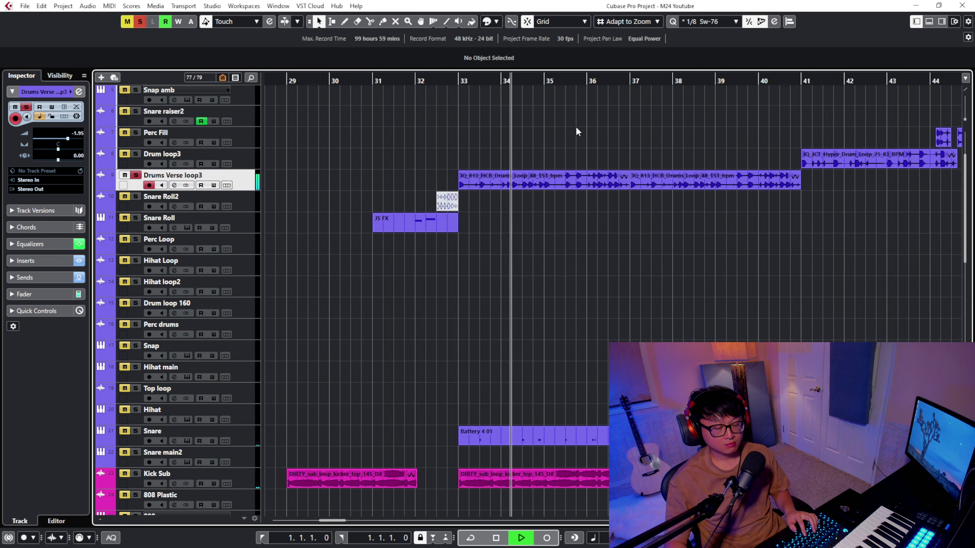
{"action": "key", "text": "shift+g"}
{"action": "key", "text": "shift+h"}
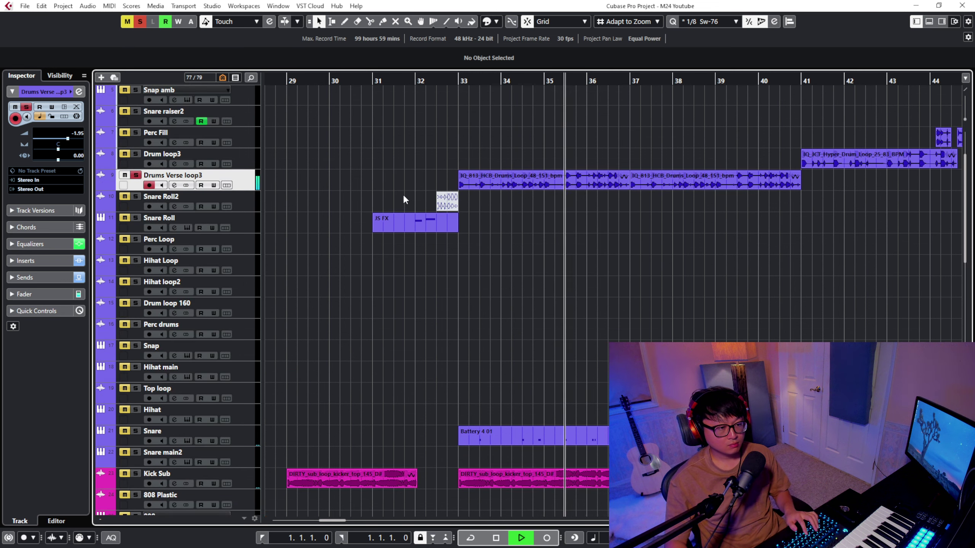
Open Drums Verse loop3's channel settings, move the window clear of its clips and examine the FabFilter Pro-Q 2 curve
{"action": "left_click", "coordinate": [175, 186]}
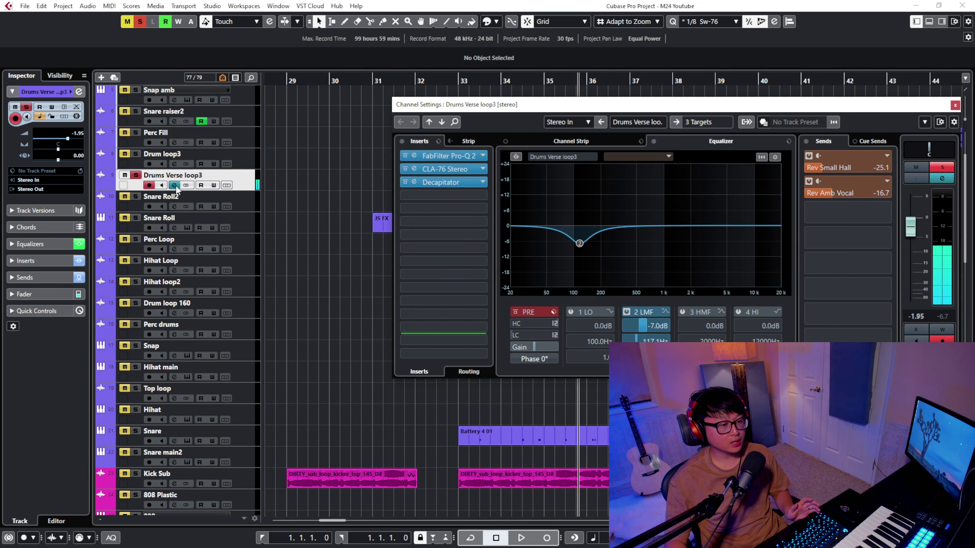
{"action": "left_click_drag", "start_coordinate": [444, 105], "coordinate": [432, 143]}
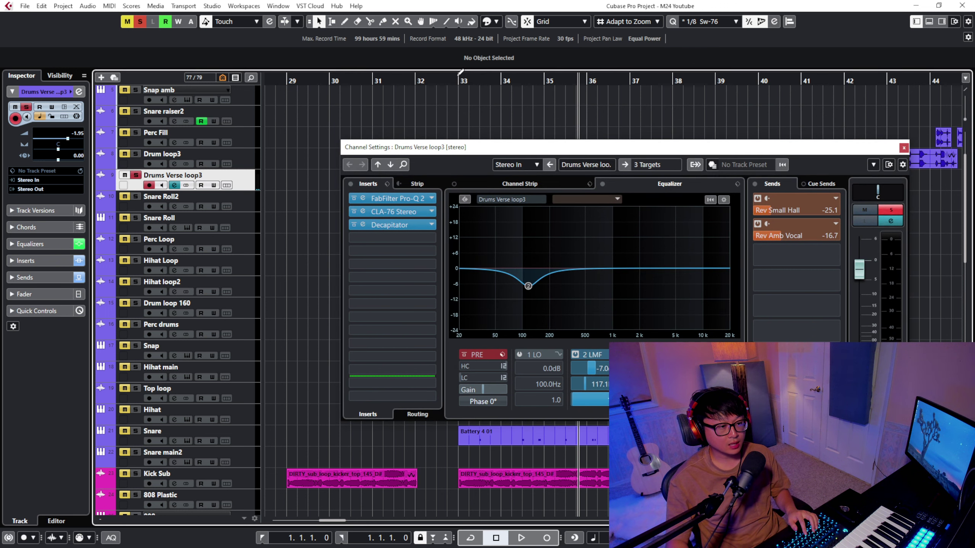
{"action": "left_click", "coordinate": [397, 198]}
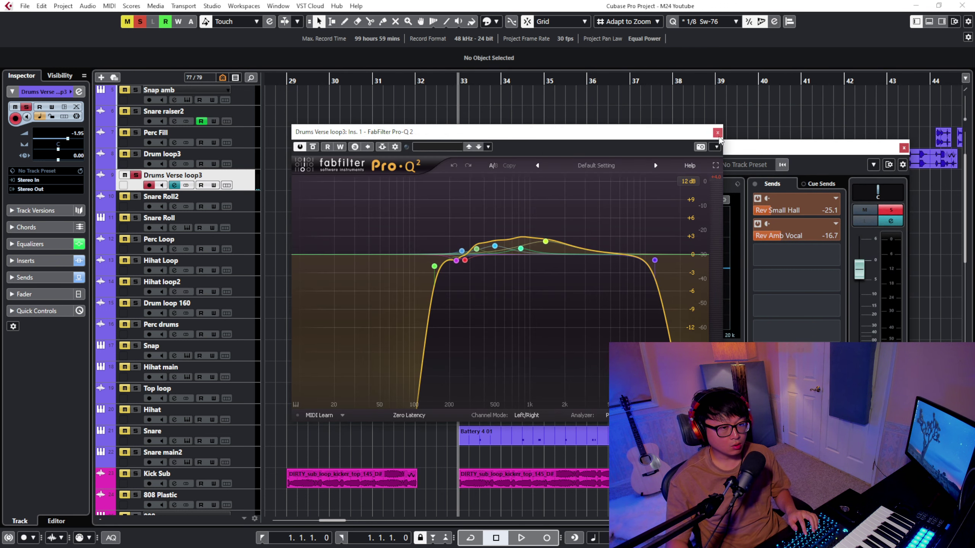
{"action": "left_click", "coordinate": [717, 133]}
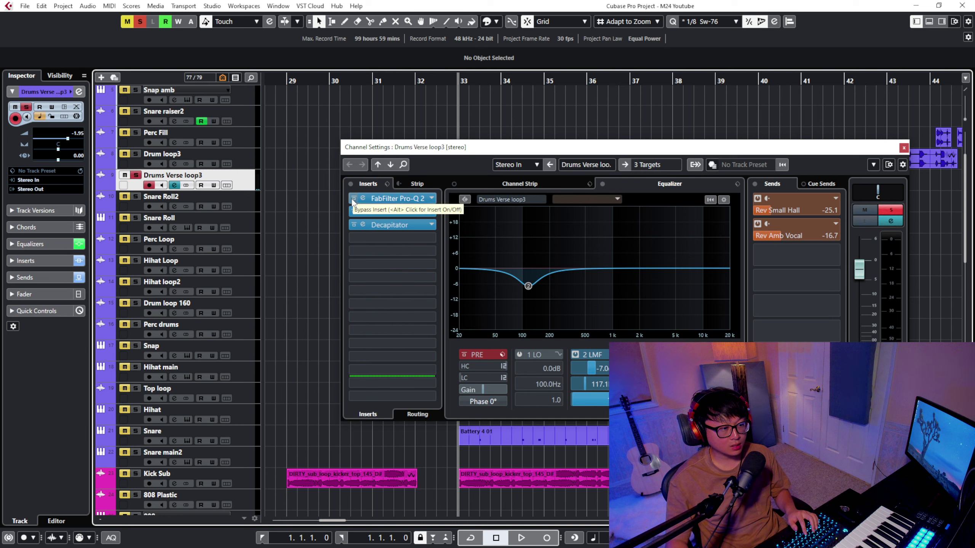
Bypass FabFilter Pro-Q 2 on Drums Verse loop3, play the loop from bar 33 and reactivate the EQ
{"action": "left_click", "coordinate": [352, 198]}
{"action": "key", "text": "space"}
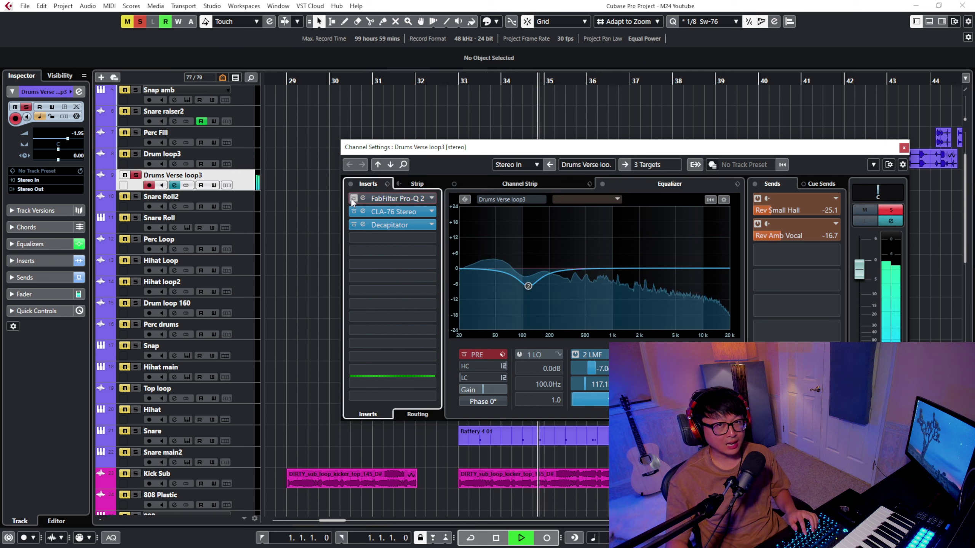
{"action": "key", "text": "space"}
{"action": "left_click_drag", "start_coordinate": [478, 152], "coordinate": [507, 118]}
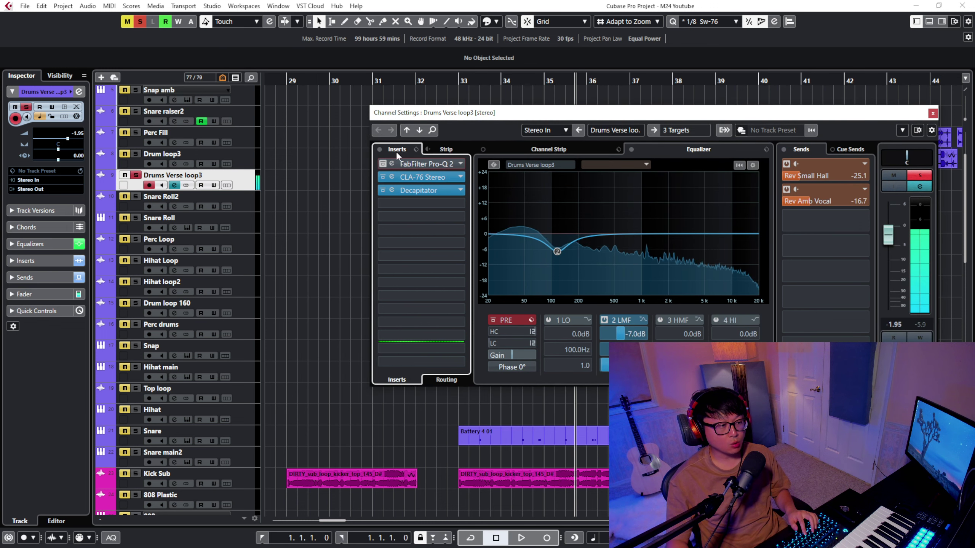
{"action": "left_click", "coordinate": [383, 164]}
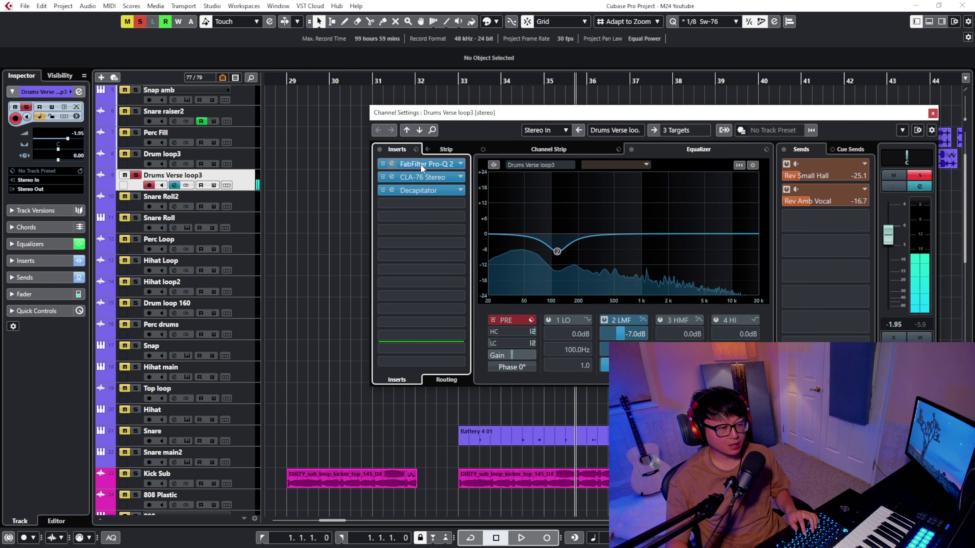
Solo Kick Sub alongside Drums Verse loop3, play from bar 33 and close the channel settings
{"action": "left_click", "coordinate": [197, 474]}
{"action": "scroll", "coordinate": [456, 442], "scroll_direction": "down", "scroll_amount": 8}
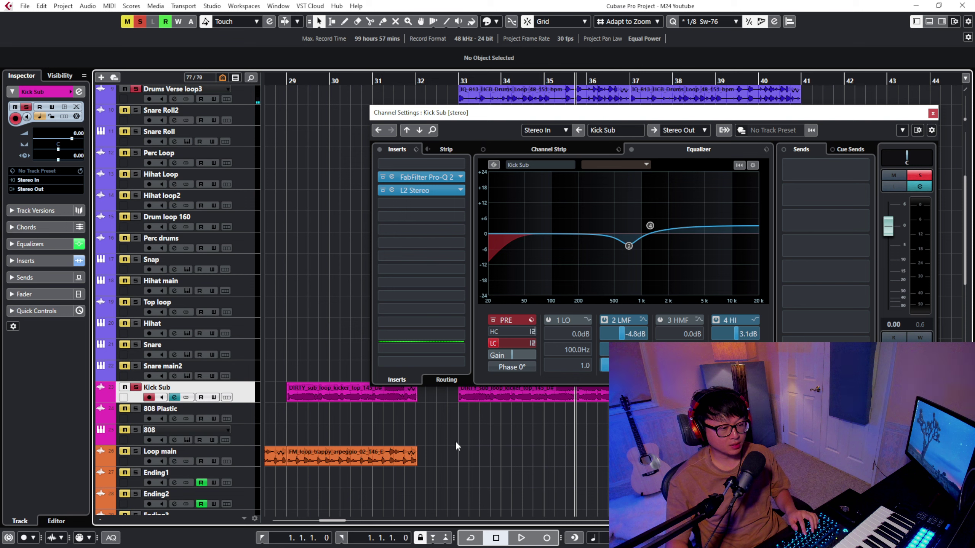
{"action": "left_click_drag", "start_coordinate": [534, 113], "coordinate": [397, 305]}
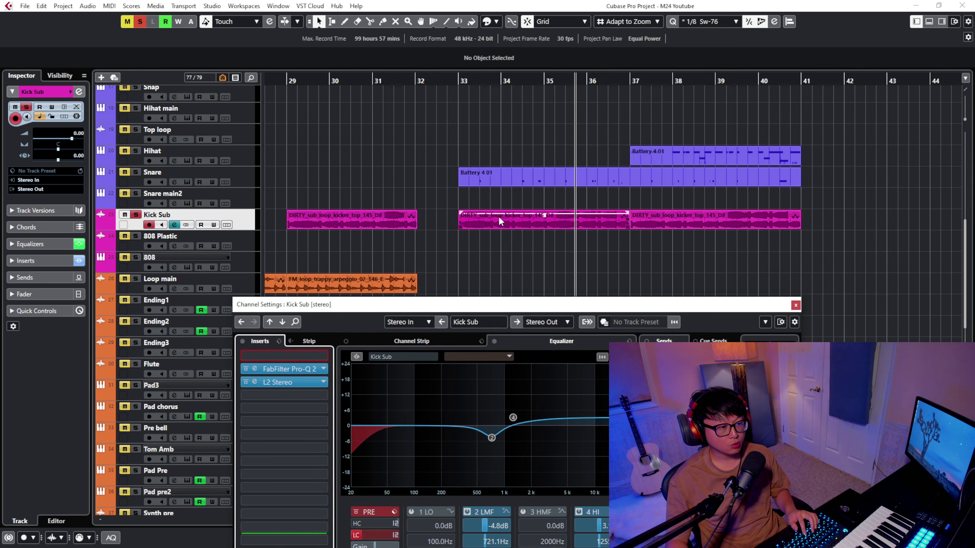
{"action": "scroll", "coordinate": [409, 168], "scroll_direction": "up", "scroll_amount": 5}
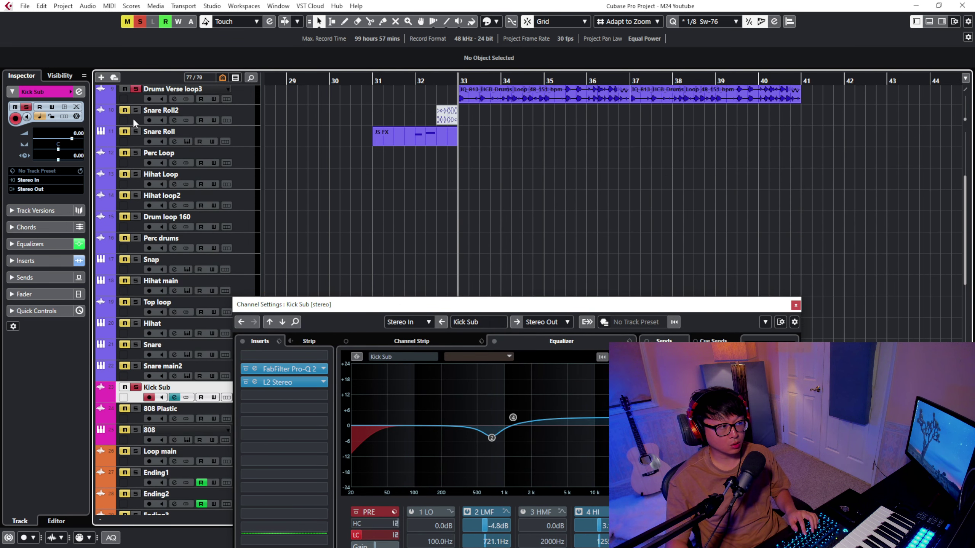
{"action": "key", "text": "space"}
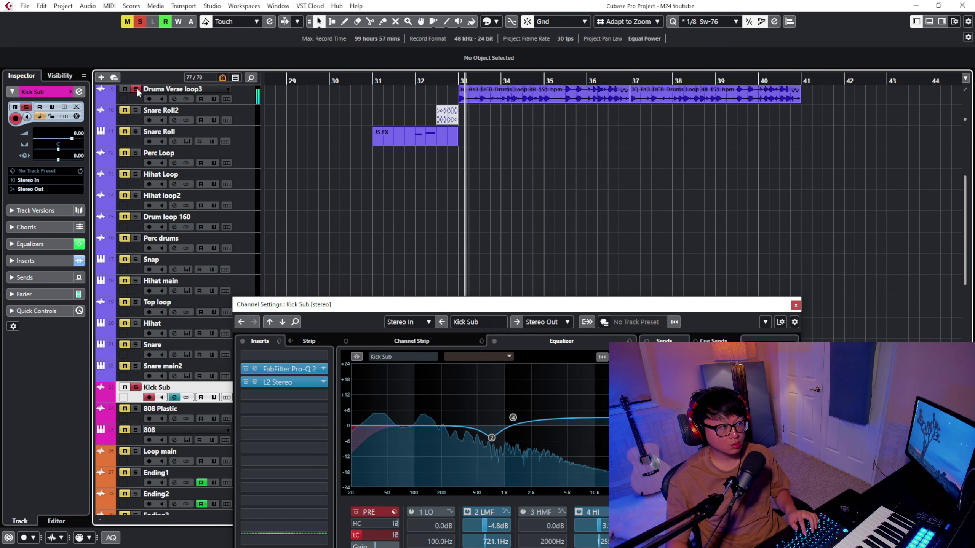
{"action": "left_click", "coordinate": [795, 306]}
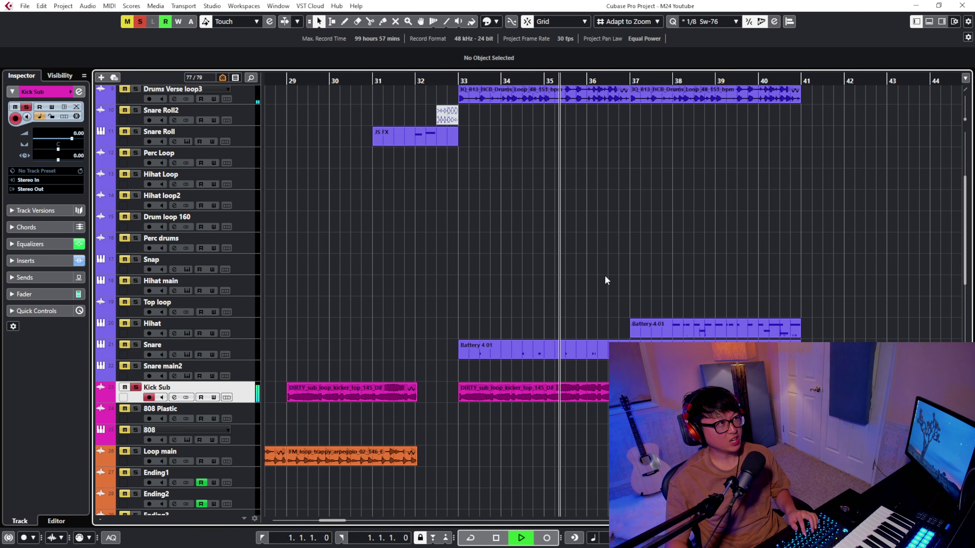
{"action": "key", "text": "space"}
Return the playhead to bar 33, reopen Drums Verse loop3's channel settings and move the window below its clips
{"action": "scroll", "coordinate": [652, 286], "scroll_direction": "up", "scroll_amount": 3}
{"action": "left_click", "coordinate": [455, 80]}
{"action": "left_click", "coordinate": [243, 180]}
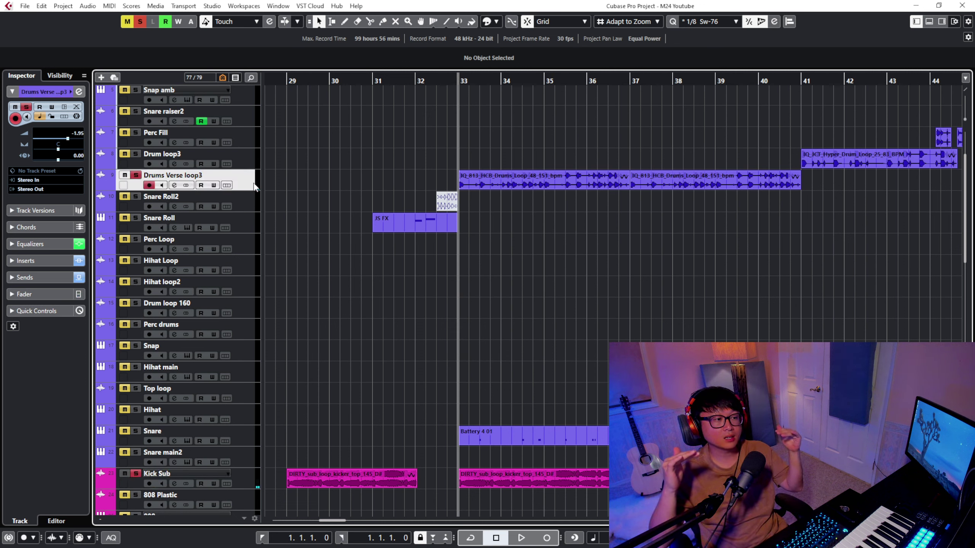
{"action": "left_click", "coordinate": [176, 185]}
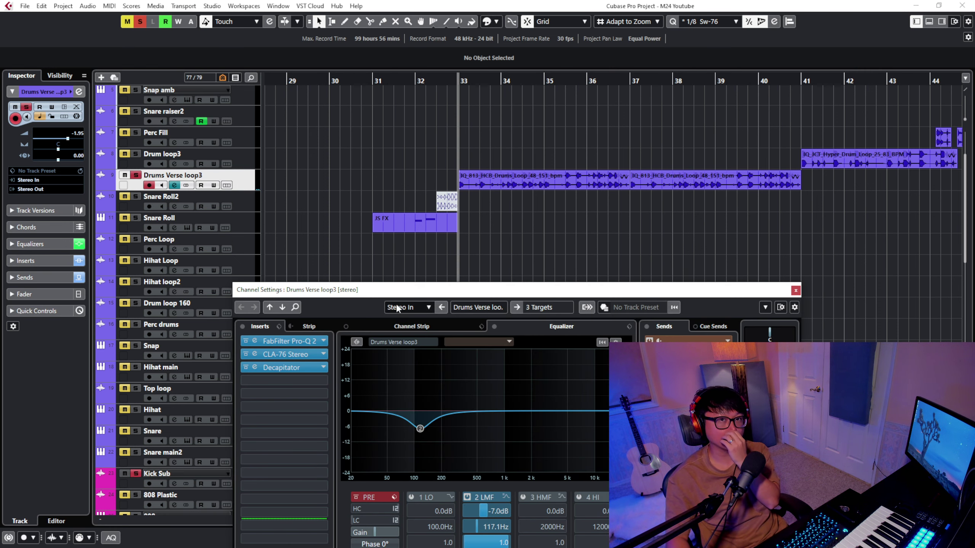
{"action": "left_click_drag", "start_coordinate": [445, 294], "coordinate": [502, 235]}
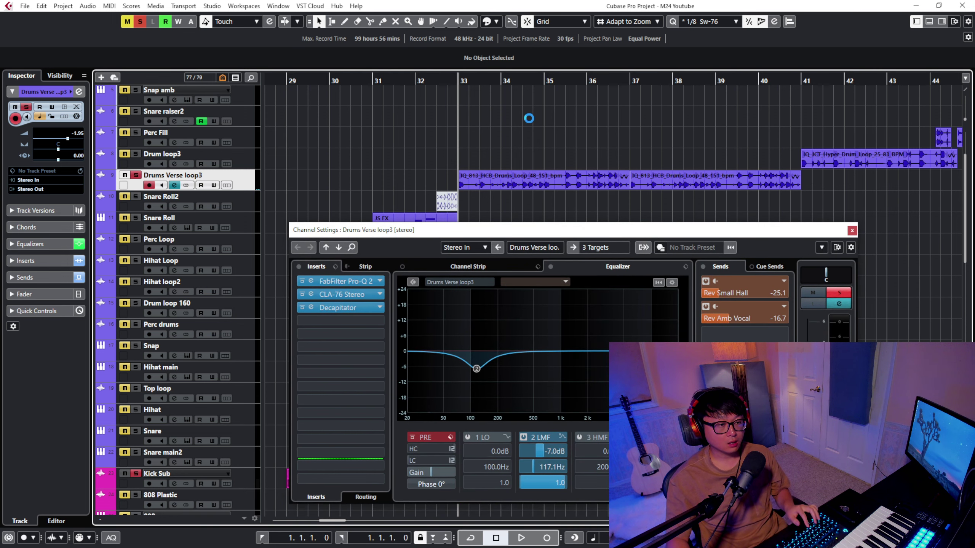
Play the drum loop with Kick Sub, comparing FabFilter Pro-Q 2 active and bypassed on the loop, and leave it active
{"action": "key", "text": "space"}
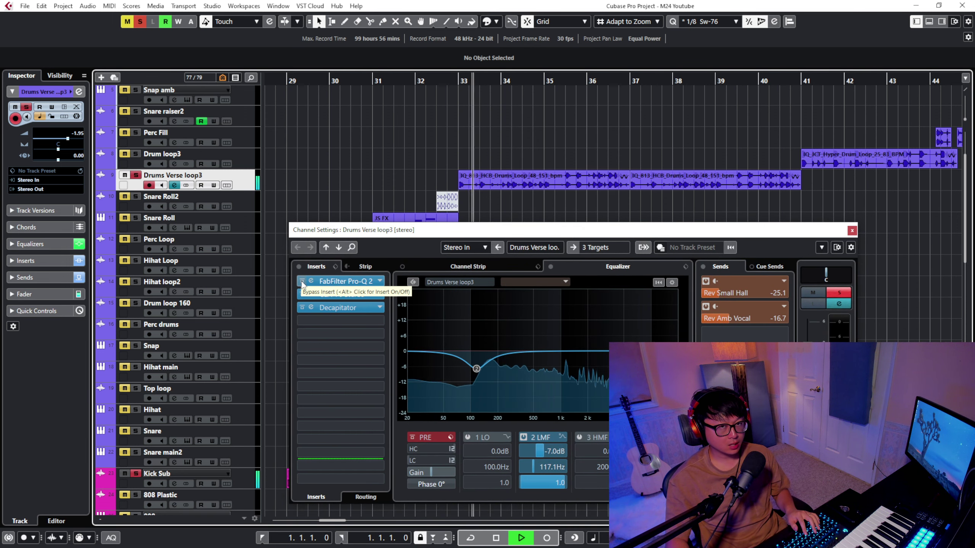
{"action": "left_click", "coordinate": [301, 281]}
{"action": "key", "text": "space"}
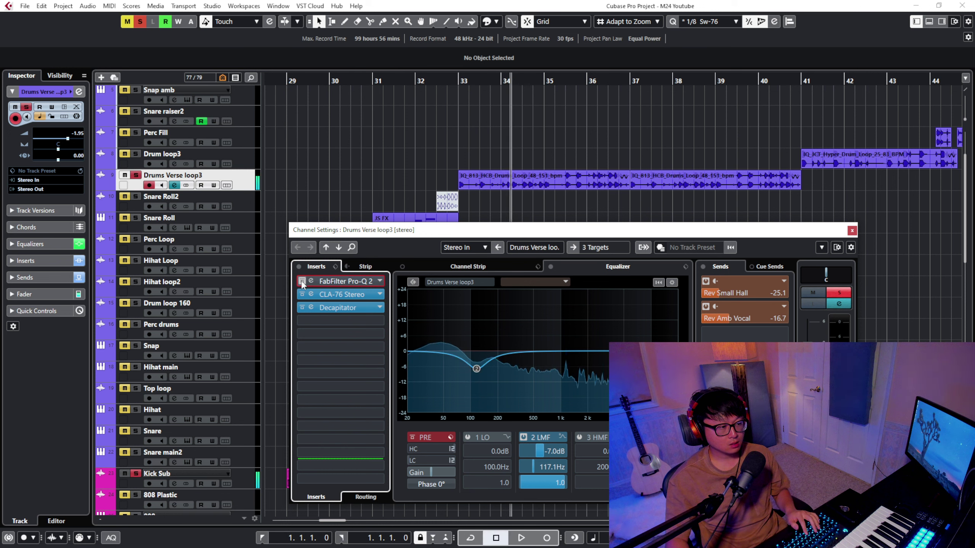
{"action": "left_click", "coordinate": [302, 281]}
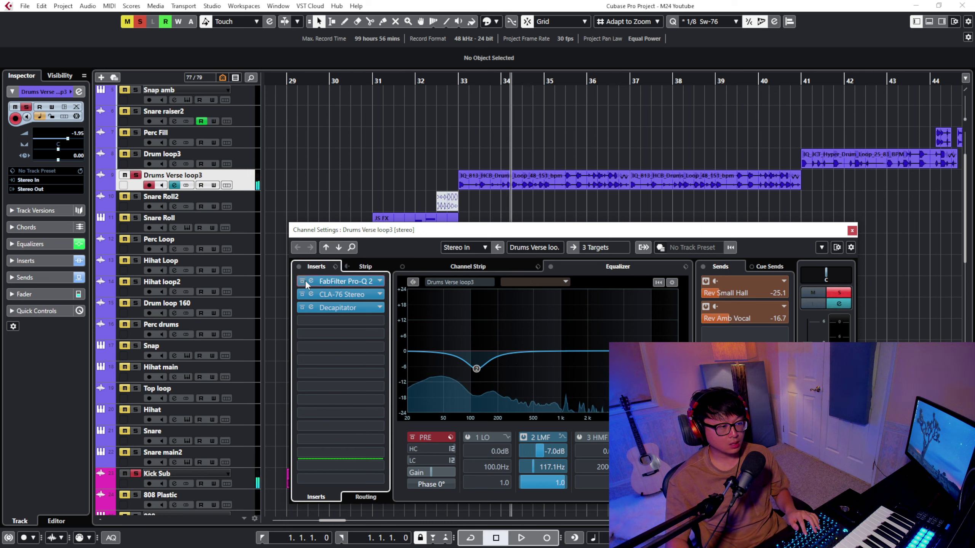
Inspect the FabFilter Pro-Q 2 curve on Drums Verse loop3, close the plugin and bypass it
{"action": "left_click", "coordinate": [353, 280]}
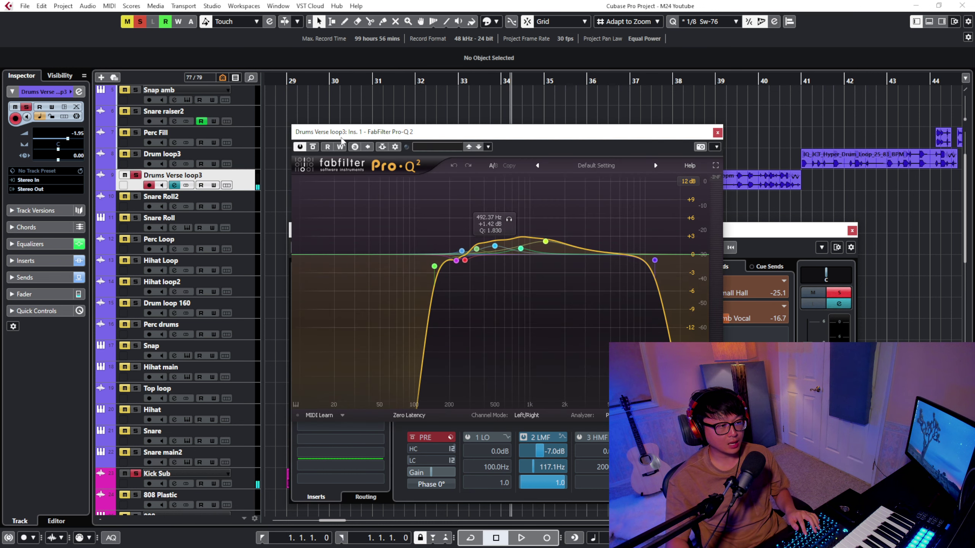
{"action": "left_click", "coordinate": [717, 133]}
{"action": "left_click", "coordinate": [300, 279]}
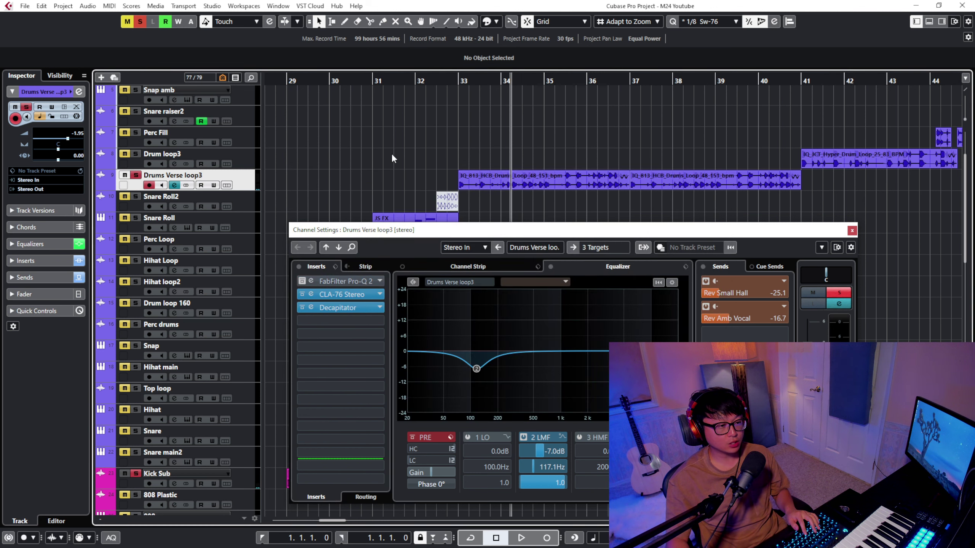
Move the channel settings window below the Kick Sub track and play the drum loop with Kick Sub from bar 33
{"action": "scroll", "coordinate": [391, 153], "scroll_direction": "down", "scroll_amount": 3}
{"action": "left_click_drag", "start_coordinate": [453, 230], "coordinate": [234, 464]}
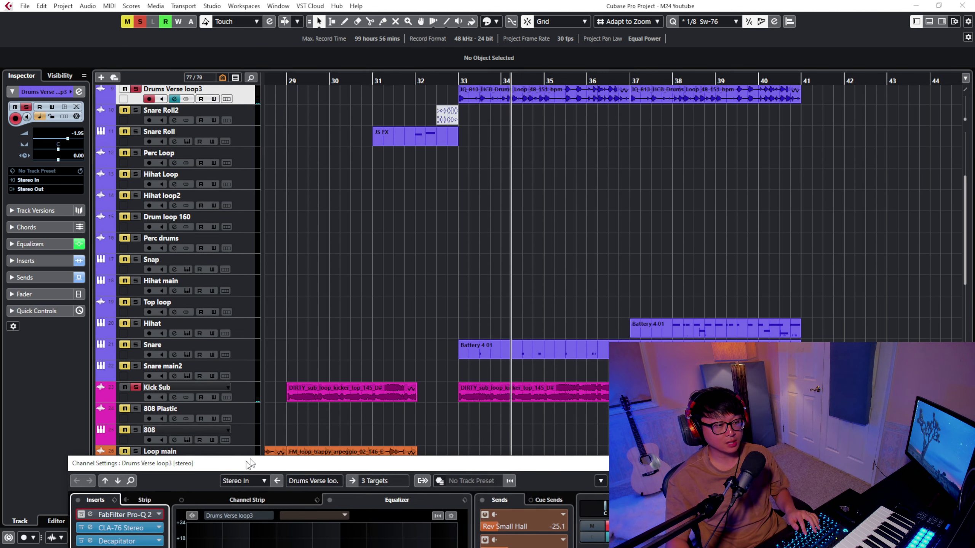
{"action": "left_click", "coordinate": [466, 82]}
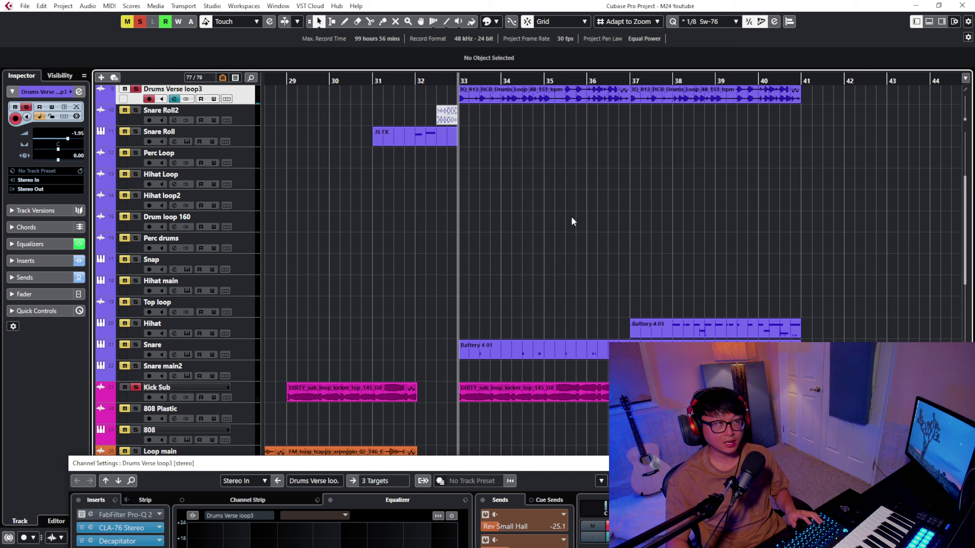
{"action": "key", "text": "space"}
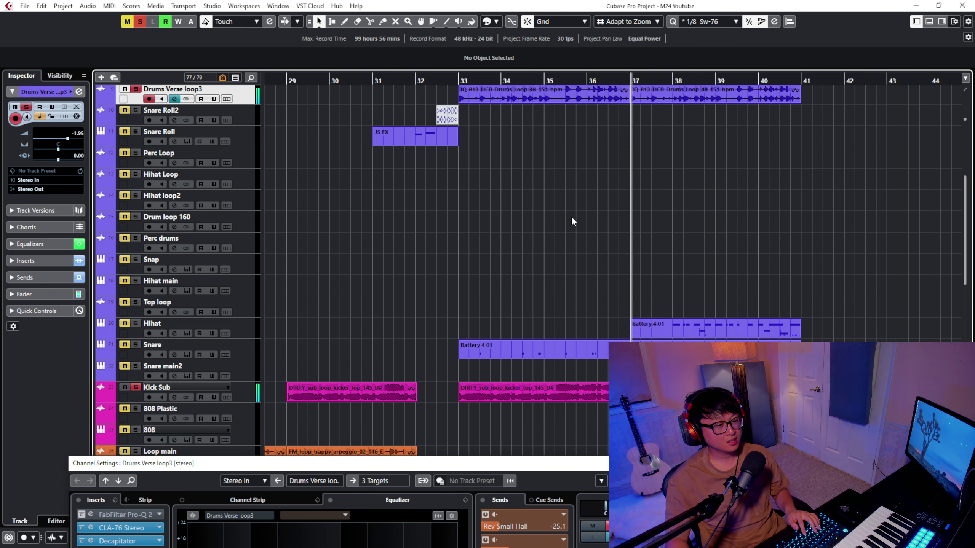
Replay from bar 33 with Drums Verse loop3's Pro-Q 2 curve open, and close the plugin and channel settings
{"action": "left_click_drag", "start_coordinate": [537, 468], "coordinate": [701, 176]}
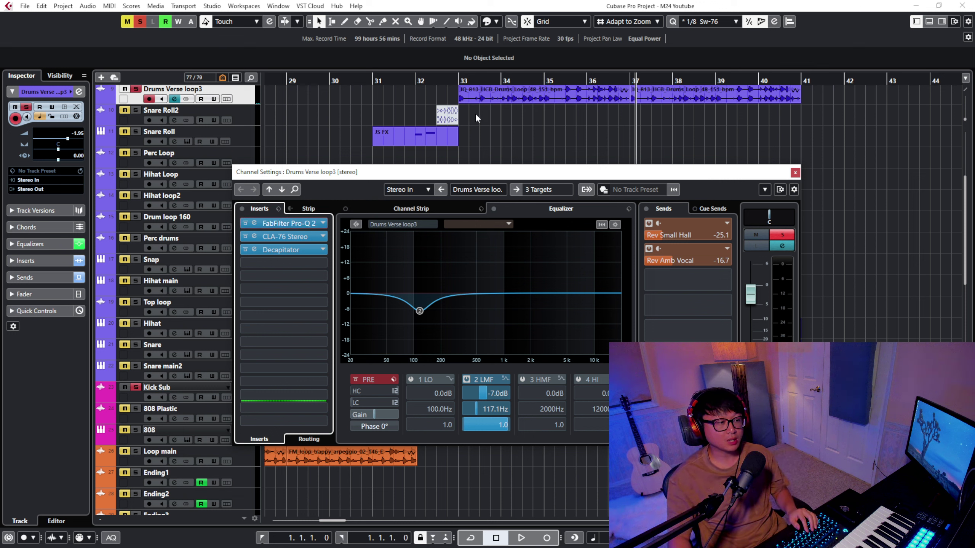
{"action": "left_click", "coordinate": [458, 82]}
{"action": "left_click", "coordinate": [286, 223]}
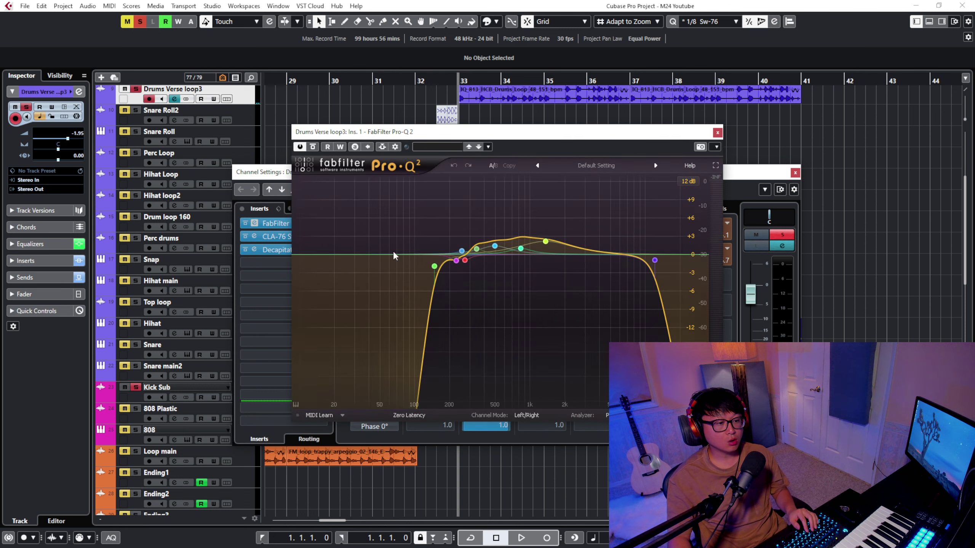
{"action": "key", "text": "space"}
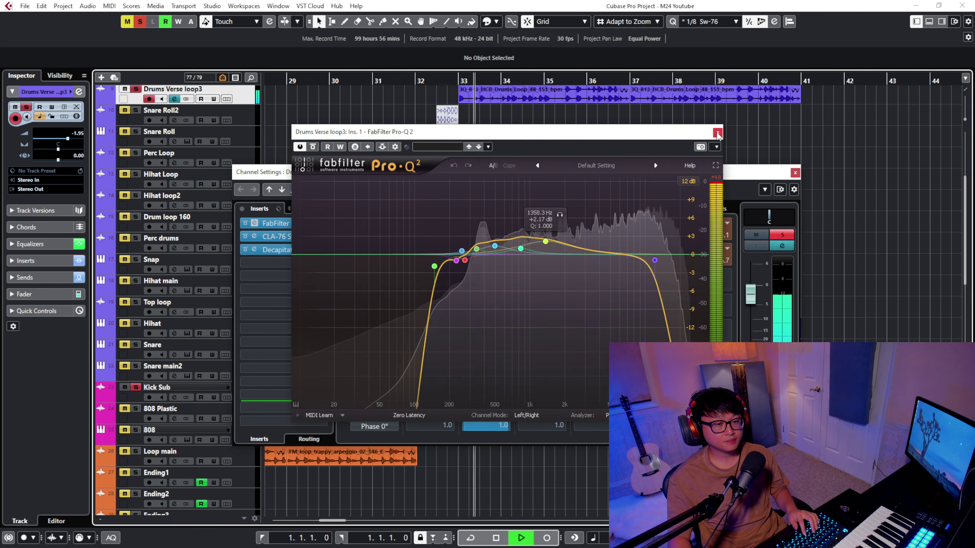
{"action": "left_click", "coordinate": [717, 133]}
{"action": "left_click", "coordinate": [795, 173]}
Deactivate all solos while playback continues
{"action": "scroll", "coordinate": [762, 214], "scroll_direction": "down", "scroll_amount": 3}
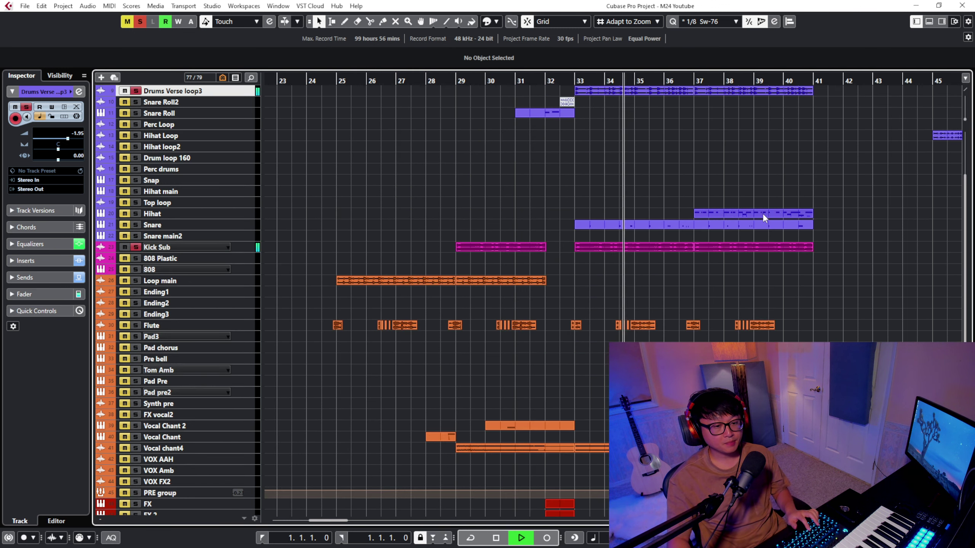
{"action": "scroll", "coordinate": [758, 202], "scroll_direction": "up", "scroll_amount": 3}
{"action": "left_click", "coordinate": [141, 21]}
{"action": "right_click", "coordinate": [664, 199]}
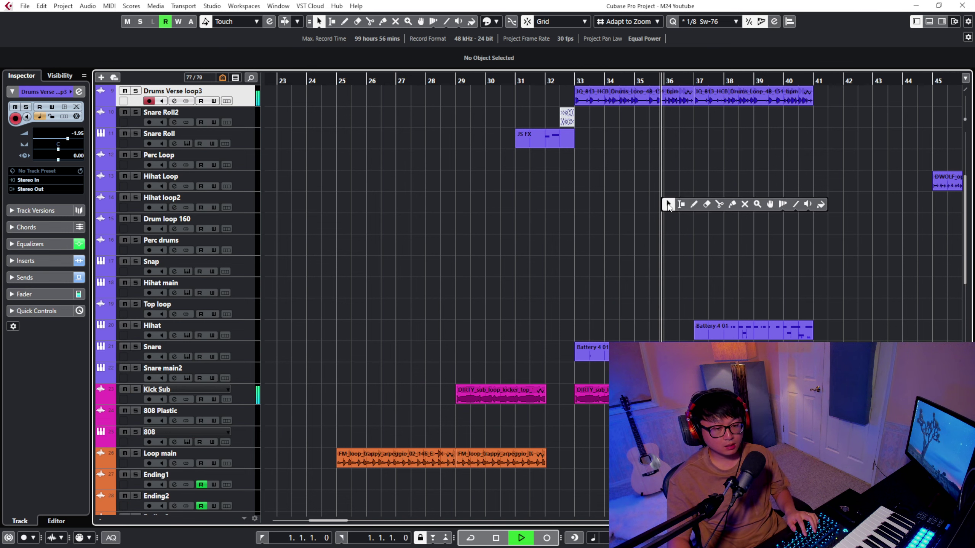
Select the Hihat track and enlarge its lane and the Battery 4 01 part from bar 37 to 41
{"action": "scroll", "coordinate": [659, 204], "scroll_direction": "down", "scroll_amount": 4}
{"action": "scroll", "coordinate": [659, 204], "scroll_direction": "right", "scroll_amount": 3}
{"action": "left_click", "coordinate": [259, 244]}
{"action": "scroll", "coordinate": [624, 221], "scroll_direction": "up", "scroll_amount": 2}
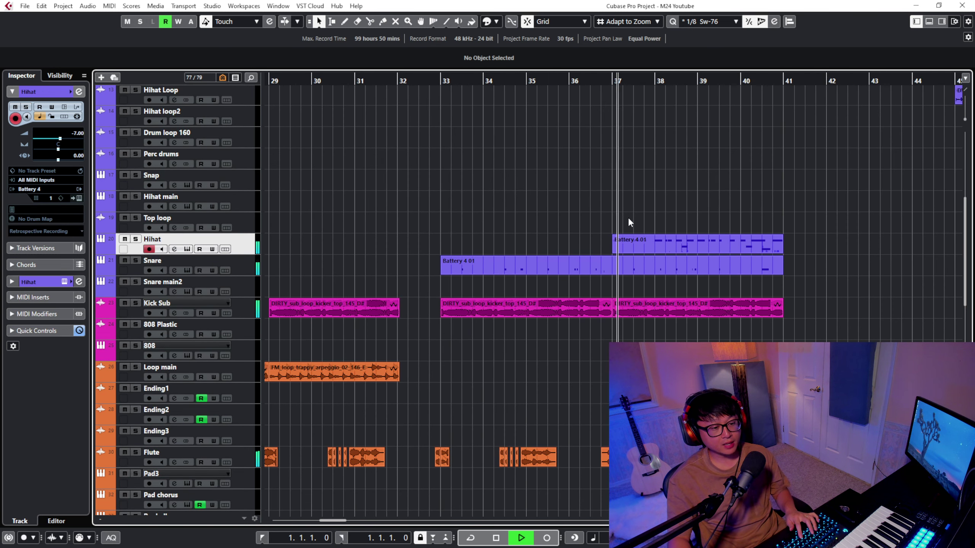
{"action": "scroll", "coordinate": [637, 214], "scroll_direction": "up", "scroll_amount": 2}
{"action": "scroll", "coordinate": [640, 210], "scroll_direction": "up", "scroll_amount": 2}
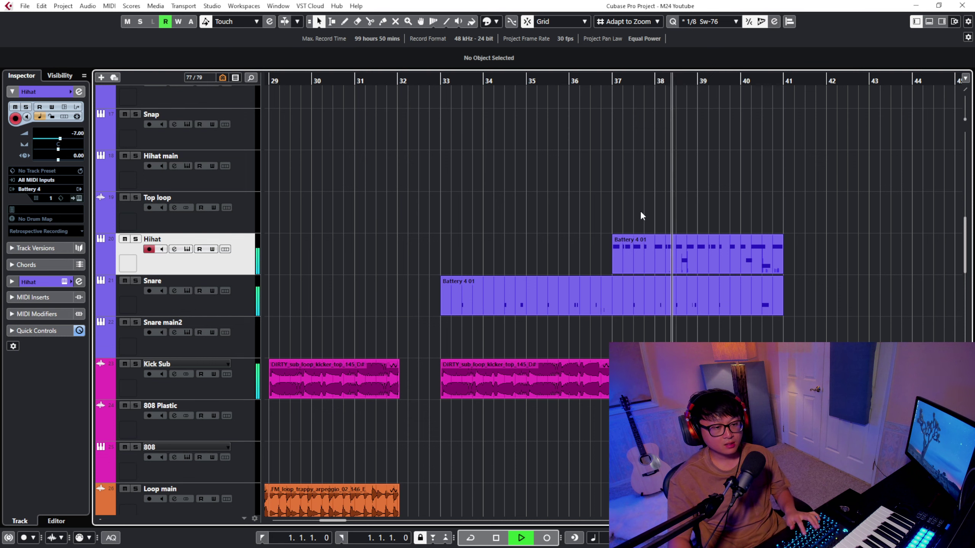
{"action": "scroll", "coordinate": [639, 214], "scroll_direction": "up", "scroll_amount": 2}
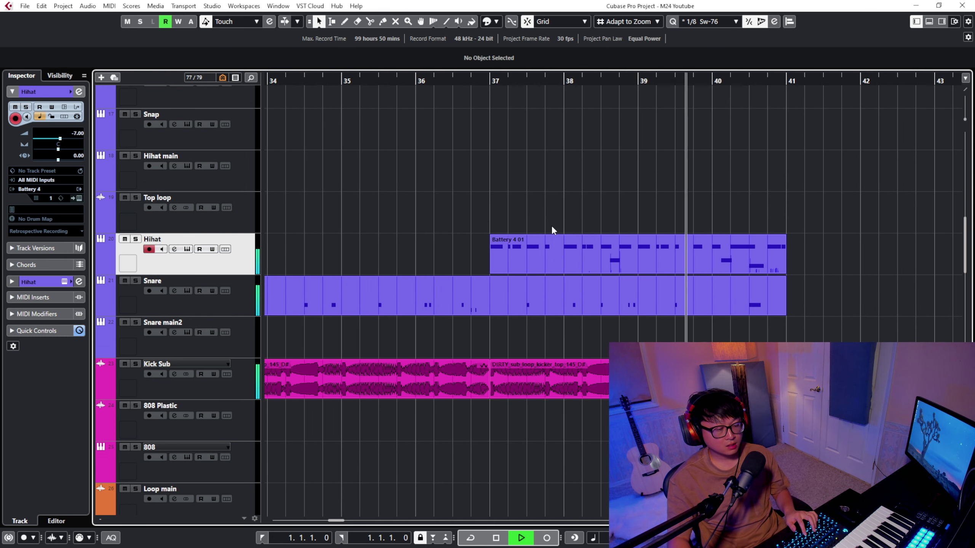
Solo Hihat, stop playback, place the playhead at bar 37 and open its Battery 4 01 part for note editing
{"action": "key", "text": "s"}
{"action": "key", "text": "space"}
{"action": "left_click", "coordinate": [490, 82]}
{"action": "double_click", "coordinate": [565, 254]}
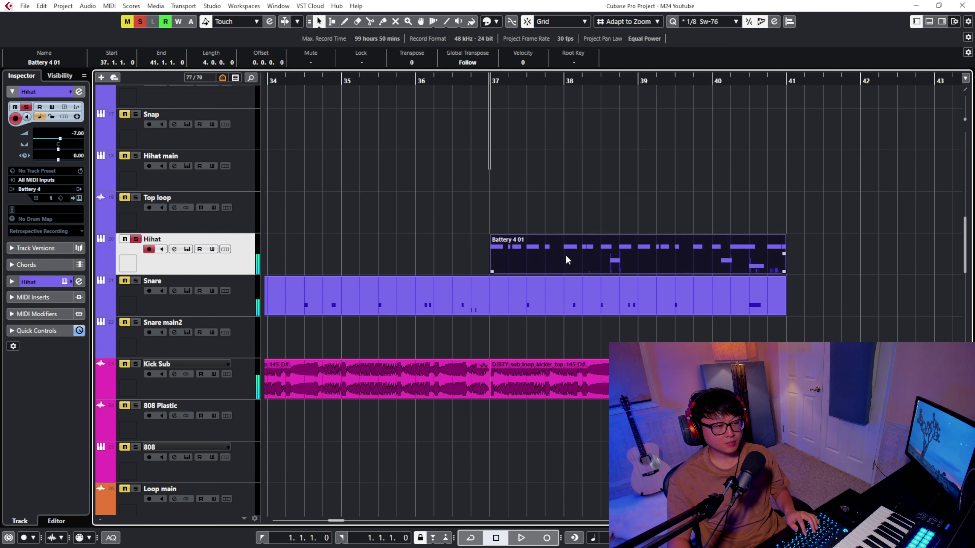
Show the whole hihat pattern in the note editor and play it from bar 37
{"action": "scroll", "coordinate": [535, 299], "scroll_direction": "down", "scroll_amount": 5}
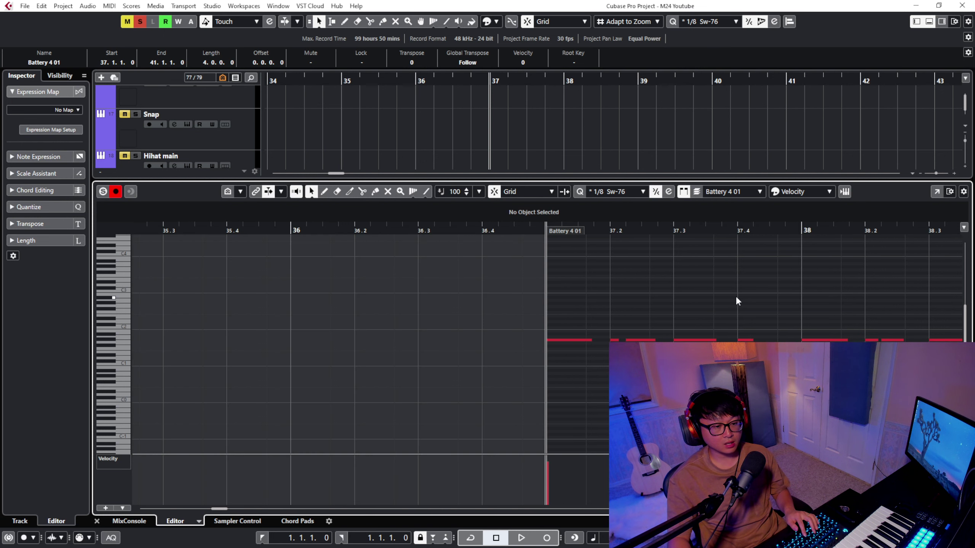
{"action": "left_click", "coordinate": [687, 228]}
{"action": "key", "text": "h"}
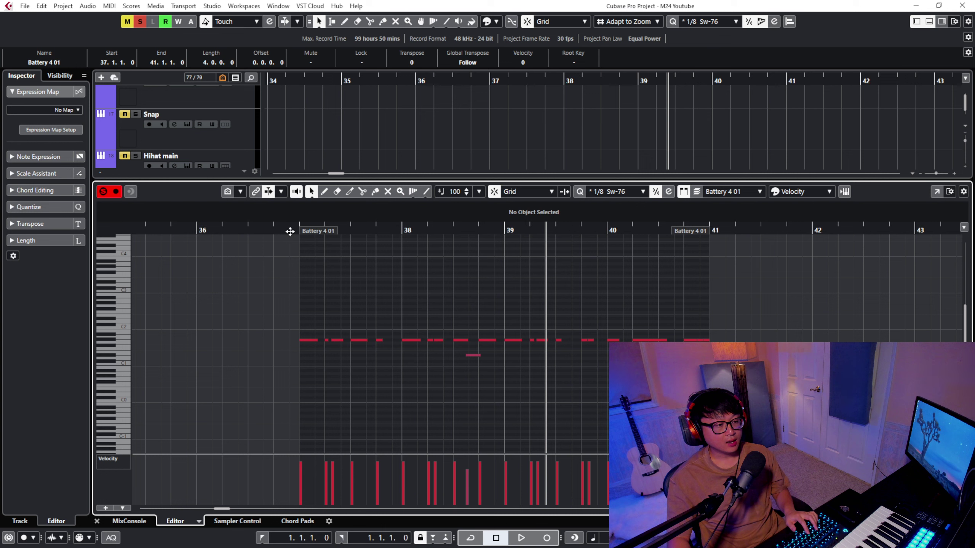
{"action": "left_click", "coordinate": [289, 230]}
{"action": "key", "text": "space"}
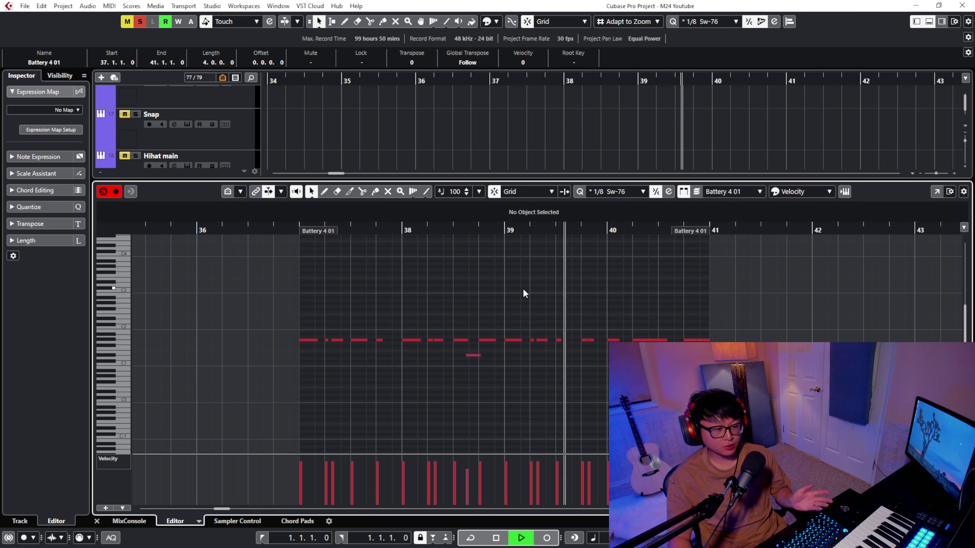
Close the note editor, unsolo Hihat, play on with the full mix and stop playback
{"action": "key", "text": "ctrl+e"}
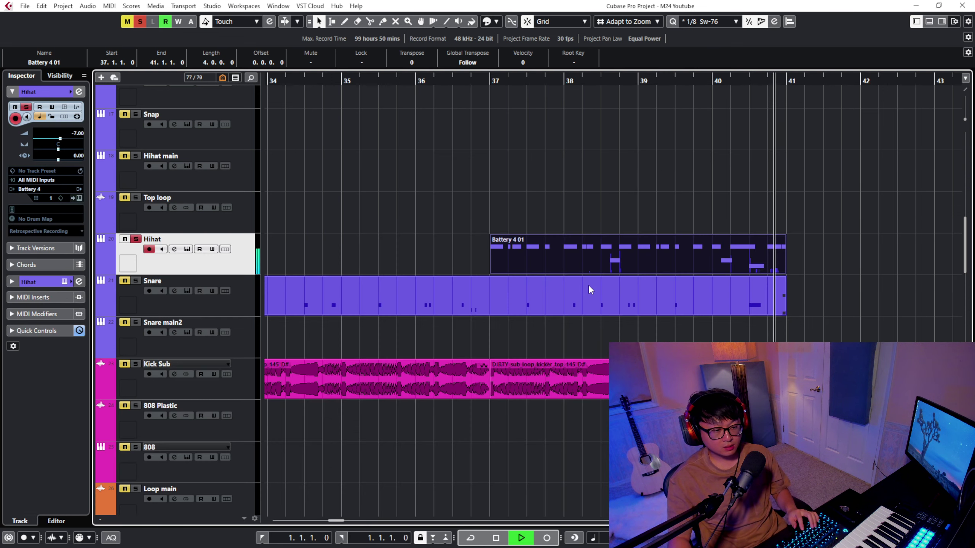
{"action": "key", "text": "space"}
{"action": "key", "text": "space"}
{"action": "key", "text": "shift+g"}
{"action": "key", "text": "g"}
{"action": "key", "text": "g"}
{"action": "key", "text": "g"}
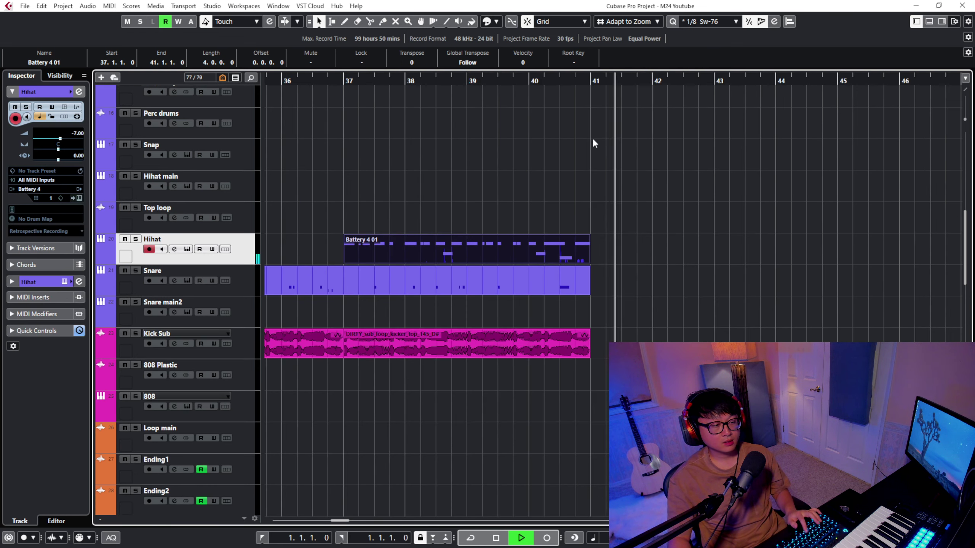
{"action": "key", "text": "shift+g"}
{"action": "key", "text": "space"}
Select FX vocal2, enlarge the track lanes and play the full mix from bar 39 into bar 41
{"action": "scroll", "coordinate": [626, 325], "scroll_direction": "down", "scroll_amount": 5}
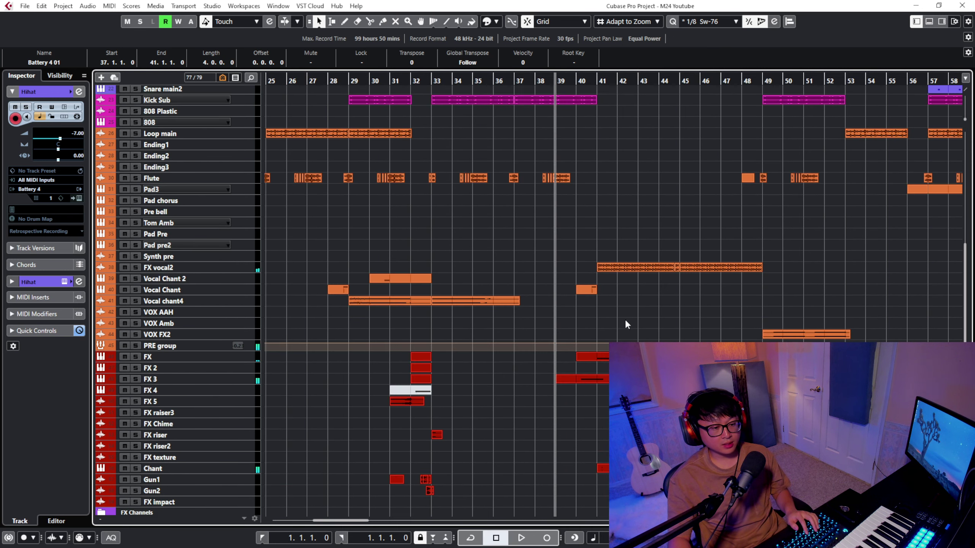
{"action": "left_click", "coordinate": [190, 267]}
{"action": "key", "text": "shift+h"}
{"action": "key", "text": "shift+h"}
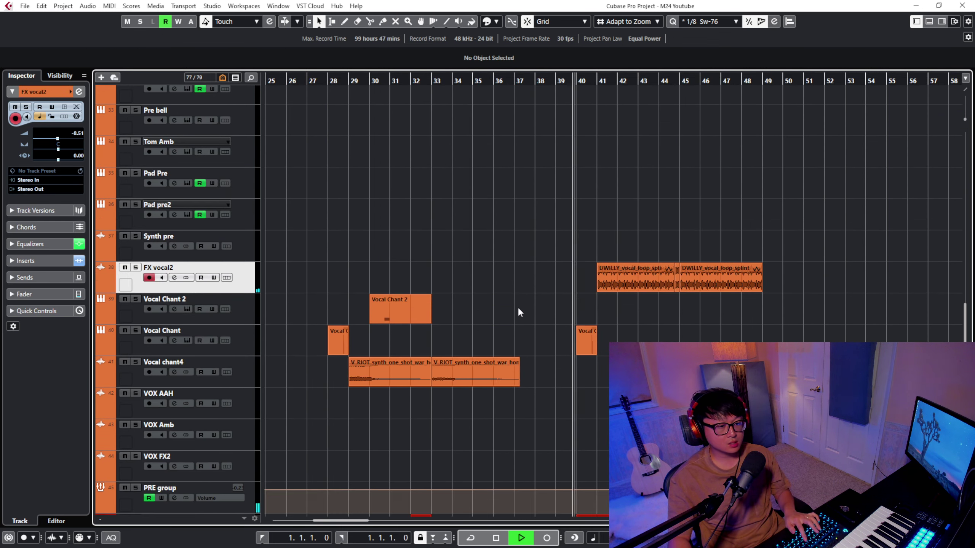
{"action": "scroll", "coordinate": [560, 287], "scroll_direction": "up", "scroll_amount": 5}
{"action": "scroll", "coordinate": [560, 282], "scroll_direction": "up", "scroll_amount": 3}
{"action": "scroll", "coordinate": [560, 284], "scroll_direction": "down", "scroll_amount": 8}
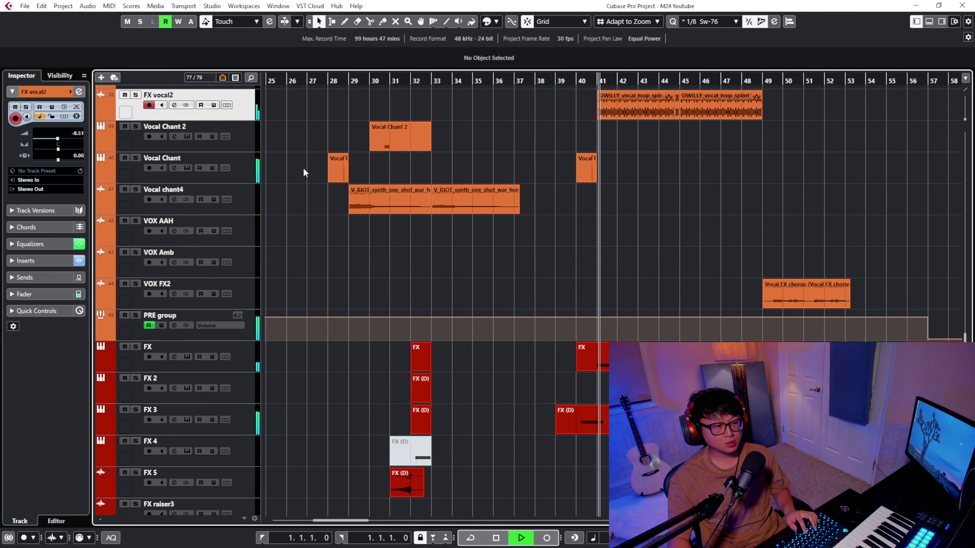
{"action": "scroll", "coordinate": [732, 302], "scroll_direction": "up", "scroll_amount": 2}
Solo FX vocal2 during playback, show its vocal loop clips from bar 41 to 49 larger, and stop
{"action": "key", "text": "s"}
{"action": "key", "text": "h"}
{"action": "key", "text": "h"}
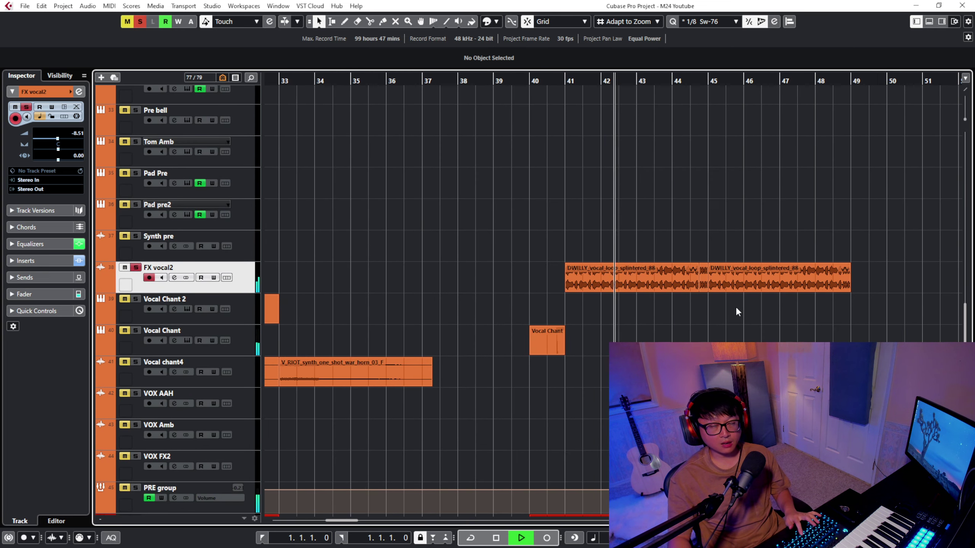
{"action": "key", "text": "g"}
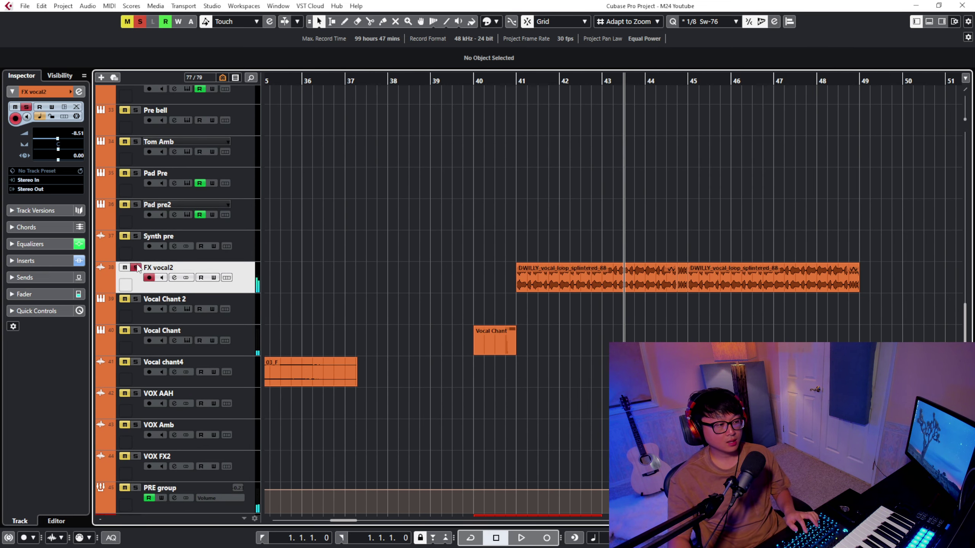
Unsolo FX vocal2, place the playhead at bar 41 and review the drum and melodic tracks in that section
{"action": "key", "text": "s"}
{"action": "right_click", "coordinate": [546, 226]}
{"action": "left_click", "coordinate": [547, 225]}
{"action": "left_click", "coordinate": [516, 80]}
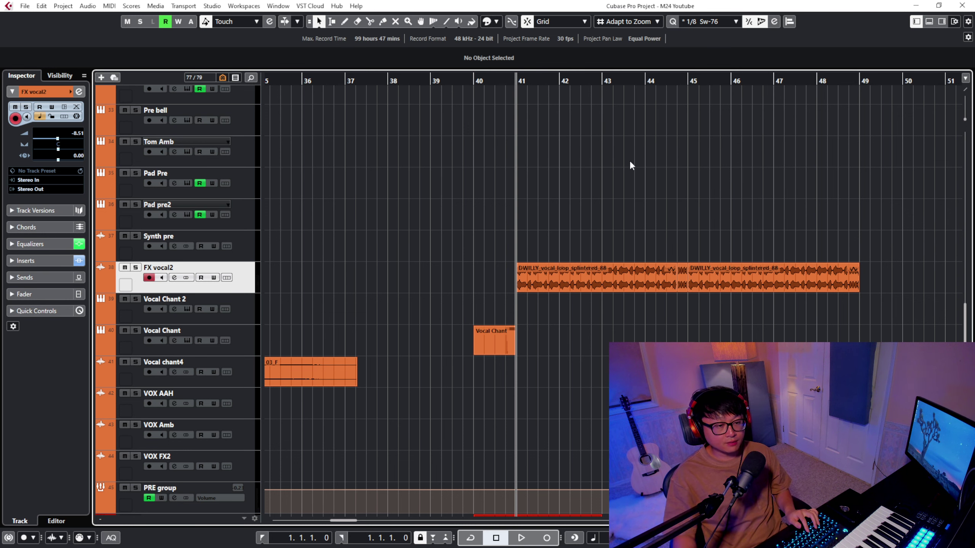
{"action": "key", "text": "shift+g"}
{"action": "scroll", "coordinate": [605, 220], "scroll_direction": "up", "scroll_amount": 6}
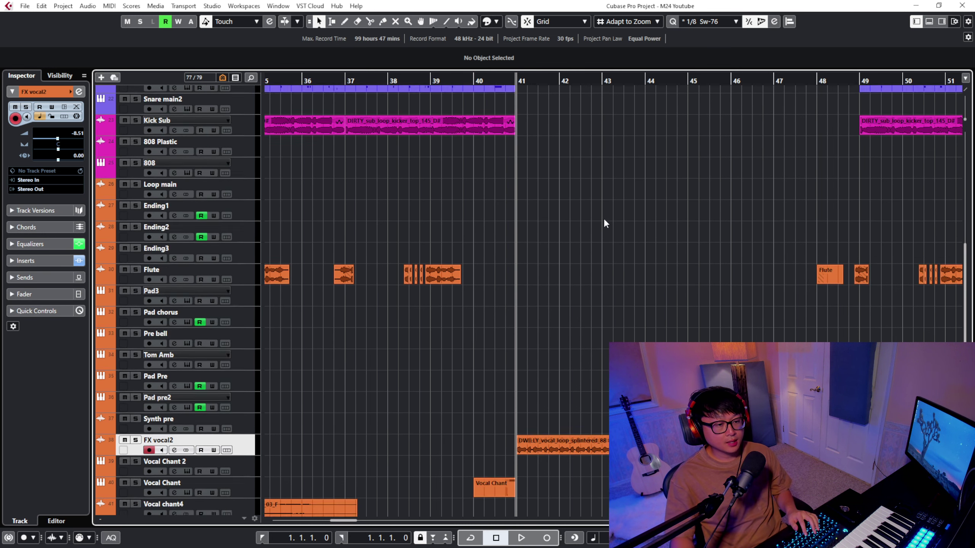
{"action": "scroll", "coordinate": [610, 220], "scroll_direction": "up", "scroll_amount": 2}
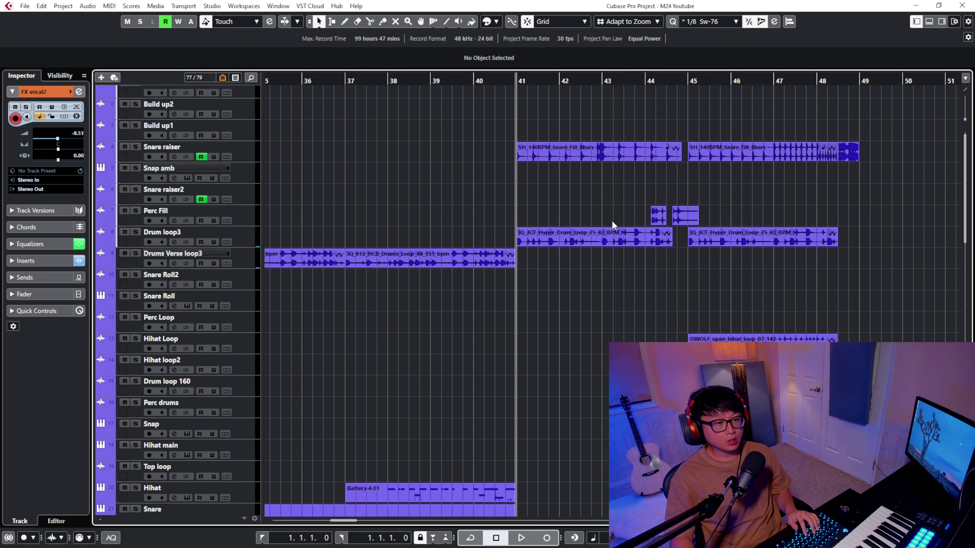
{"action": "scroll", "coordinate": [612, 221], "scroll_direction": "down", "scroll_amount": 8}
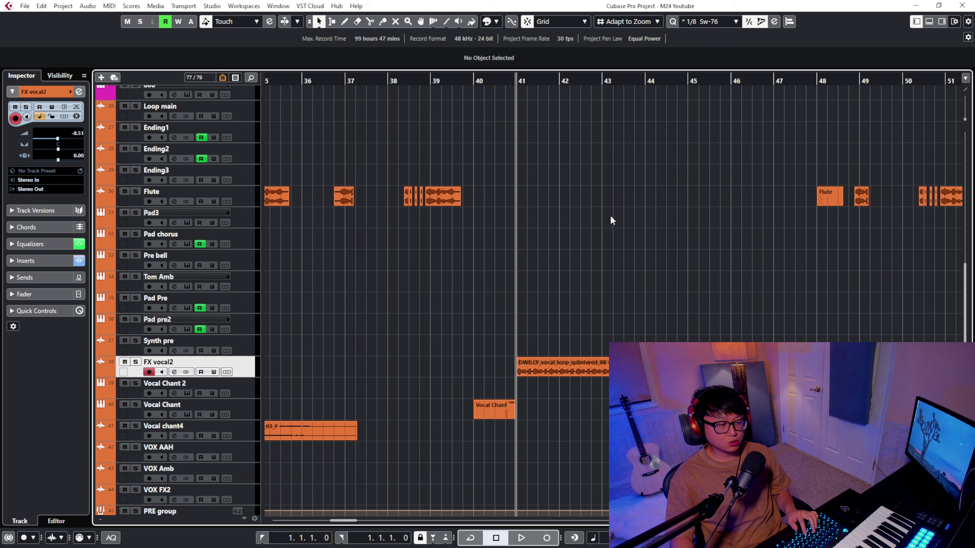
Play FX vocal2 soloed from bar 41, and bring the other tracks back in by removing the solo
{"action": "key", "text": "s"}
{"action": "key", "text": "space"}
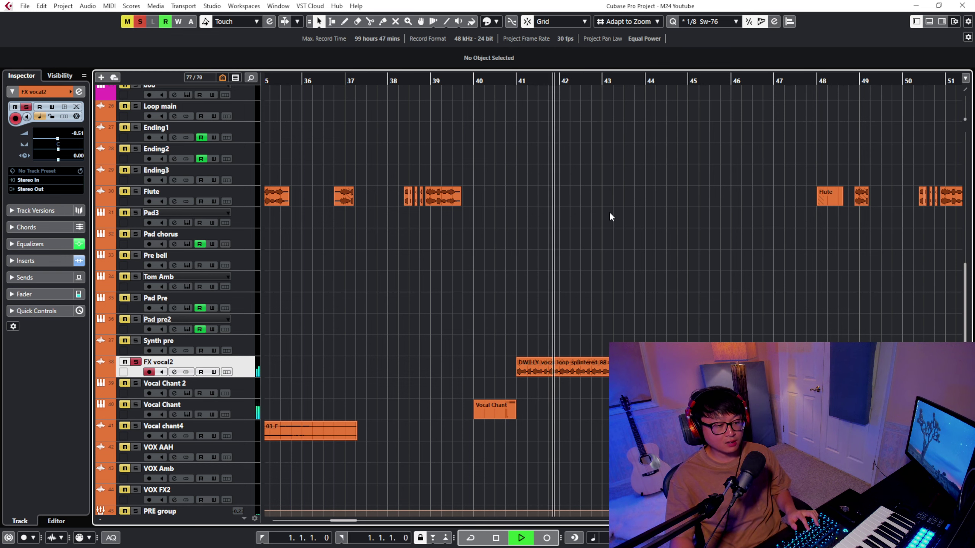
{"action": "key", "text": "s"}
{"action": "key", "text": "shift+g"}
{"action": "scroll", "coordinate": [605, 222], "scroll_direction": "down", "scroll_amount": 2}
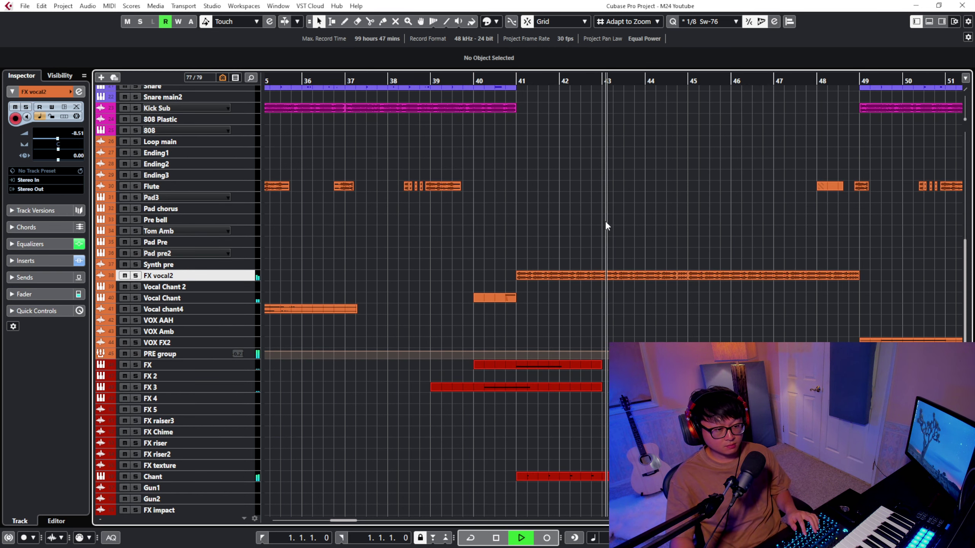
Examine the FX and Chant parts around bar 41 while the full mix plays, and stop playback
{"action": "key", "text": "g"}
{"action": "key", "text": "shift+h"}
{"action": "scroll", "coordinate": [605, 225], "scroll_direction": "down", "scroll_amount": 3}
{"action": "key", "text": "g"}
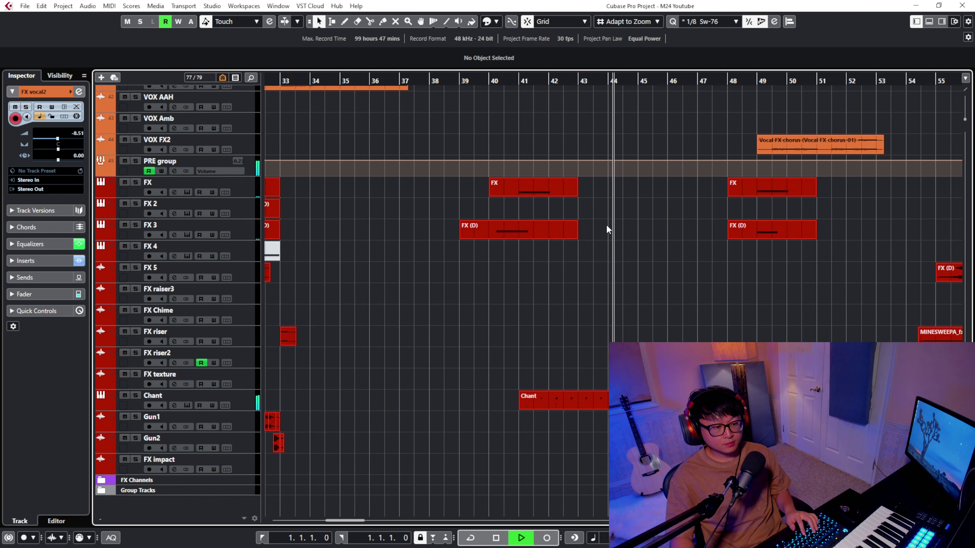
{"action": "key", "text": "h"}
{"action": "key", "text": "h"}
{"action": "key", "text": "space"}
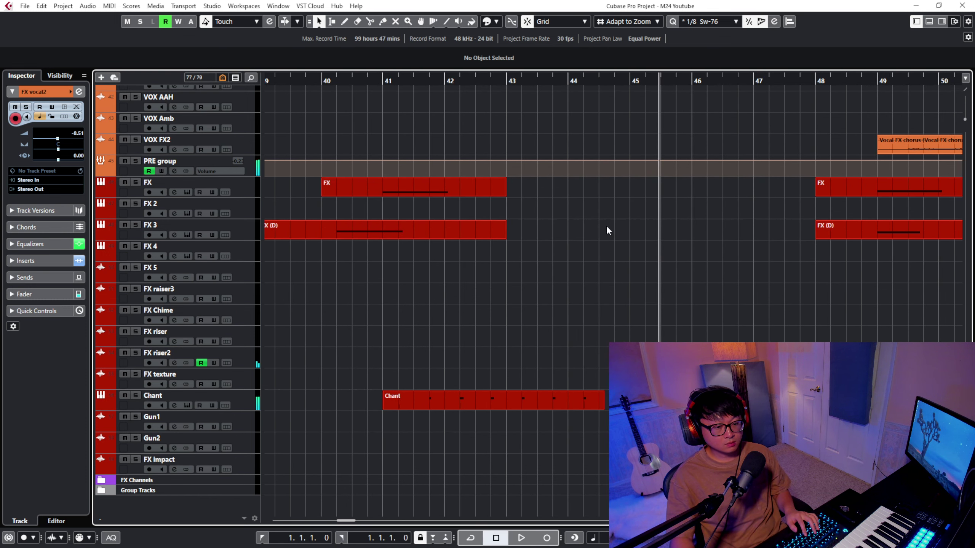
Show the drum tracks in a compact overview and play the full mix from bar 40 into the next section
{"action": "key", "text": "shift+g"}
{"action": "key", "text": "g"}
{"action": "scroll", "coordinate": [504, 226], "scroll_direction": "up", "scroll_amount": 5}
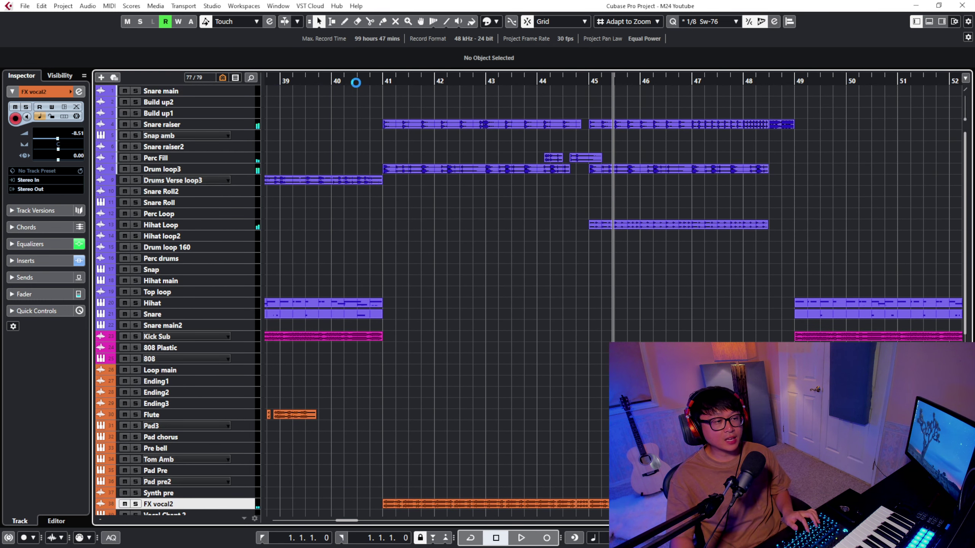
{"action": "left_click", "coordinate": [336, 80]}
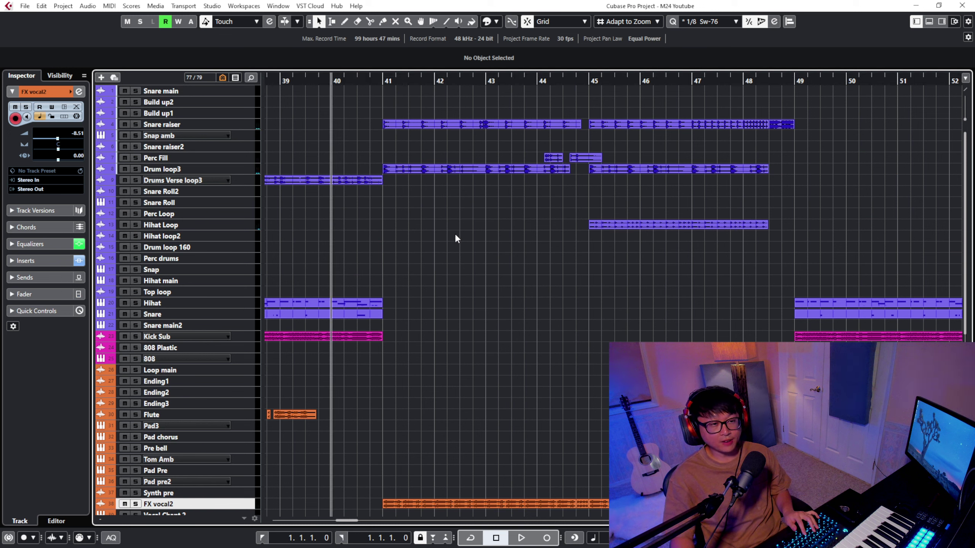
{"action": "key", "text": "space"}
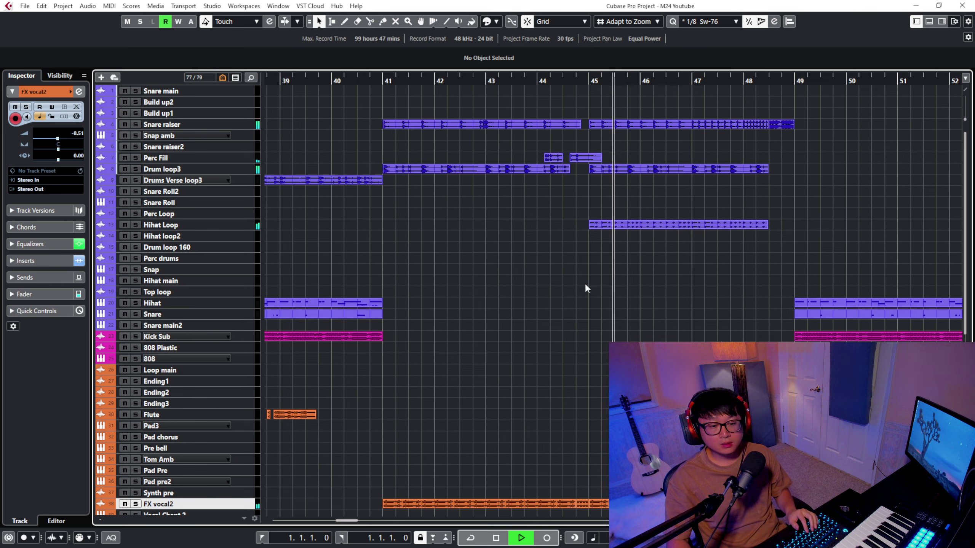
Examine the drum, melodic and FX tracks from bar 45 into the section at bar 49 while the full mix plays
{"action": "key", "text": "g"}
{"action": "key", "text": "h"}
{"action": "scroll", "coordinate": [675, 276], "scroll_direction": "down", "scroll_amount": 5}
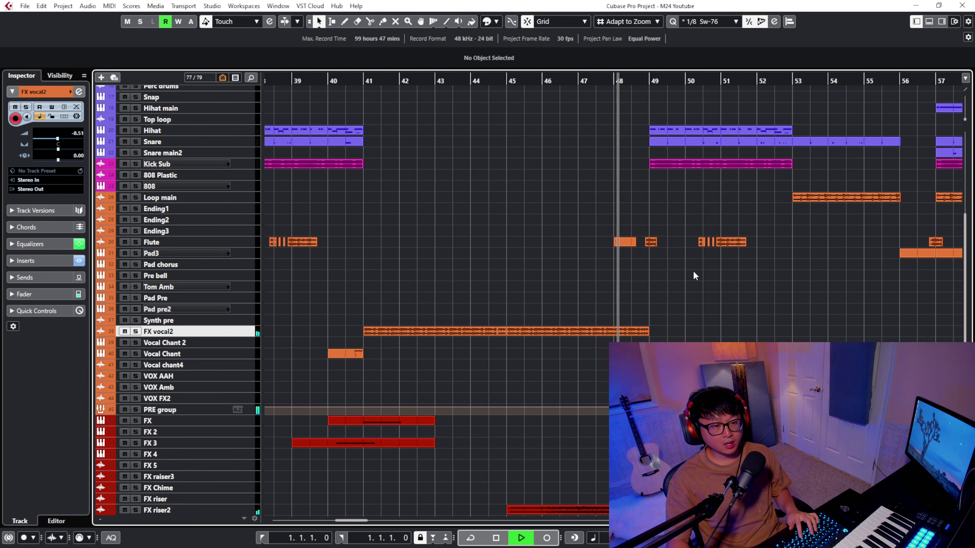
{"action": "key", "text": "g"}
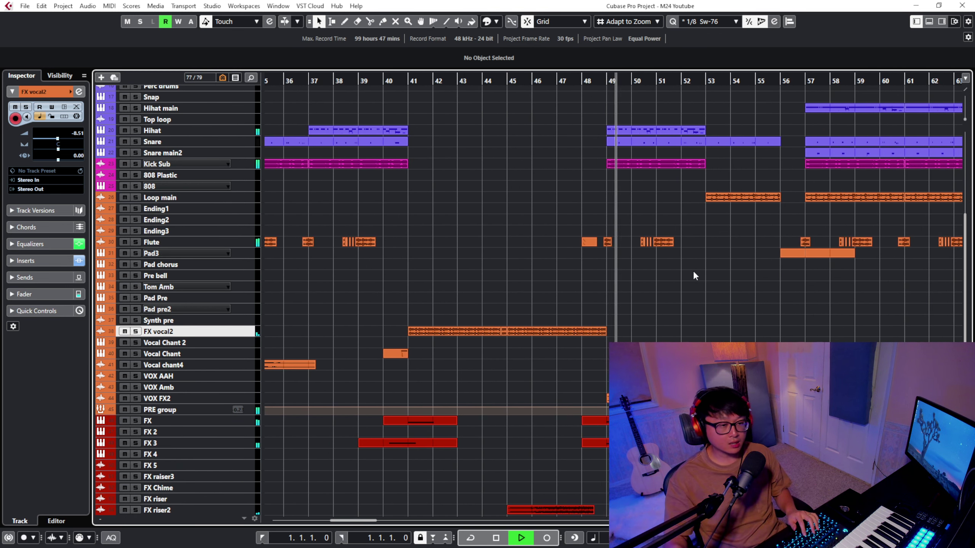
{"action": "scroll", "coordinate": [582, 246], "scroll_direction": "up", "scroll_amount": 5}
{"action": "key", "text": "h"}
{"action": "key", "text": "h"}
{"action": "scroll", "coordinate": [640, 275], "scroll_direction": "down", "scroll_amount": 8}
{"action": "key", "text": "h"}
{"action": "key", "text": "h"}
{"action": "key", "text": "h"}
{"action": "key", "text": "h"}
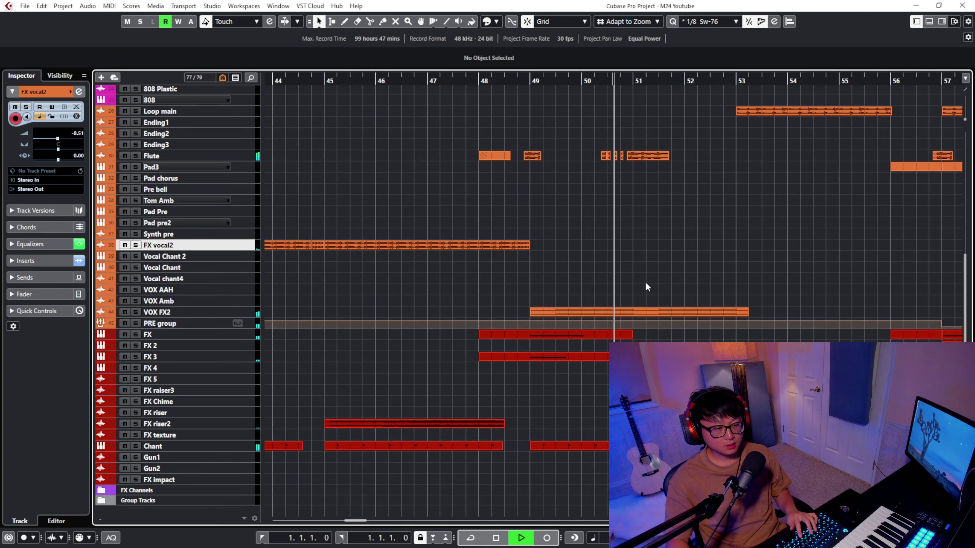
Enlarge the tracks, stop playback, and solo VOX FX2 to audition its vocal clip from bar 49
{"action": "key", "text": "shift+h"}
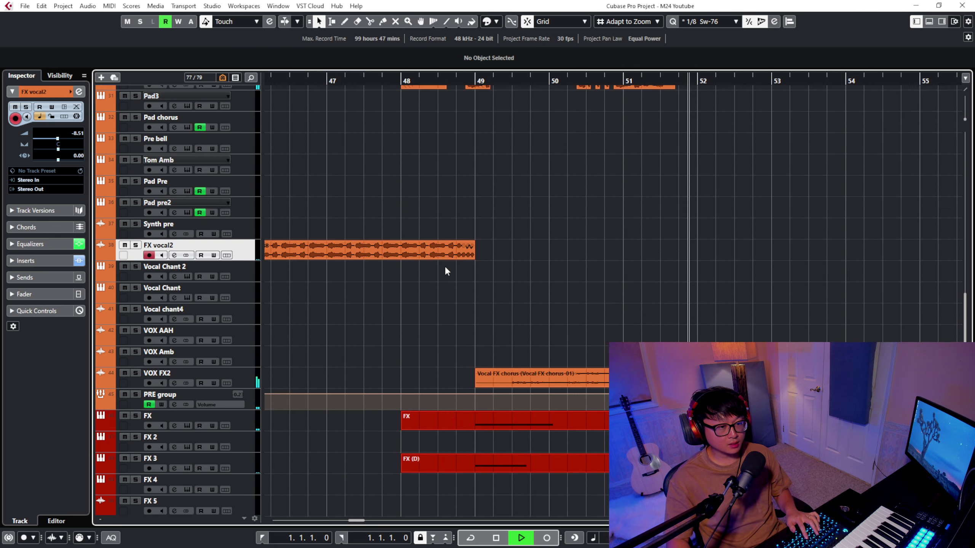
{"action": "key", "text": "space"}
{"action": "left_click", "coordinate": [205, 370]}
{"action": "key", "text": "s"}
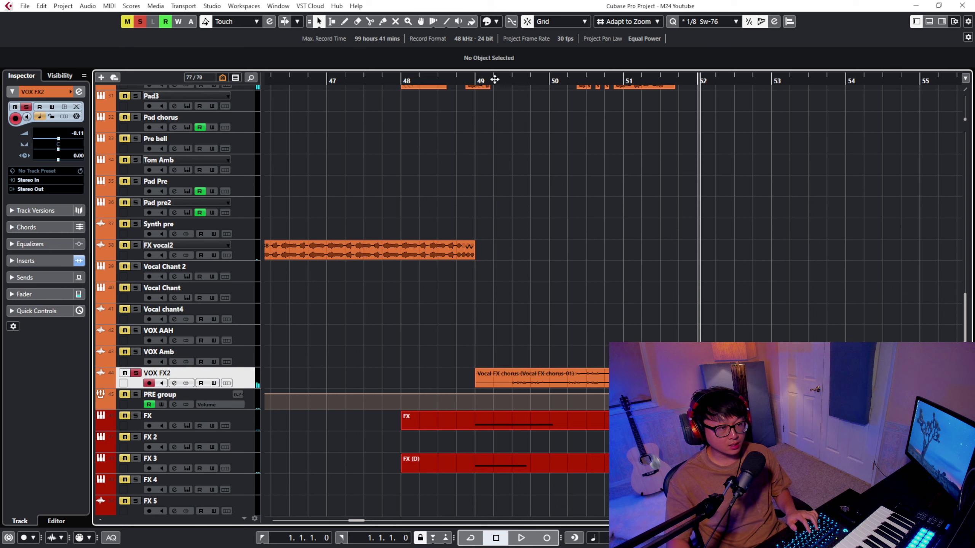
{"action": "left_click", "coordinate": [479, 80]}
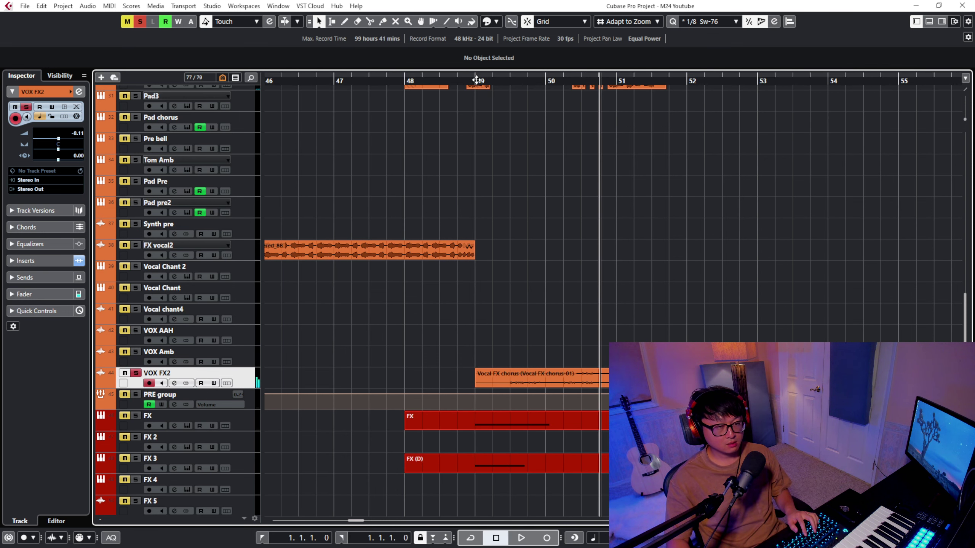
Remove the solo from VOX FX2 and replay the full mix from bar 49 with compact track heights
{"action": "key", "text": "s"}
{"action": "key", "text": "space"}
{"action": "key", "text": "space"}
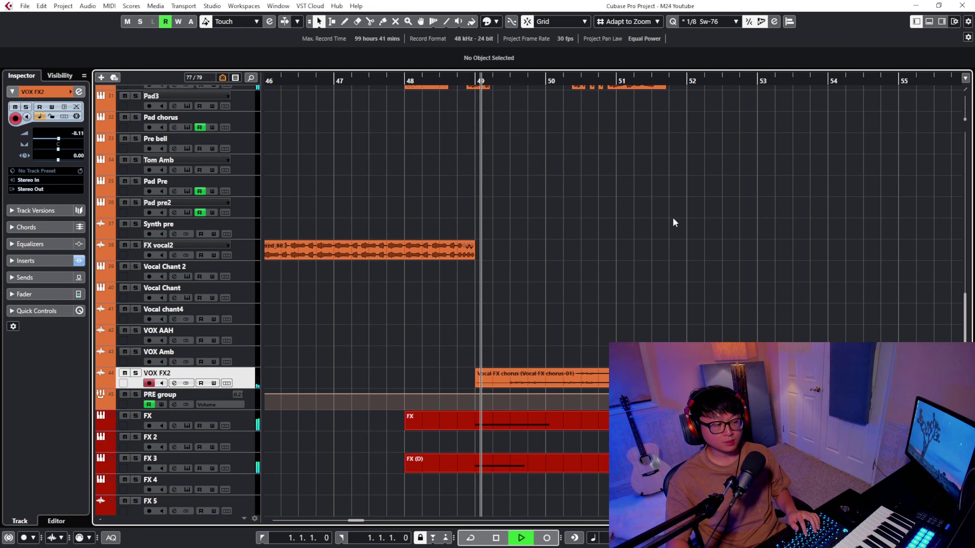
{"action": "key", "text": "shift+g"}
{"action": "scroll", "coordinate": [675, 222], "scroll_direction": "up", "scroll_amount": 3}
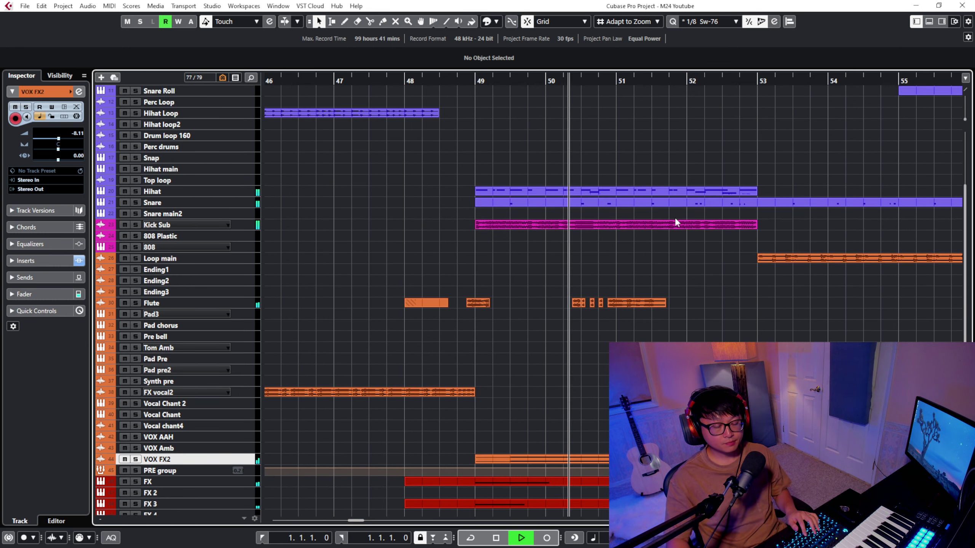
Examine the drum, Loop main and FX parts from bar 49 to bar 56 during playback, and stop before bar 56
{"action": "key", "text": "g"}
{"action": "key", "text": "g"}
{"action": "key", "text": "g"}
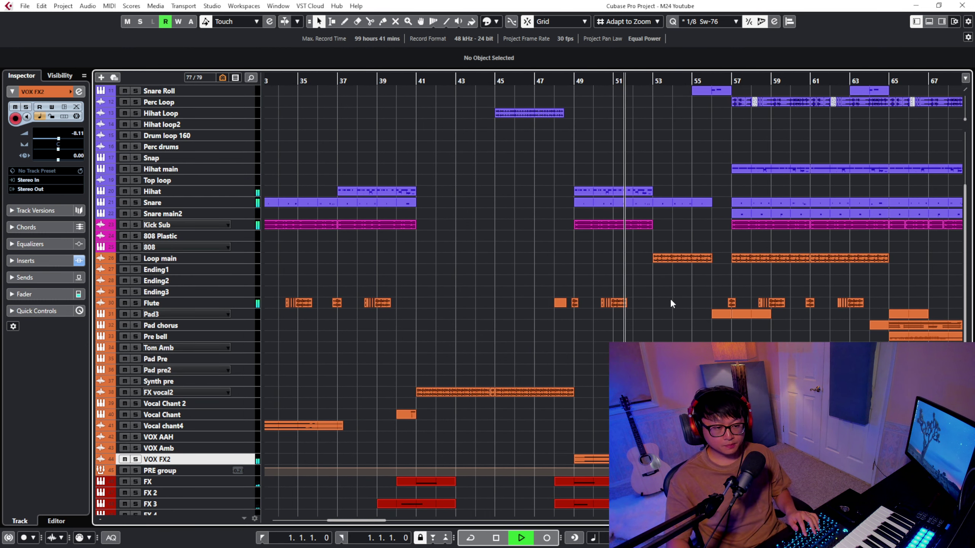
{"action": "scroll", "coordinate": [671, 301], "scroll_direction": "up", "scroll_amount": 4}
{"action": "scroll", "coordinate": [670, 300], "scroll_direction": "down", "scroll_amount": 5}
{"action": "key", "text": "h"}
{"action": "key", "text": "h"}
{"action": "key", "text": "h"}
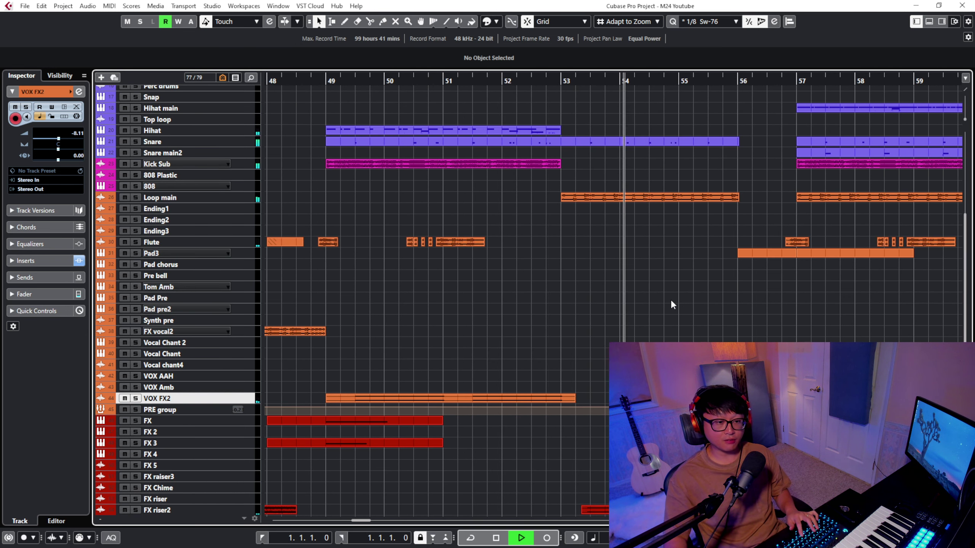
{"action": "key", "text": "h"}
{"action": "key", "text": "g"}
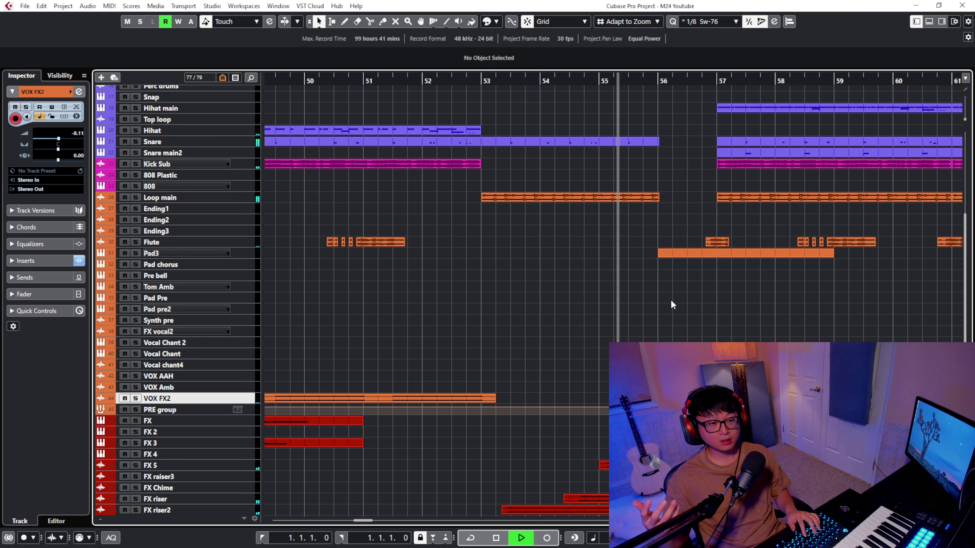
{"action": "key", "text": "space"}
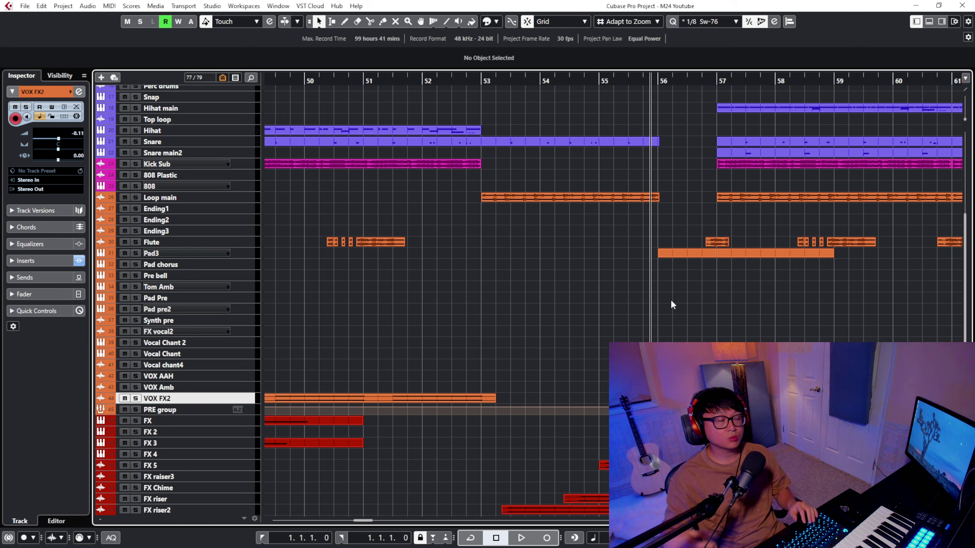
Play the full mix from bar 53 and review the transition into bar 57 in a compact overview of all tracks
{"action": "left_click", "coordinate": [498, 77]}
{"action": "key", "text": "space"}
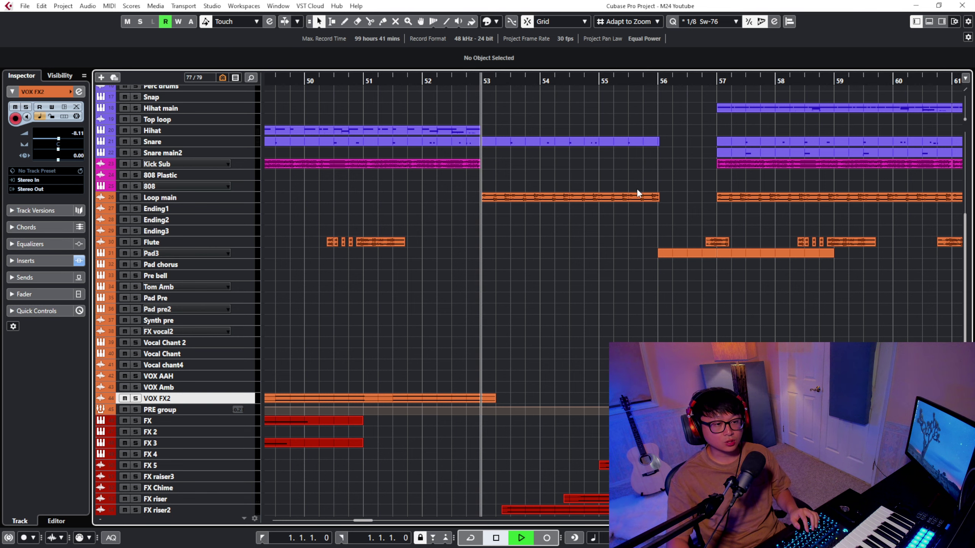
{"action": "scroll", "coordinate": [649, 189], "scroll_direction": "up", "scroll_amount": 5}
{"action": "right_click", "coordinate": [684, 235]}
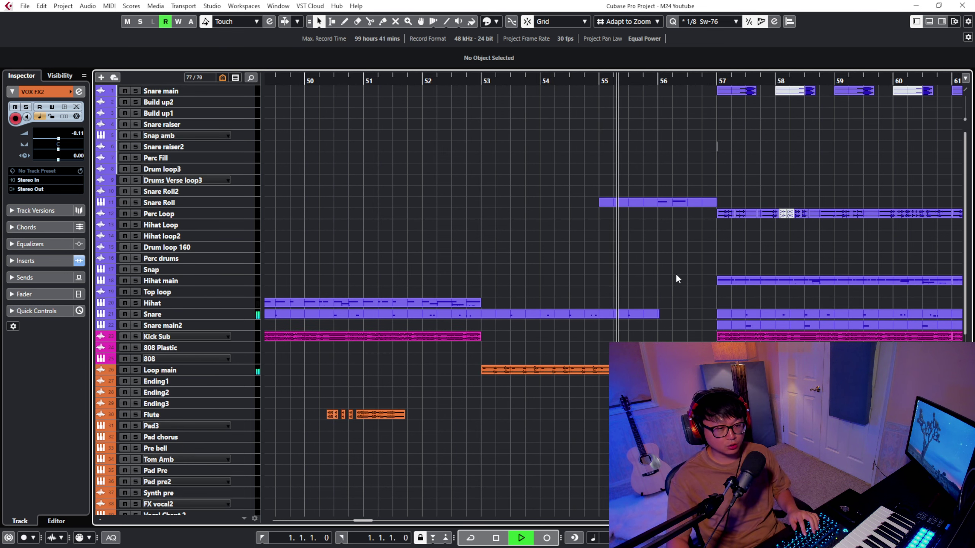
{"action": "key", "text": "g"}
{"action": "key", "text": "g"}
{"action": "key", "text": "shift+g"}
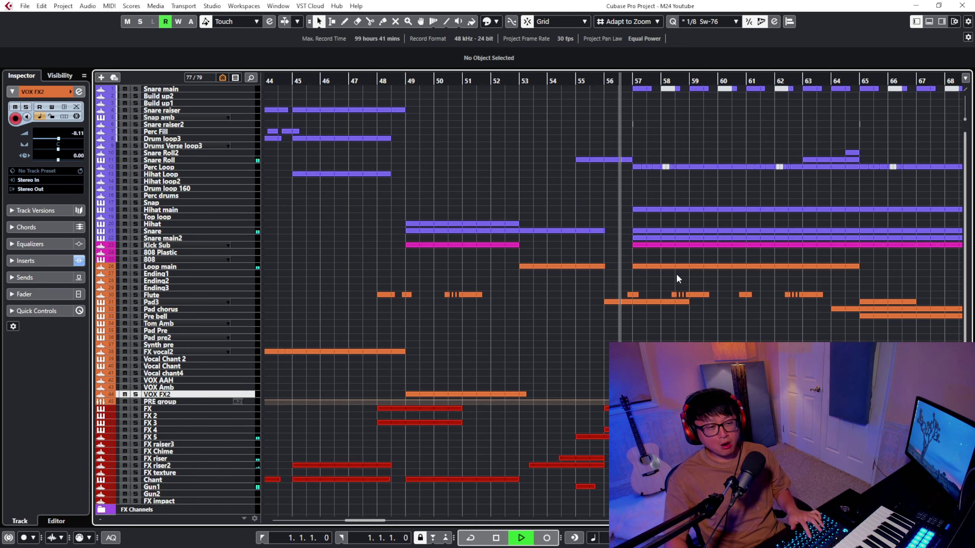
Enlarge the track rows again and examine the drum parts in the section starting at bar 57 during playback
{"action": "key", "text": "shift+h"}
{"action": "scroll", "coordinate": [705, 320], "scroll_direction": "up", "scroll_amount": 6}
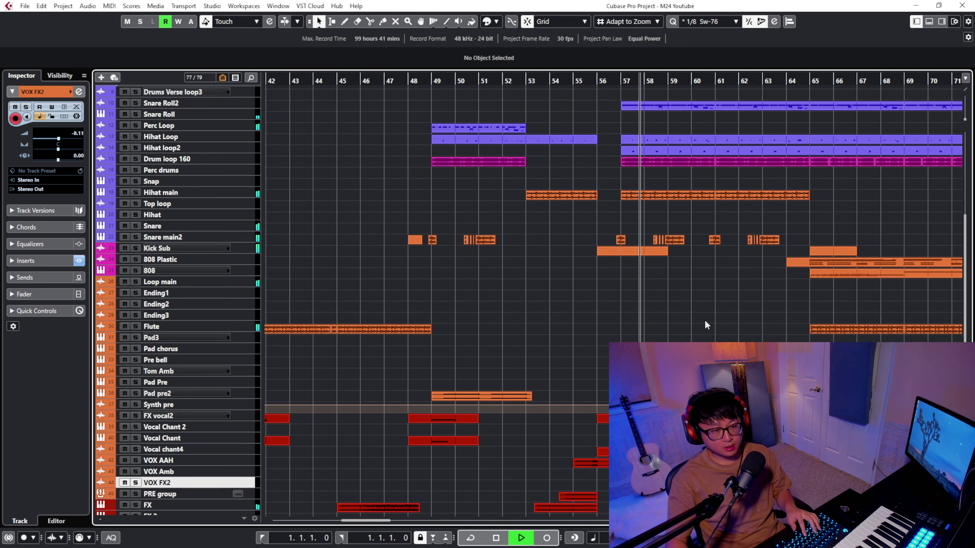
{"action": "key", "text": "h"}
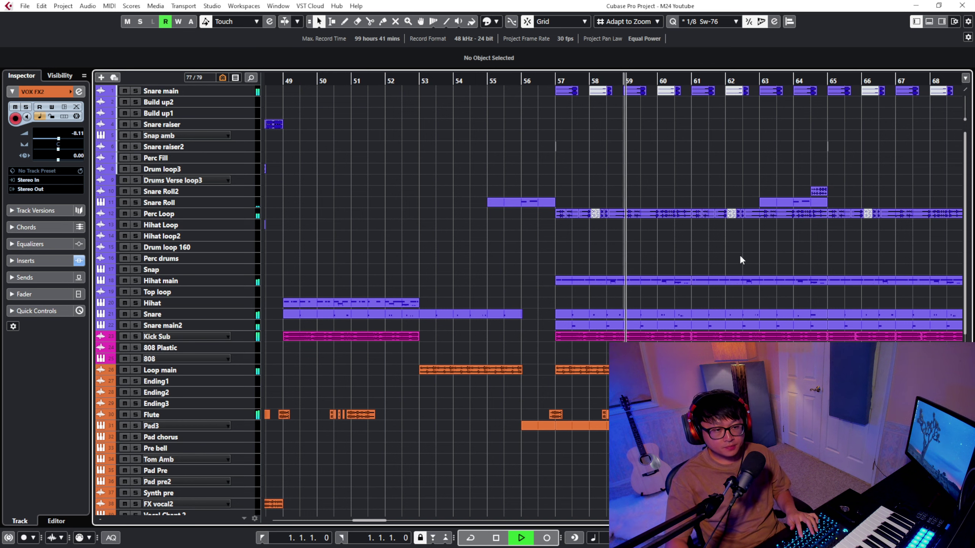
{"action": "key", "text": "h"}
{"action": "key", "text": "h"}
{"action": "key", "text": "h"}
{"action": "key", "text": "g"}
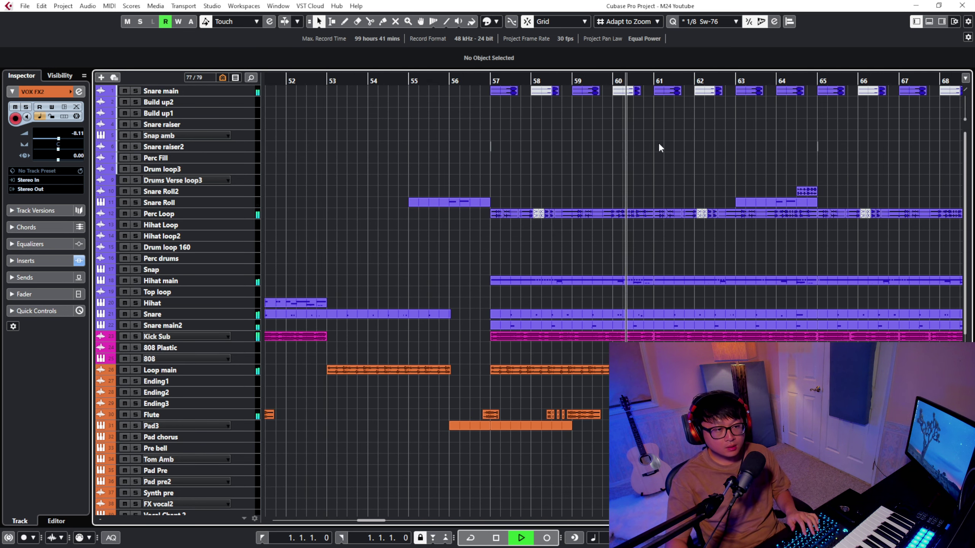
Set the loop range to bars 57–65 from the Snare main clips, turn on cycling and stop playback
{"action": "left_click_drag", "start_coordinate": [482, 89], "coordinate": [848, 104]}
{"action": "key", "text": "p"}
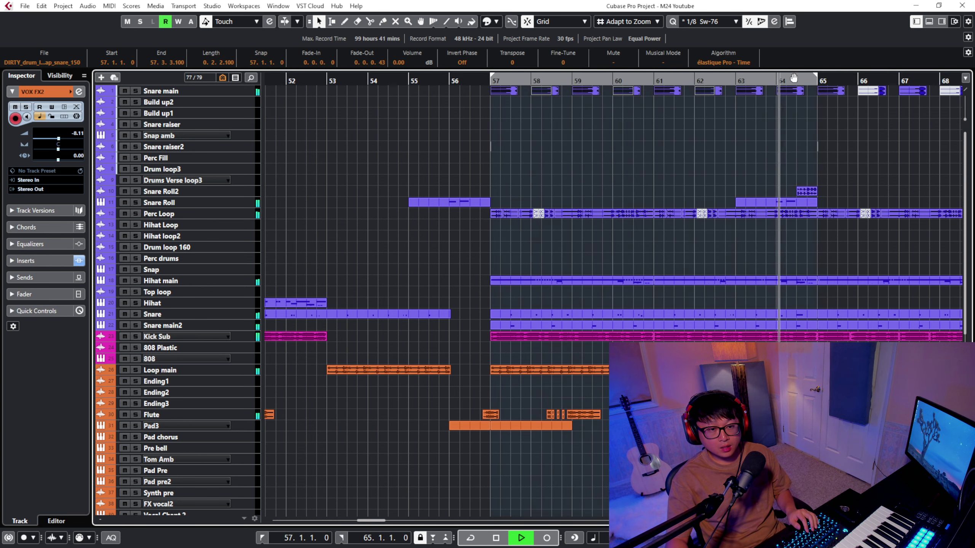
{"action": "key", "text": "KP_Divide"}
{"action": "key", "text": "space"}
Solo all drum tracks from Snare main through Snare main2 and play them in the loop from bar 57
{"action": "key", "text": "shift+g"}
{"action": "left_click", "coordinate": [164, 90]}
{"action": "key", "text": "shift+h"}
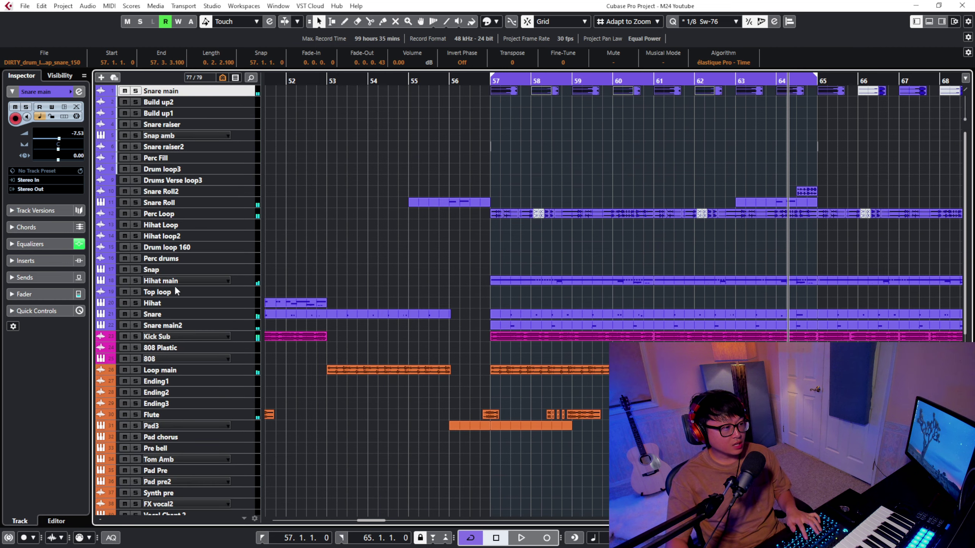
{"action": "left_click", "coordinate": [165, 326], "text": "shift"}
{"action": "left_click", "coordinate": [136, 326]}
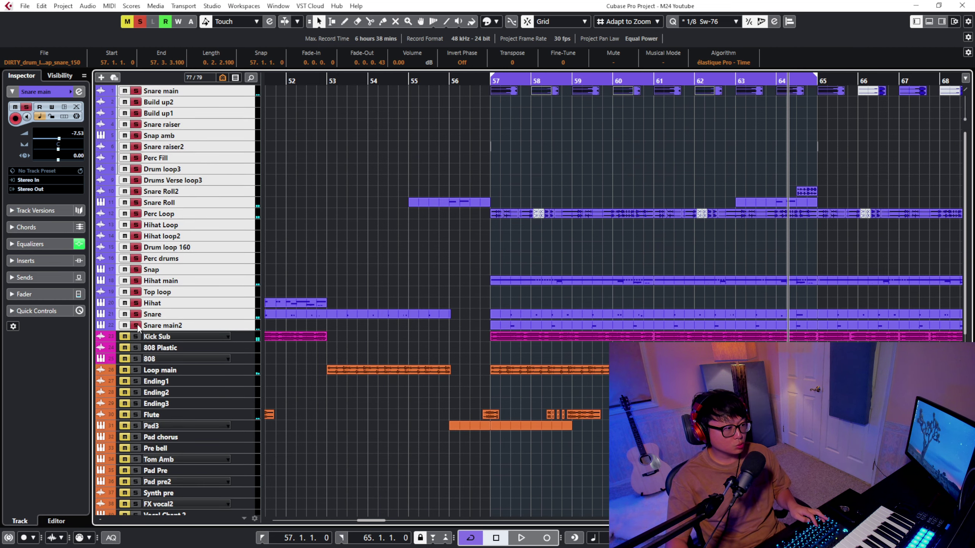
{"action": "left_click", "coordinate": [593, 131]}
{"action": "key", "text": "space"}
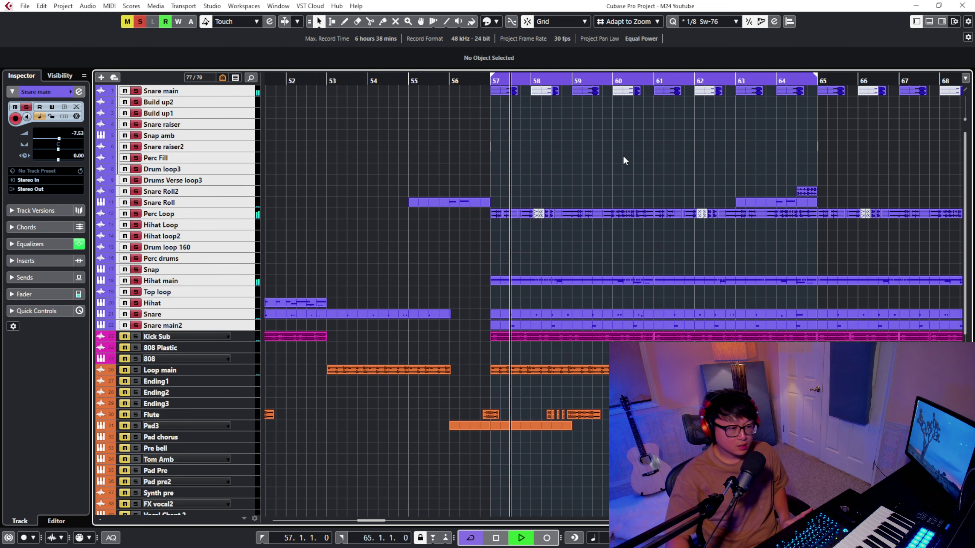
{"action": "right_click", "coordinate": [623, 156]}
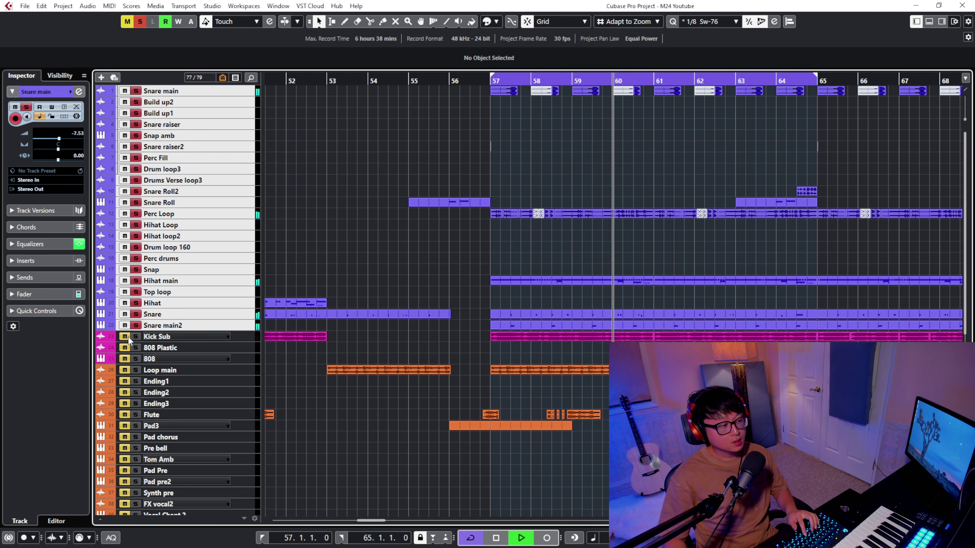
Add Kick Sub to the soloed drums, listen to them together, and stop playback
{"action": "key", "text": "h"}
{"action": "key", "text": "h"}
{"action": "key", "text": "h"}
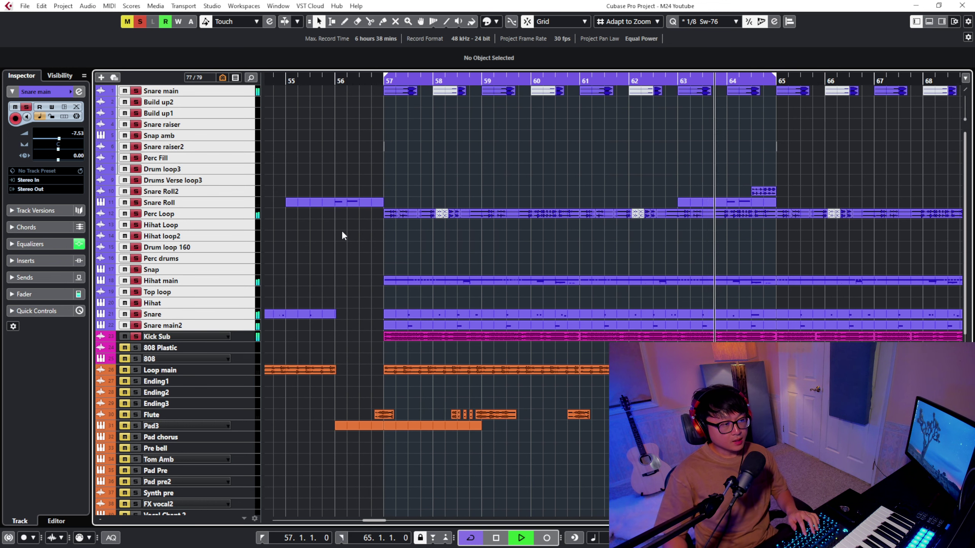
{"action": "key", "text": "space"}
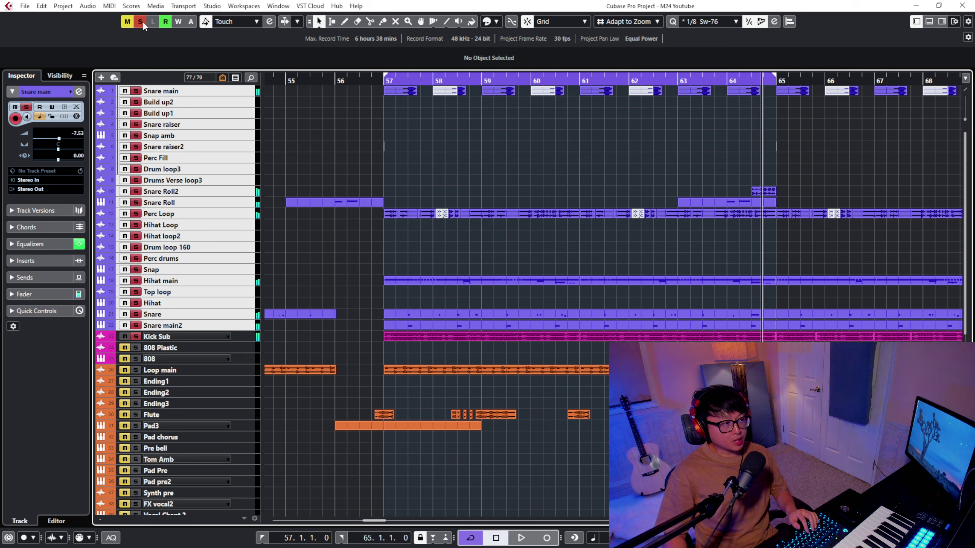
Clear all solos, audition Perc Loop on its own from bar 57, and remove its solo
{"action": "left_click", "coordinate": [140, 22]}
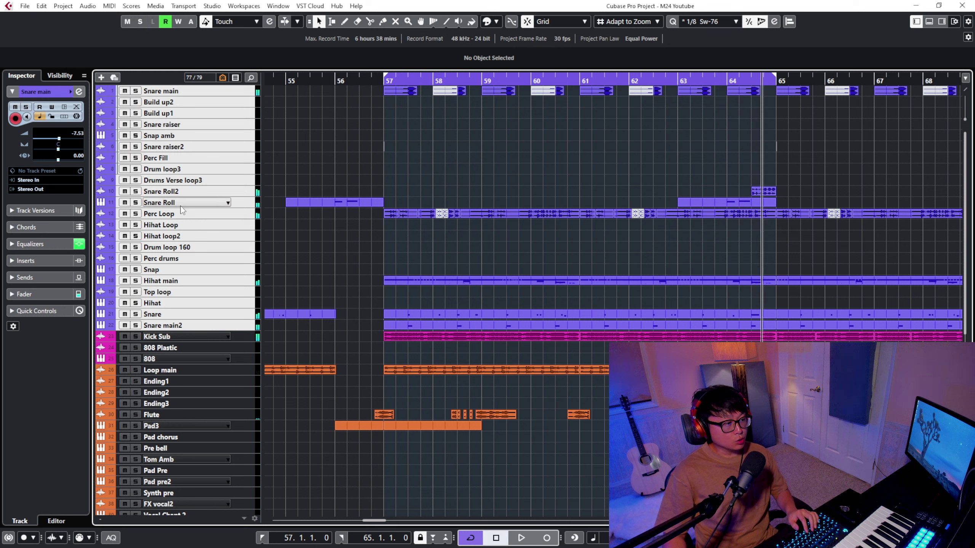
{"action": "left_click", "coordinate": [383, 81]}
{"action": "key", "text": "s"}
{"action": "key", "text": "space"}
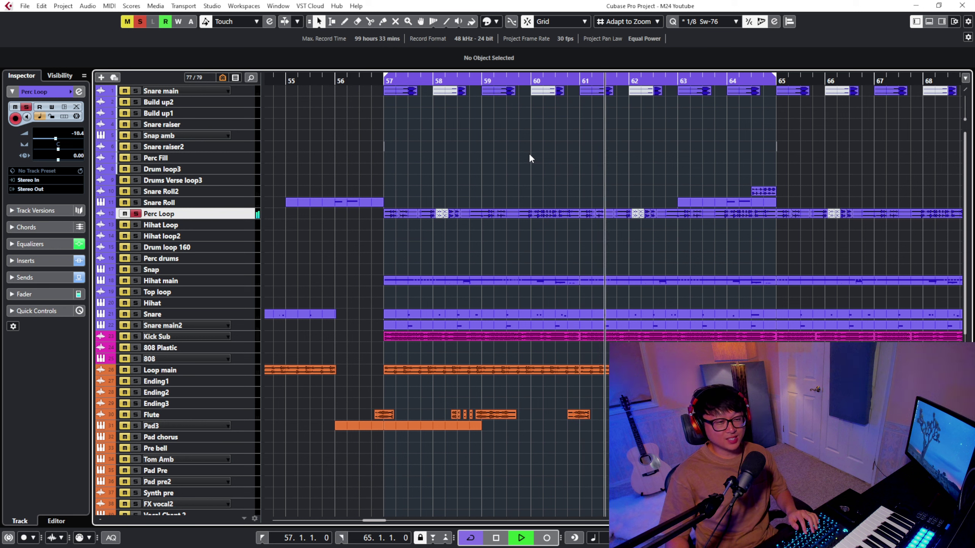
{"action": "key", "text": "s"}
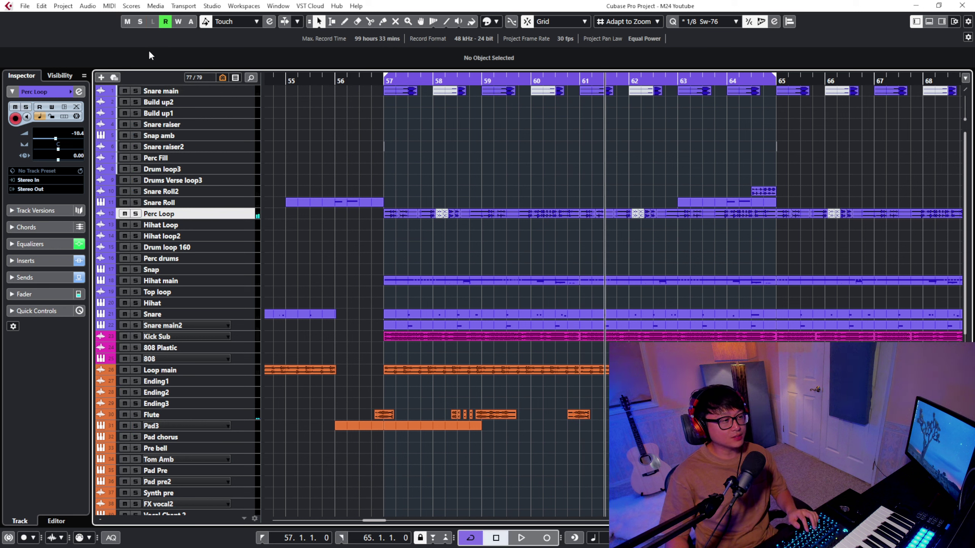
Solo all drum and bass tracks from Snare main through 808 and play the loop from bar 57
{"action": "left_click", "coordinate": [160, 92]}
{"action": "left_click", "coordinate": [153, 359], "text": "shift"}
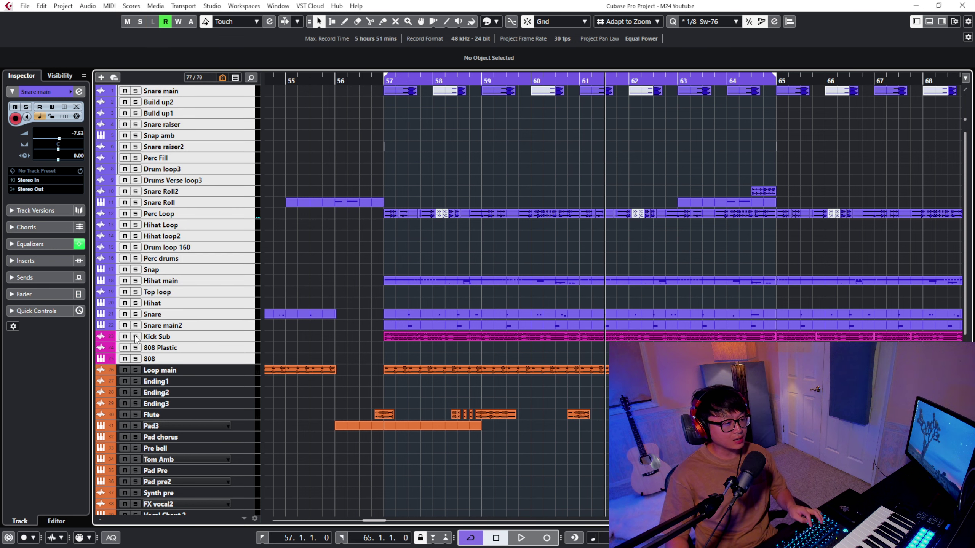
{"action": "key", "text": "s"}
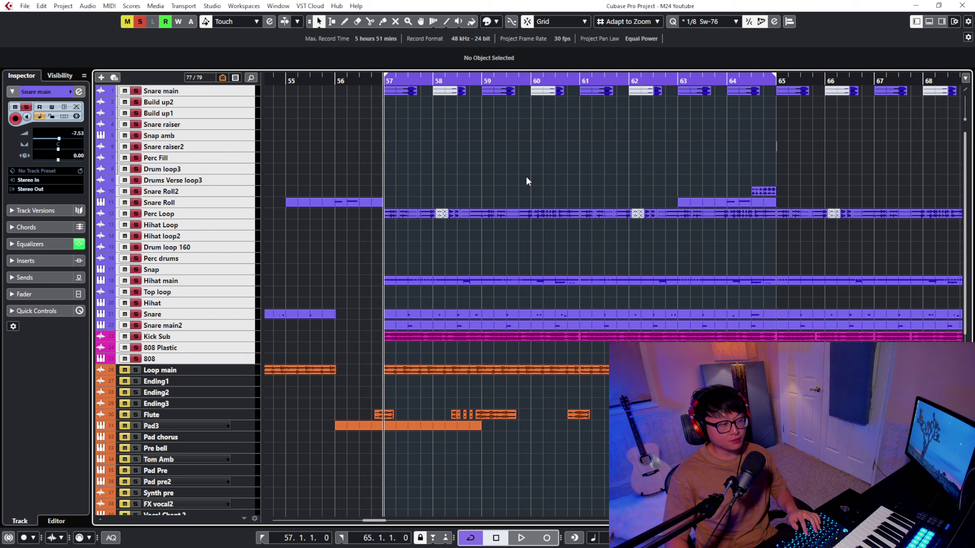
{"action": "key", "text": "space"}
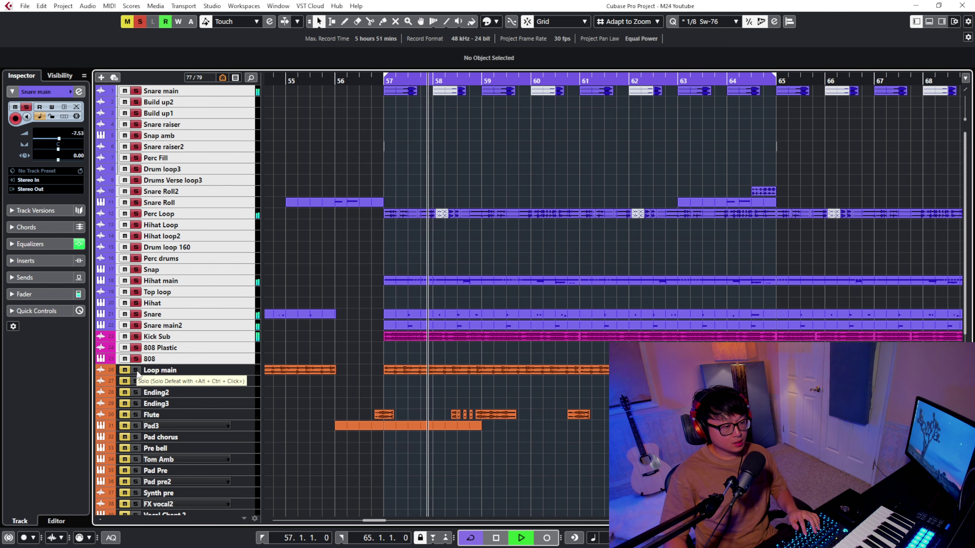
Add Loop main and Flute to the soloed drum and bass tracks while the loop plays
{"action": "left_click", "coordinate": [136, 371]}
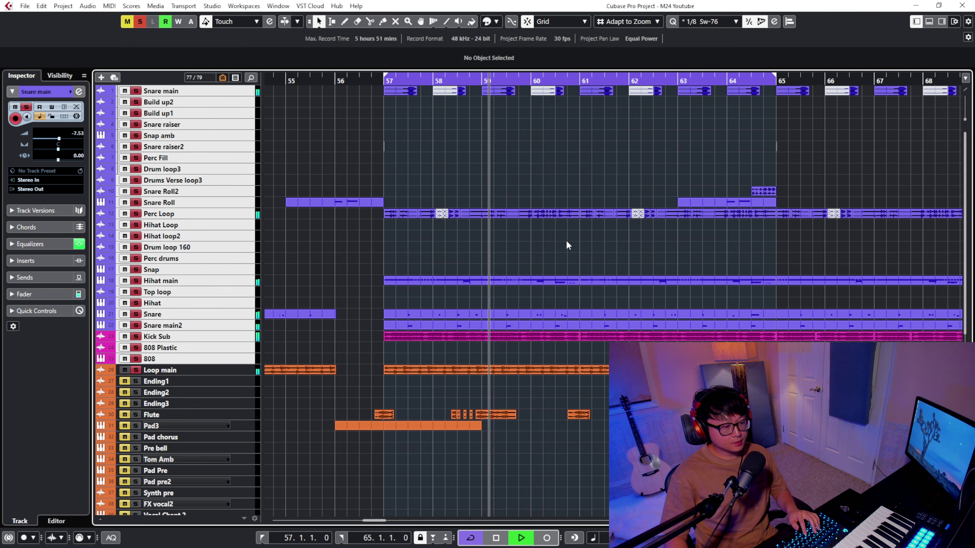
{"action": "scroll", "coordinate": [567, 243], "scroll_direction": "down", "scroll_amount": 5}
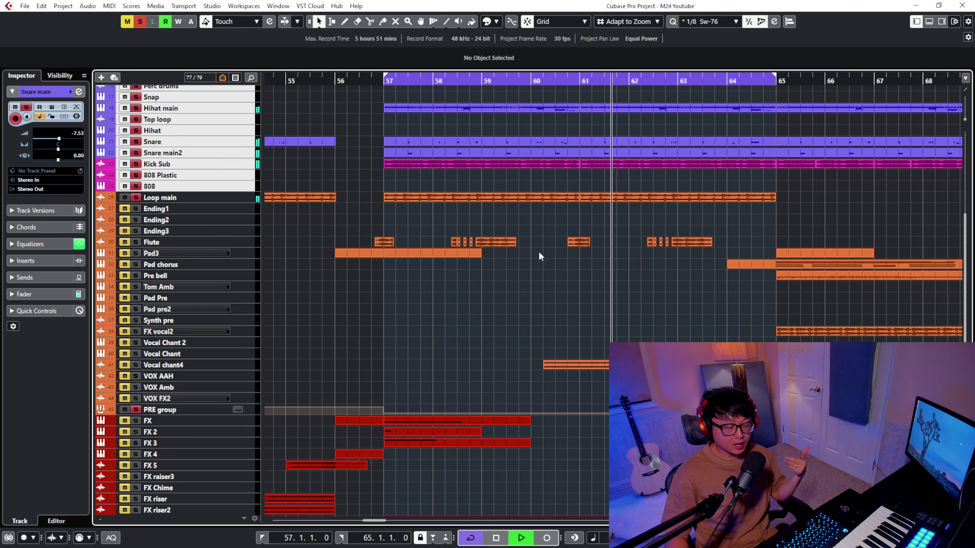
{"action": "left_click", "coordinate": [136, 242]}
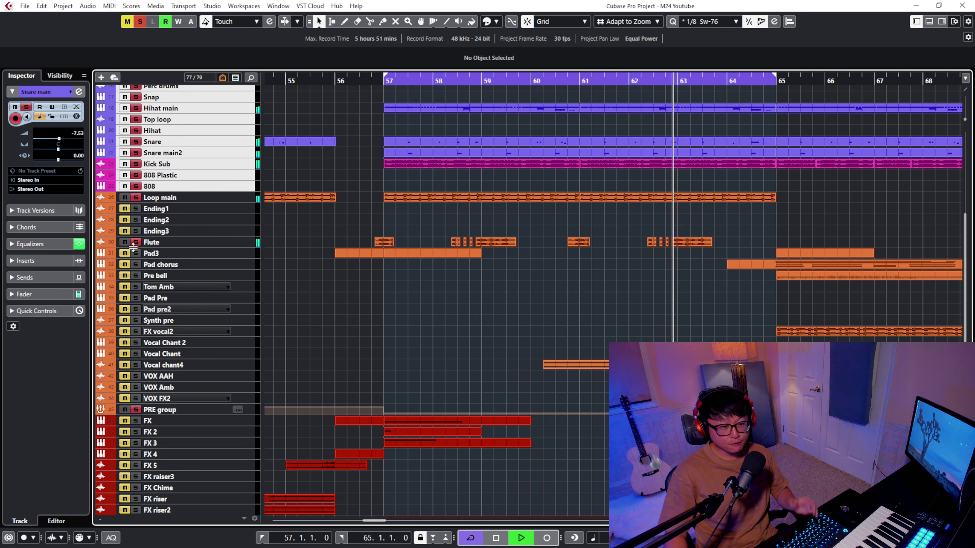
{"action": "scroll", "coordinate": [364, 259], "scroll_direction": "down", "scroll_amount": 3}
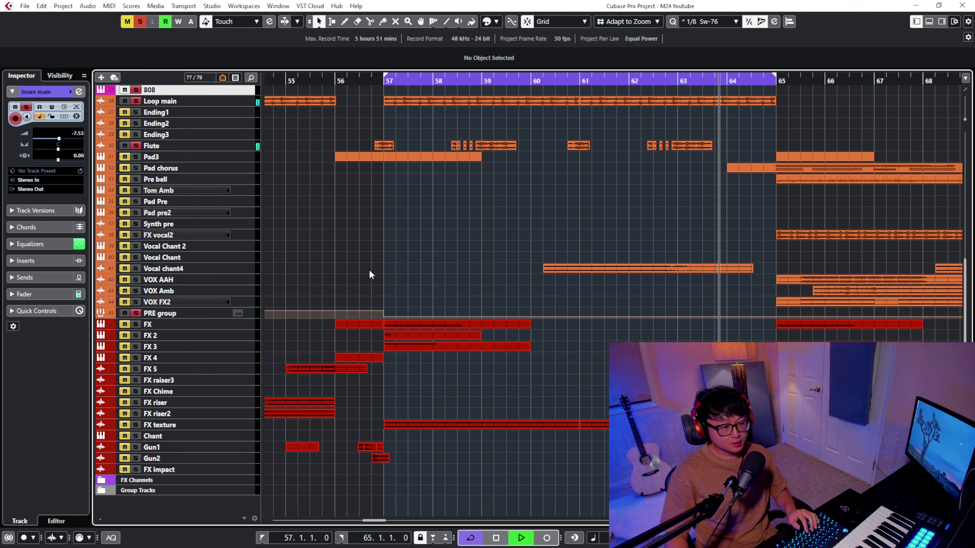
Clear all solos, listen to the full bar 57 section across the tracks, and stop playback
{"action": "left_click", "coordinate": [138, 314]}
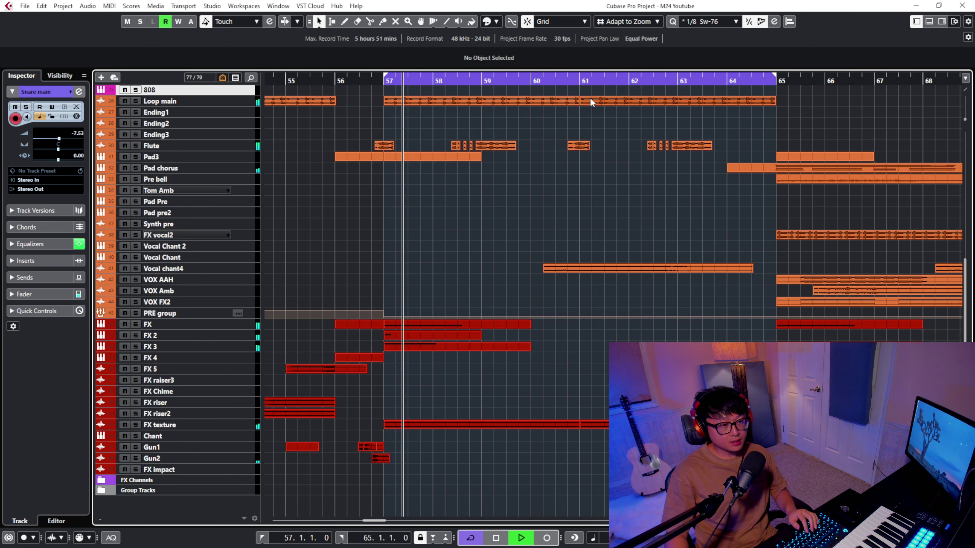
{"action": "scroll", "coordinate": [462, 227], "scroll_direction": "up", "scroll_amount": 3}
{"action": "scroll", "coordinate": [462, 229], "scroll_direction": "up", "scroll_amount": 5}
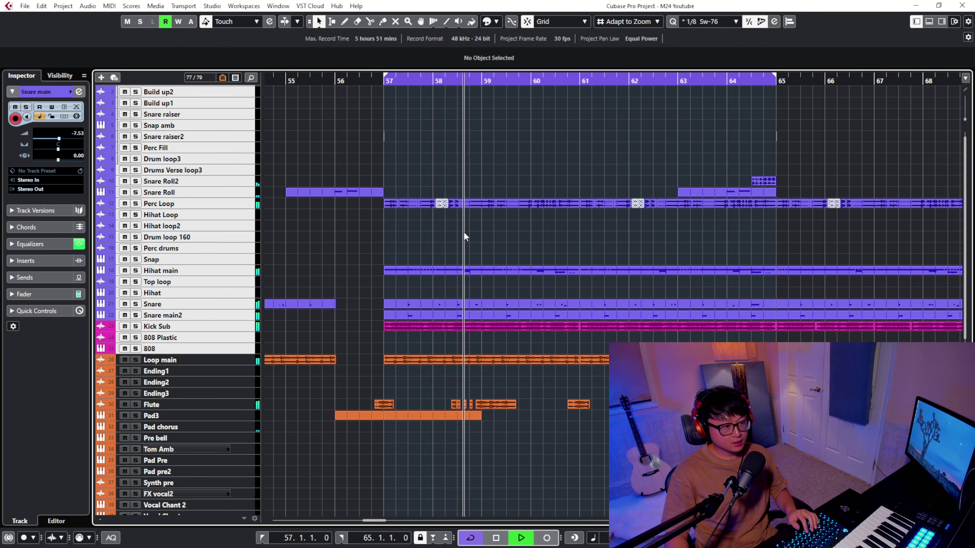
{"action": "key", "text": "Down"}
{"action": "key", "text": "space"}
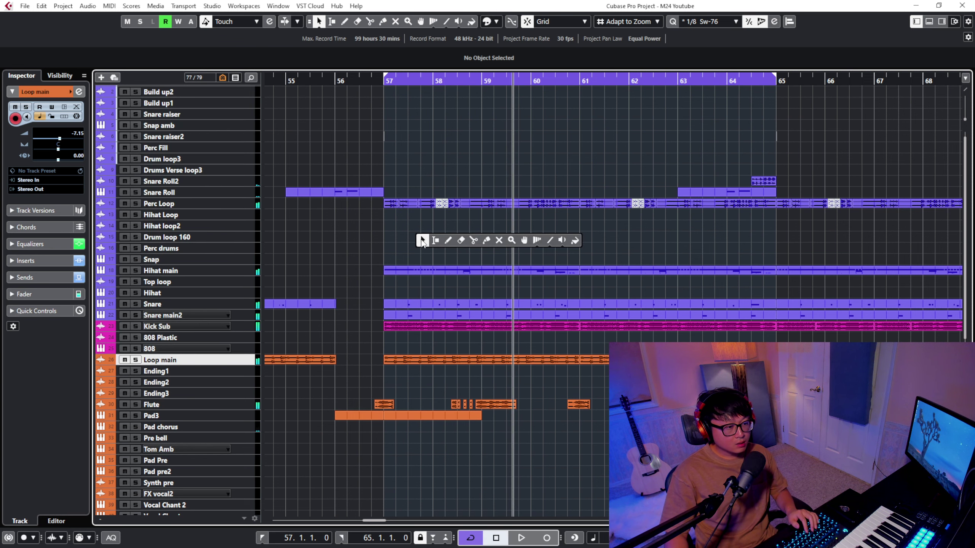
Audition FX texture on its own from bar 57, stop playback, and remove its solo
{"action": "scroll", "coordinate": [415, 250], "scroll_direction": "down", "scroll_amount": 8}
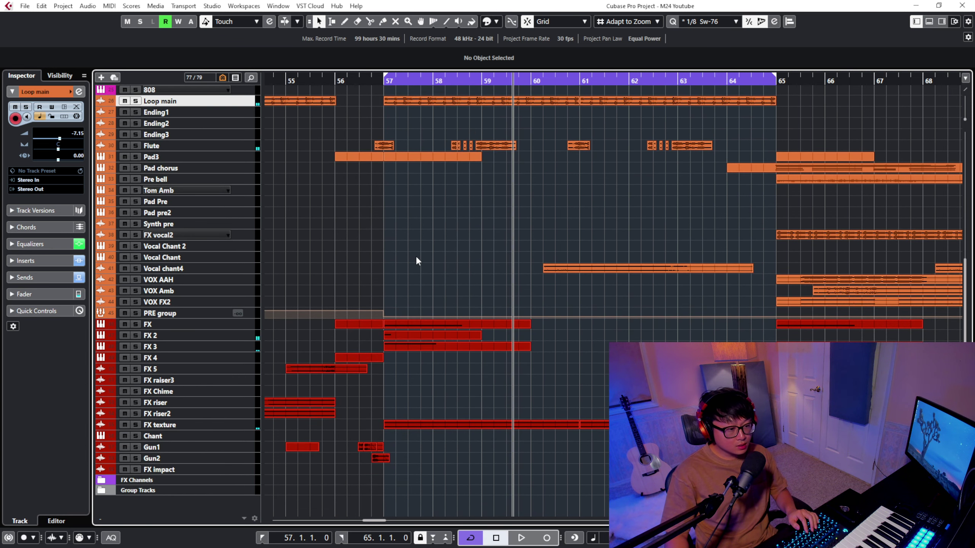
{"action": "left_click", "coordinate": [160, 425]}
{"action": "key", "text": "shift+h"}
{"action": "key", "text": "s"}
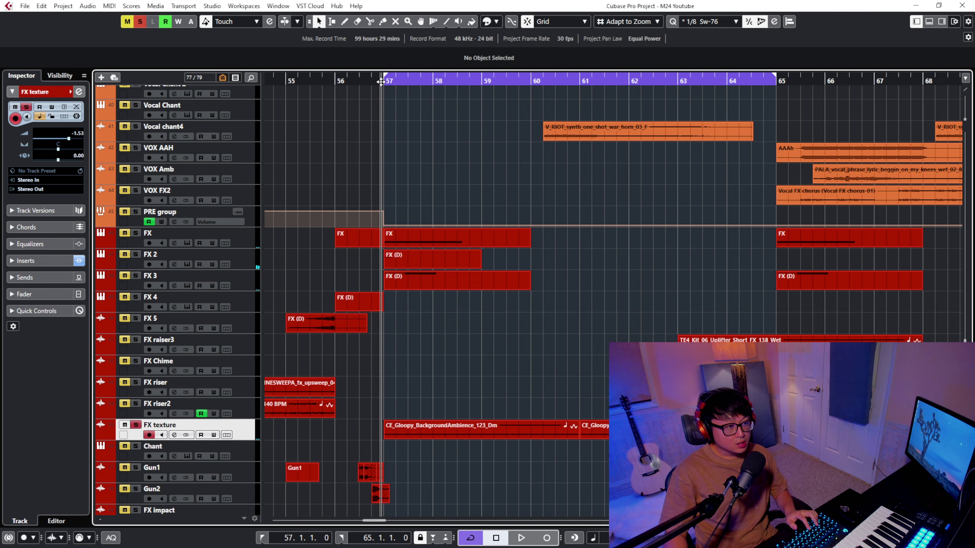
{"action": "key", "text": "space"}
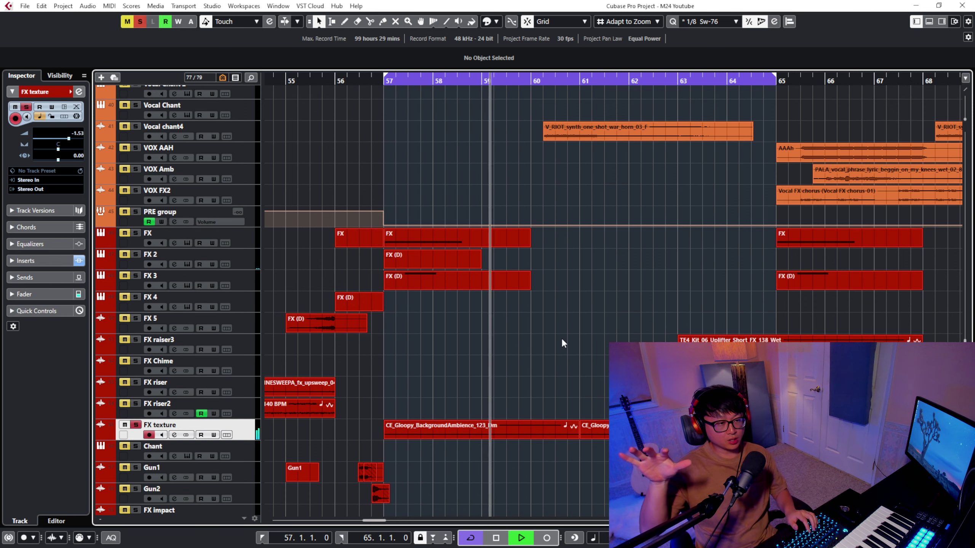
{"action": "key", "text": "shift+g"}
{"action": "key", "text": "space"}
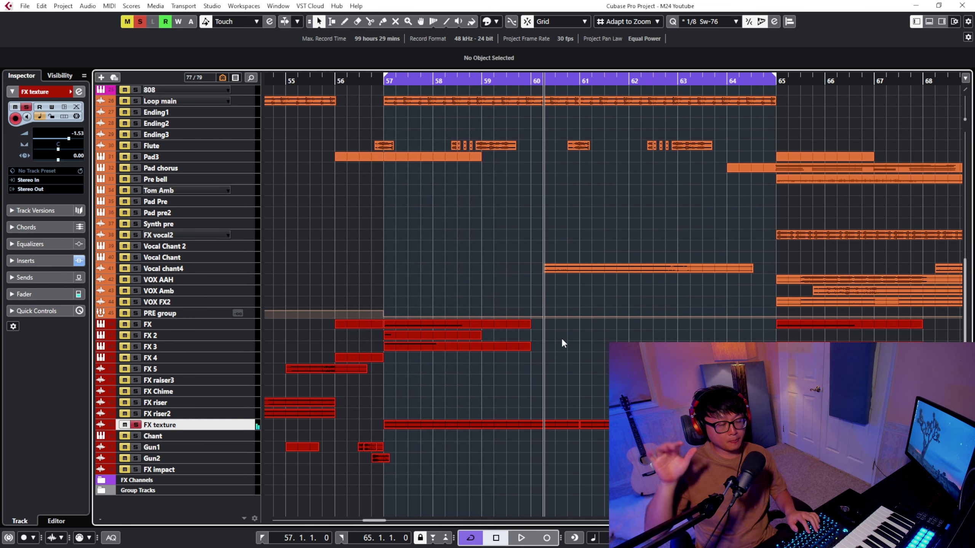
{"action": "key", "text": "shift+h"}
{"action": "left_click", "coordinate": [135, 425]}
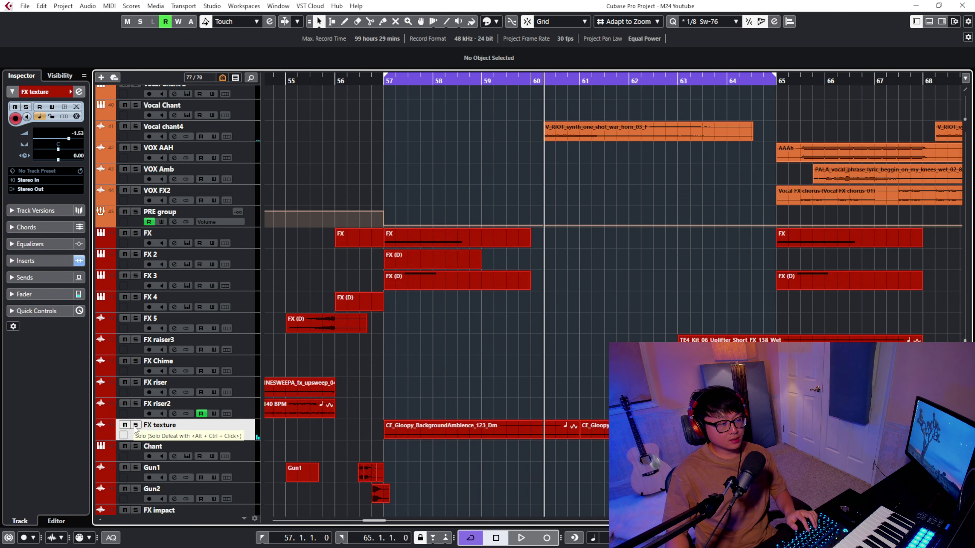
{"action": "key", "text": "shift+g"}
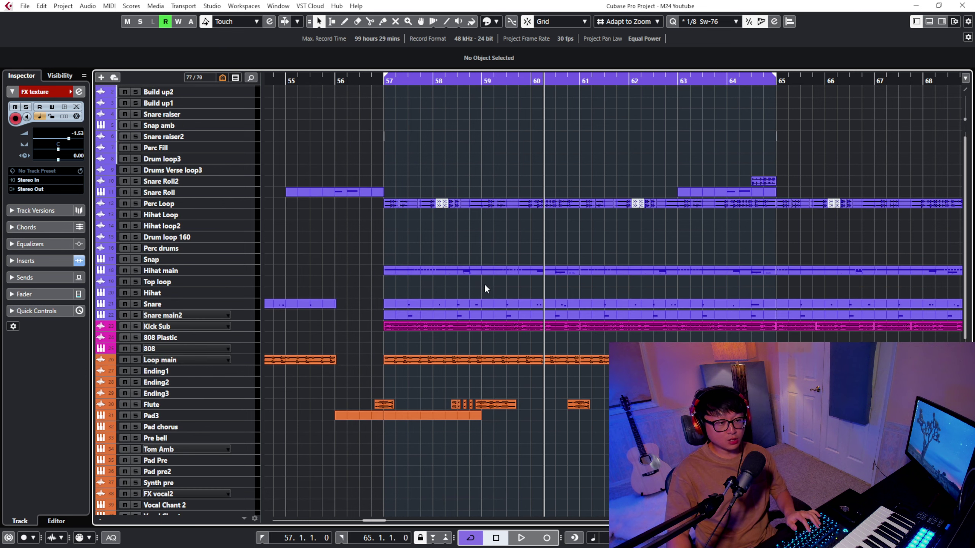
Solo Kick Sub and play the loop from bar 57
{"action": "scroll", "coordinate": [485, 292], "scroll_direction": "down", "scroll_amount": 6}
{"action": "scroll", "coordinate": [485, 296], "scroll_direction": "up", "scroll_amount": 6}
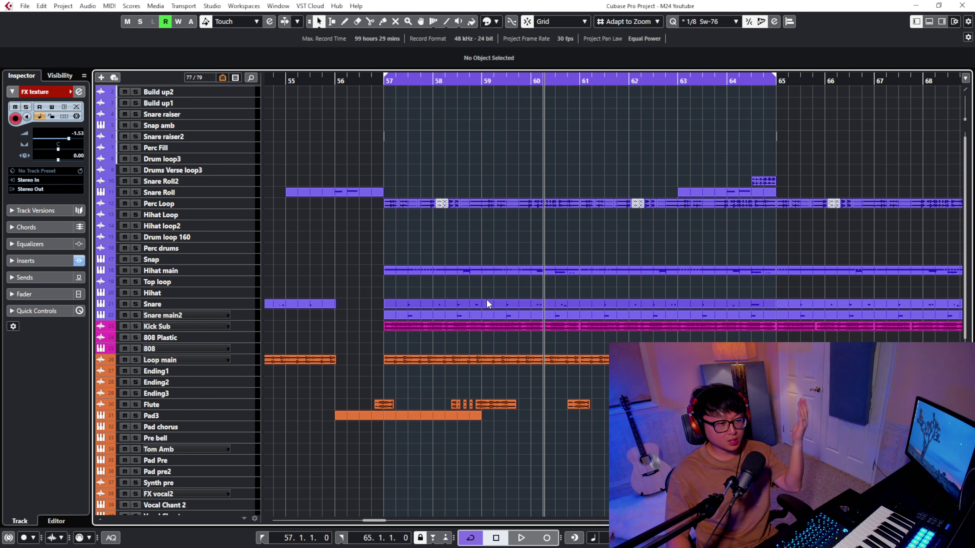
{"action": "scroll", "coordinate": [480, 241], "scroll_direction": "up", "scroll_amount": 1}
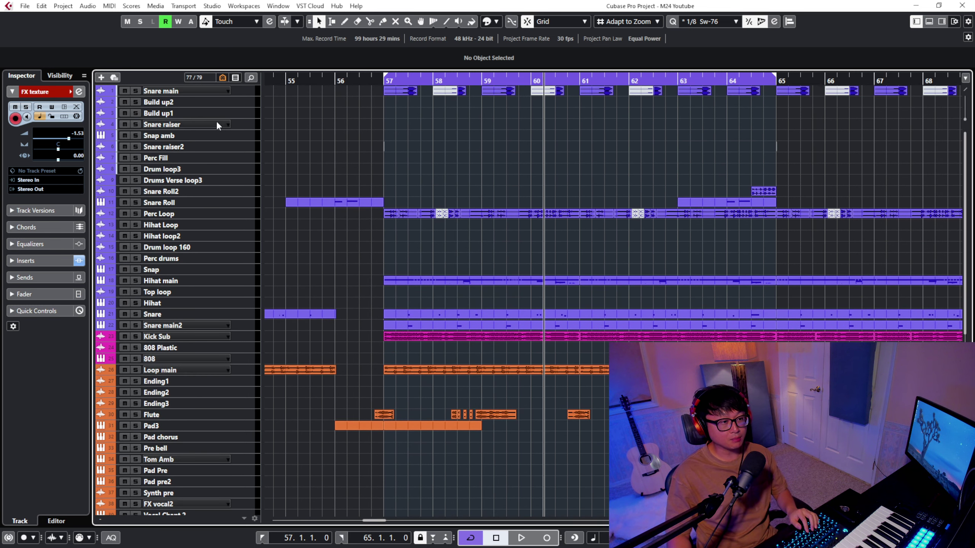
{"action": "scroll", "coordinate": [312, 289], "scroll_direction": "down", "scroll_amount": 8}
{"action": "scroll", "coordinate": [334, 326], "scroll_direction": "up", "scroll_amount": 5}
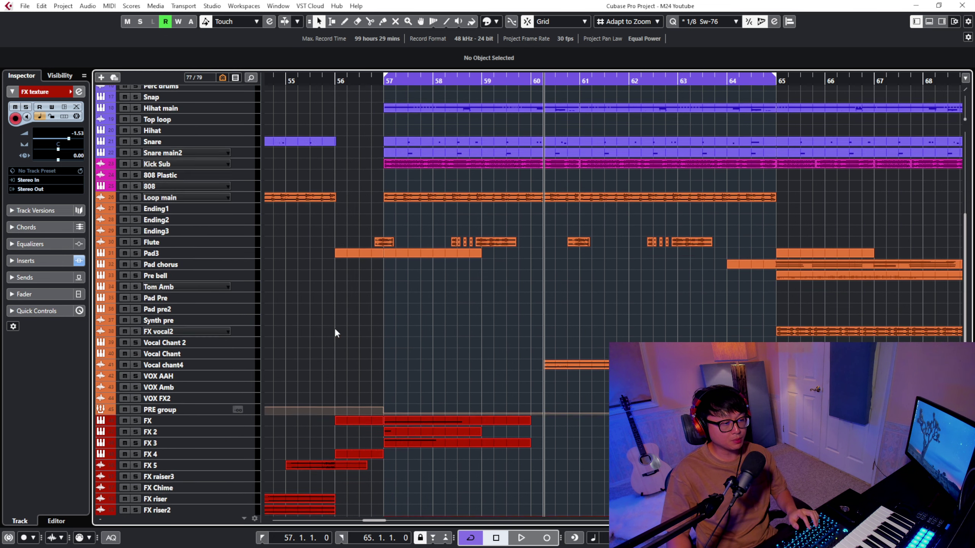
{"action": "scroll", "coordinate": [345, 315], "scroll_direction": "up", "scroll_amount": 3}
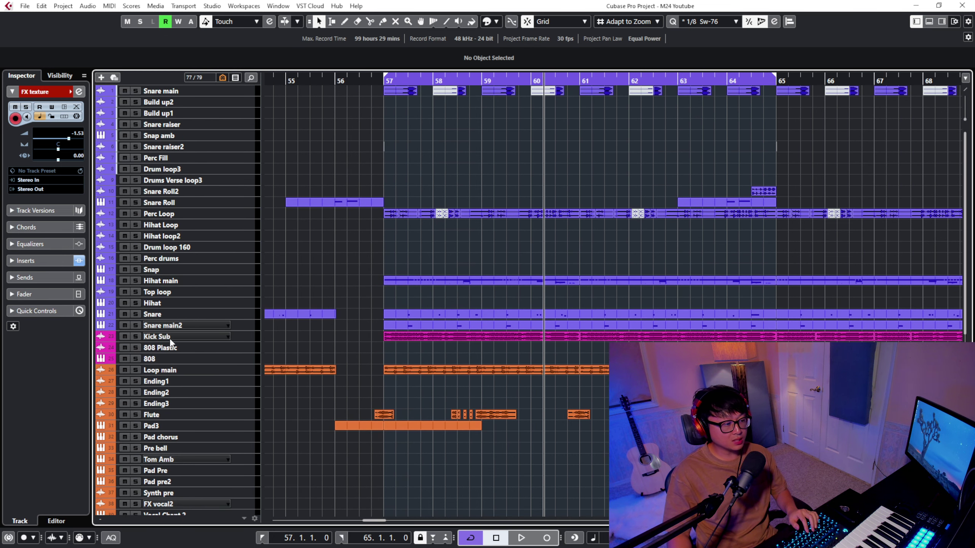
{"action": "key", "text": "s"}
{"action": "left_click", "coordinate": [384, 83]}
{"action": "key", "text": "space"}
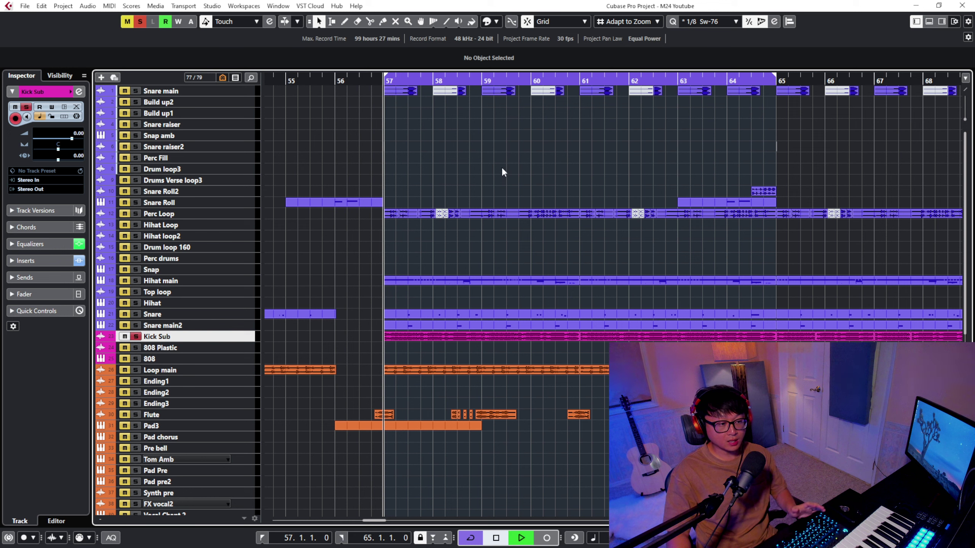
Add Snare main2, Snare and Hihat main to the soloed Kick Sub while the loop plays
{"action": "left_click", "coordinate": [135, 325]}
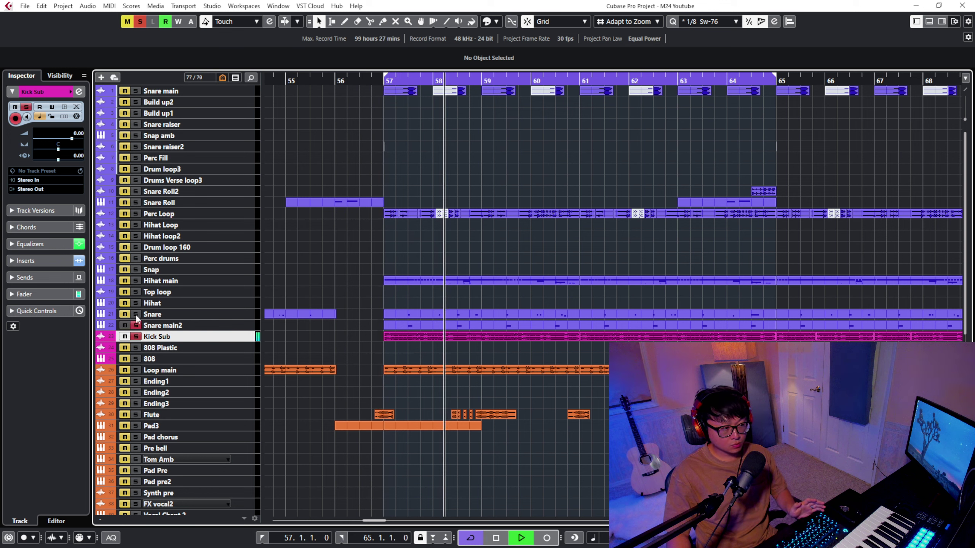
{"action": "left_click", "coordinate": [135, 314]}
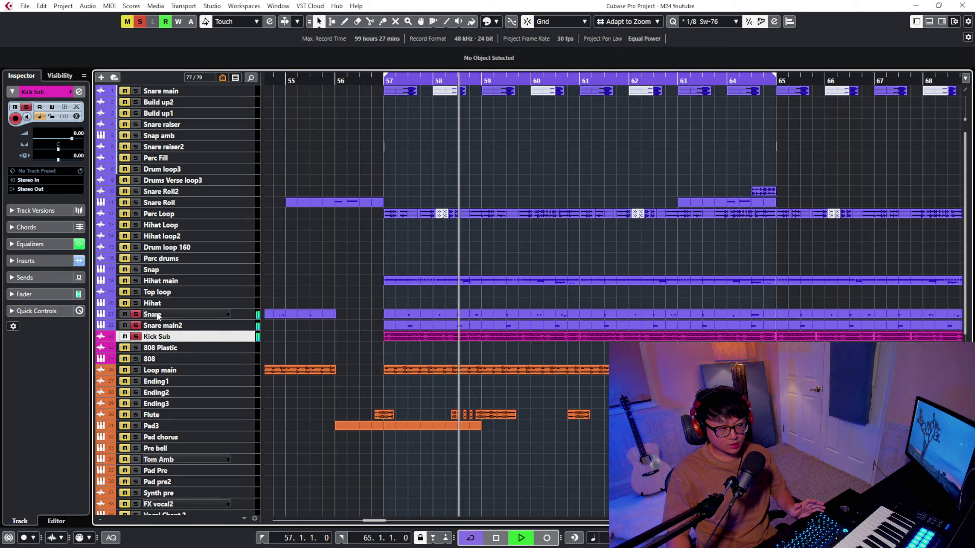
{"action": "left_click", "coordinate": [136, 281]}
{"action": "scroll", "coordinate": [313, 303], "scroll_direction": "down", "scroll_amount": 3}
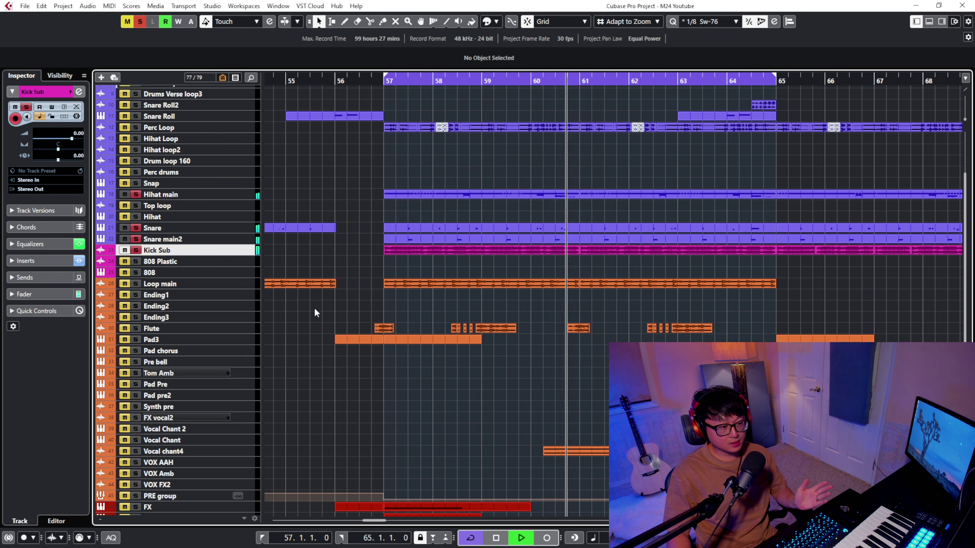
Layer Loop main, Flute and FX texture onto the soloed drums and Kick Sub during playback
{"action": "left_click", "coordinate": [137, 283]}
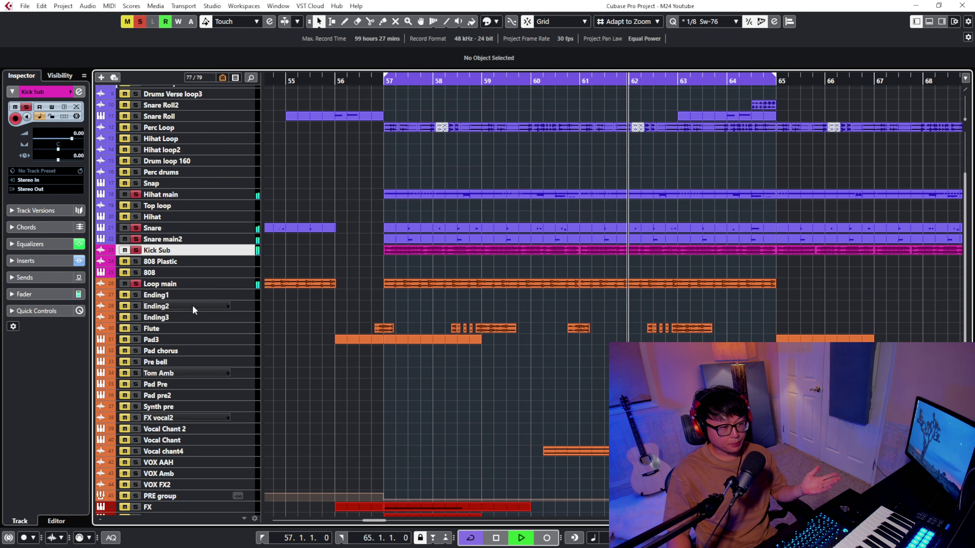
{"action": "left_click", "coordinate": [137, 328]}
{"action": "scroll", "coordinate": [210, 347], "scroll_direction": "down", "scroll_amount": 6}
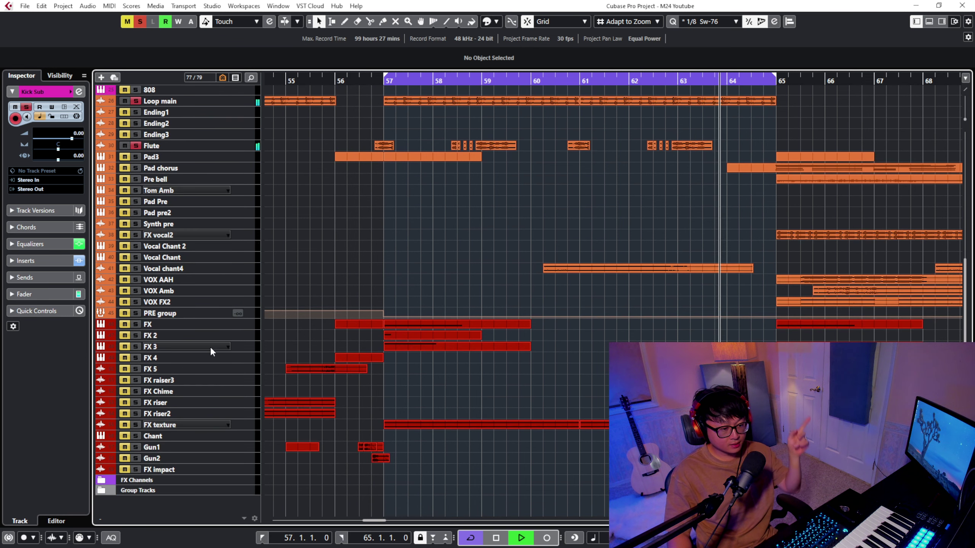
{"action": "left_click", "coordinate": [135, 424]}
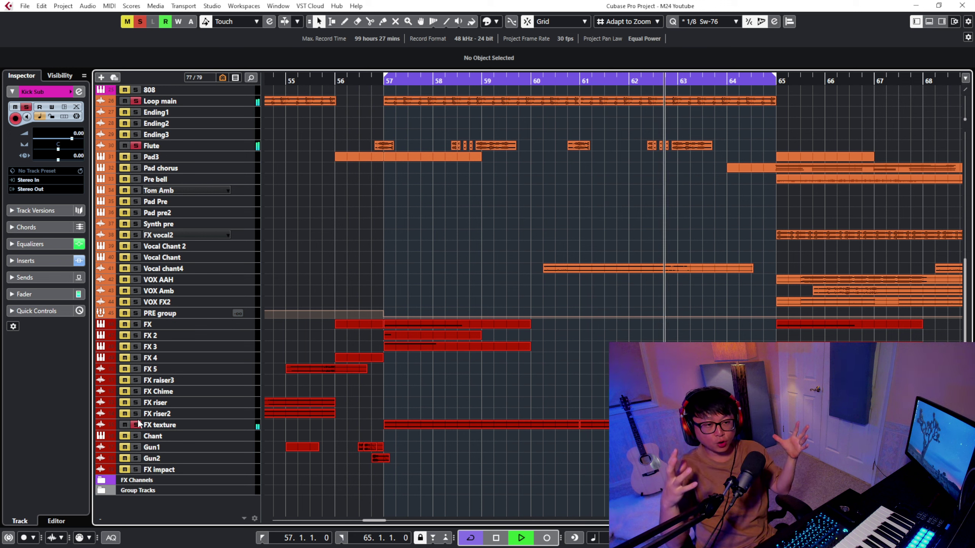
Clear all solos, turn off looping, and play the full mix on into the bar 65 section
{"action": "key", "text": "space"}
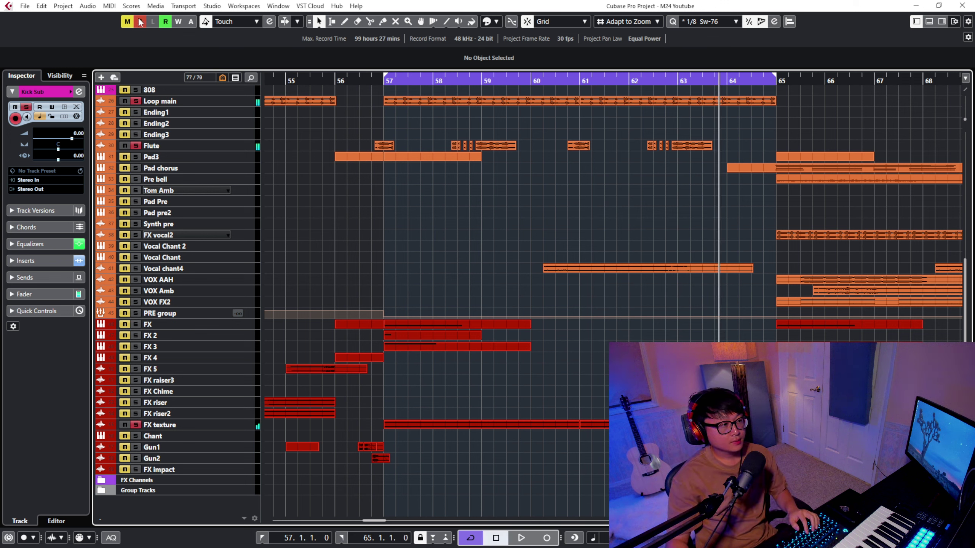
{"action": "left_click", "coordinate": [140, 21]}
{"action": "left_click", "coordinate": [591, 79]}
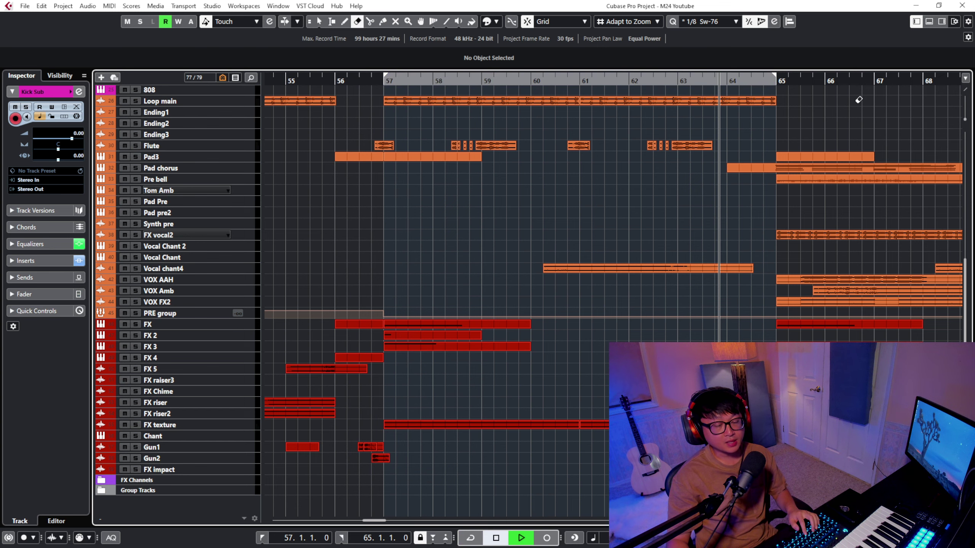
{"action": "key", "text": "1"}
{"action": "key", "text": "space"}
{"action": "key", "text": "g"}
{"action": "key", "text": "g"}
{"action": "key", "text": "g"}
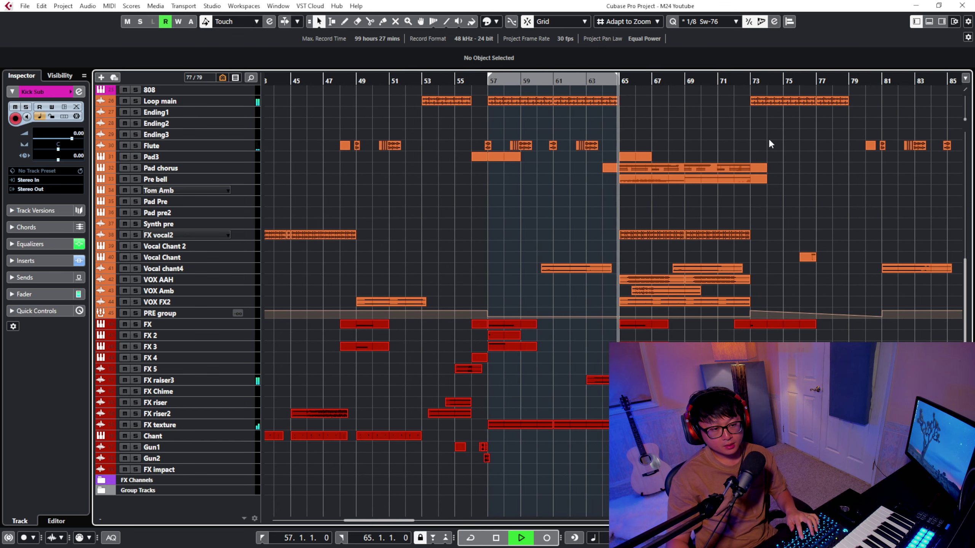
{"action": "key", "text": "h"}
{"action": "key", "text": "h"}
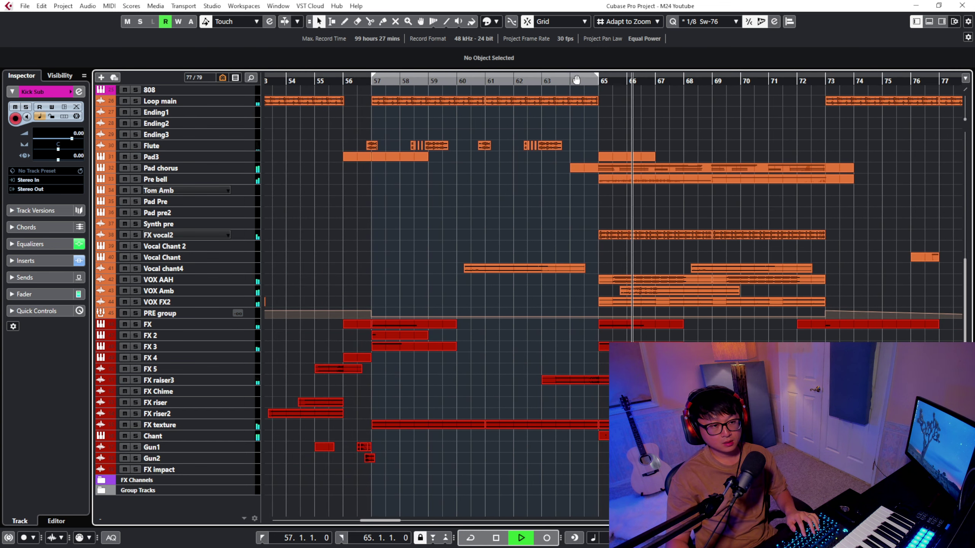
Move the loop range to bars 65 to 73, stop playback, and turn looping back on
{"action": "left_click_drag", "start_coordinate": [576, 79], "coordinate": [802, 66]}
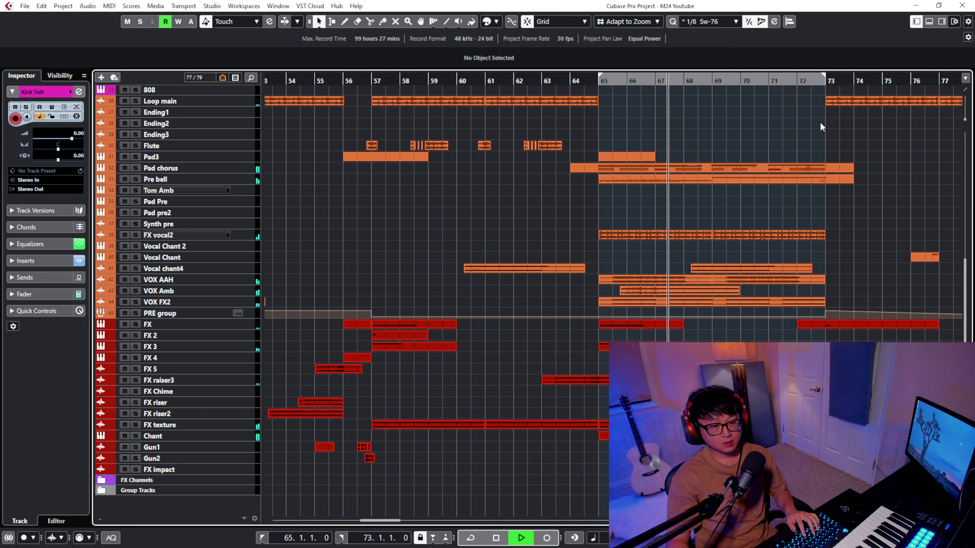
{"action": "key", "text": "space"}
{"action": "key", "text": "h"}
{"action": "key", "text": "h"}
{"action": "left_click", "coordinate": [700, 79]}
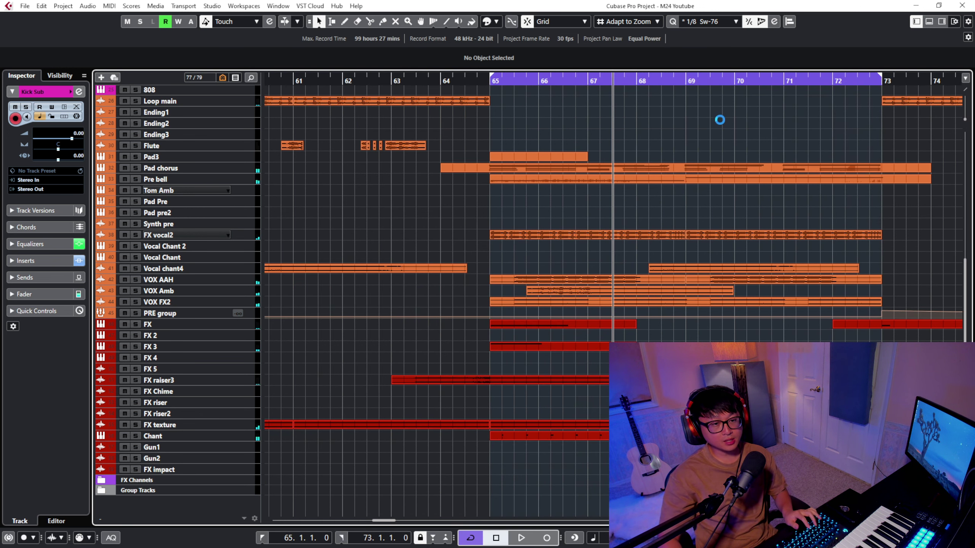
Place the playback cursor at bar 57, move it to just before bar 65, and play the full mix
{"action": "key", "text": "g"}
{"action": "key", "text": "g"}
{"action": "key", "text": "g"}
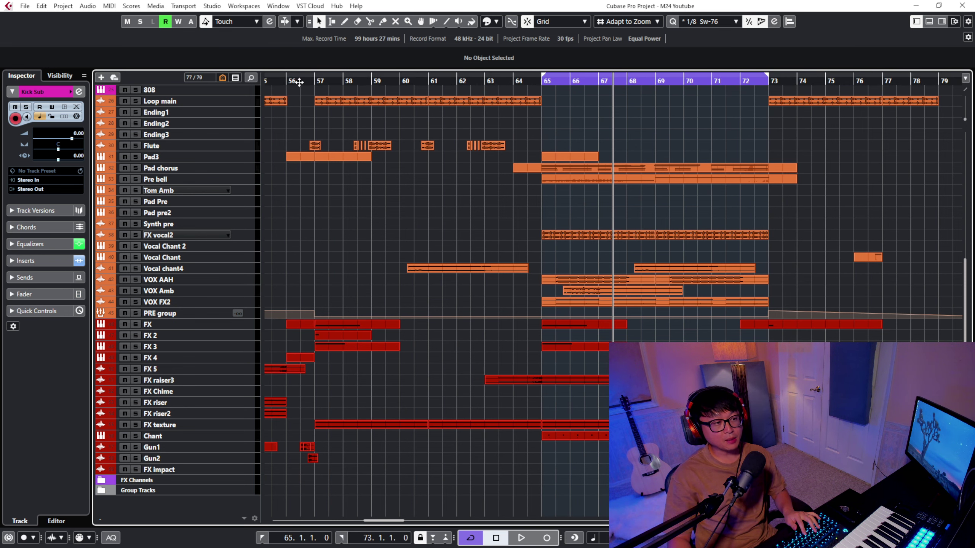
{"action": "left_click", "coordinate": [321, 81]}
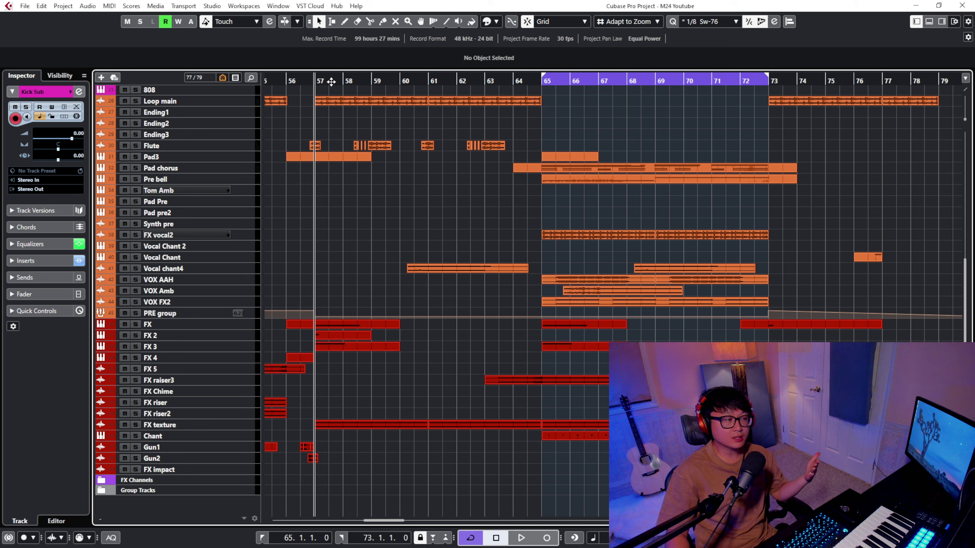
{"action": "left_click", "coordinate": [528, 80]}
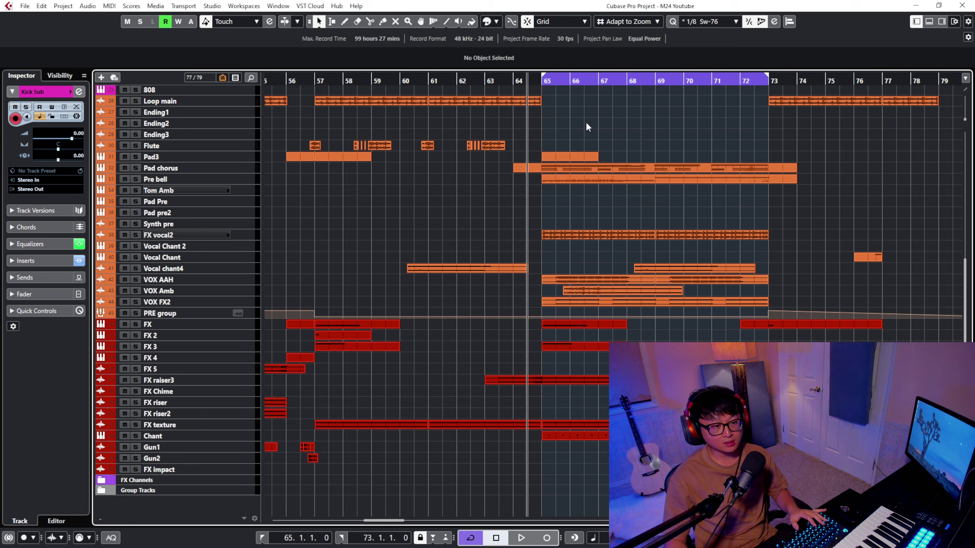
{"action": "key", "text": "space"}
Examine which drum, melody, vocal and FX tracks play in bars 65 to 73 while the loop runs
{"action": "scroll", "coordinate": [653, 153], "scroll_direction": "up", "scroll_amount": 8}
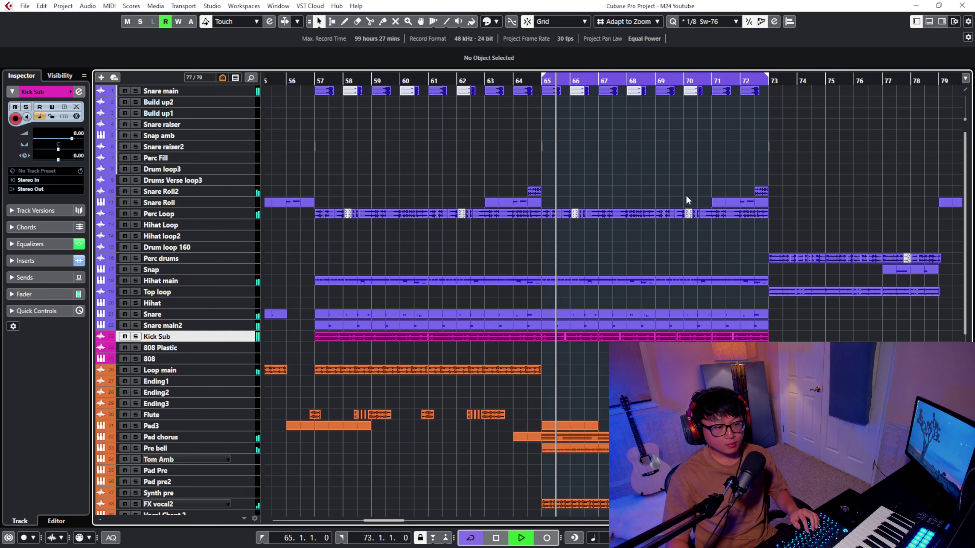
{"action": "scroll", "coordinate": [686, 197], "scroll_direction": "down", "scroll_amount": 8}
{"action": "key", "text": "h"}
{"action": "key", "text": "h"}
{"action": "key", "text": "h"}
{"action": "key", "text": "shift+h"}
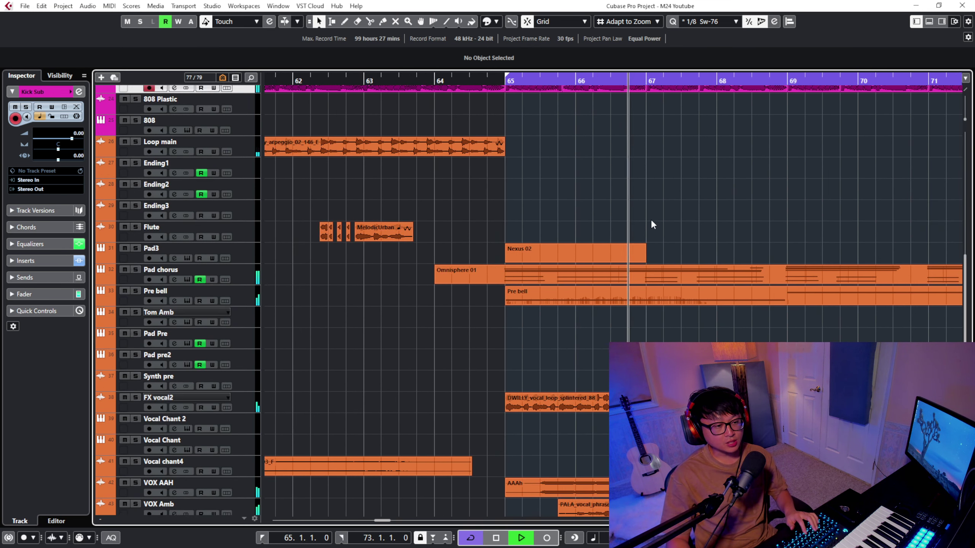
{"action": "scroll", "coordinate": [652, 221], "scroll_direction": "down", "scroll_amount": 5}
{"action": "key", "text": "g"}
{"action": "key", "text": "g"}
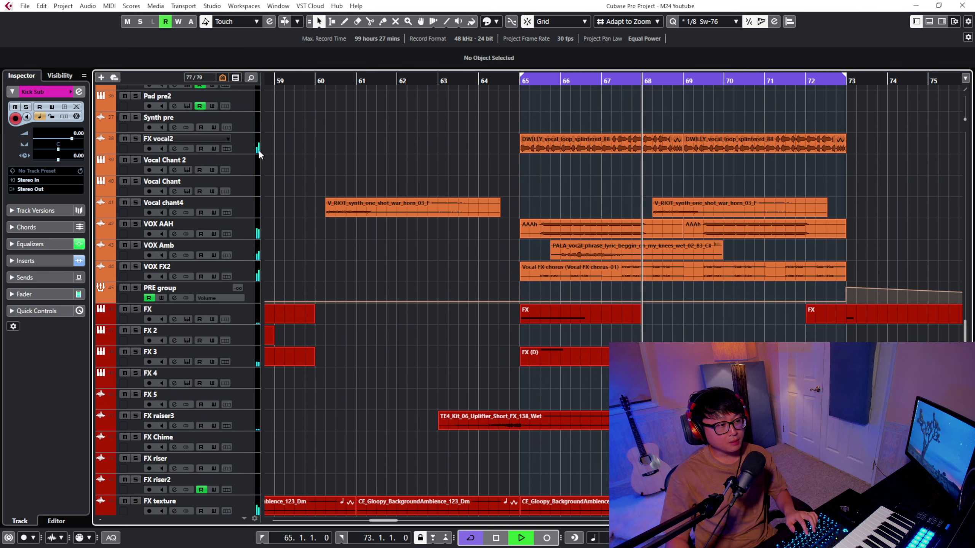
{"action": "scroll", "coordinate": [369, 237], "scroll_direction": "down", "scroll_amount": 3}
{"action": "scroll", "coordinate": [468, 316], "scroll_direction": "up", "scroll_amount": 18}
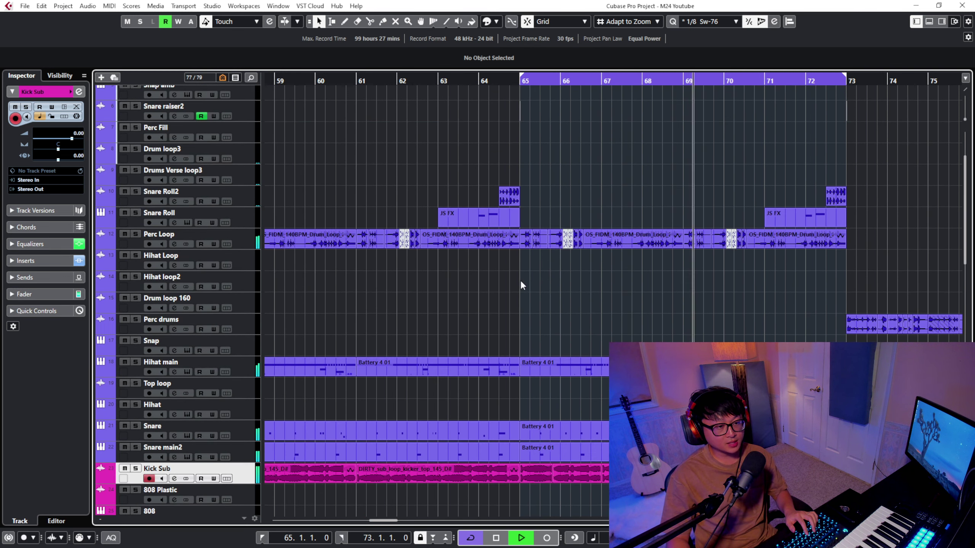
Select the drum tracks from Snare main down and solo them together while the bar 65 loop plays
{"action": "scroll", "coordinate": [553, 213], "scroll_direction": "down", "scroll_amount": 6}
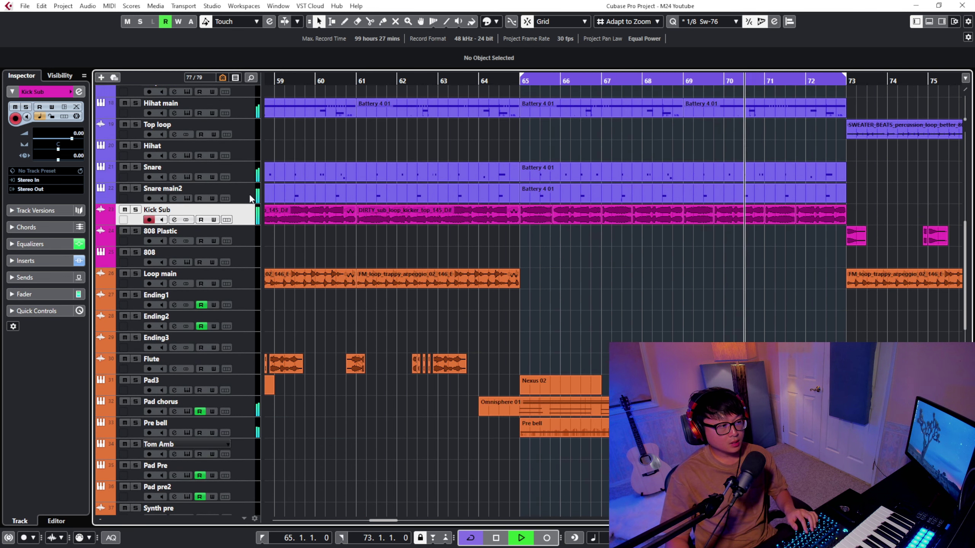
{"action": "scroll", "coordinate": [253, 196], "scroll_direction": "up", "scroll_amount": 10}
{"action": "left_click", "coordinate": [166, 98]}
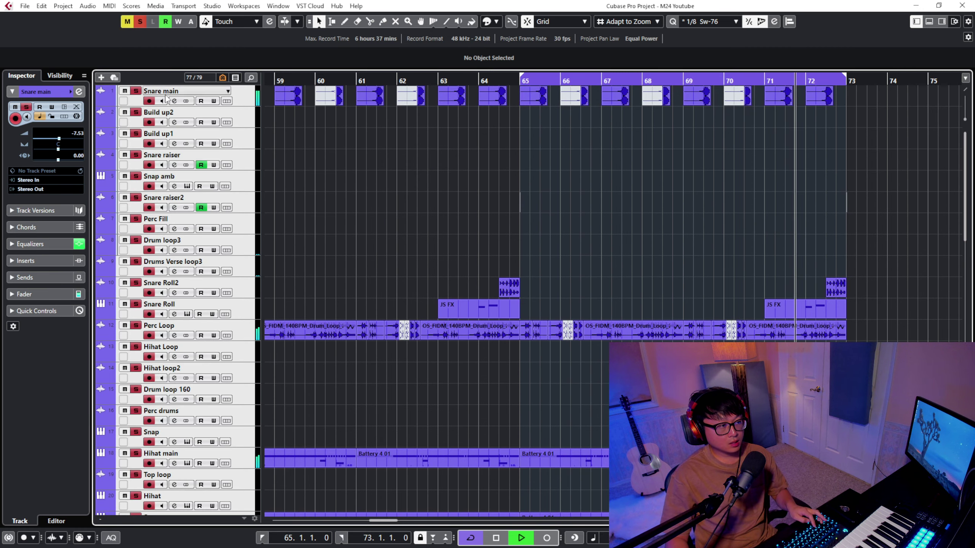
Solo the Kick Sub track along with the soloed drums and play the loop from bar 65
{"action": "scroll", "coordinate": [621, 183], "scroll_direction": "down", "scroll_amount": 7}
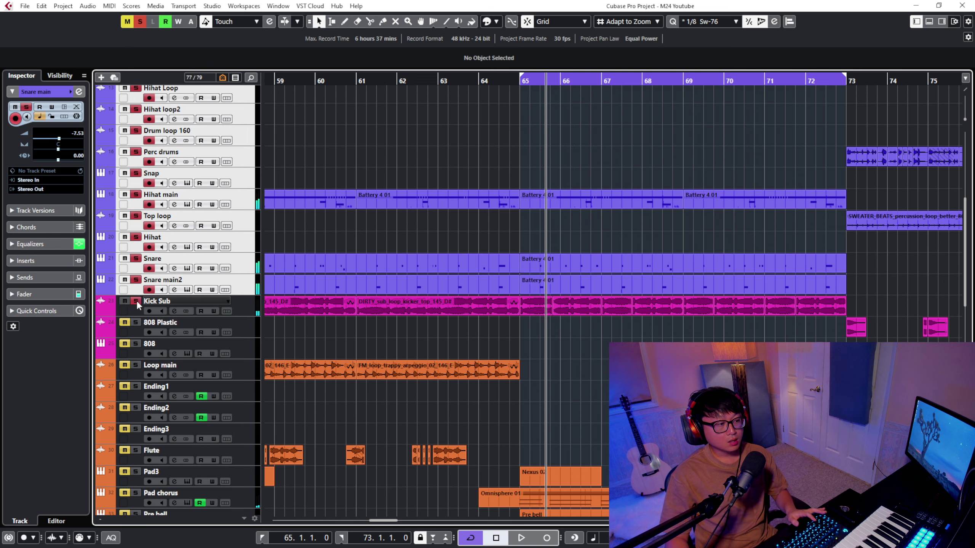
{"action": "key", "text": "space"}
{"action": "key", "text": "g"}
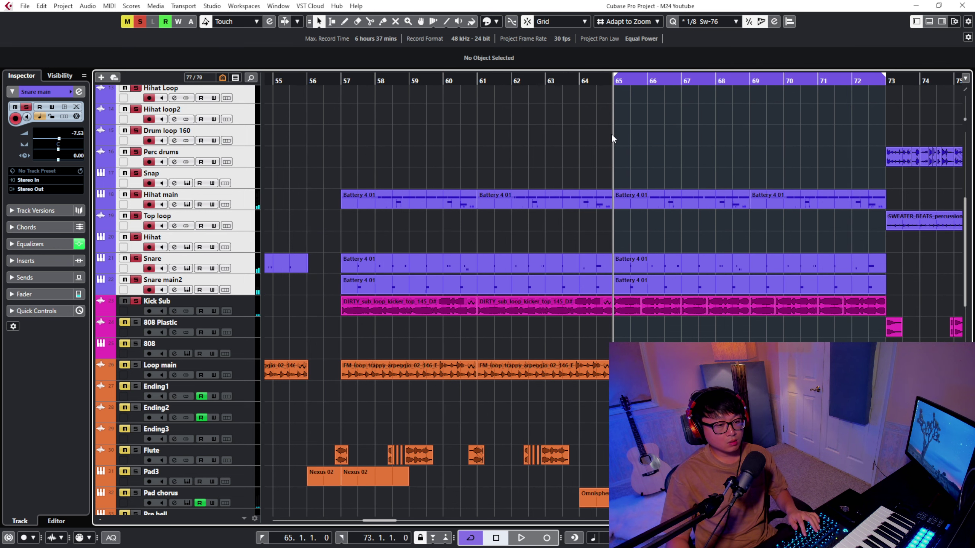
{"action": "left_click", "coordinate": [185, 301]}
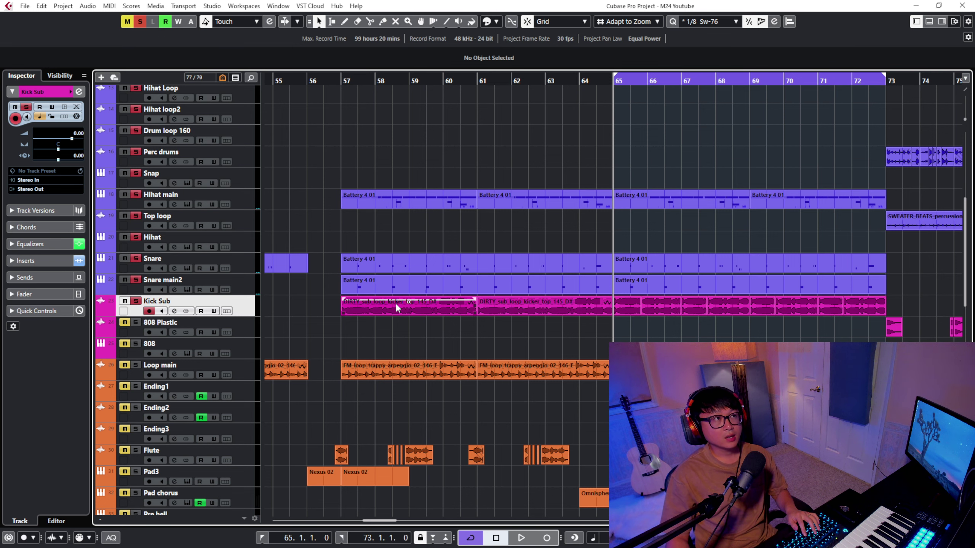
{"action": "key", "text": "h"}
{"action": "key", "text": "space"}
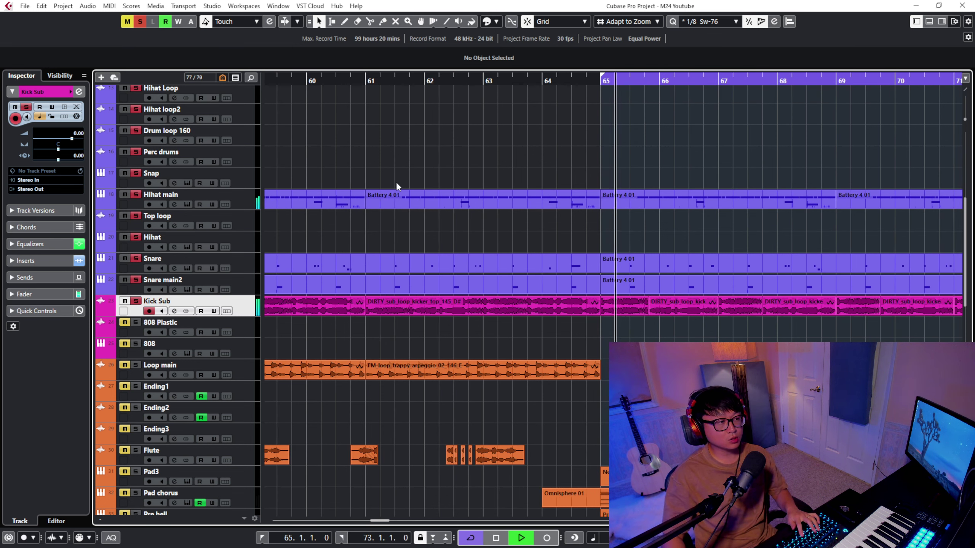
{"action": "key", "text": "g"}
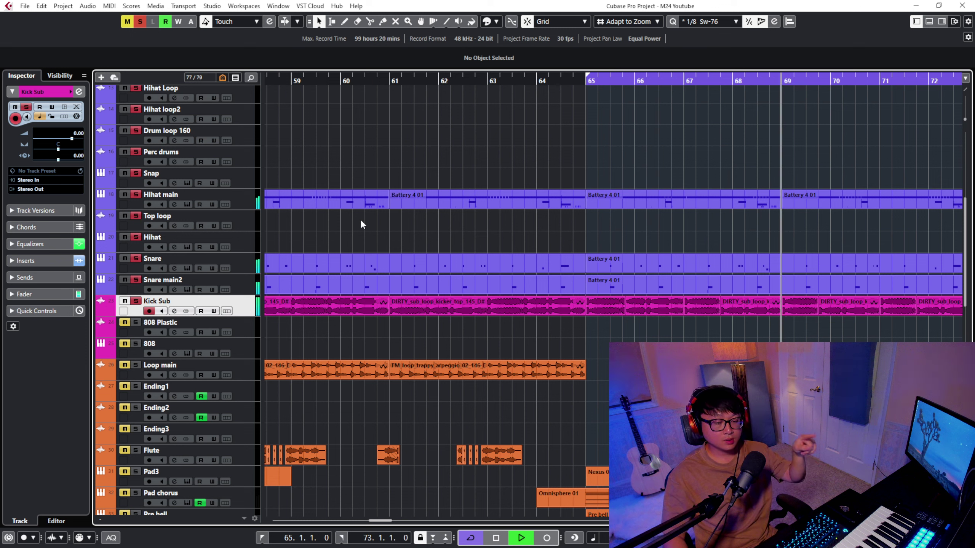
Play the soloed drums and Kick Sub from bar 61 into bar 65 and examine the chopped Kick Sub clips up close
{"action": "left_click", "coordinate": [390, 81]}
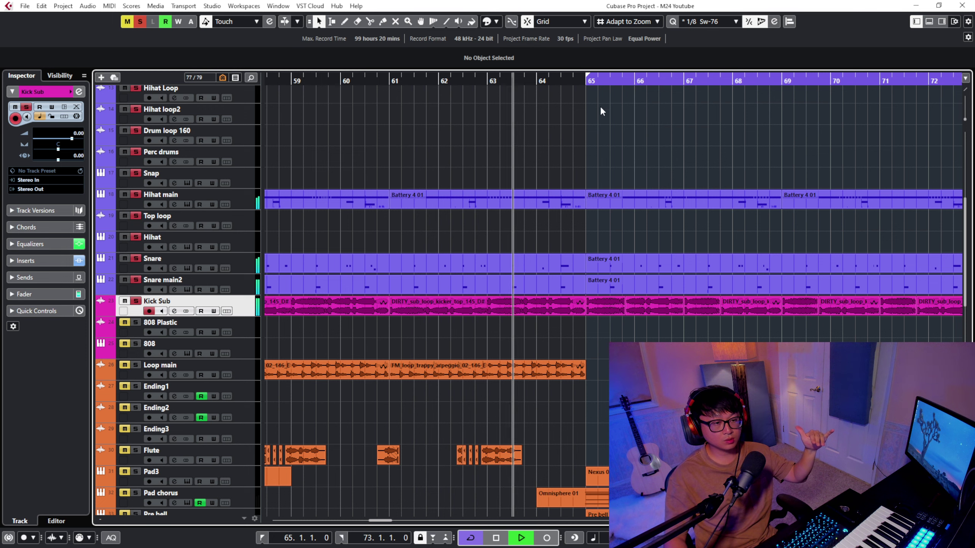
{"action": "key", "text": "shift+h"}
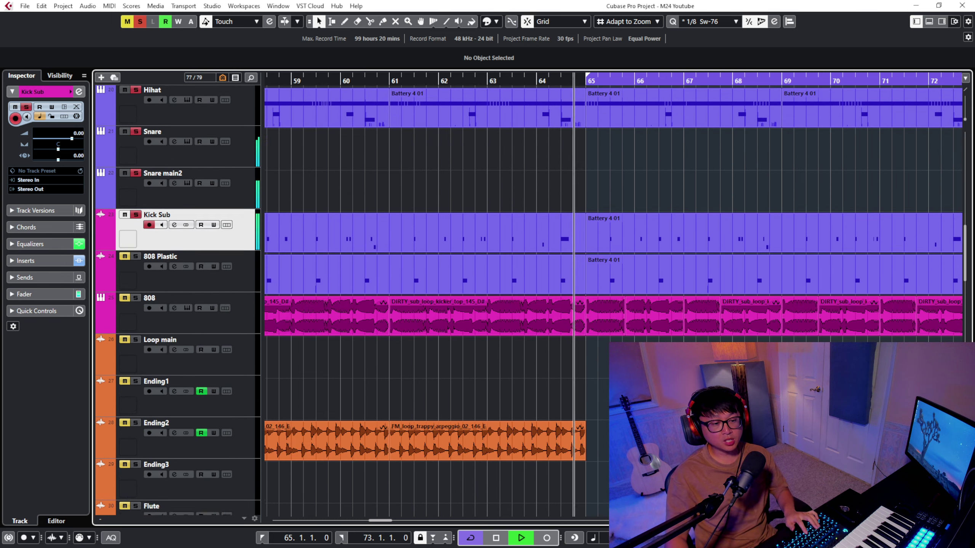
{"action": "scroll", "coordinate": [717, 255], "scroll_direction": "down", "scroll_amount": 1}
{"action": "key", "text": "h"}
{"action": "key", "text": "h"}
{"action": "key", "text": "h"}
{"action": "key", "text": "h"}
{"action": "key", "text": "h"}
{"action": "key", "text": "h"}
{"action": "key", "text": "g"}
{"action": "key", "text": "g"}
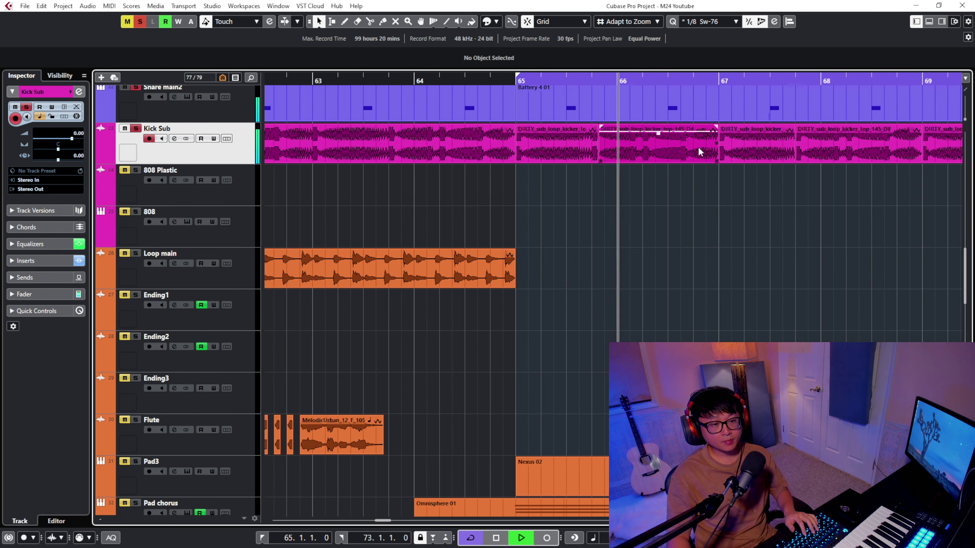
Inspect the Kick Sub clip starting at bar 67 during playback, and stop playback
{"action": "left_click", "coordinate": [671, 147]}
{"action": "key", "text": "h"}
{"action": "key", "text": "h"}
{"action": "key", "text": "g"}
{"action": "left_click", "coordinate": [682, 150]}
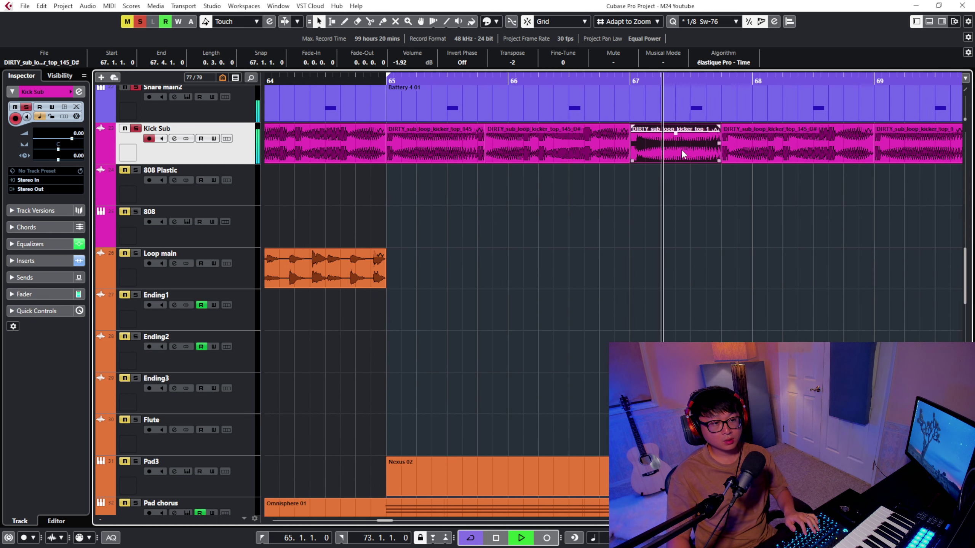
{"action": "key", "text": "g"}
{"action": "key", "text": "g"}
{"action": "key", "text": "space"}
Step through the Kick Sub clips from bar 65 to bar 69 and check each clip's transpose setting
{"action": "left_click", "coordinate": [435, 150]}
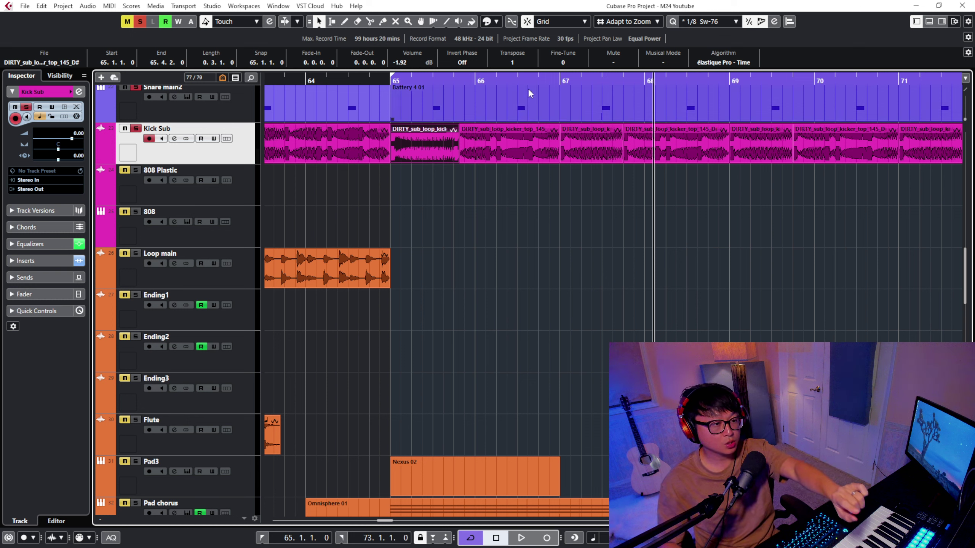
{"action": "left_click", "coordinate": [506, 140]}
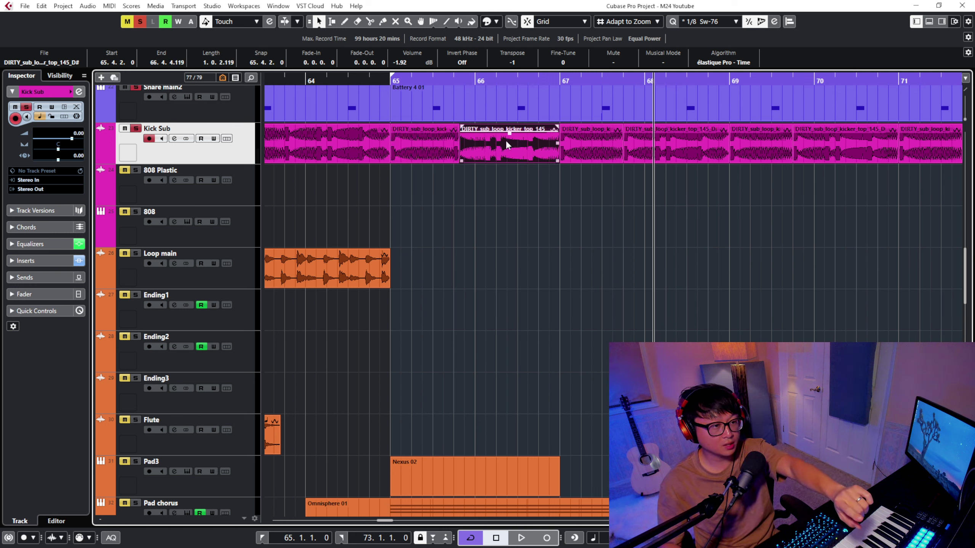
{"action": "left_click", "coordinate": [588, 150]}
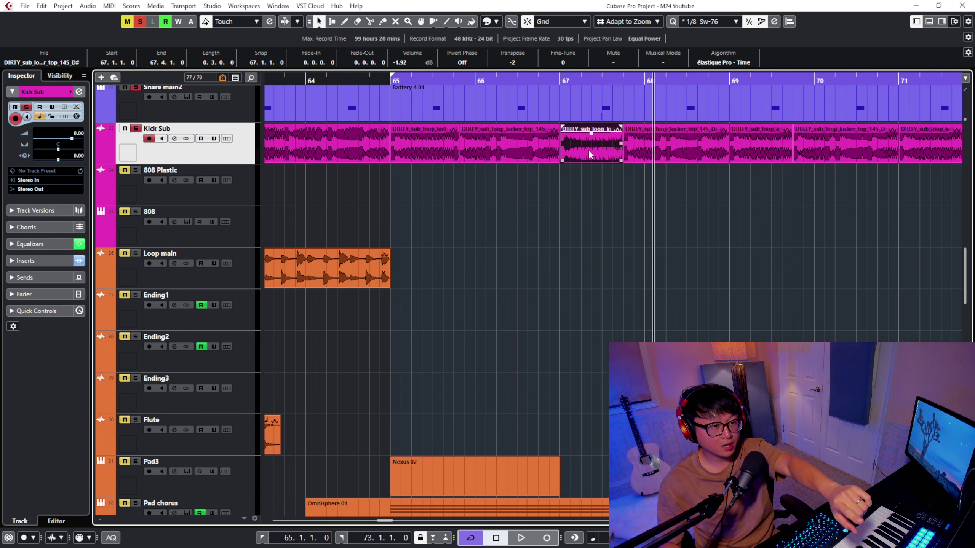
{"action": "left_click", "coordinate": [683, 148]}
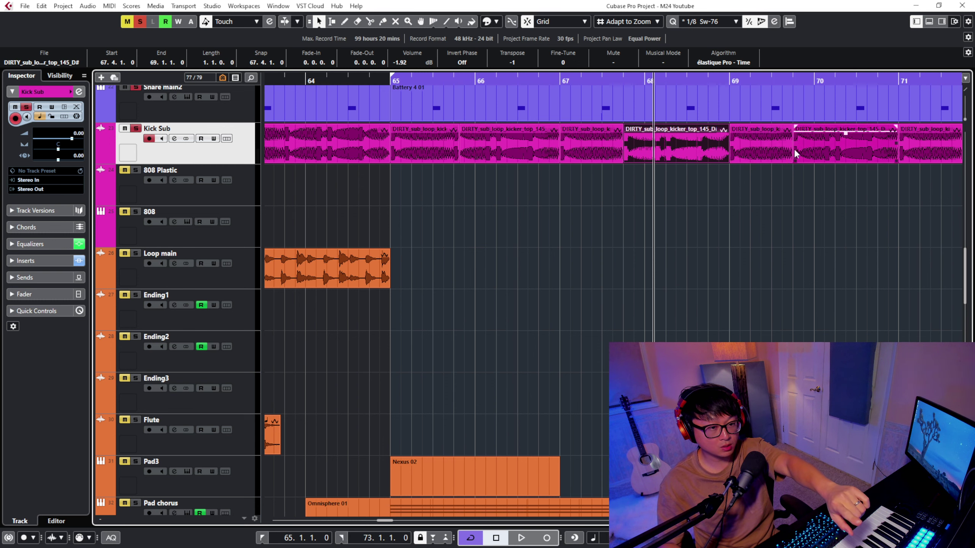
{"action": "left_click", "coordinate": [747, 143]}
Add the Pad chorus track to the soloed tracks, play them from bar 65, and stop playback
{"action": "scroll", "coordinate": [536, 114], "scroll_direction": "down", "scroll_amount": 6}
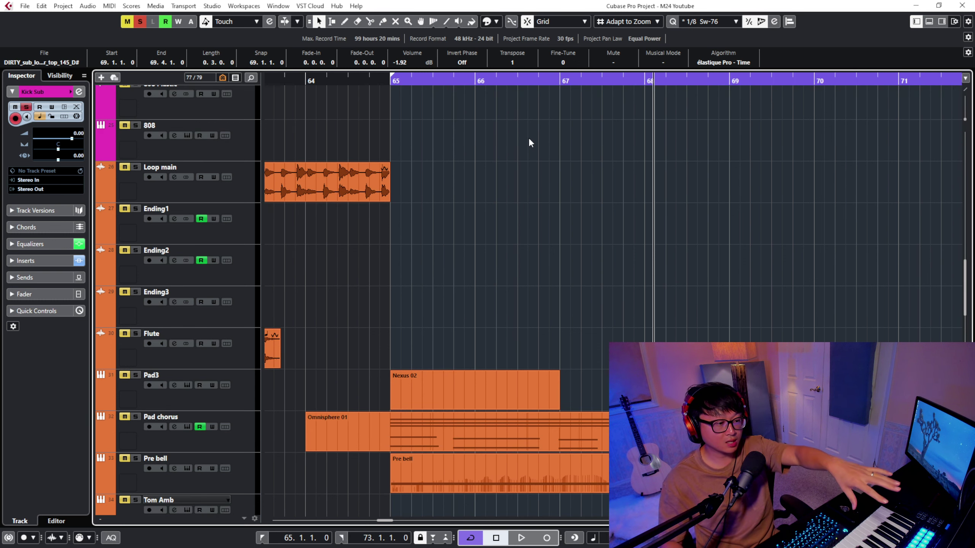
{"action": "left_click", "coordinate": [235, 273]}
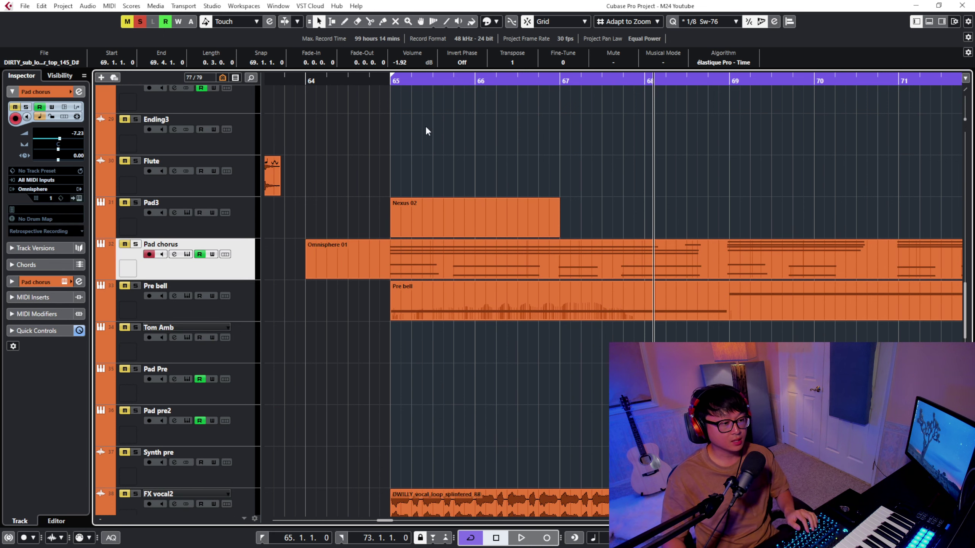
{"action": "left_click", "coordinate": [391, 81]}
{"action": "left_click", "coordinate": [502, 160]}
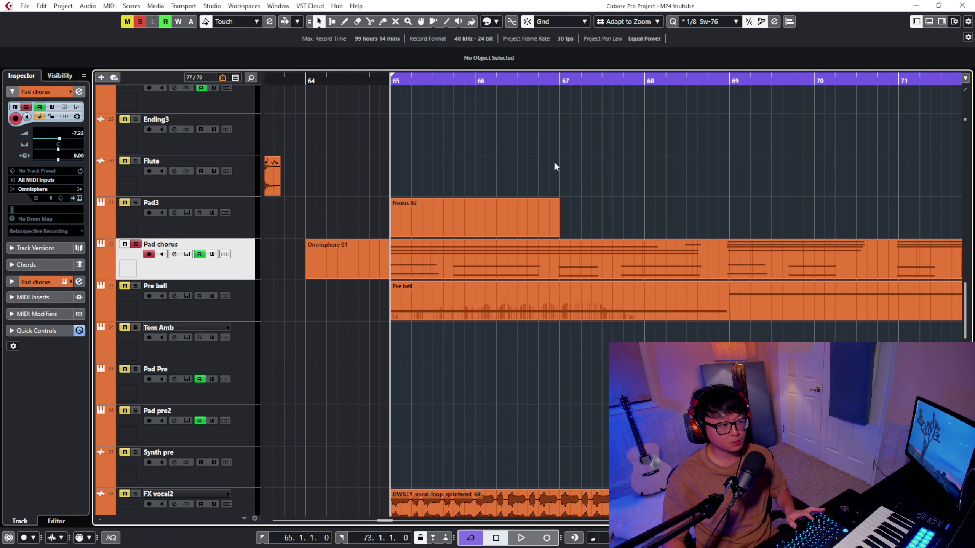
{"action": "key", "text": "space"}
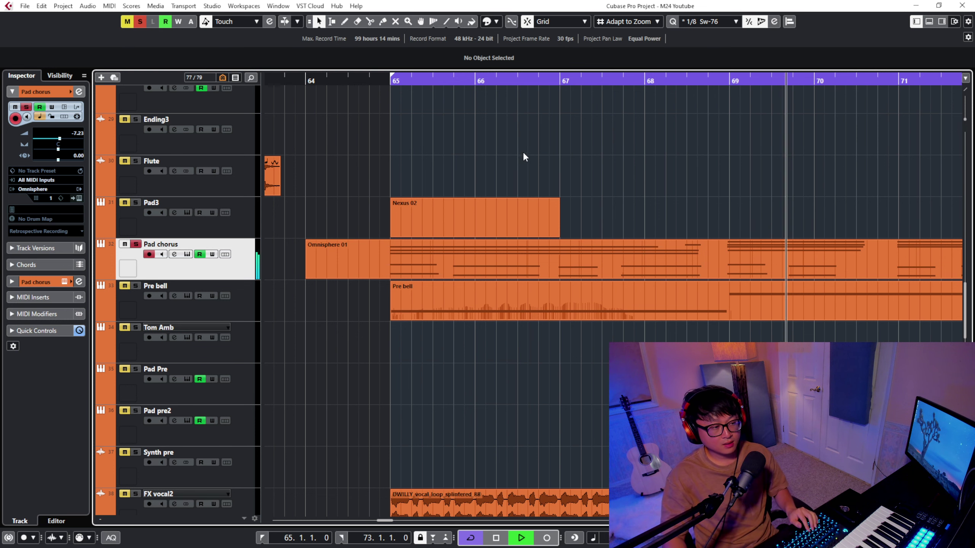
{"action": "key", "text": "g"}
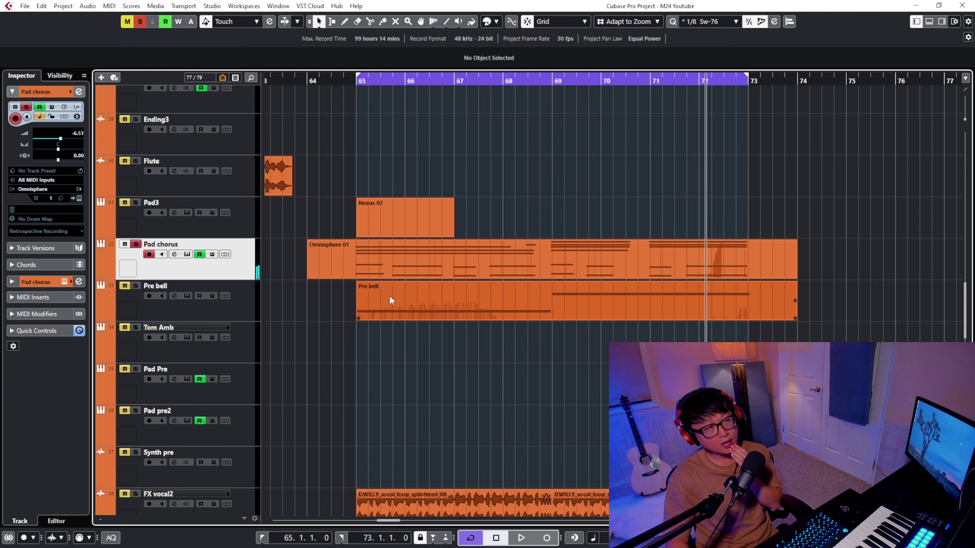
Return the playback cursor to the start of bar 65 and clear all track solos and mutes
{"action": "scroll", "coordinate": [390, 298], "scroll_direction": "up", "scroll_amount": 3}
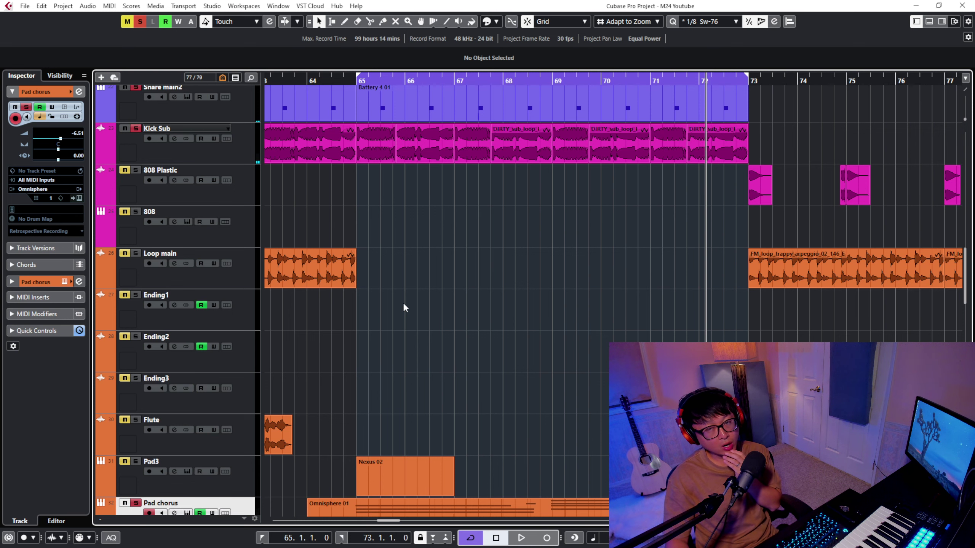
{"action": "scroll", "coordinate": [403, 311], "scroll_direction": "up", "scroll_amount": 1}
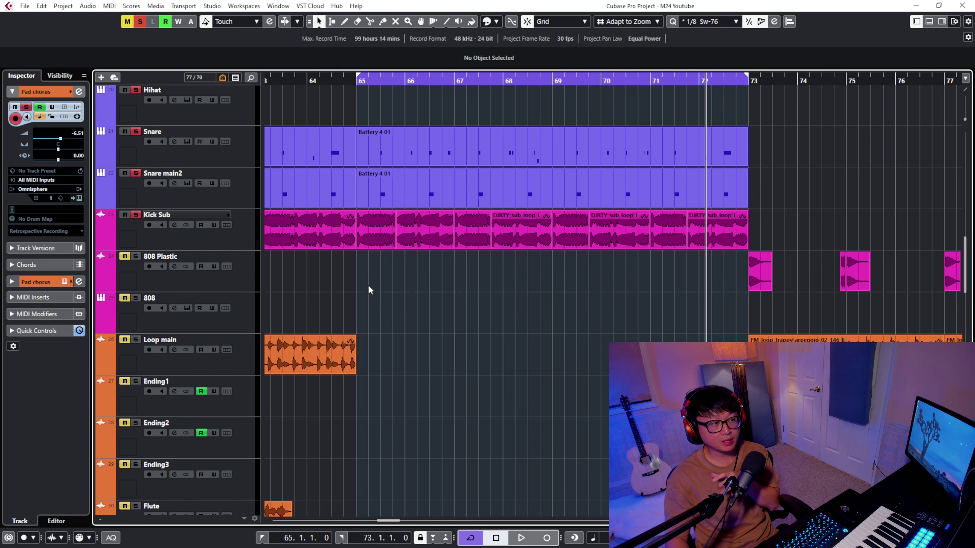
{"action": "scroll", "coordinate": [374, 302], "scroll_direction": "up", "scroll_amount": 3}
{"action": "scroll", "coordinate": [380, 310], "scroll_direction": "down", "scroll_amount": 3}
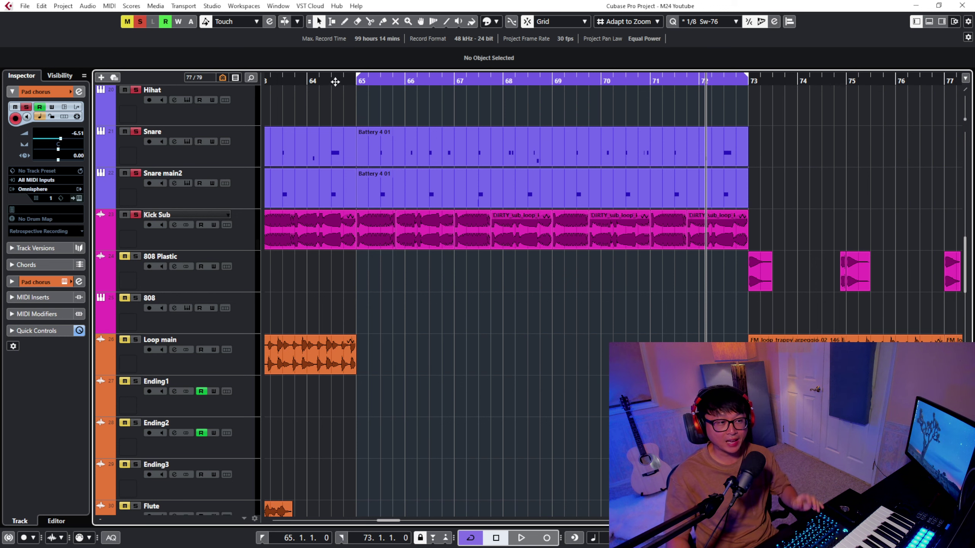
{"action": "left_click", "coordinate": [353, 82]}
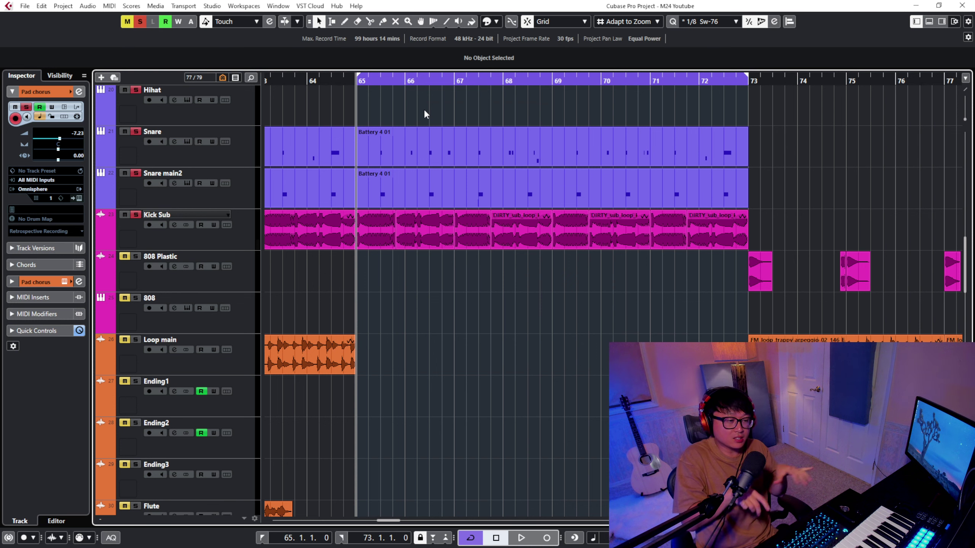
{"action": "left_click", "coordinate": [139, 21]}
{"action": "left_click", "coordinate": [127, 21]}
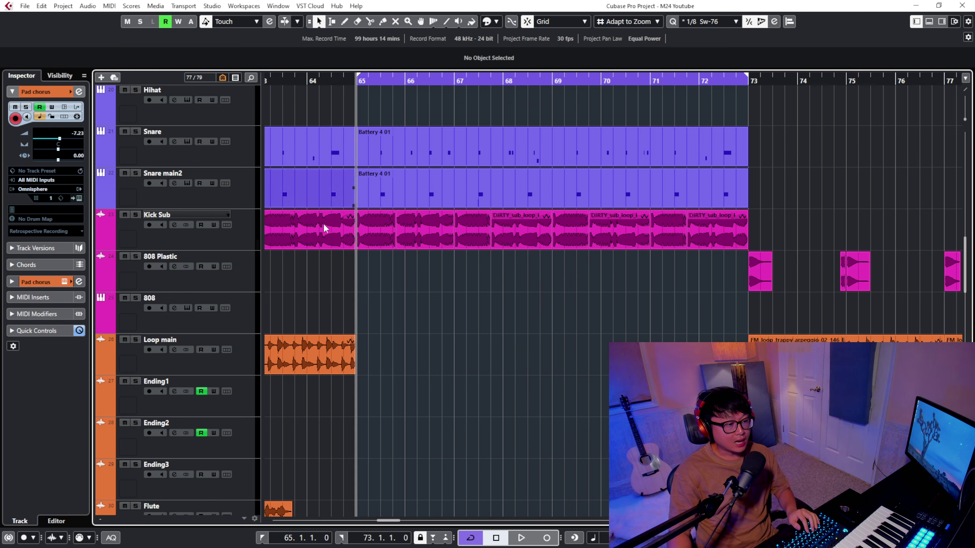
Audition the Pad chorus track on its own from bar 65, and take it out of solo
{"action": "scroll", "coordinate": [339, 246], "scroll_direction": "down", "scroll_amount": 3}
{"action": "key", "text": "s"}
{"action": "key", "text": "space"}
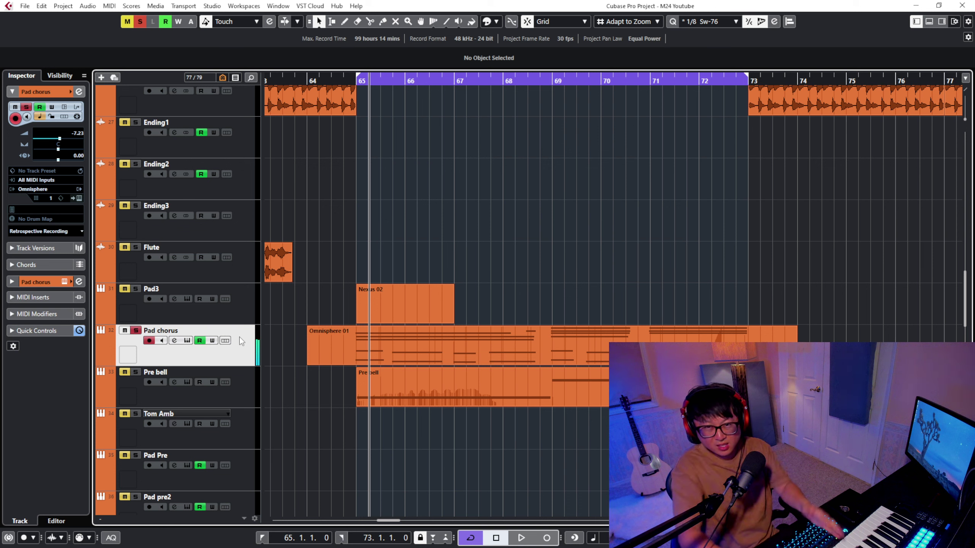
{"action": "key", "text": "s"}
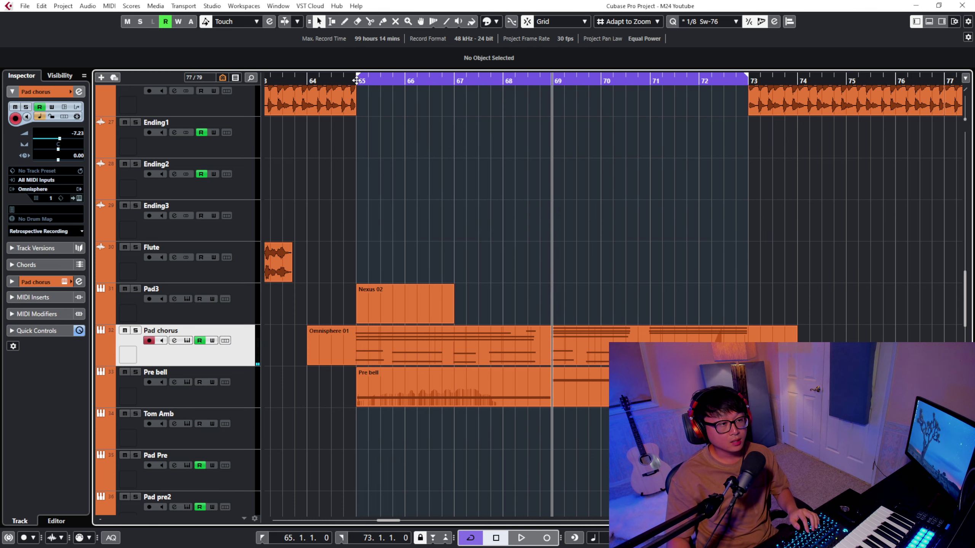
Solo the FX vocal2 track and play it from bar 65
{"action": "scroll", "coordinate": [429, 280], "scroll_direction": "down", "scroll_amount": 6}
{"action": "left_click", "coordinate": [253, 127]}
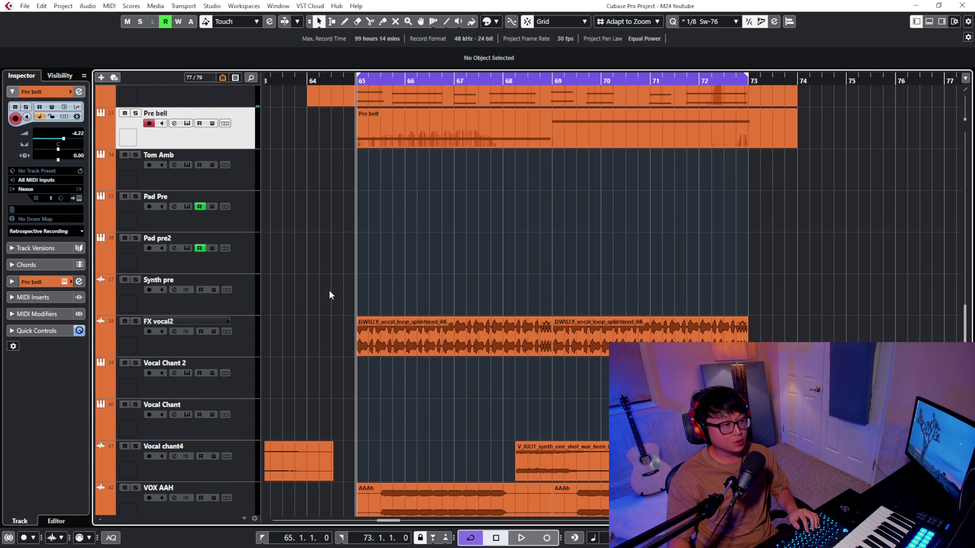
{"action": "left_click", "coordinate": [226, 351]}
{"action": "key", "text": "s"}
{"action": "key", "text": "space"}
{"action": "scroll", "coordinate": [441, 242], "scroll_direction": "down", "scroll_amount": 2}
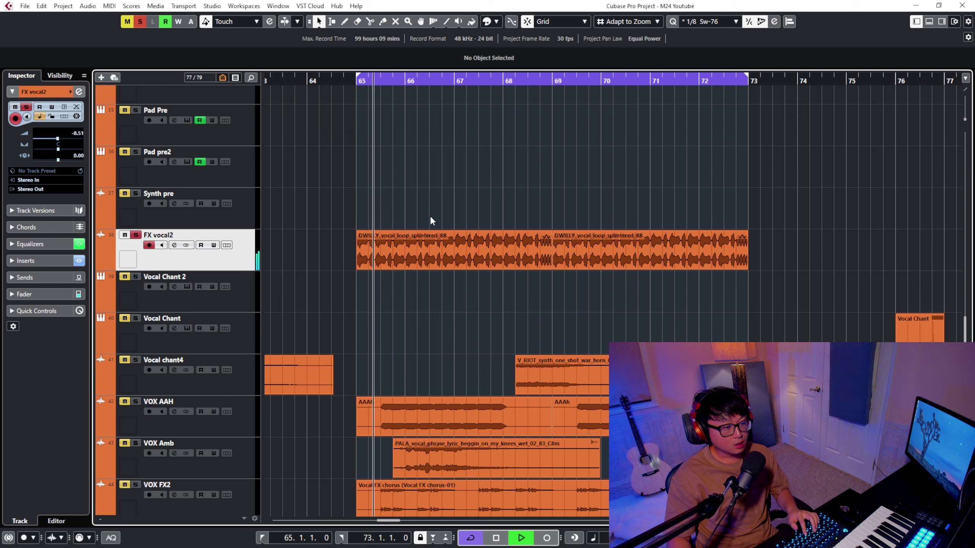
Take FX vocal2 out of solo, play it with the full mix, and stop playback
{"action": "left_click", "coordinate": [136, 236]}
{"action": "scroll", "coordinate": [342, 312], "scroll_direction": "down", "scroll_amount": 4}
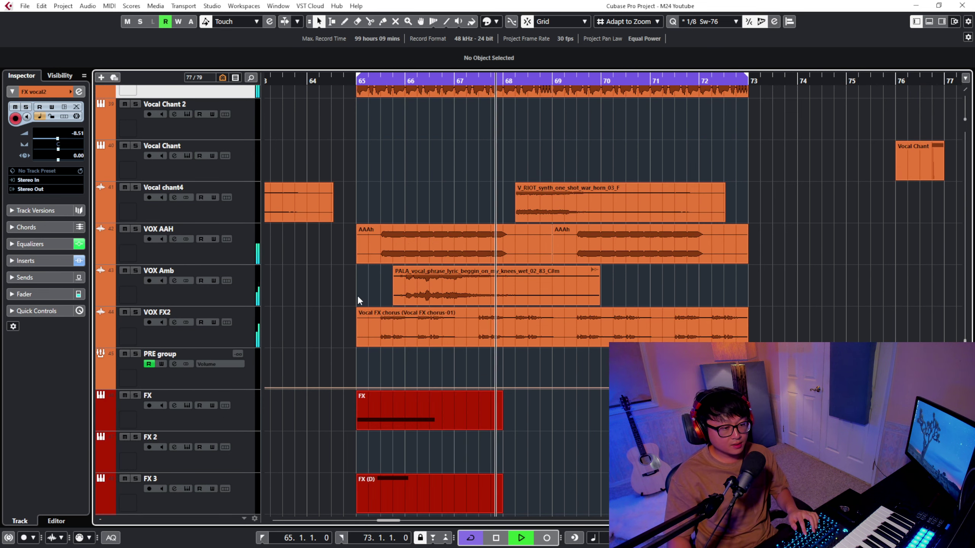
{"action": "scroll", "coordinate": [273, 364], "scroll_direction": "up", "scroll_amount": 2}
{"action": "key", "text": "space"}
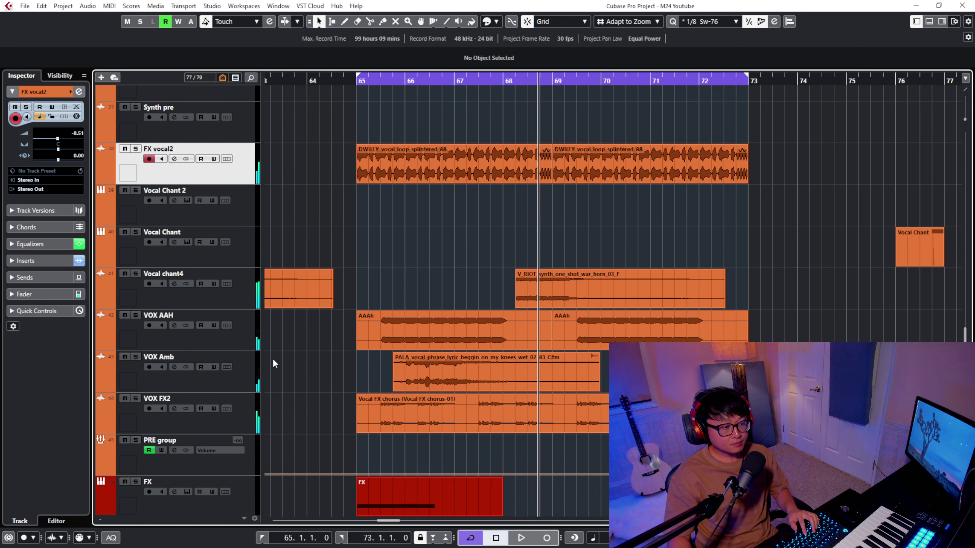
Solo the tracks from FX vocal2 to VOX FX2 together, play them from bar 65, and stop playback
{"action": "left_click", "coordinate": [241, 420]}
{"action": "left_click", "coordinate": [246, 165], "text": "shift"}
{"action": "left_click", "coordinate": [136, 149]}
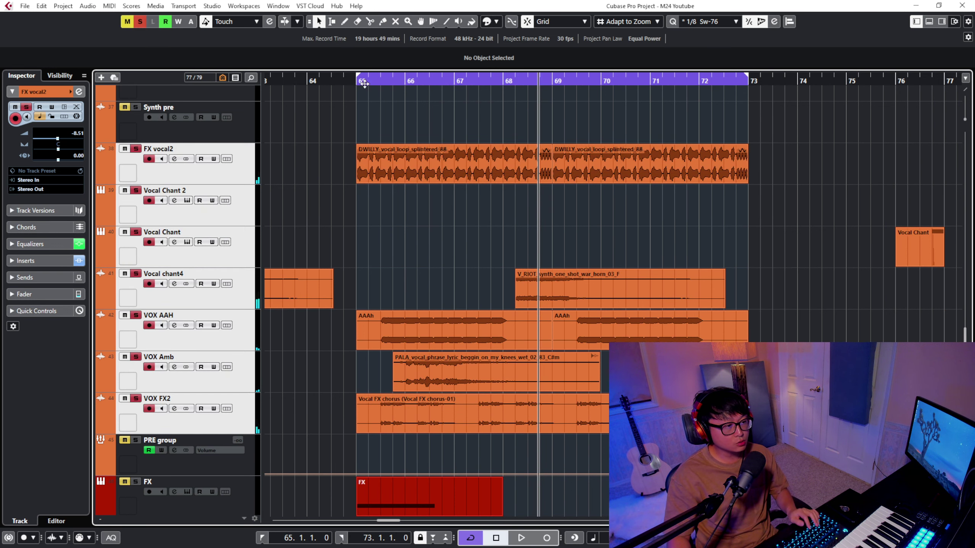
{"action": "left_click", "coordinate": [364, 84]}
{"action": "key", "text": "space"}
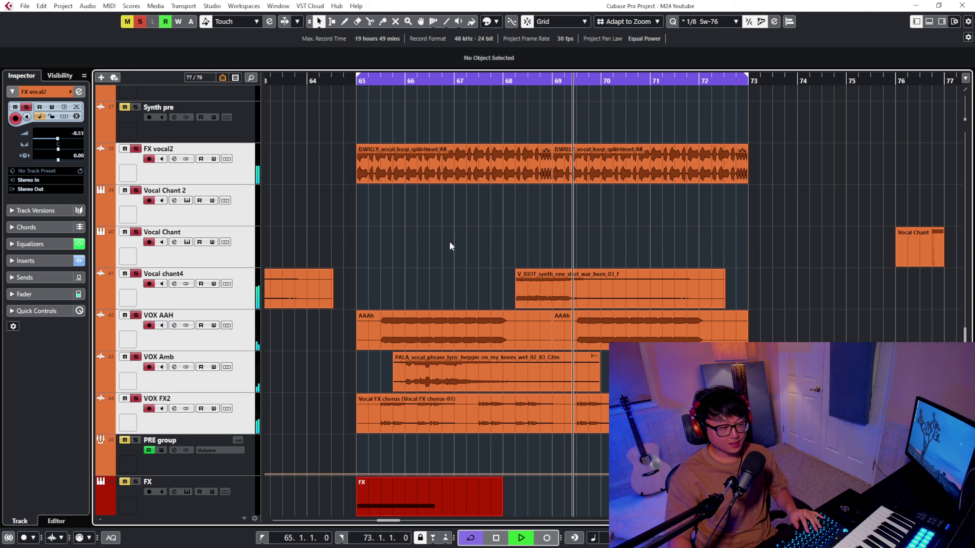
{"action": "key", "text": "space"}
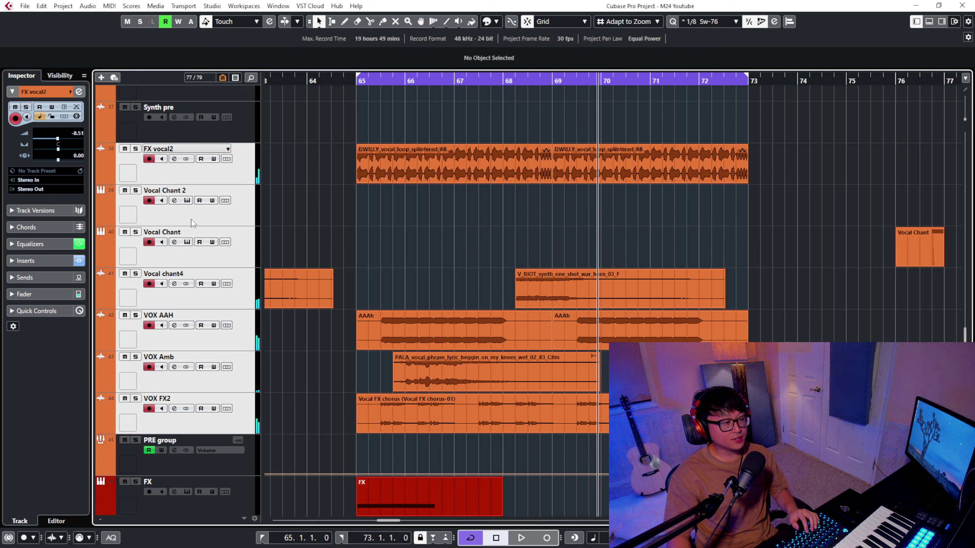
Solo only the VOX AAH track, play it from bar 65, and stop playback
{"action": "left_click", "coordinate": [184, 334]}
{"action": "left_click", "coordinate": [366, 86]}
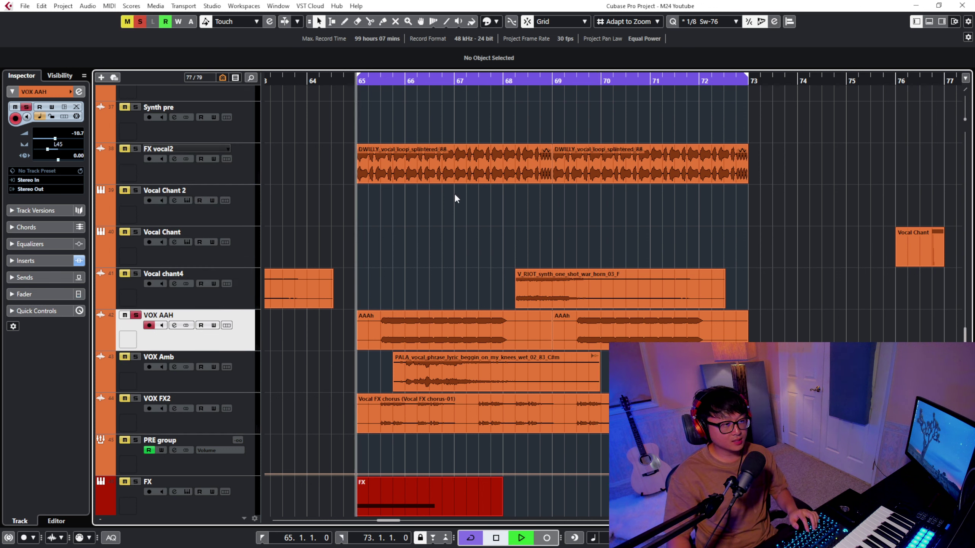
{"action": "key", "text": "space"}
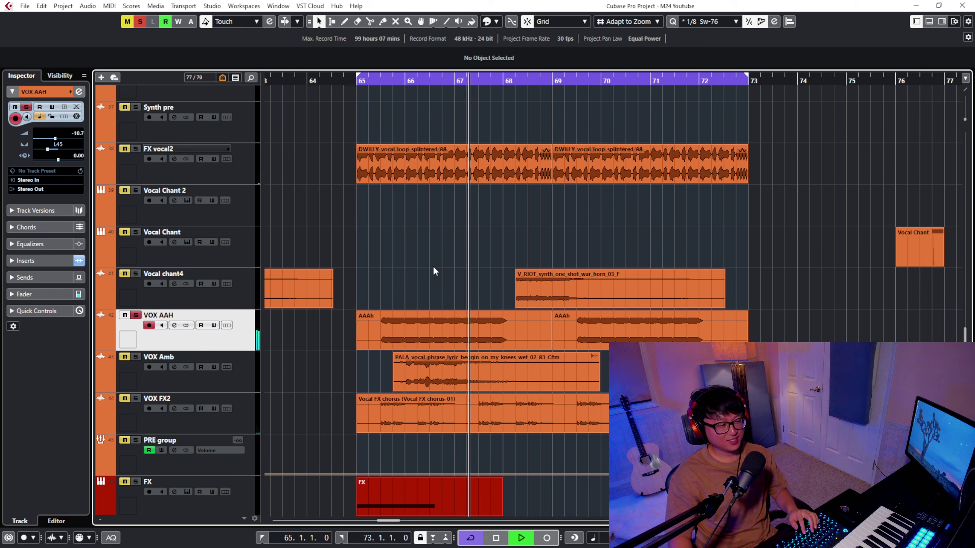
{"action": "key", "text": "space"}
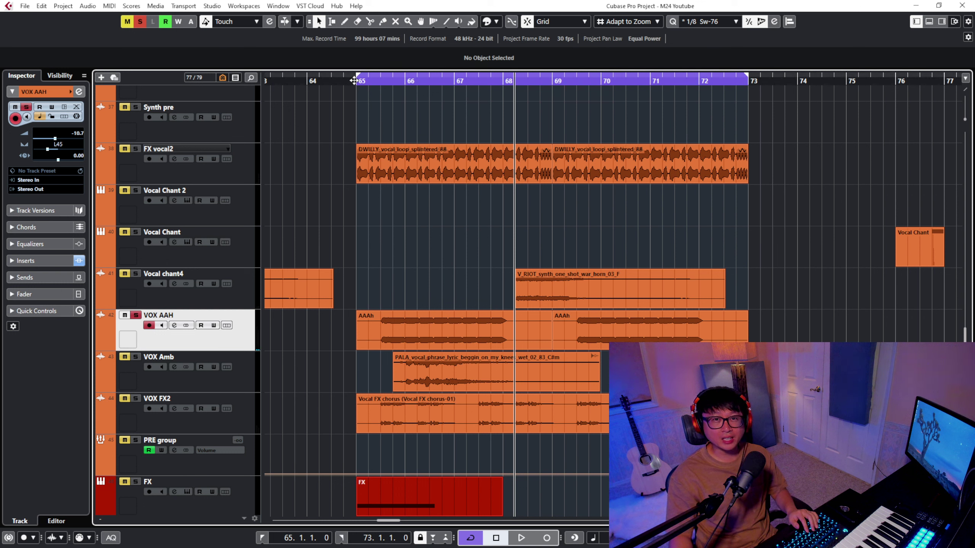
Take VOX AAH out of solo, play the full mix from bar 65, and stop playback
{"action": "key", "text": "s"}
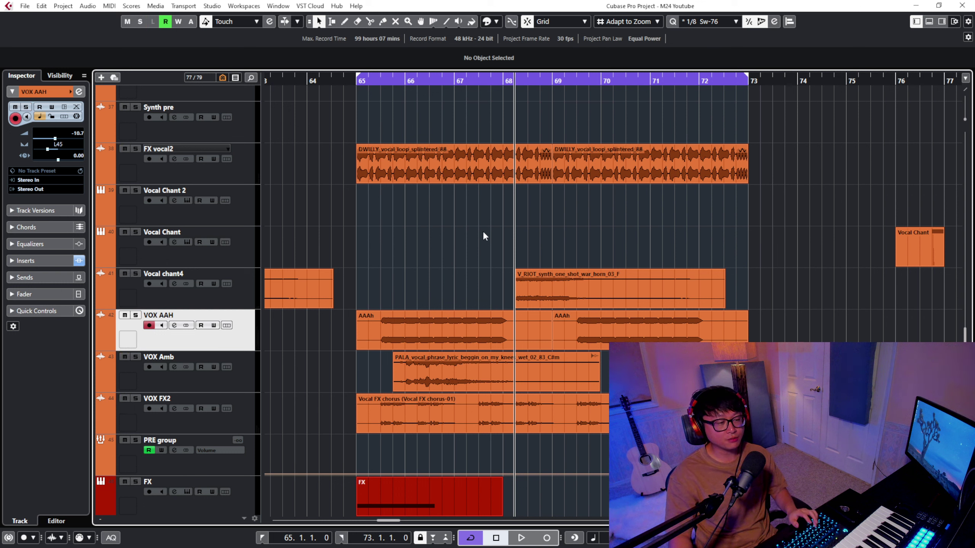
{"action": "left_click", "coordinate": [352, 84]}
{"action": "key", "text": "space"}
{"action": "right_click", "coordinate": [460, 279]}
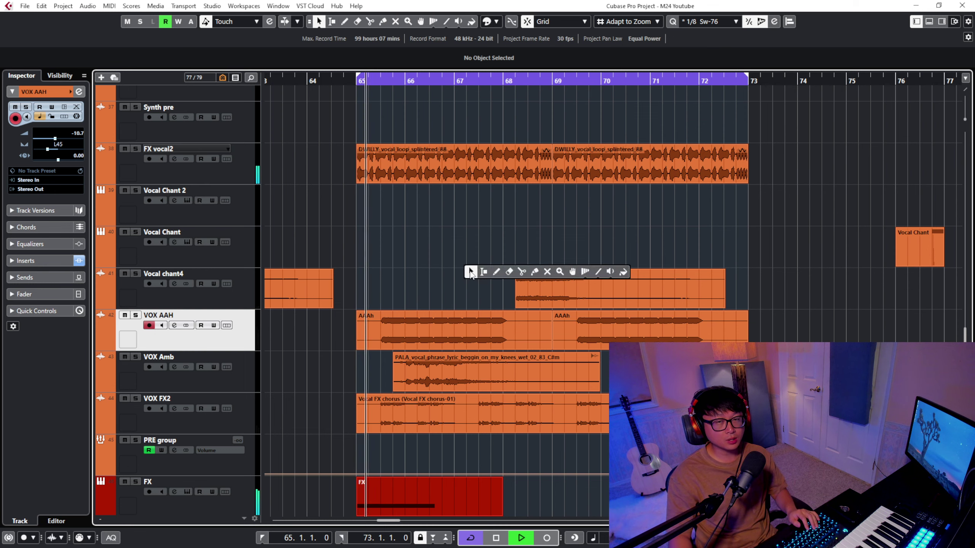
{"action": "scroll", "coordinate": [441, 259], "scroll_direction": "down", "scroll_amount": 6}
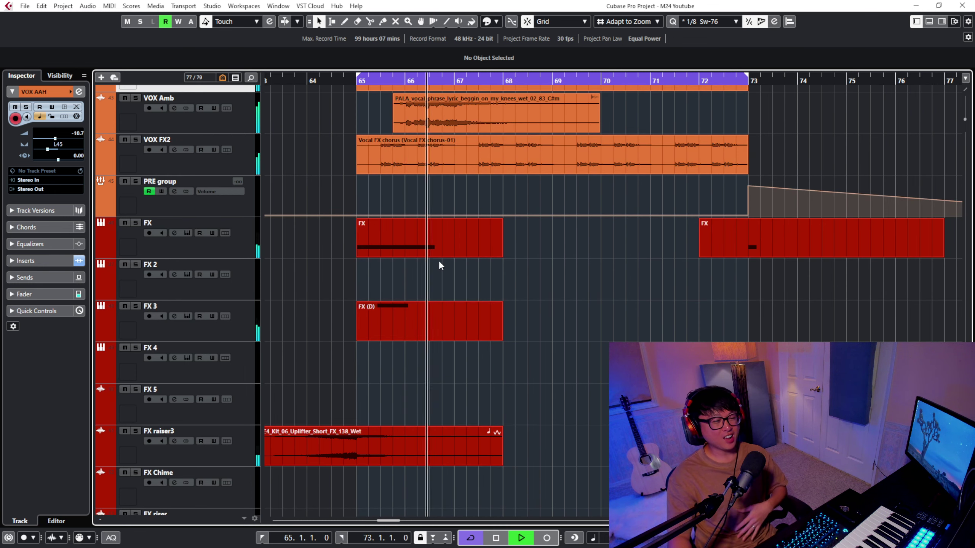
{"action": "scroll", "coordinate": [439, 261], "scroll_direction": "up", "scroll_amount": 6}
{"action": "key", "text": "shift+g"}
{"action": "key", "text": "shift+g"}
{"action": "key", "text": "shift+g"}
{"action": "key", "text": "g"}
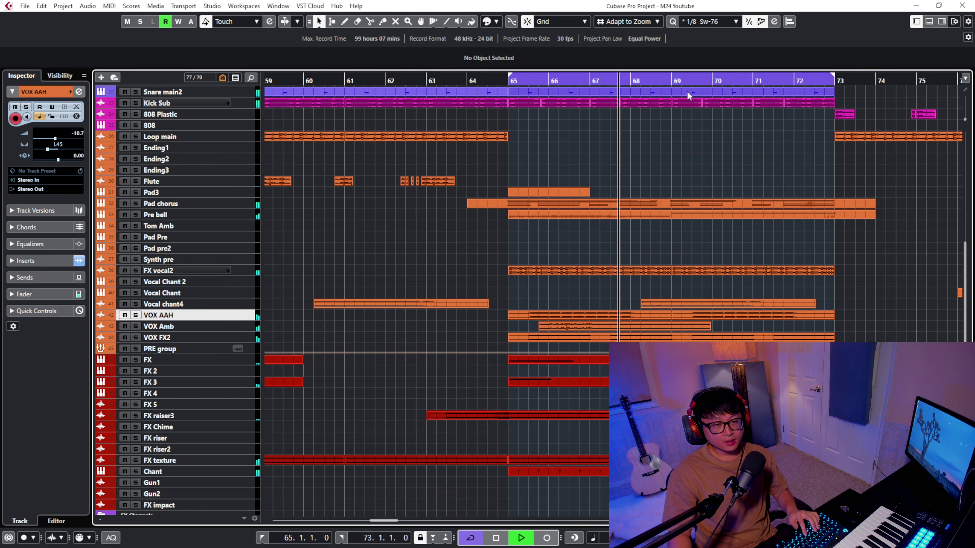
{"action": "key", "text": "space"}
Turn off cycle playback for the bar 65 to 73 range
{"action": "left_click", "coordinate": [783, 82]}
{"action": "key", "text": "g"}
{"action": "key", "text": "g"}
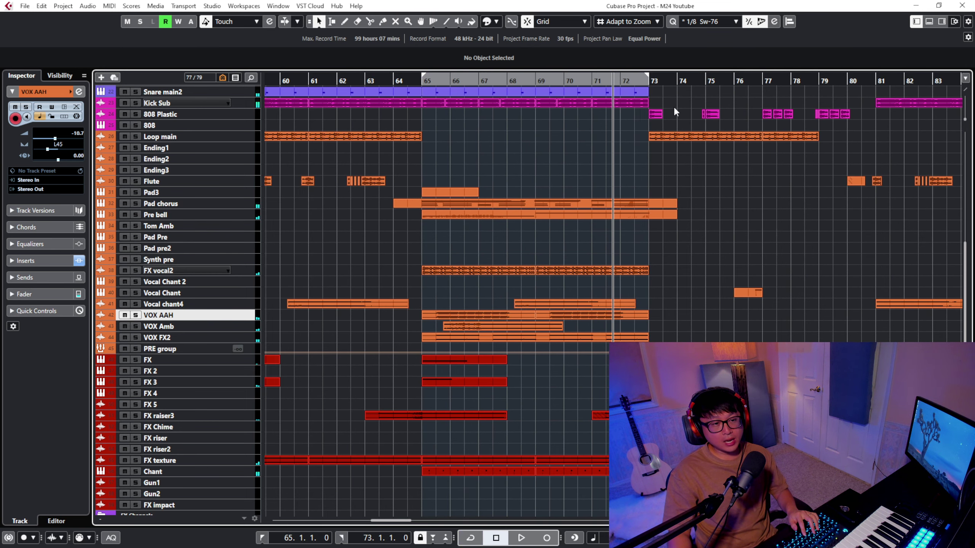
{"action": "key", "text": "g"}
{"action": "key", "text": "shift+h"}
{"action": "key", "text": "shift+h"}
{"action": "key", "text": "KP_Divide"}
{"action": "key", "text": "shift+g"}
{"action": "key", "text": "shift+g"}
{"action": "key", "text": "shift+g"}
{"action": "key", "text": "g"}
{"action": "key", "text": "g"}
{"action": "key", "text": "g"}
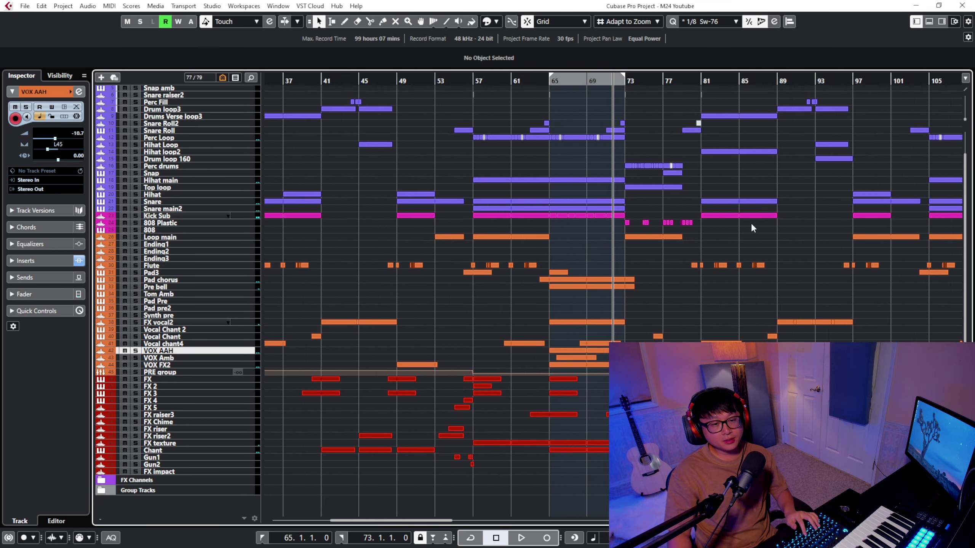
{"action": "key", "text": "h"}
{"action": "key", "text": "h"}
{"action": "key", "text": "h"}
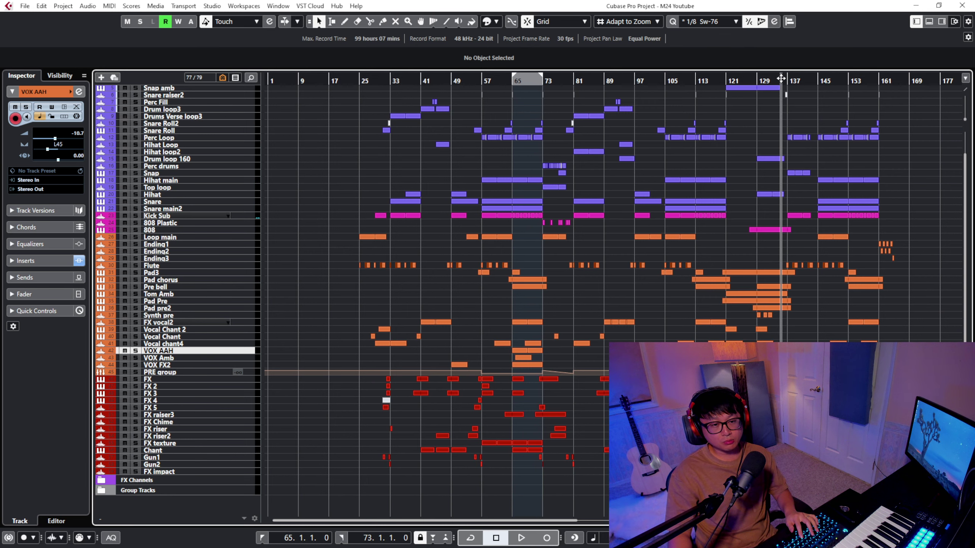
Play the full mix from bar 119 through the section starting at bar 121, and stop with the playhead at bar 121
{"action": "key", "text": "shift+h"}
{"action": "key", "text": "shift+h"}
{"action": "key", "text": "h"}
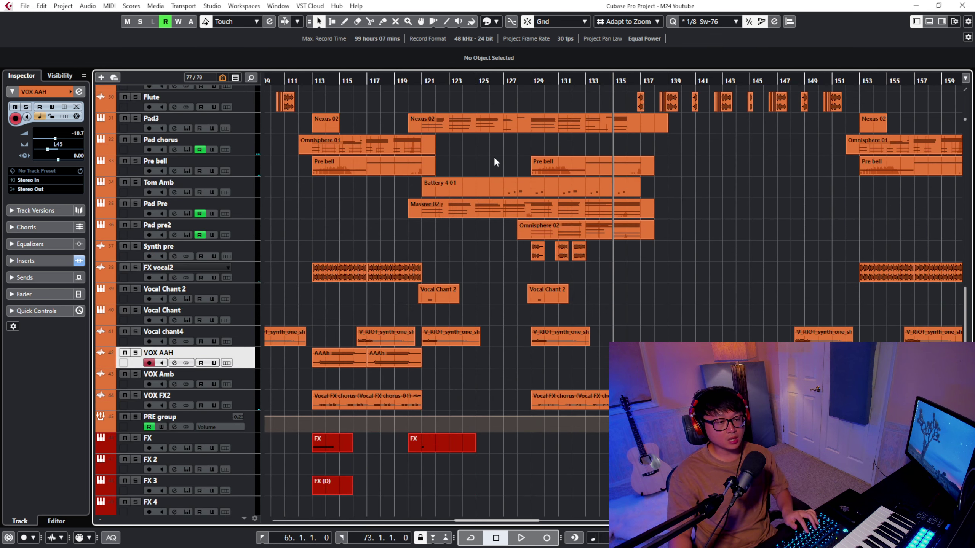
{"action": "scroll", "coordinate": [440, 261], "scroll_direction": "up", "scroll_amount": 10}
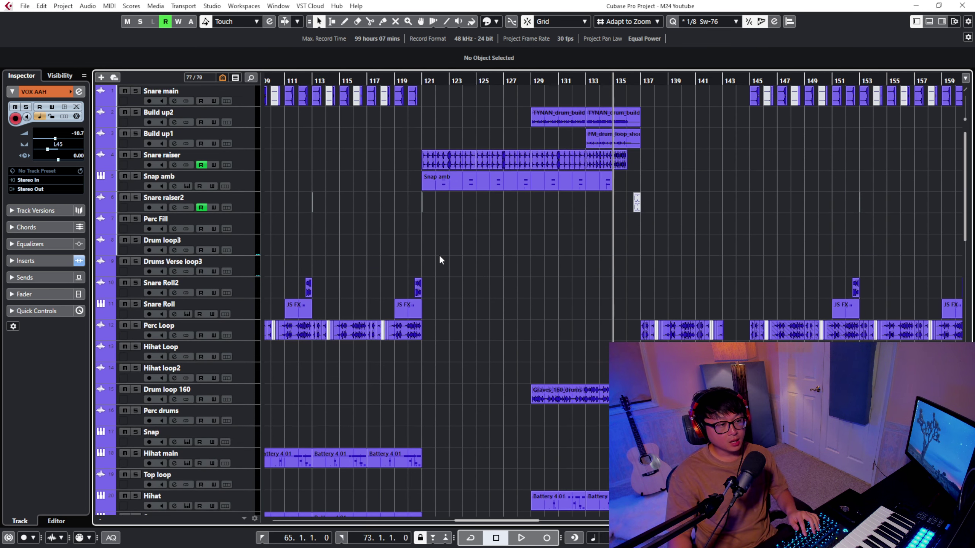
{"action": "left_click", "coordinate": [391, 79]}
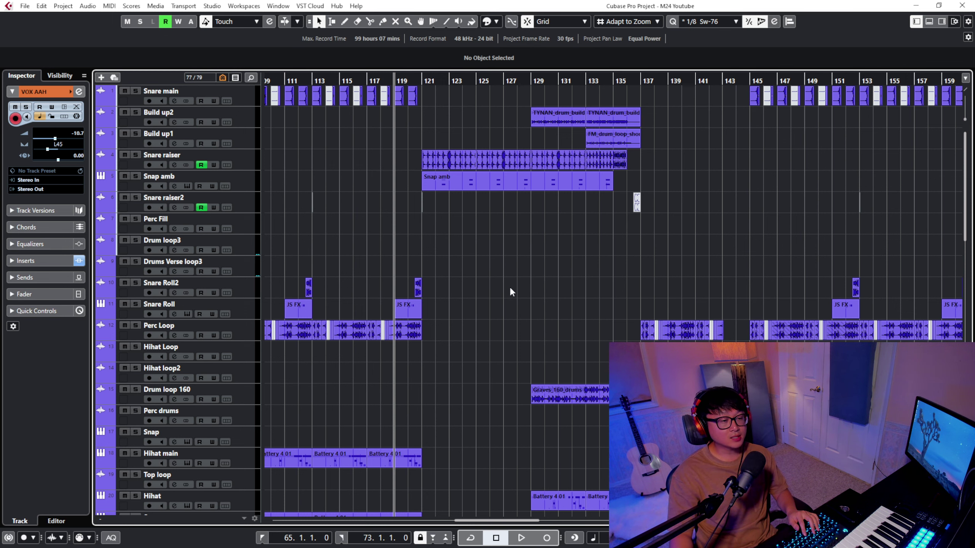
{"action": "scroll", "coordinate": [510, 287], "scroll_direction": "down", "scroll_amount": 8}
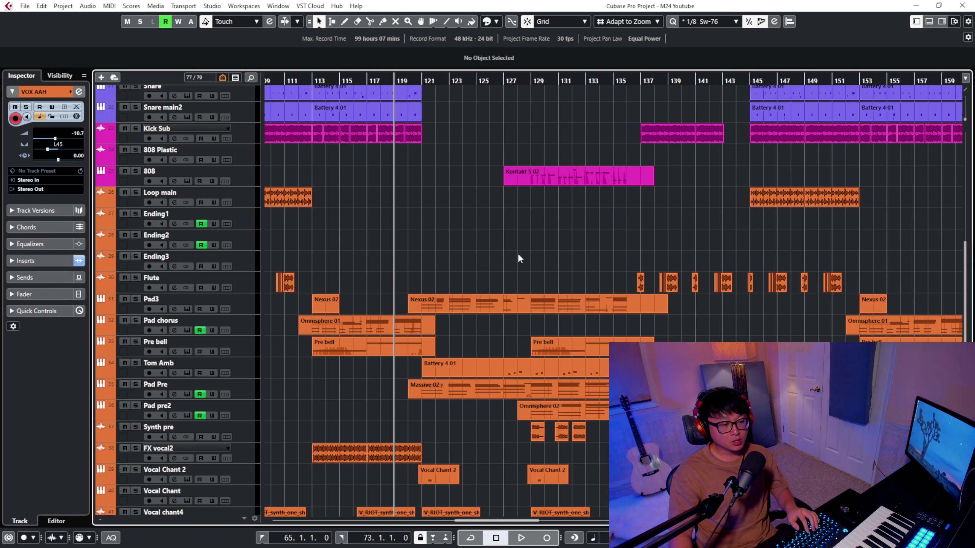
{"action": "scroll", "coordinate": [524, 252], "scroll_direction": "down", "scroll_amount": 3}
{"action": "key", "text": "space"}
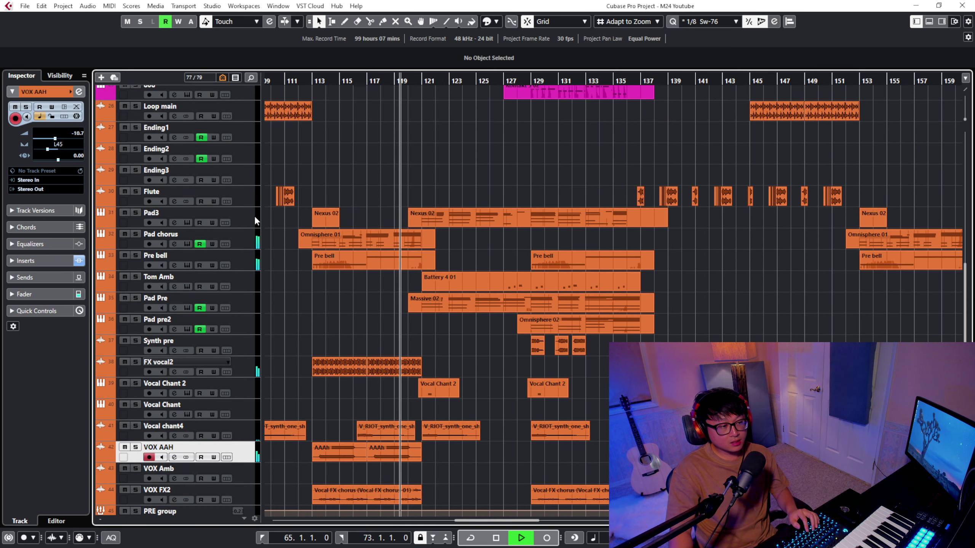
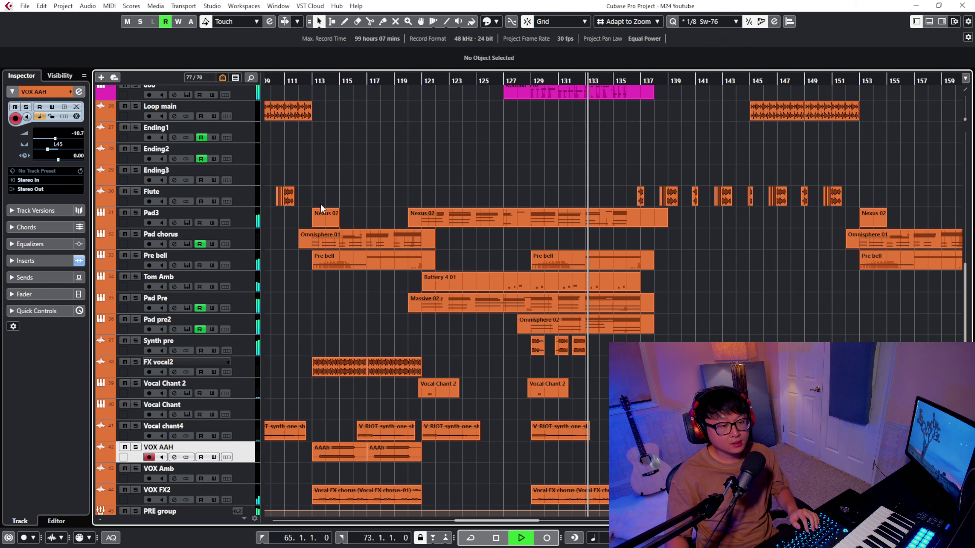
{"action": "scroll", "coordinate": [567, 157], "scroll_direction": "up", "scroll_amount": 2}
{"action": "scroll", "coordinate": [592, 168], "scroll_direction": "down", "scroll_amount": 1}
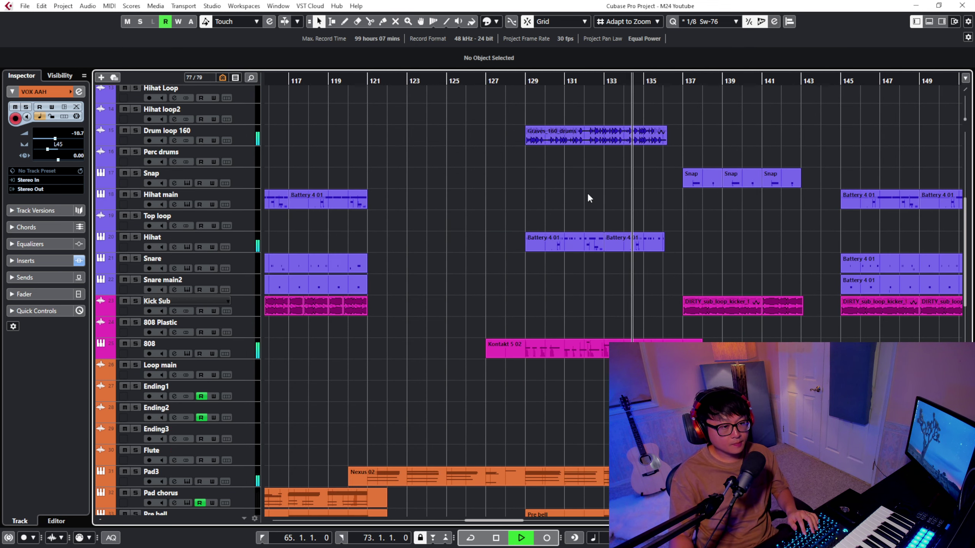
{"action": "scroll", "coordinate": [422, 174], "scroll_direction": "down", "scroll_amount": 1}
{"action": "scroll", "coordinate": [460, 205], "scroll_direction": "up", "scroll_amount": 2}
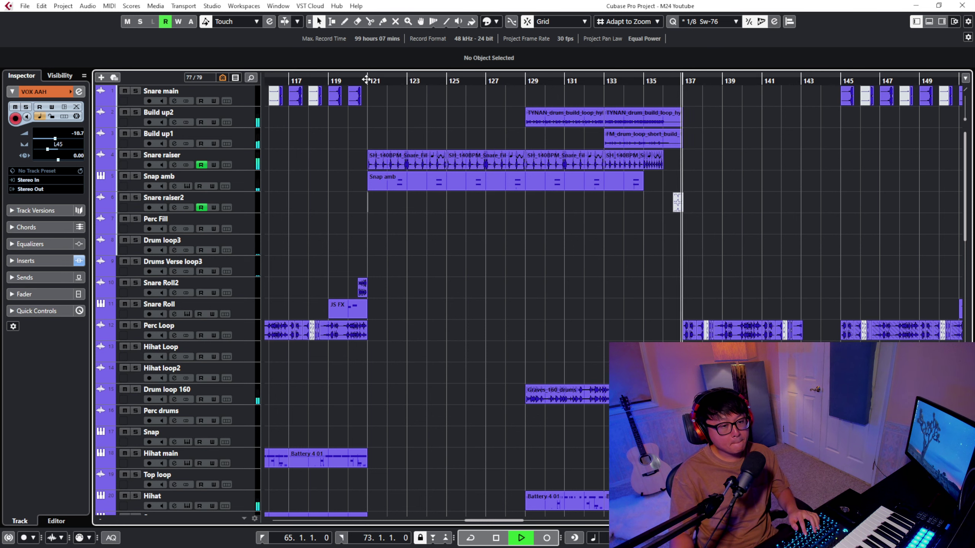
{"action": "key", "text": "space"}
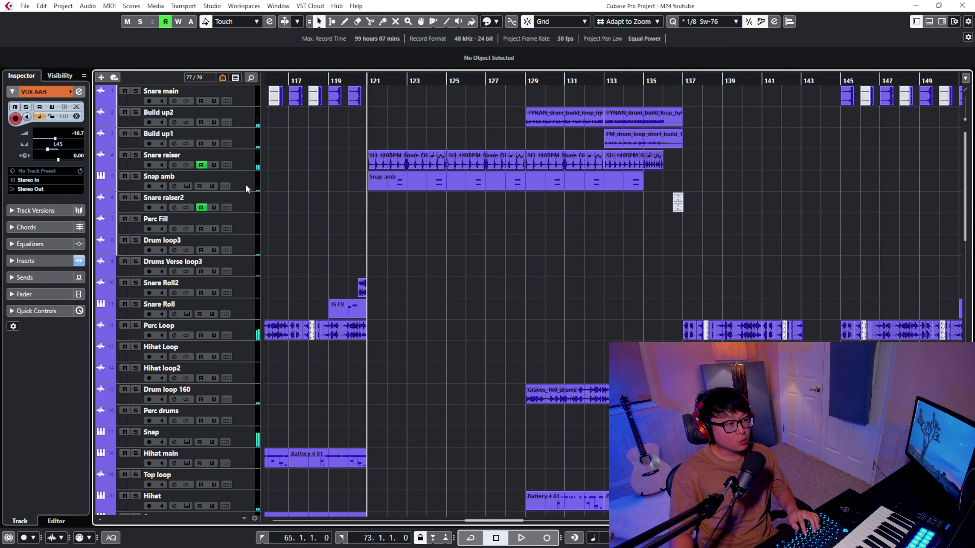
Solo the Pad3 track and play it from bar 121
{"action": "left_click", "coordinate": [231, 161]}
{"action": "scroll", "coordinate": [273, 390], "scroll_direction": "down", "scroll_amount": 10}
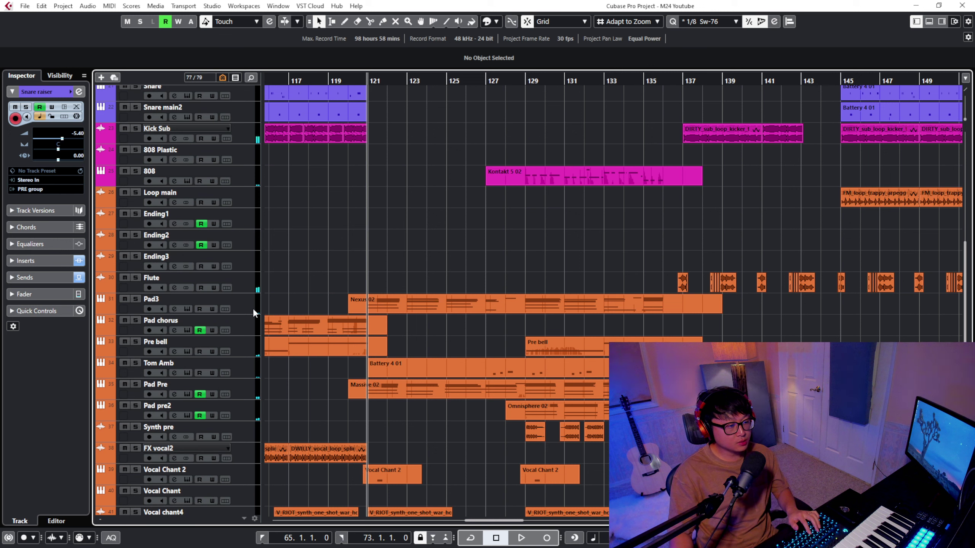
{"action": "left_click", "coordinate": [250, 289]}
{"action": "left_click", "coordinate": [247, 311]}
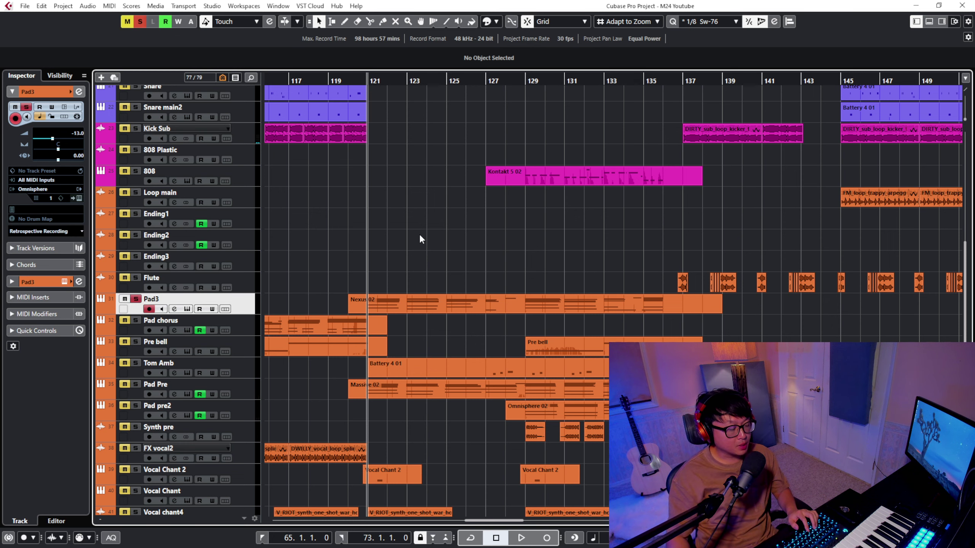
{"action": "key", "text": "s"}
{"action": "key", "text": "space"}
Move the Pad Pre track directly below Pad3, add it to the solo, and stop playback
{"action": "scroll", "coordinate": [422, 238], "scroll_direction": "down", "scroll_amount": 3}
{"action": "left_click_drag", "start_coordinate": [235, 310], "coordinate": [230, 236]}
{"action": "key", "text": "s"}
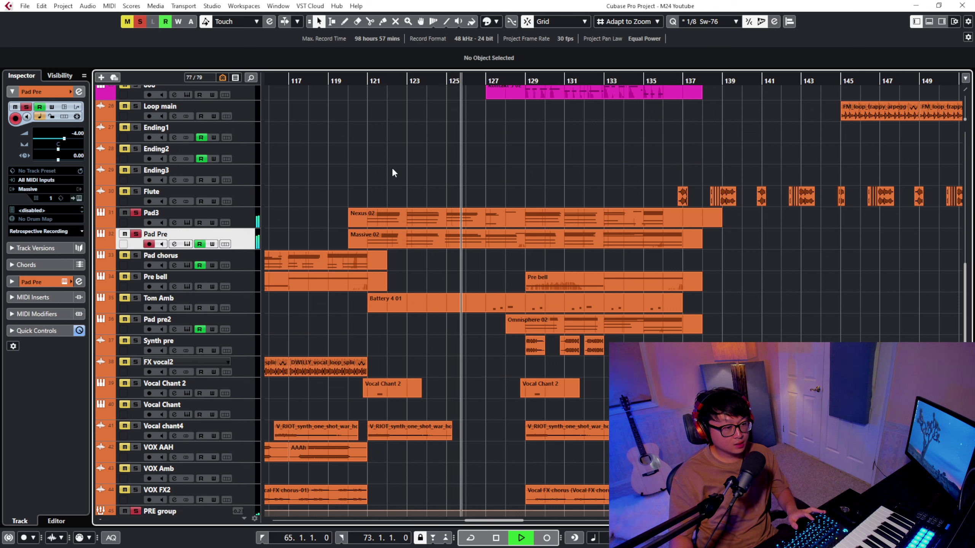
{"action": "key", "text": "space"}
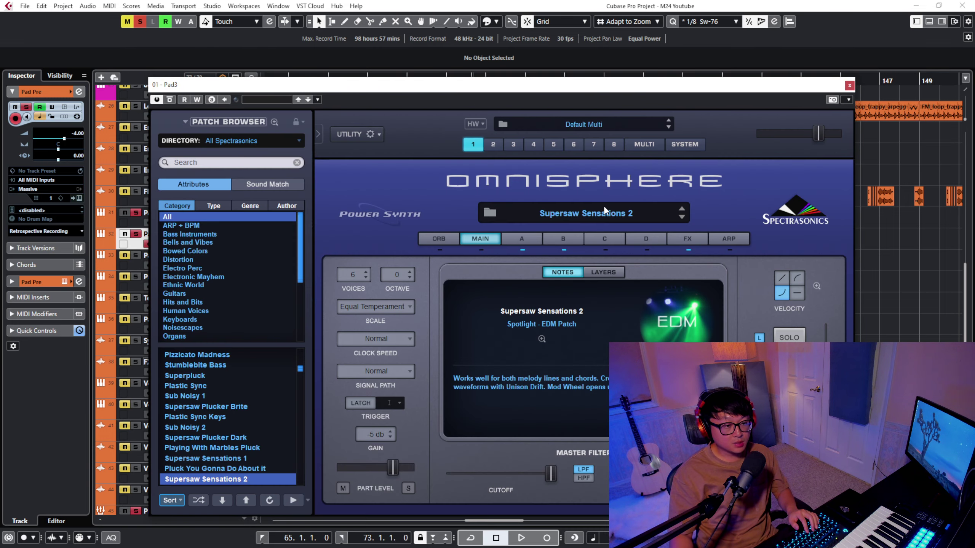
Open Pad3's Omnisphere instrument to examine its patch, and close it
{"action": "left_click", "coordinate": [849, 86]}
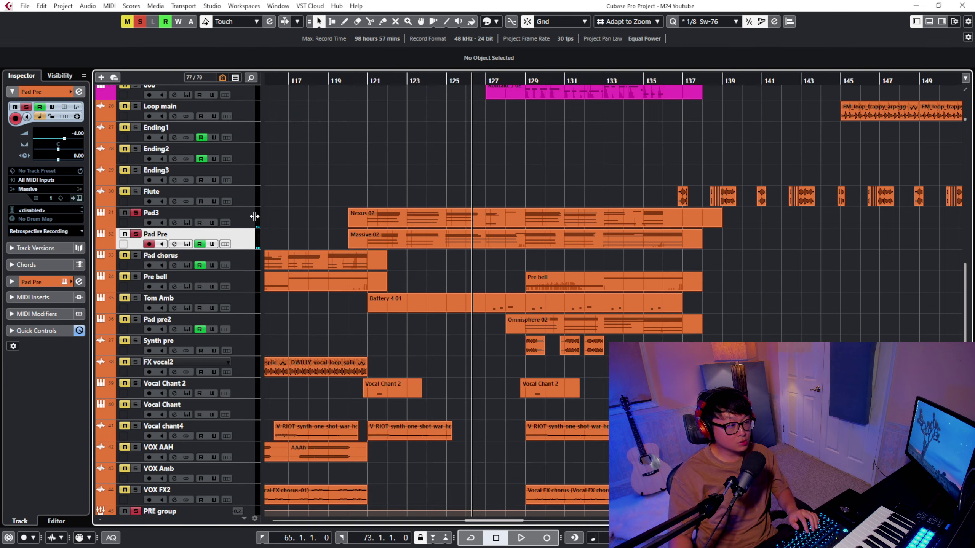
{"action": "left_click", "coordinate": [199, 212]}
{"action": "left_click", "coordinate": [187, 223]}
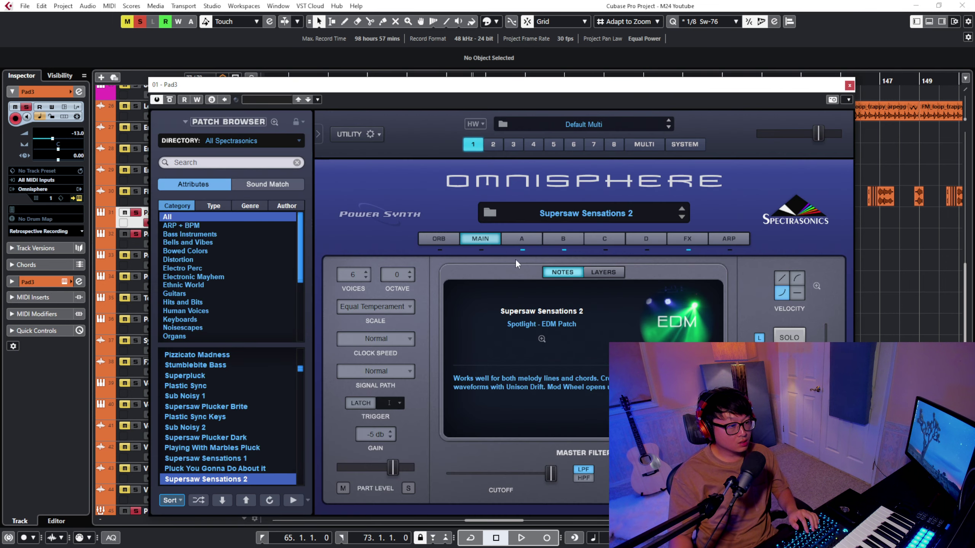
{"action": "left_click", "coordinate": [849, 86]}
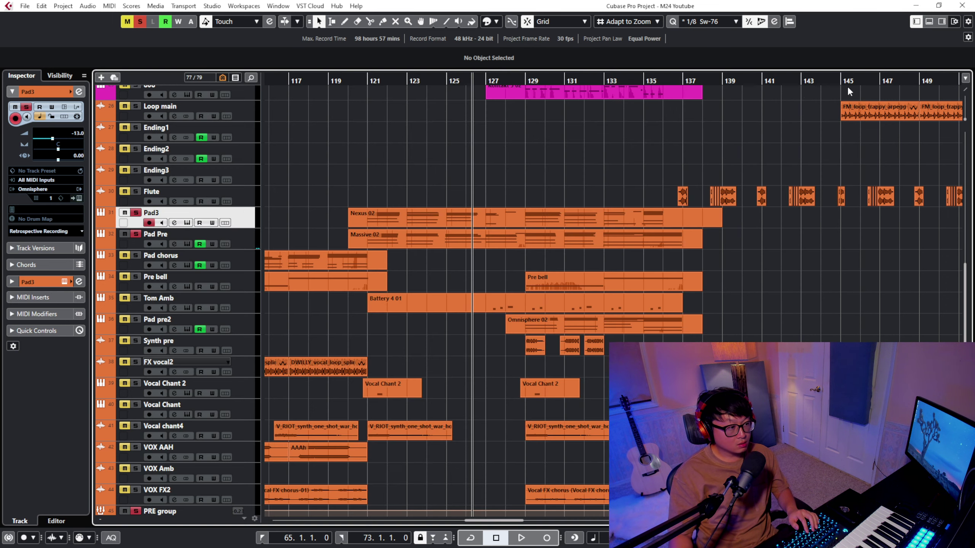
Open Pad Pre's Massive instrument to examine its sound, and close it
{"action": "left_click", "coordinate": [218, 239]}
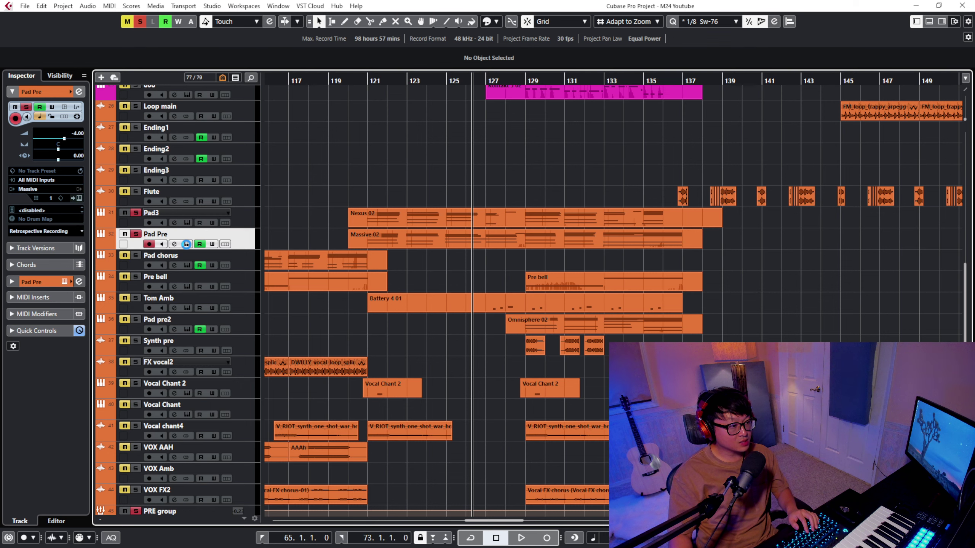
{"action": "left_click", "coordinate": [187, 245]}
{"action": "left_click_drag", "start_coordinate": [637, 185], "coordinate": [729, 102]}
{"action": "left_click", "coordinate": [760, 102]}
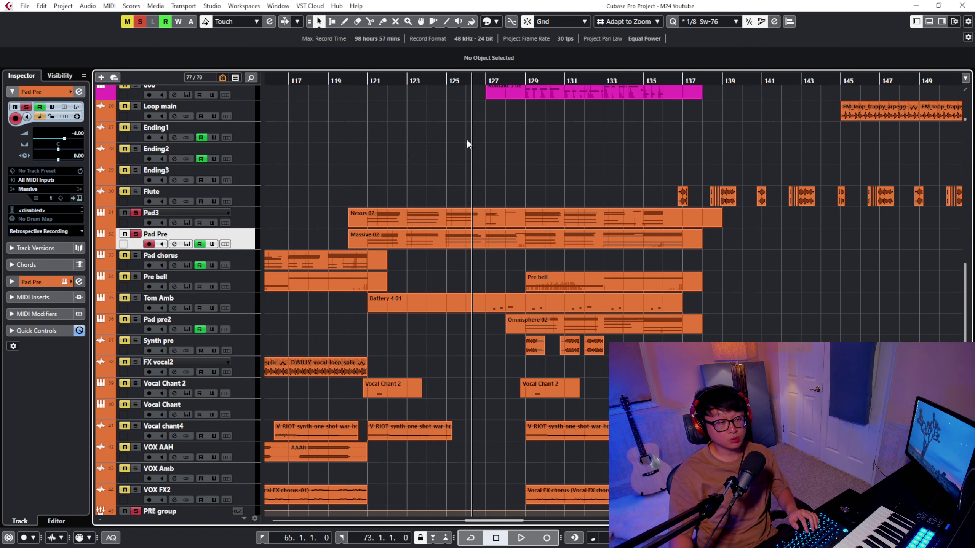
Resume playback of the soloed pads and add Pad pre2, Pre bell and Tom Amb to the solo
{"action": "scroll", "coordinate": [393, 156], "scroll_direction": "down", "scroll_amount": 6}
{"action": "scroll", "coordinate": [409, 212], "scroll_direction": "up", "scroll_amount": 4}
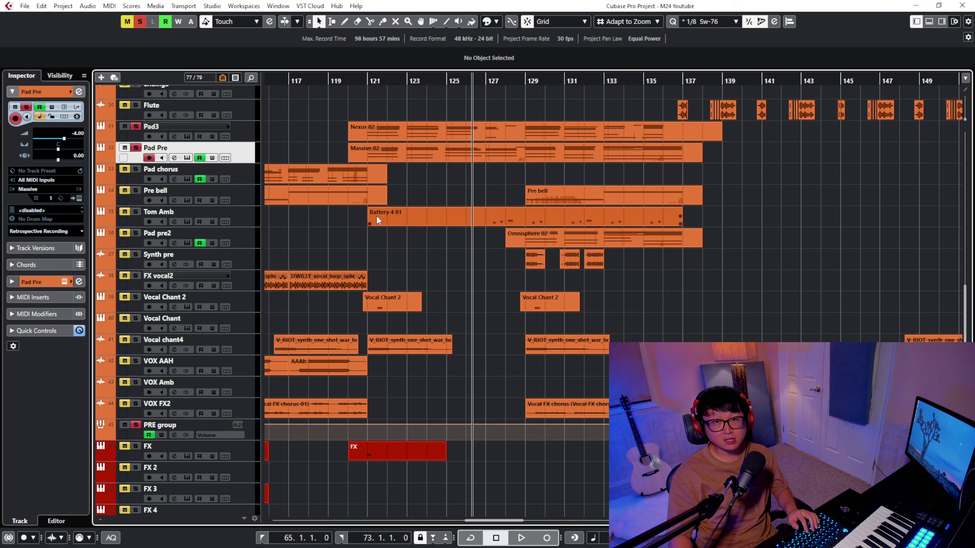
{"action": "left_click", "coordinate": [246, 220]}
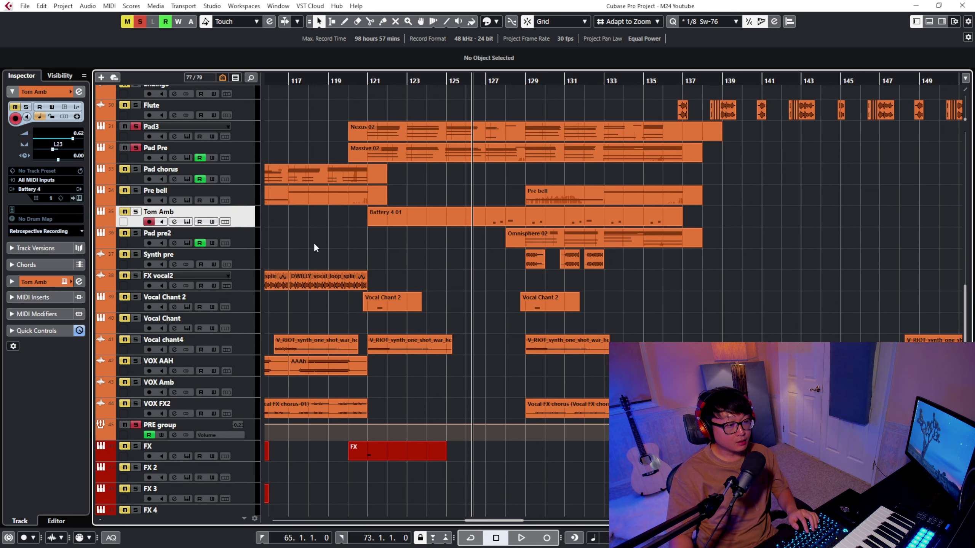
{"action": "key", "text": "space"}
{"action": "scroll", "coordinate": [314, 248], "scroll_direction": "down", "scroll_amount": 6}
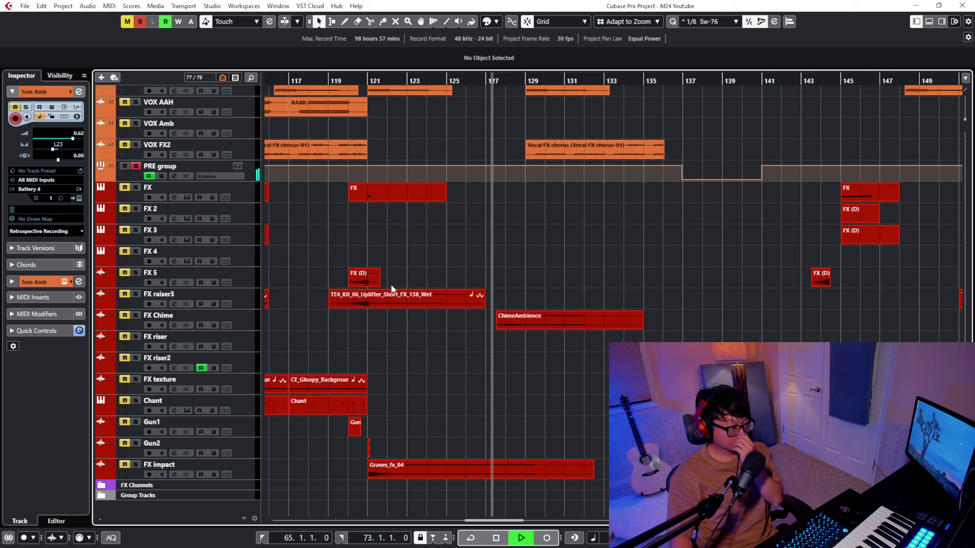
{"action": "scroll", "coordinate": [411, 276], "scroll_direction": "up", "scroll_amount": 4}
{"action": "scroll", "coordinate": [432, 270], "scroll_direction": "up", "scroll_amount": 4}
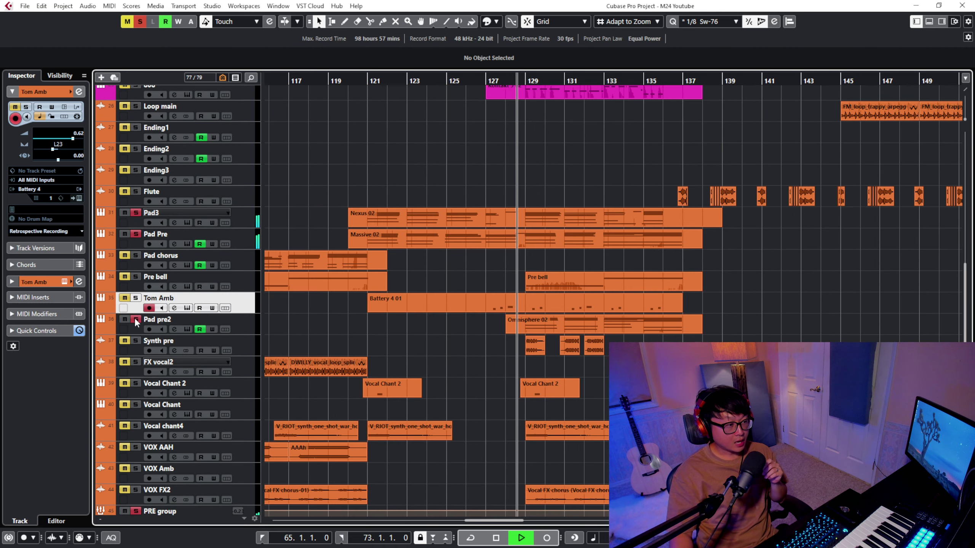
{"action": "left_click", "coordinate": [136, 277]}
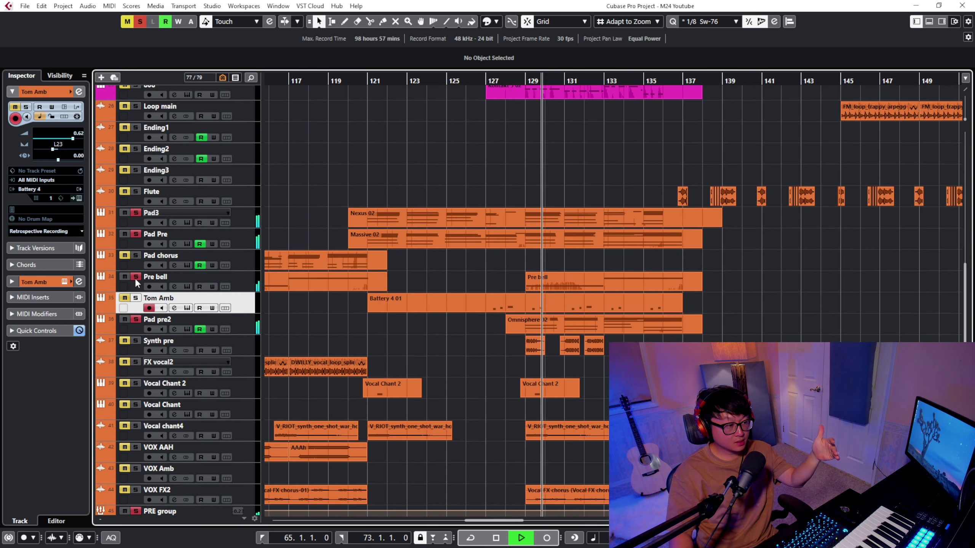
{"action": "left_click", "coordinate": [135, 277]}
{"action": "left_click", "coordinate": [135, 298]}
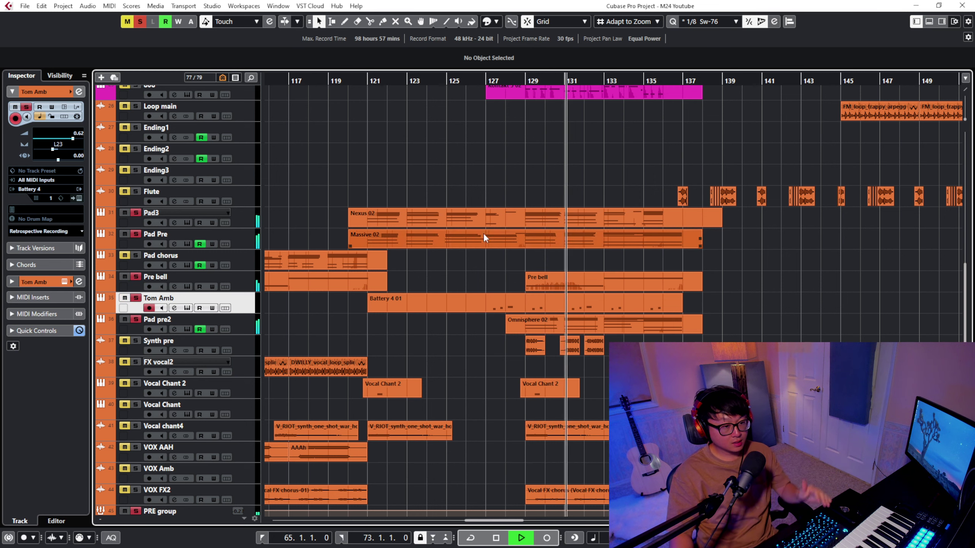
Add the 808 and Drum loop 160 tracks to the solo while playback continues
{"action": "scroll", "coordinate": [511, 185], "scroll_direction": "up", "scroll_amount": 4}
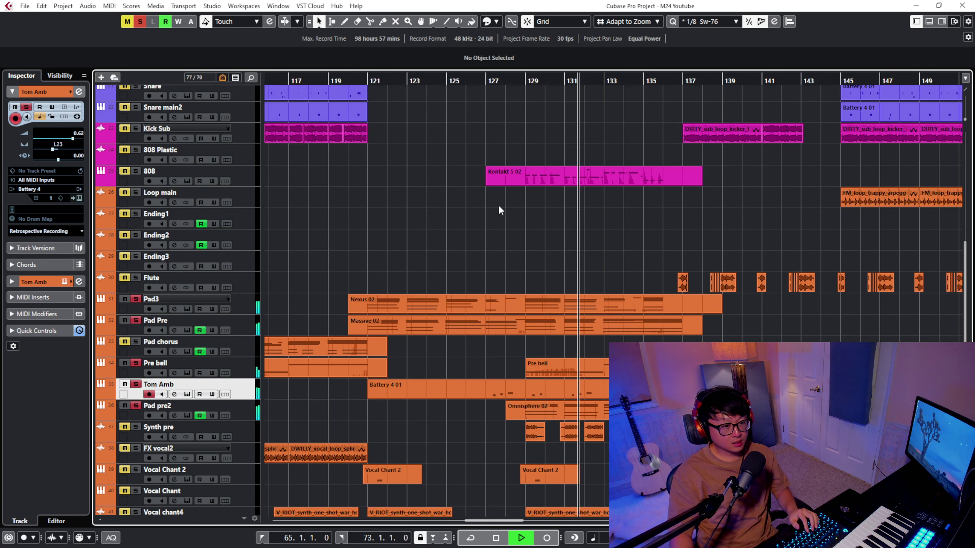
{"action": "left_click", "coordinate": [135, 171]}
{"action": "scroll", "coordinate": [530, 238], "scroll_direction": "up", "scroll_amount": 12}
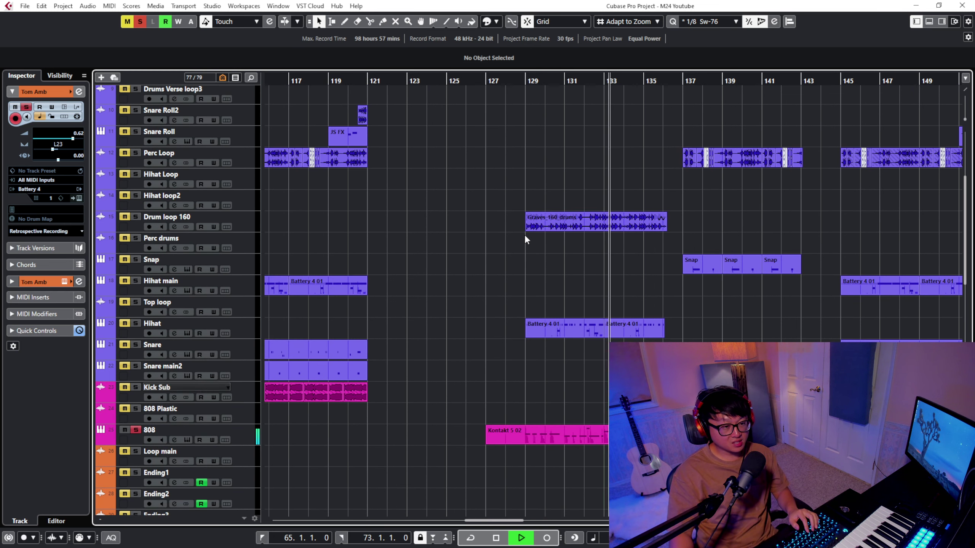
{"action": "left_click", "coordinate": [136, 217]}
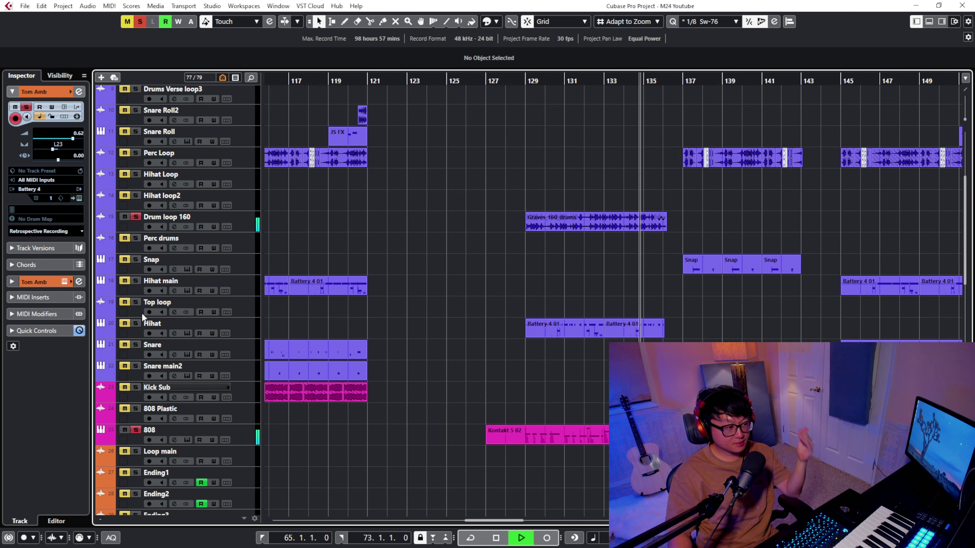
{"action": "scroll", "coordinate": [556, 181], "scroll_direction": "down", "scroll_amount": 12}
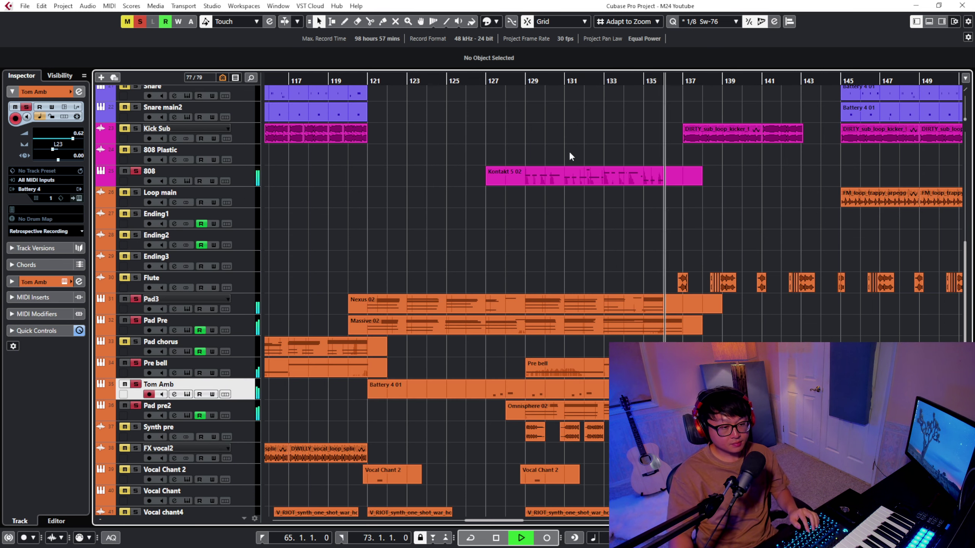
Replace the current track solos with Pre bell alone and audition it from bar 129
{"action": "key", "text": "space"}
{"action": "left_click", "coordinate": [141, 21]}
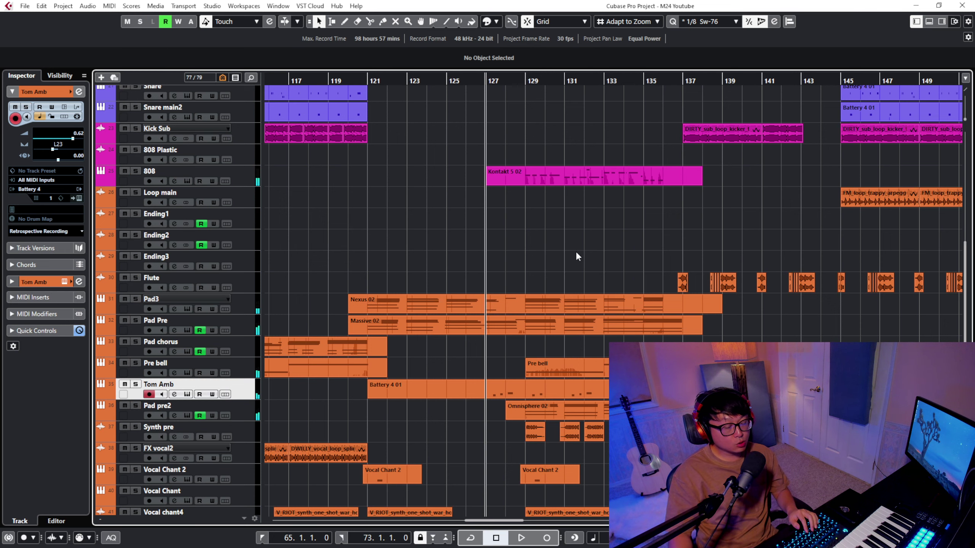
{"action": "scroll", "coordinate": [576, 252], "scroll_direction": "down", "scroll_amount": 12}
{"action": "key", "text": "shift+h"}
{"action": "scroll", "coordinate": [547, 279], "scroll_direction": "up", "scroll_amount": 4}
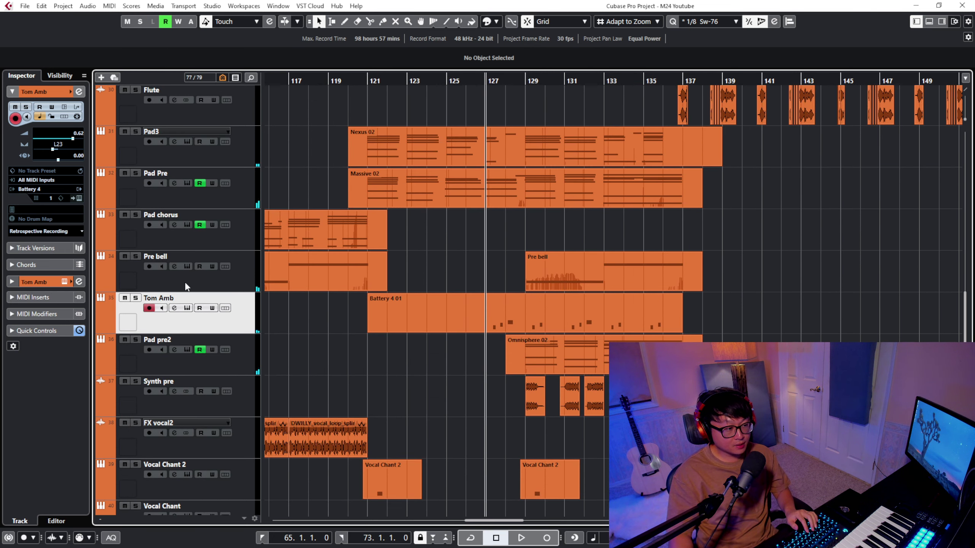
{"action": "left_click", "coordinate": [241, 282]}
{"action": "key", "text": "s"}
{"action": "left_click", "coordinate": [526, 81]}
{"action": "key", "text": "space"}
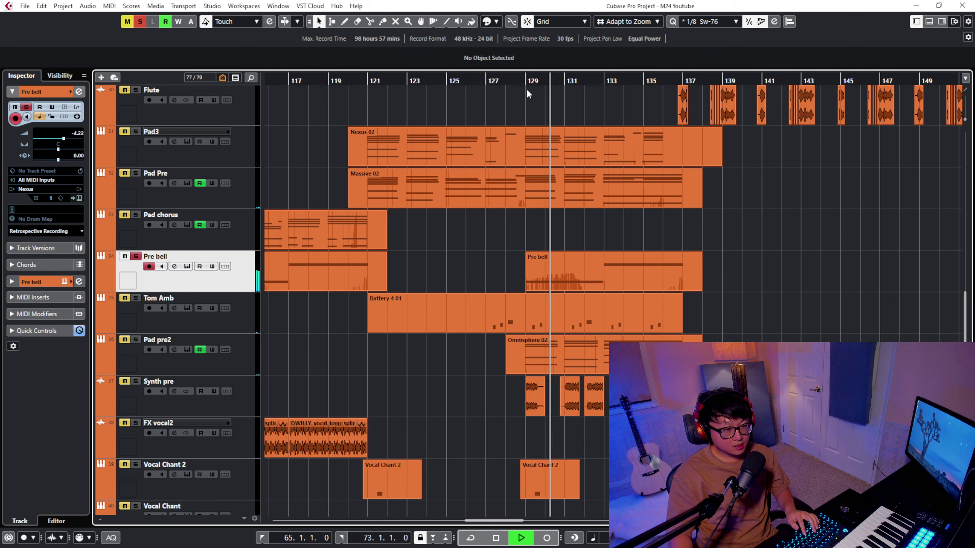
{"action": "key", "text": "space"}
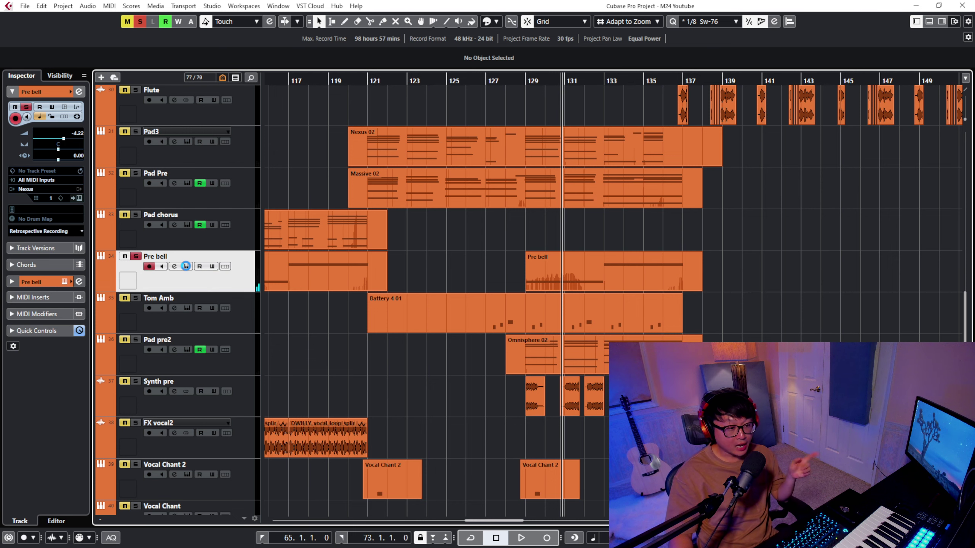
Open Pre bell's Nexus instrument to examine its Trap 3 preset, and close it
{"action": "left_click", "coordinate": [186, 266]}
{"action": "left_click", "coordinate": [596, 353]}
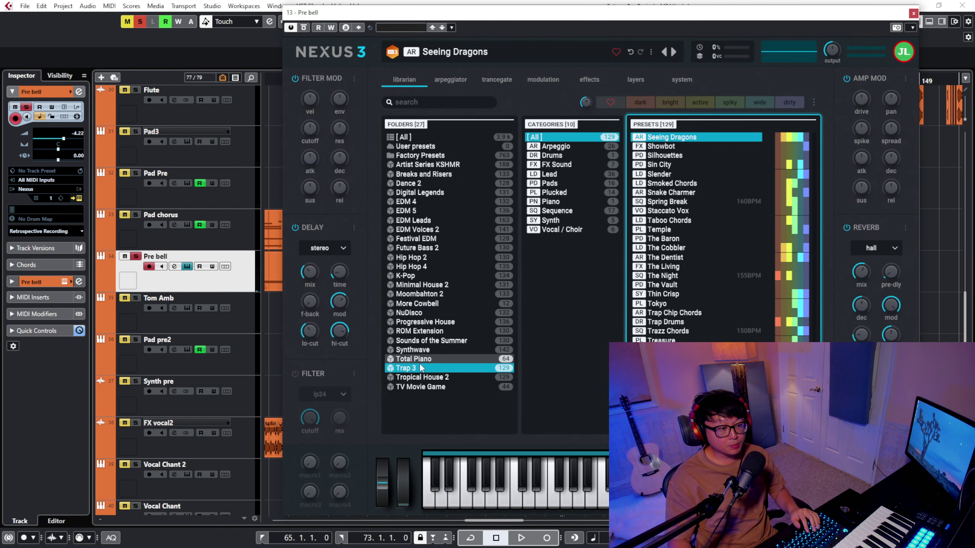
{"action": "left_click", "coordinate": [913, 15]}
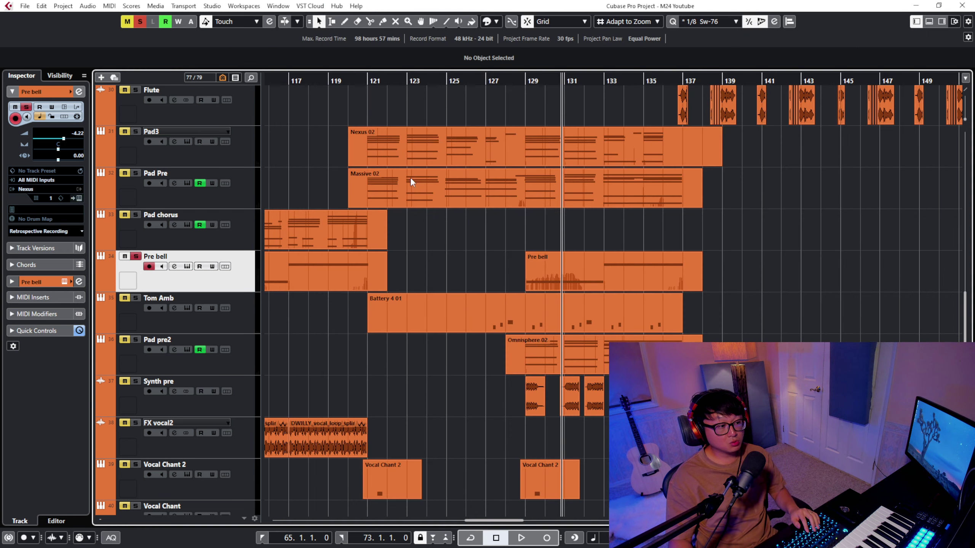
Open Pre bell's channel settings and set the playback loop to bars 129 through 137
{"action": "left_click", "coordinate": [175, 267]}
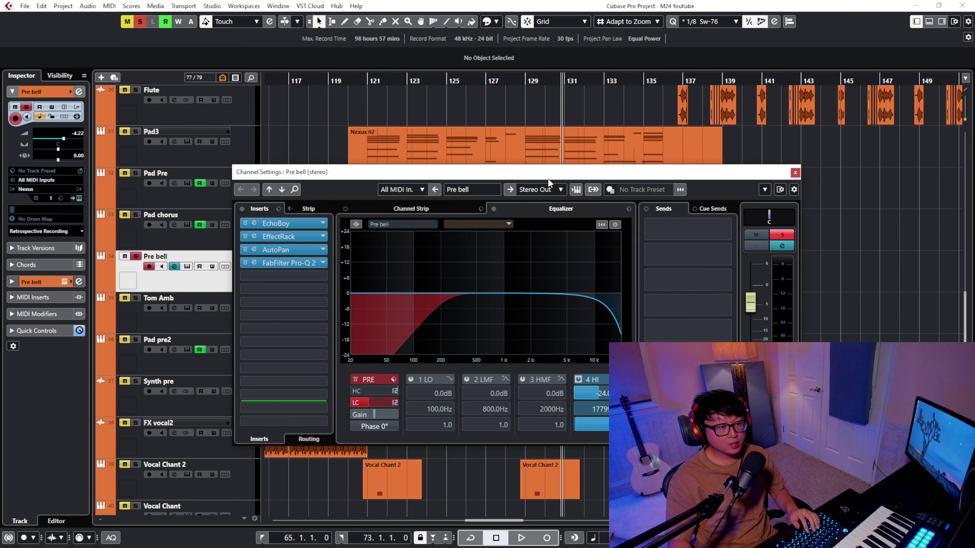
{"action": "left_click_drag", "start_coordinate": [533, 168], "coordinate": [558, 342]}
{"action": "left_click", "coordinate": [529, 81]}
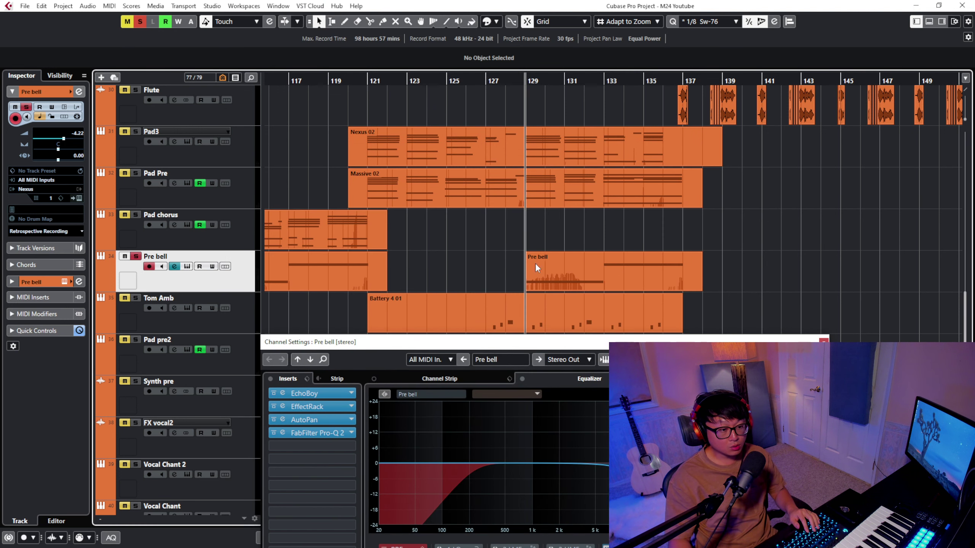
{"action": "left_click_drag", "start_coordinate": [532, 74], "coordinate": [664, 78]}
{"action": "left_click_drag", "start_coordinate": [608, 342], "coordinate": [642, 220]}
Play the looped Pre bell part, bypass all its inserts to hear the dry sound, and stop playback
{"action": "key", "text": "space"}
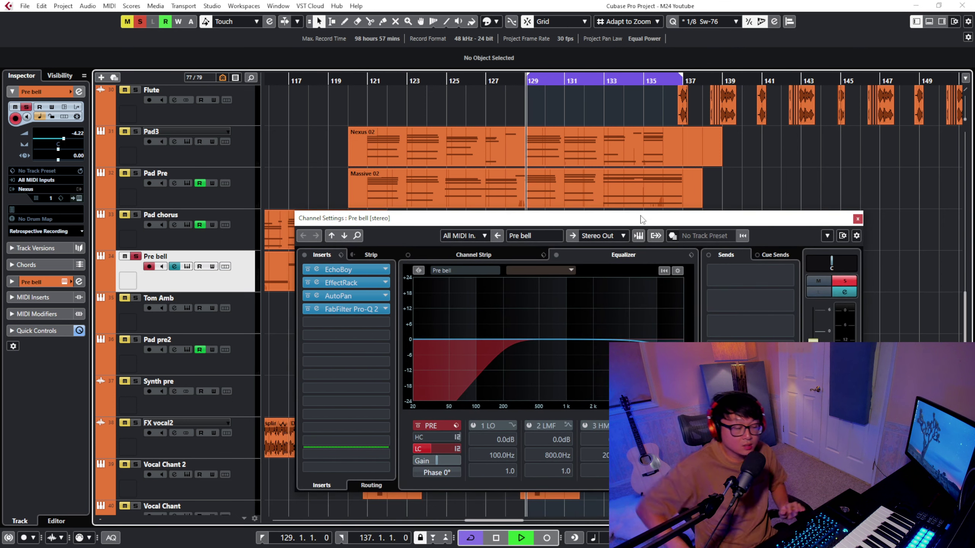
{"action": "left_click", "coordinate": [304, 256]}
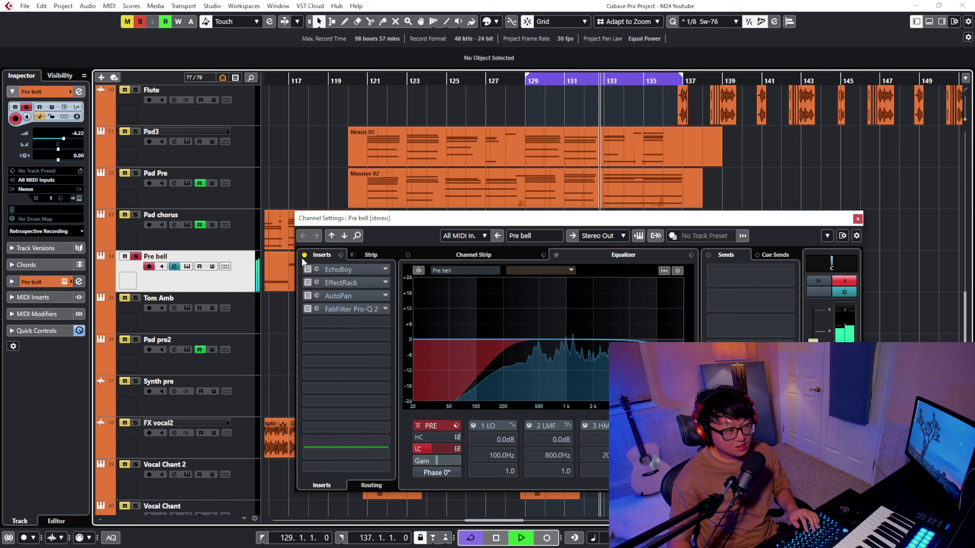
{"action": "key", "text": "space"}
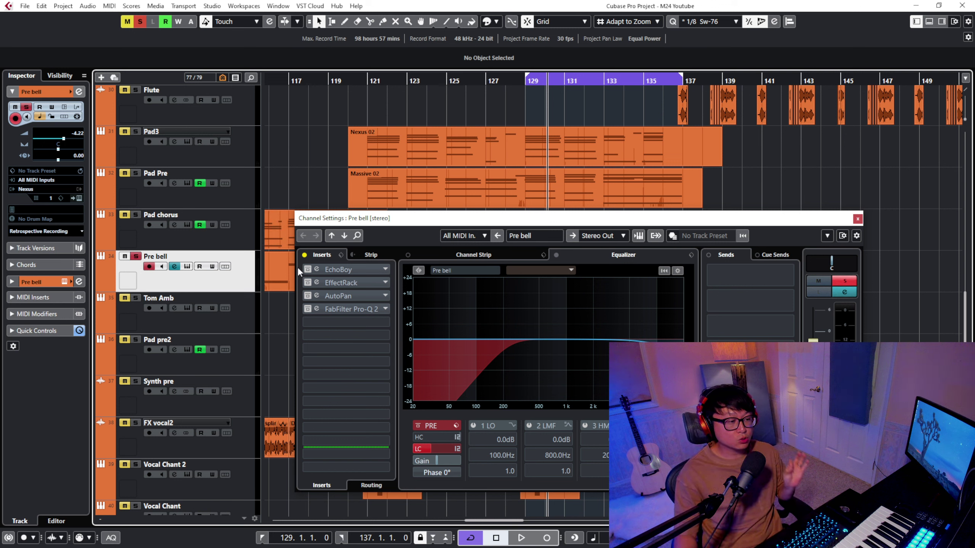
Reactivate Pre bell's EchoBoy insert, examine its settings and audition the echo in the loop
{"action": "left_click", "coordinate": [345, 270]}
{"action": "key", "text": "space"}
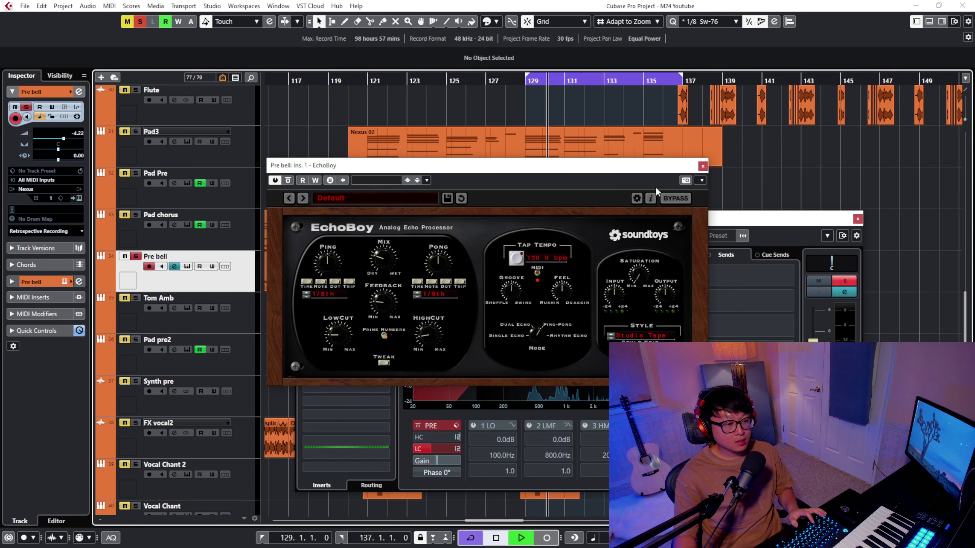
{"action": "left_click", "coordinate": [703, 166]}
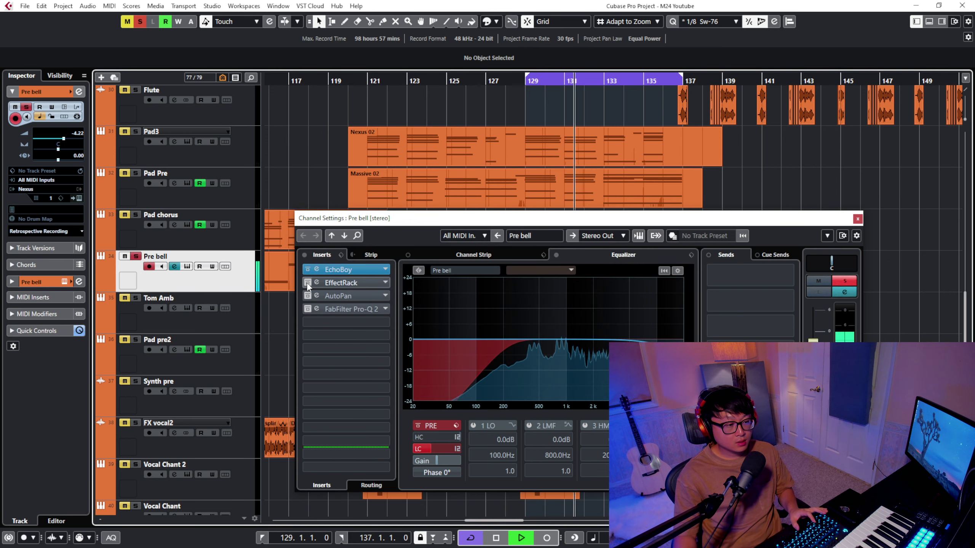
{"action": "key", "text": "space"}
Open and reactivate Pre bell's EffectRack insert, and audition the full effect chain in the loop
{"action": "left_click", "coordinate": [333, 283]}
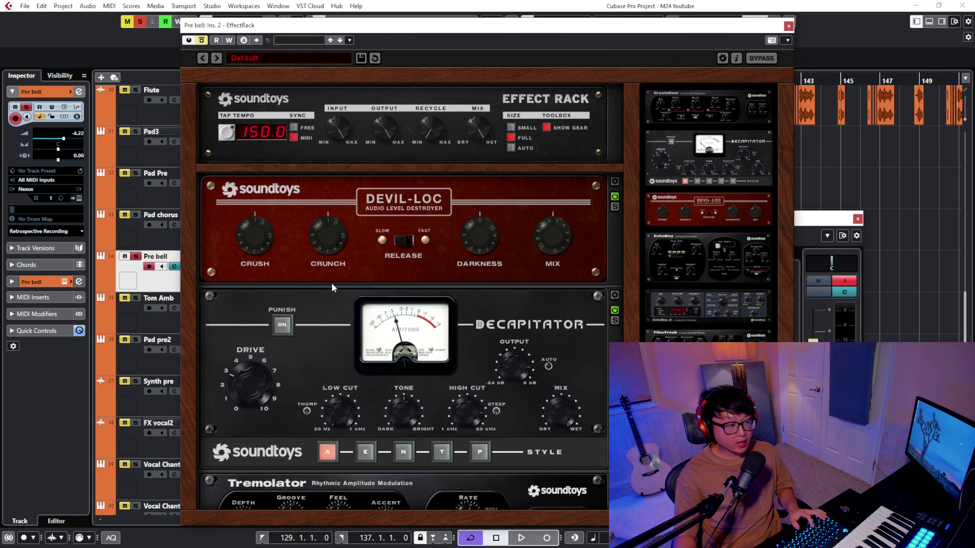
{"action": "left_click", "coordinate": [773, 41]}
{"action": "left_click", "coordinate": [356, 282]}
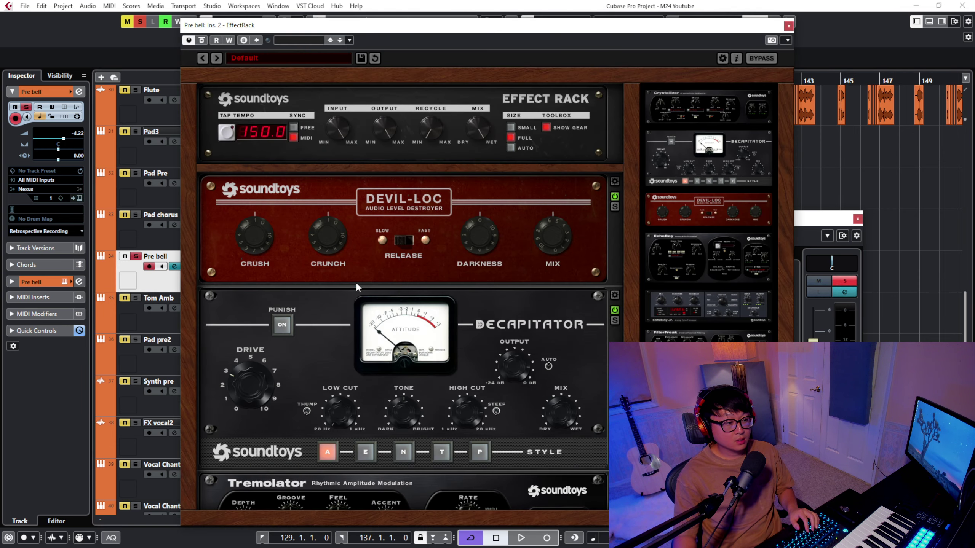
{"action": "mouse_move", "coordinate": [571, 25]}
{"action": "left_mouse_down"}
{"action": "mouse_move", "coordinate": [631, 7]}
{"action": "mouse_move", "coordinate": [602, 13]}
{"action": "mouse_move", "coordinate": [608, 179]}
{"action": "mouse_move", "coordinate": [583, 130]}
{"action": "mouse_move", "coordinate": [574, 31]}
{"action": "mouse_move", "coordinate": [572, 41]}
{"action": "left_mouse_up"}
{"action": "key", "text": "space"}
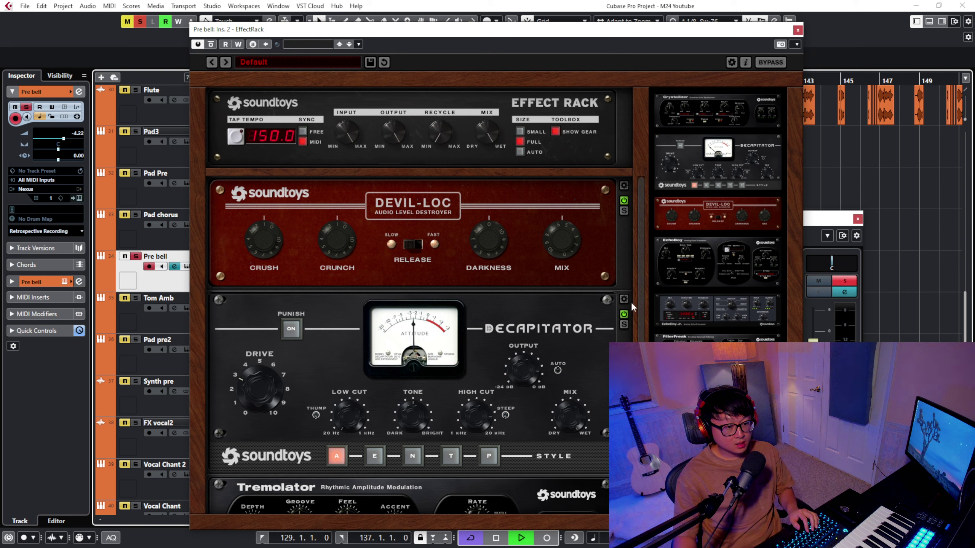
{"action": "key", "text": "space"}
Switch off the Devil-Loc, Decapitator, Tremolator and Crystallizer modules in the EffectRack
{"action": "scroll", "coordinate": [632, 307], "scroll_direction": "down", "scroll_amount": 3}
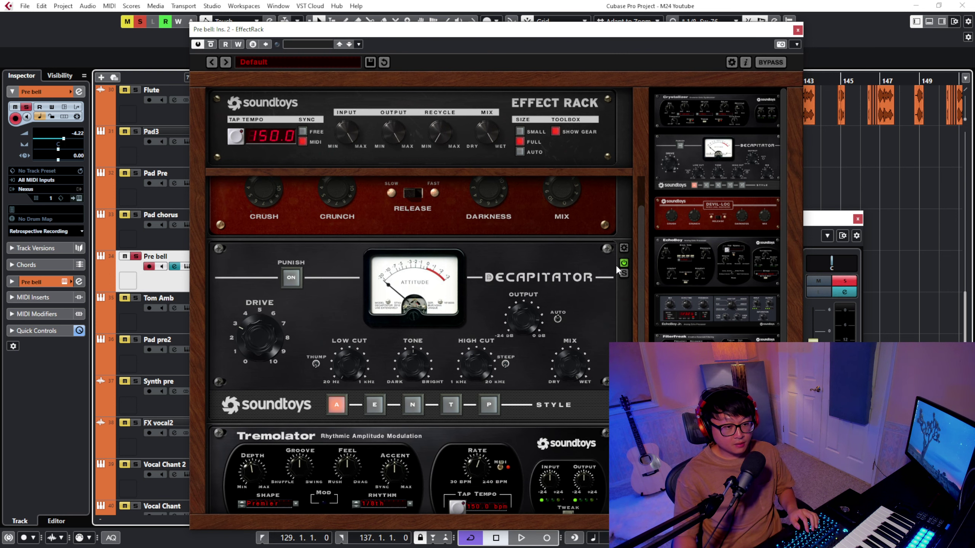
{"action": "scroll", "coordinate": [618, 269], "scroll_direction": "up", "scroll_amount": 3}
{"action": "left_click", "coordinate": [624, 200]}
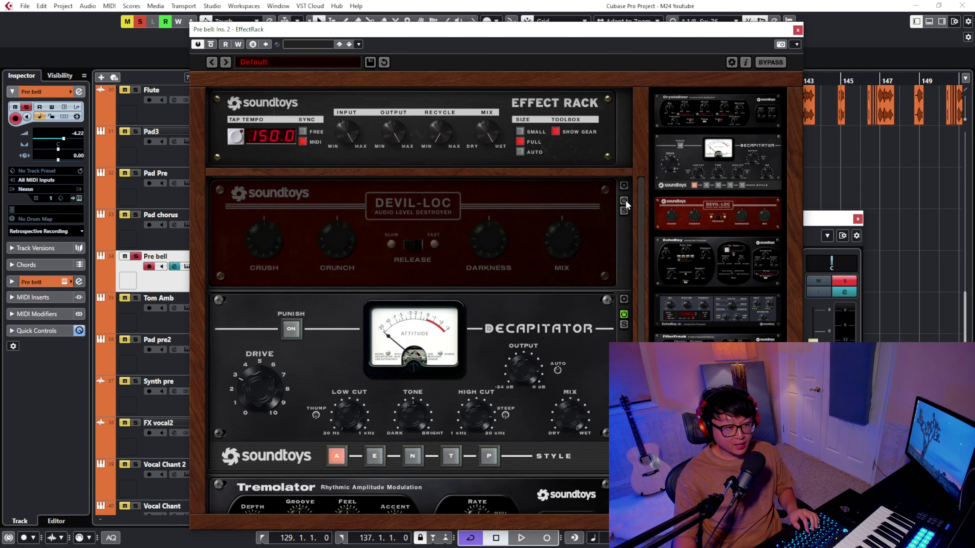
{"action": "left_click", "coordinate": [624, 315]}
{"action": "scroll", "coordinate": [623, 319], "scroll_direction": "down", "scroll_amount": 6}
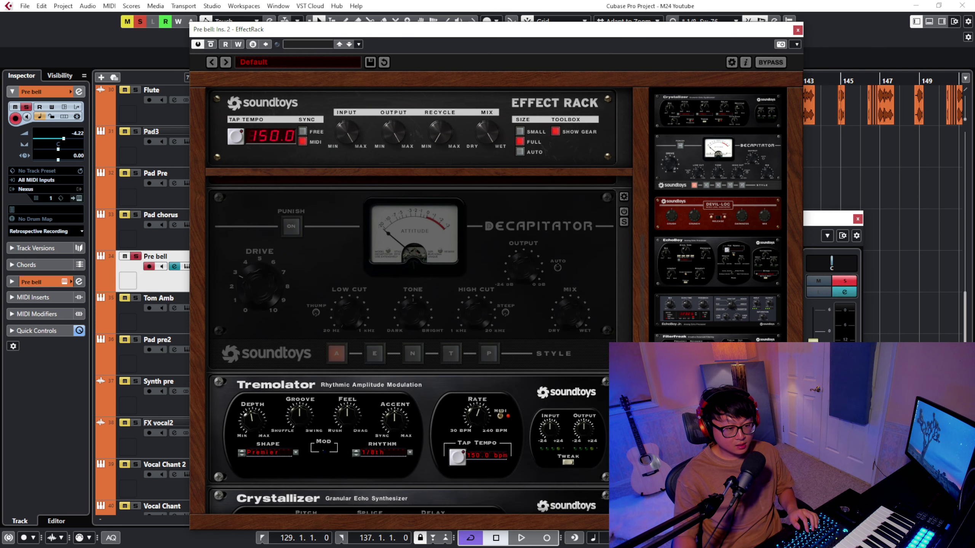
{"action": "left_click", "coordinate": [623, 397]}
{"action": "scroll", "coordinate": [624, 402], "scroll_direction": "down", "scroll_amount": 6}
{"action": "left_click", "coordinate": [624, 408]}
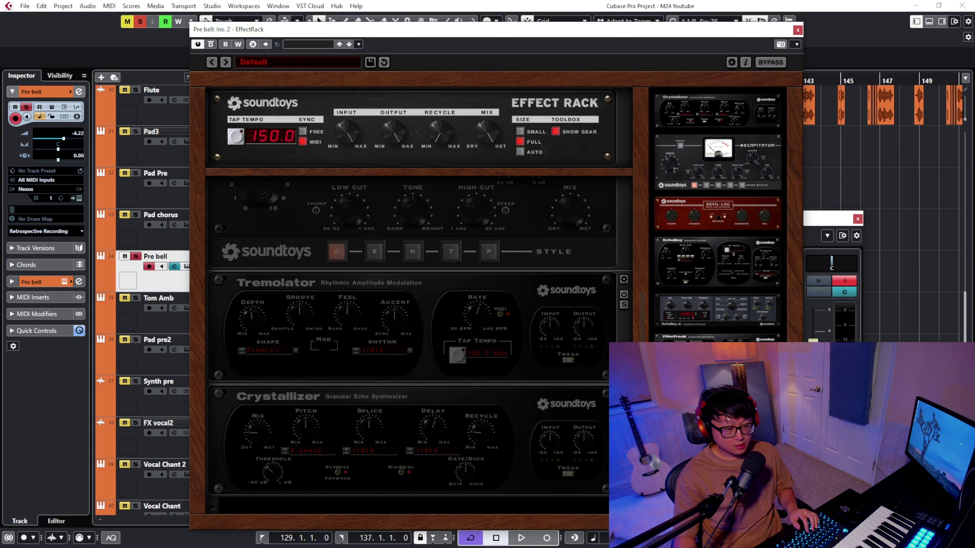
Switch the Devil-Loc and Decapitator modules back on one at a time while the Pre bell loop plays
{"action": "scroll", "coordinate": [576, 324], "scroll_direction": "up", "scroll_amount": 10}
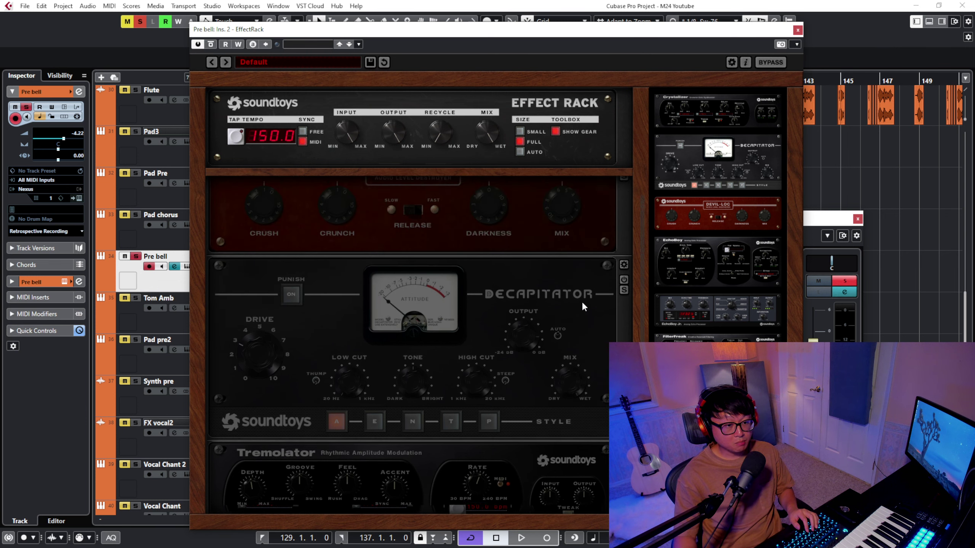
{"action": "scroll", "coordinate": [590, 307], "scroll_direction": "up", "scroll_amount": 2}
{"action": "mouse_move", "coordinate": [577, 28]}
{"action": "left_mouse_down"}
{"action": "mouse_move", "coordinate": [593, 56]}
{"action": "mouse_move", "coordinate": [588, 26]}
{"action": "left_mouse_up"}
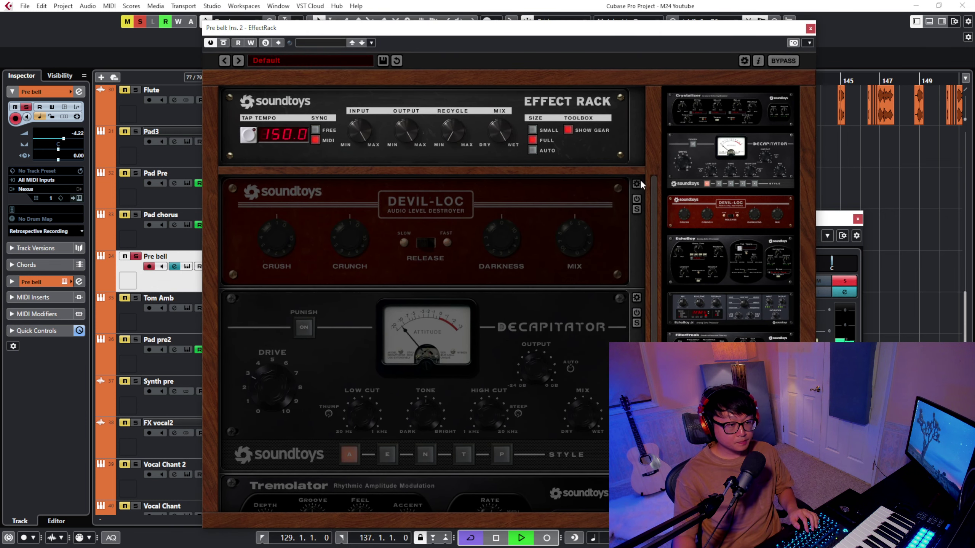
{"action": "left_click", "coordinate": [636, 199]}
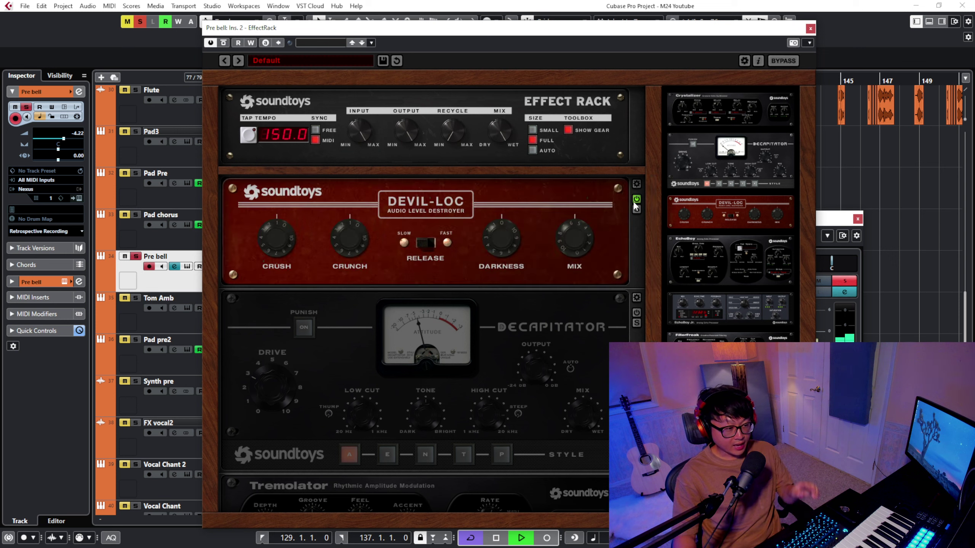
{"action": "scroll", "coordinate": [633, 240], "scroll_direction": "down", "scroll_amount": 2}
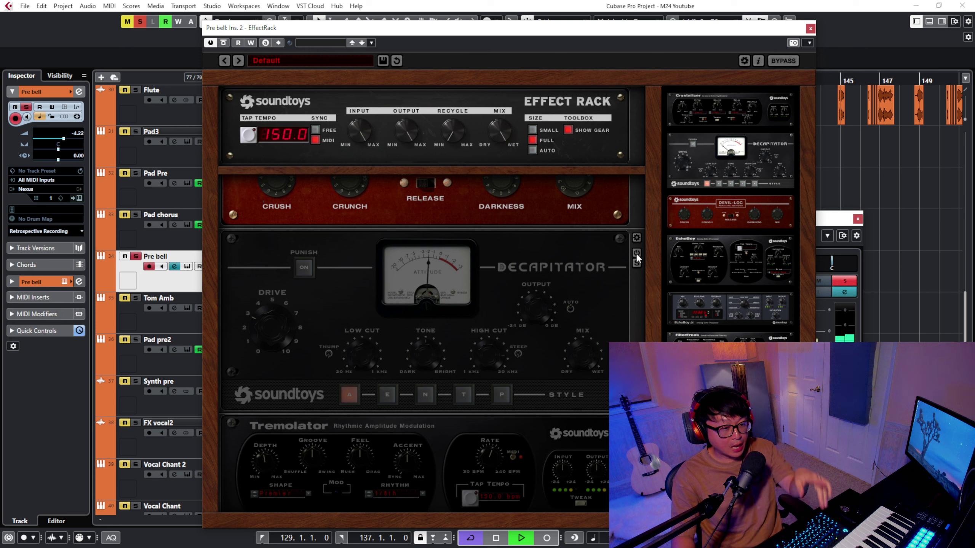
{"action": "left_click", "coordinate": [636, 253]}
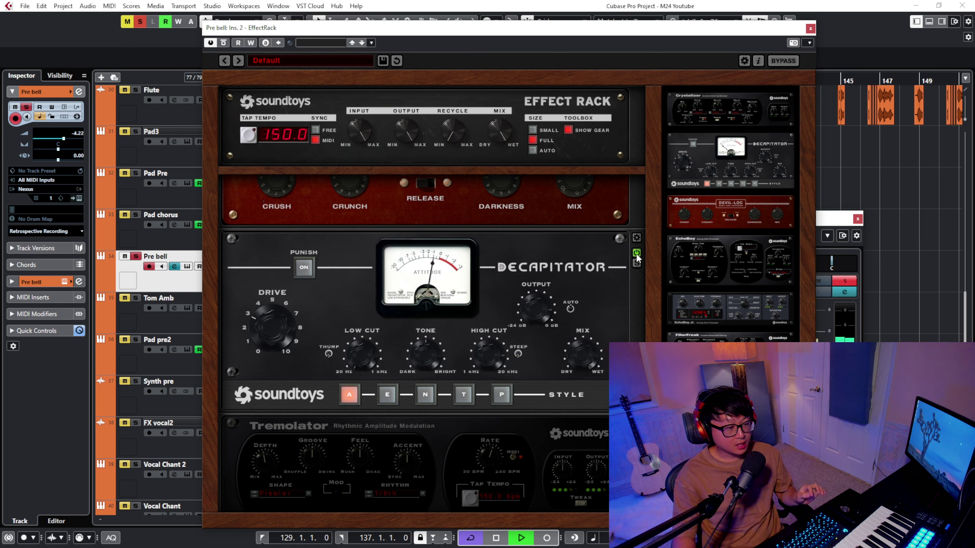
{"action": "scroll", "coordinate": [587, 272], "scroll_direction": "up", "scroll_amount": 1}
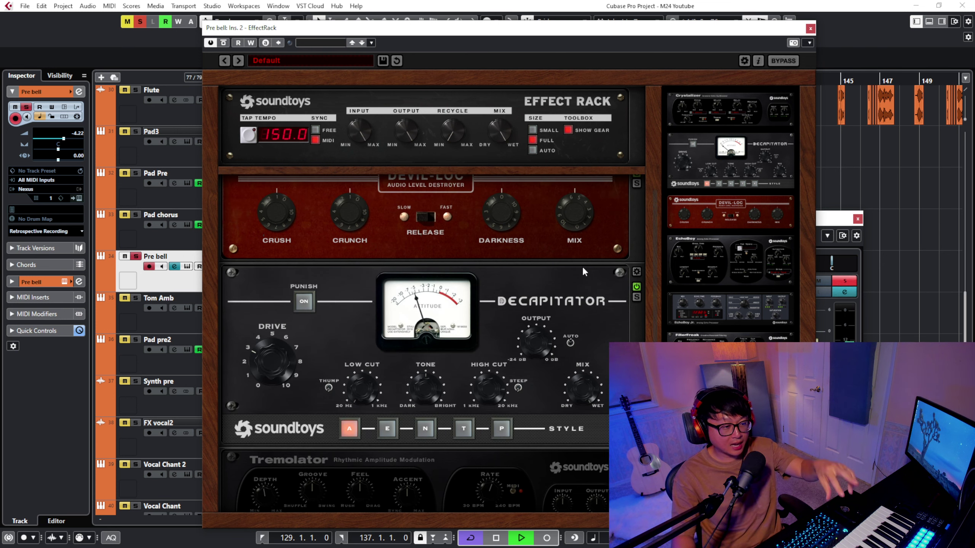
Switch the Tremolator and Crystallizer modules back on, audition each in the loop, and close the EffectRack
{"action": "scroll", "coordinate": [589, 263], "scroll_direction": "down", "scroll_amount": 2}
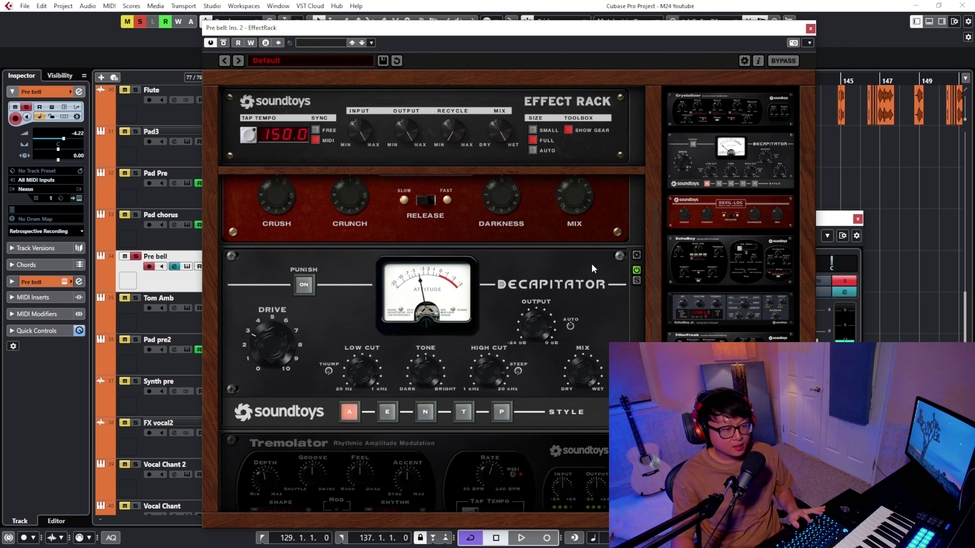
{"action": "scroll", "coordinate": [603, 270], "scroll_direction": "down", "scroll_amount": 3}
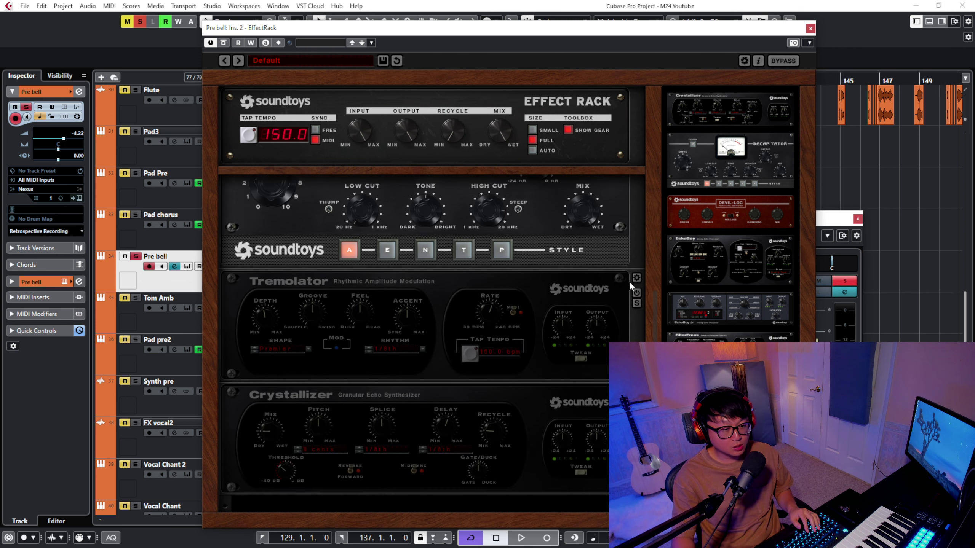
{"action": "left_click", "coordinate": [635, 284]}
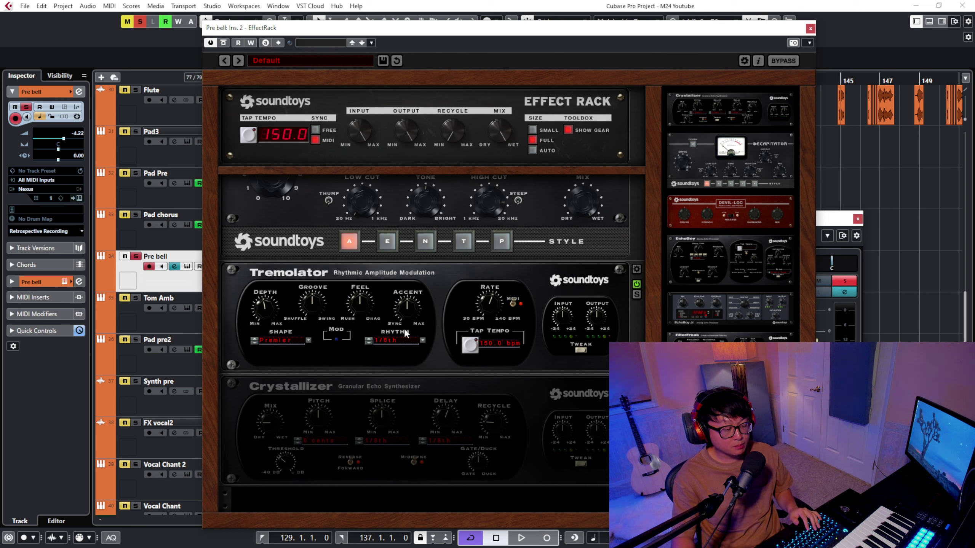
{"action": "key", "text": "space"}
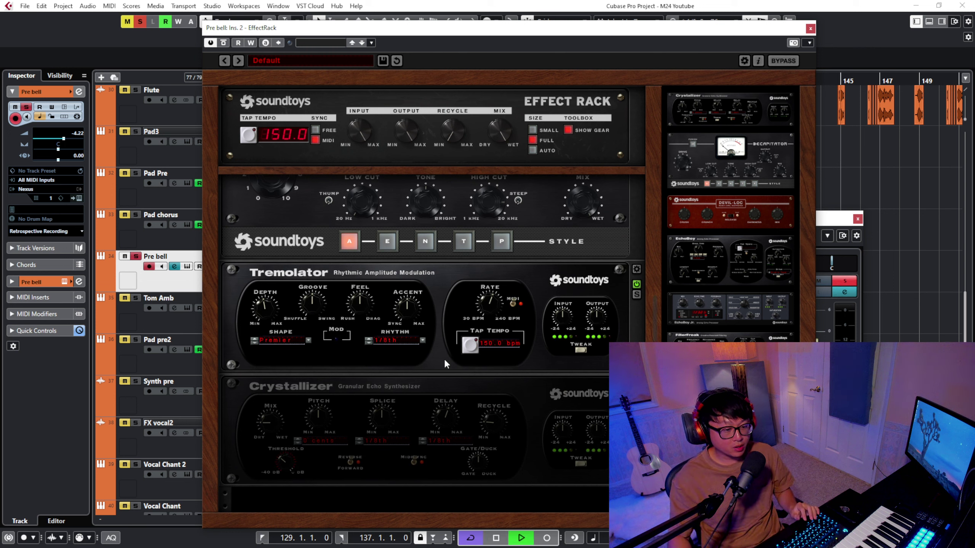
{"action": "scroll", "coordinate": [423, 308], "scroll_direction": "down", "scroll_amount": 1}
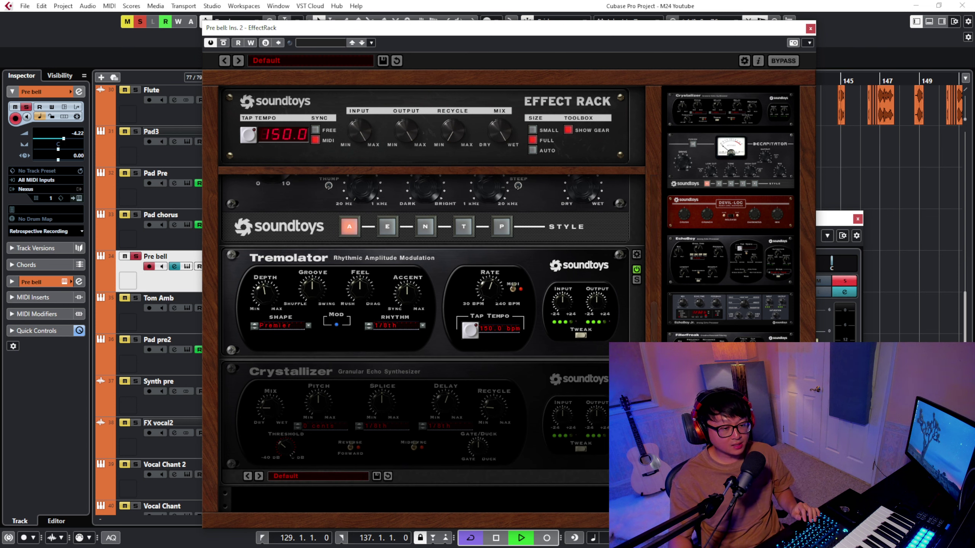
{"action": "scroll", "coordinate": [423, 307], "scroll_direction": "up", "scroll_amount": 1}
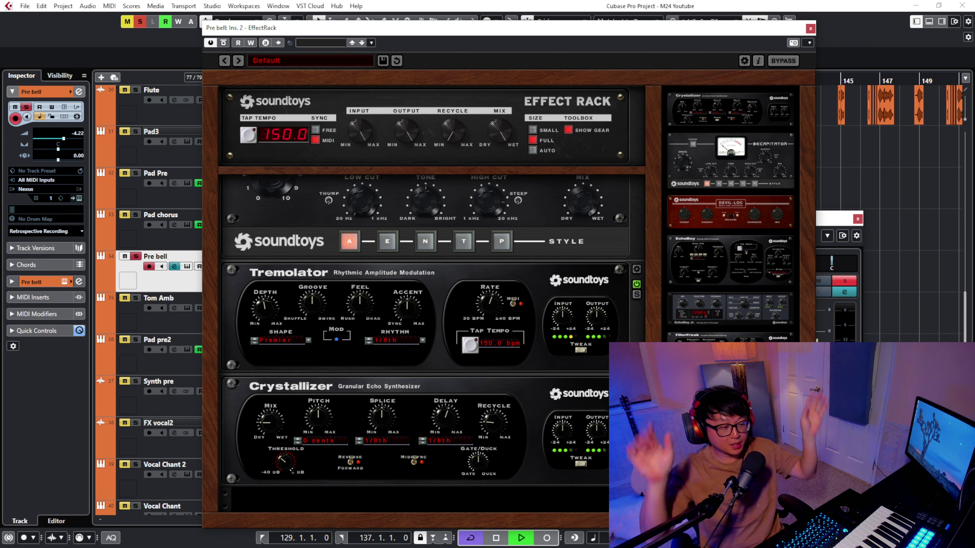
{"action": "left_click", "coordinate": [811, 29]}
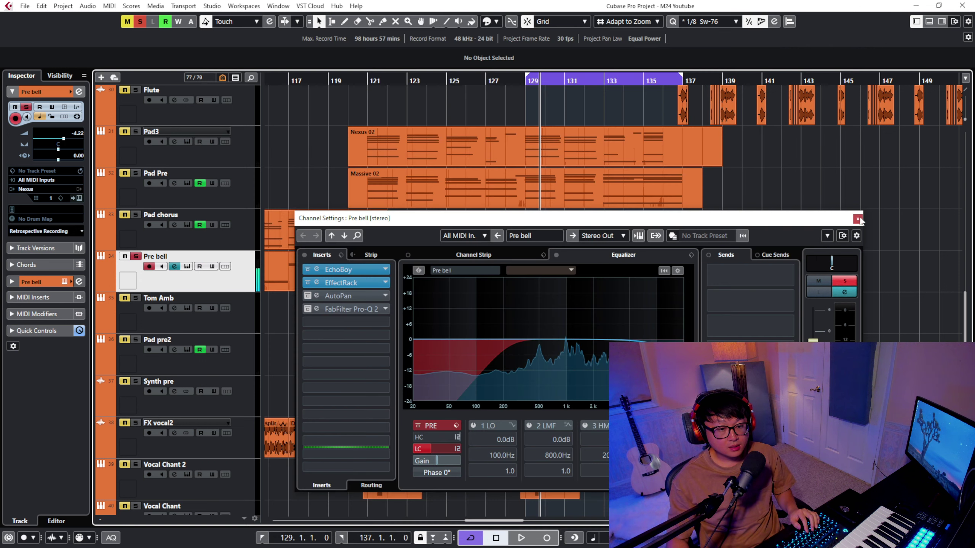
Reactivate Pre bell's AutoPan insert and open it beside the channel settings to audition its panning curve
{"action": "left_click", "coordinate": [858, 219]}
{"action": "left_click", "coordinate": [175, 267]}
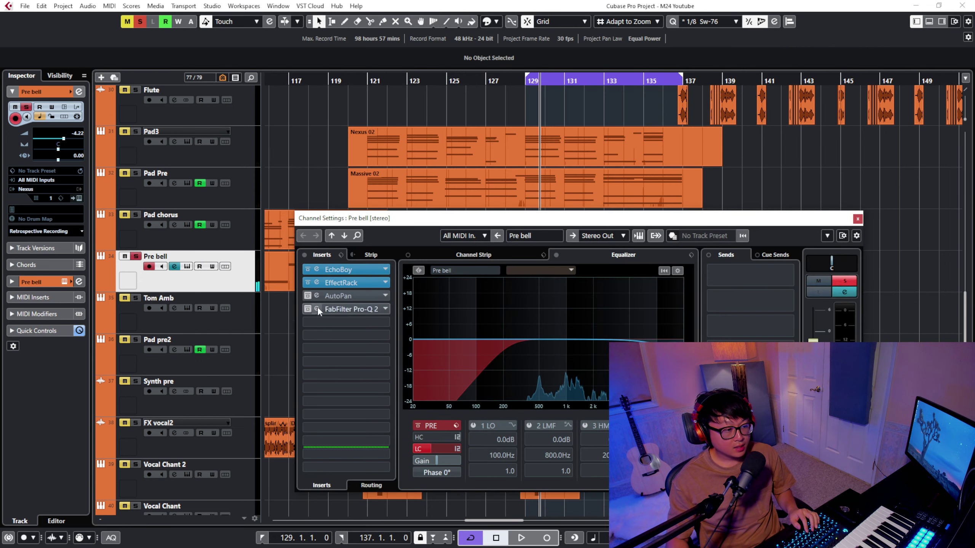
{"action": "left_click", "coordinate": [348, 296]}
{"action": "left_click_drag", "start_coordinate": [384, 140], "coordinate": [796, 126]}
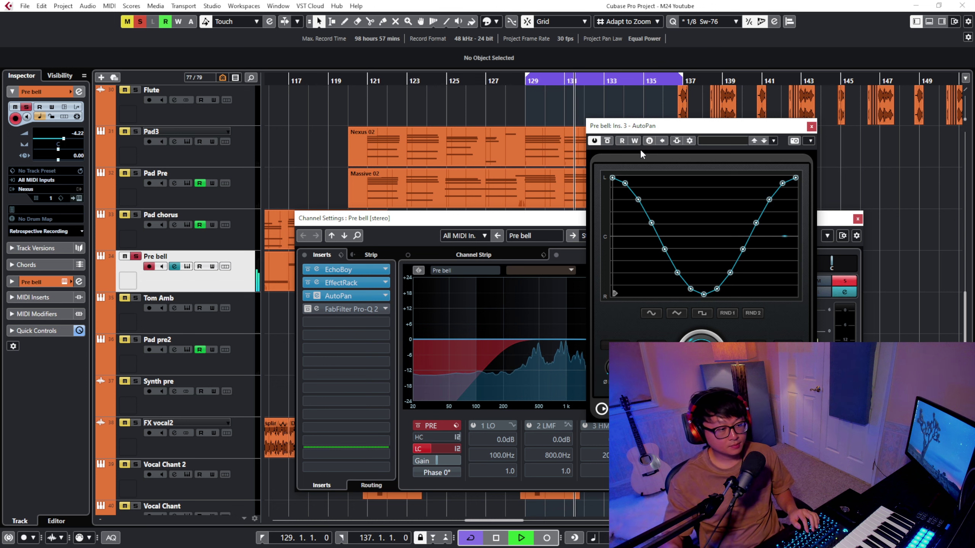
Reactivate Pre bell's FabFilter Pro-Q 2 insert and open it to audition its EQ curve in the loop
{"action": "key", "text": "space"}
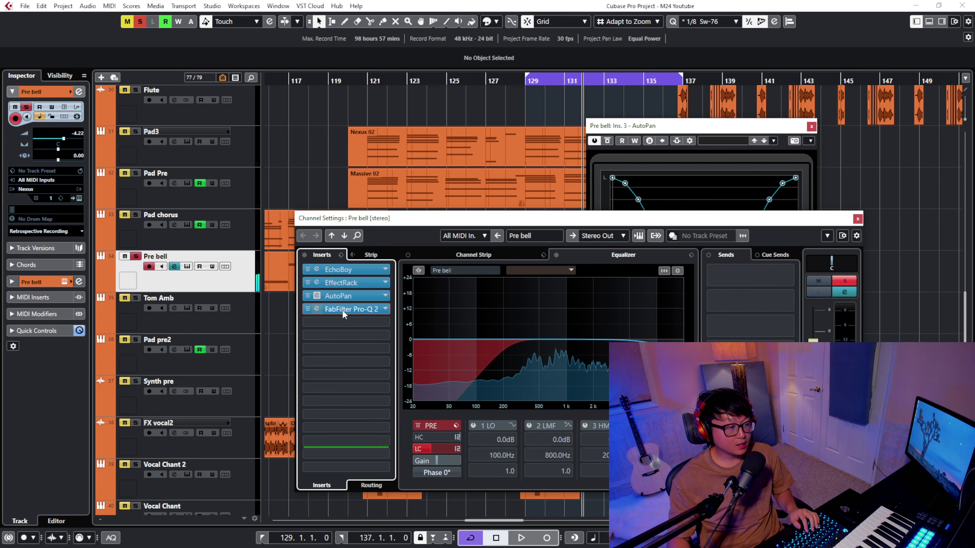
{"action": "left_click", "coordinate": [342, 310]}
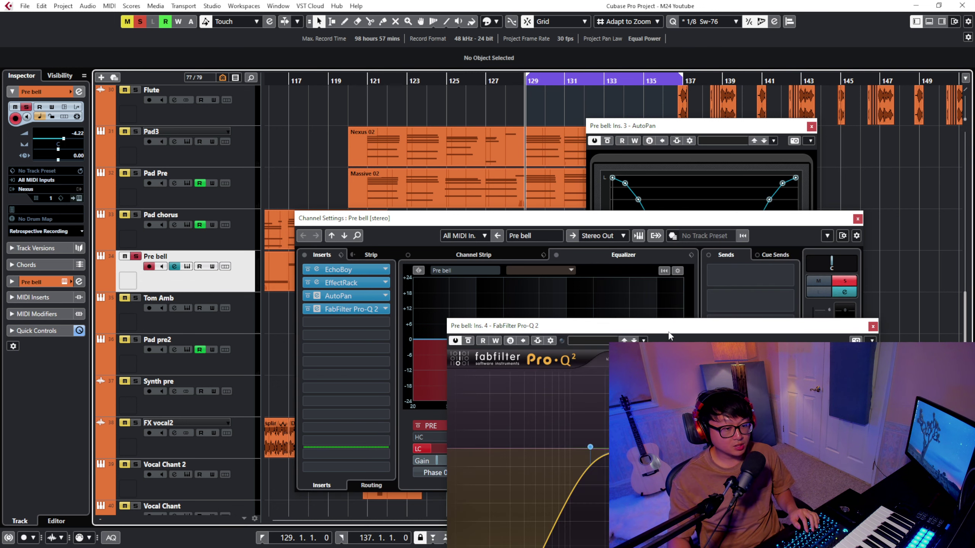
{"action": "left_click_drag", "start_coordinate": [668, 335], "coordinate": [606, 132]}
{"action": "key", "text": "space"}
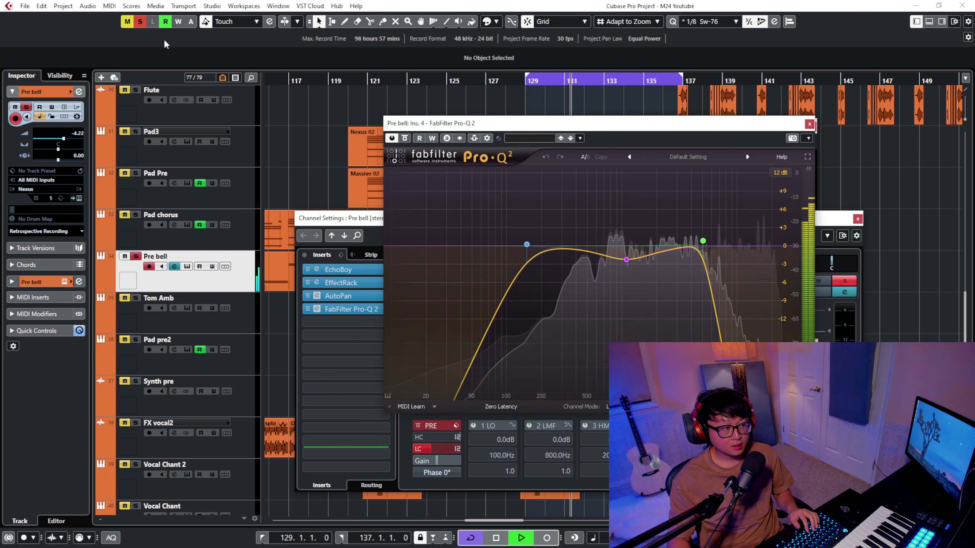
Clear every mute and solo state and restart the loop to hear Pre bell within the full mix
{"action": "left_click", "coordinate": [140, 21]}
{"action": "key", "text": "space"}
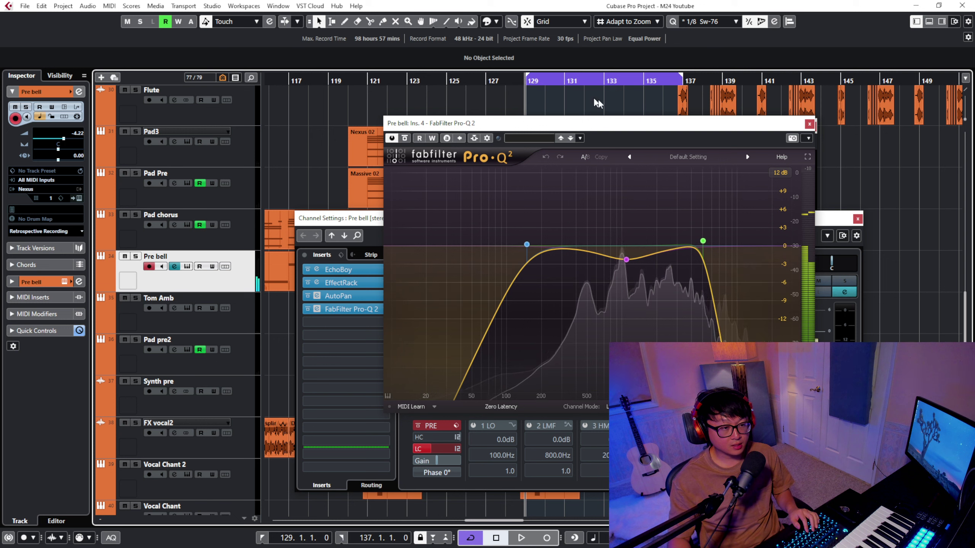
{"action": "key", "text": "space"}
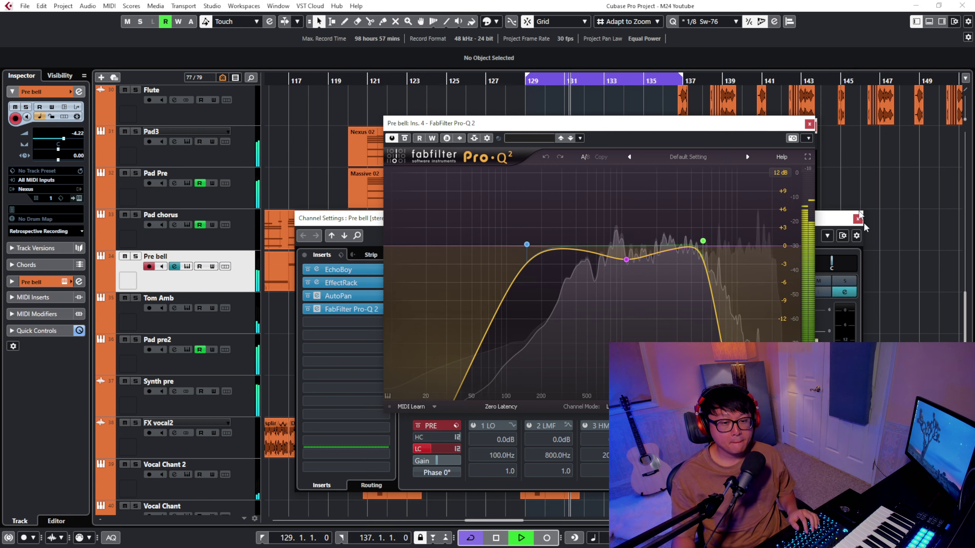
Close the Pro-Q 2, AutoPan and Pre bell channel settings windows
{"action": "left_click", "coordinate": [809, 124]}
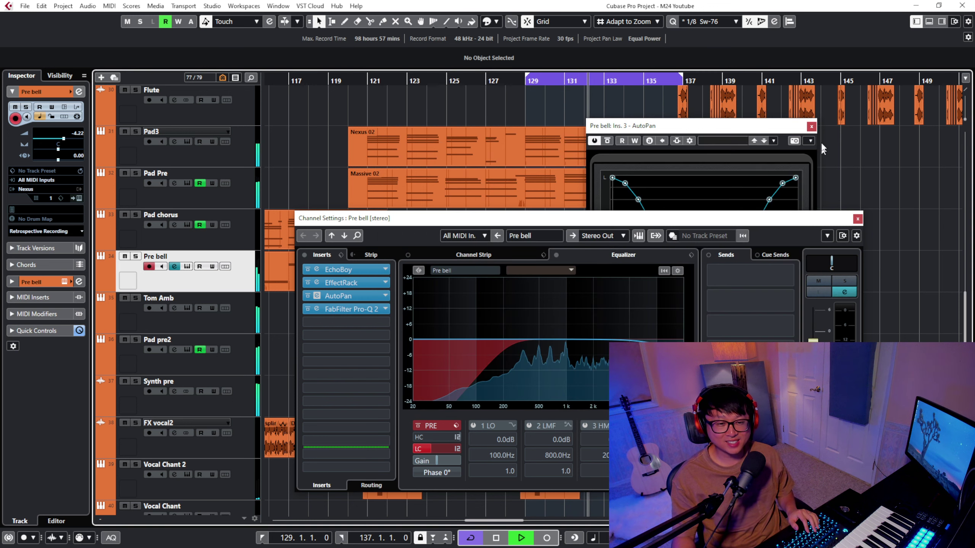
{"action": "left_click", "coordinate": [810, 126]}
{"action": "left_click", "coordinate": [857, 219]}
Switch off the loop over bars 129 to 137 and return to the Object Selection tool while playback continues
{"action": "key", "text": "5"}
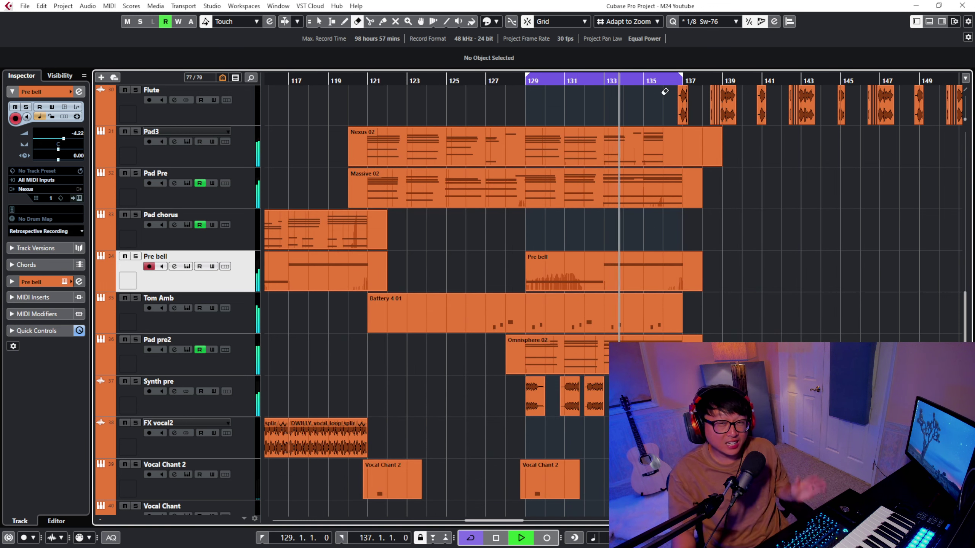
{"action": "left_click", "coordinate": [642, 78]}
{"action": "key", "text": "shift+g"}
{"action": "key", "text": "1"}
{"action": "key", "text": "g"}
{"action": "key", "text": "shift+g"}
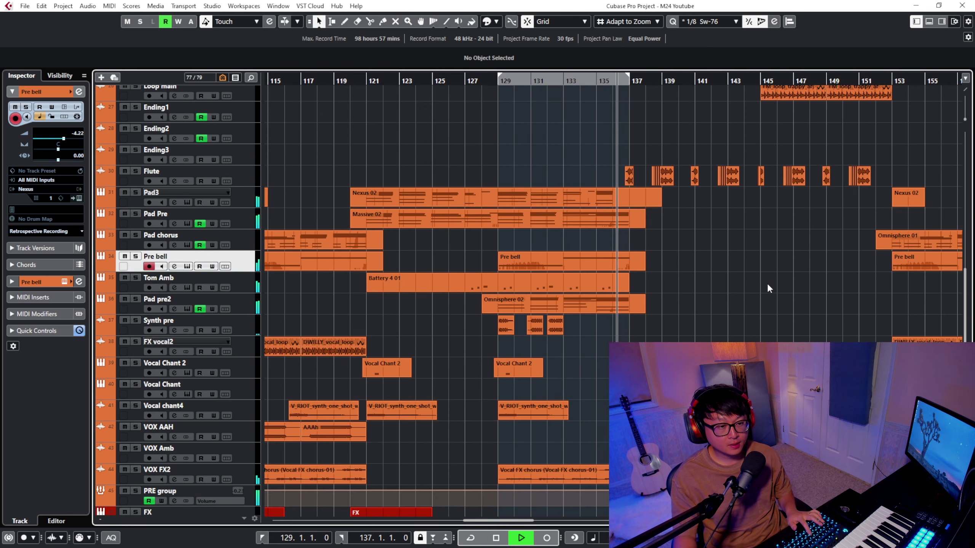
Examine which drum, melodic and FX tracks play as the arrangement moves past bar 137
{"action": "scroll", "coordinate": [756, 294], "scroll_direction": "down", "scroll_amount": 5}
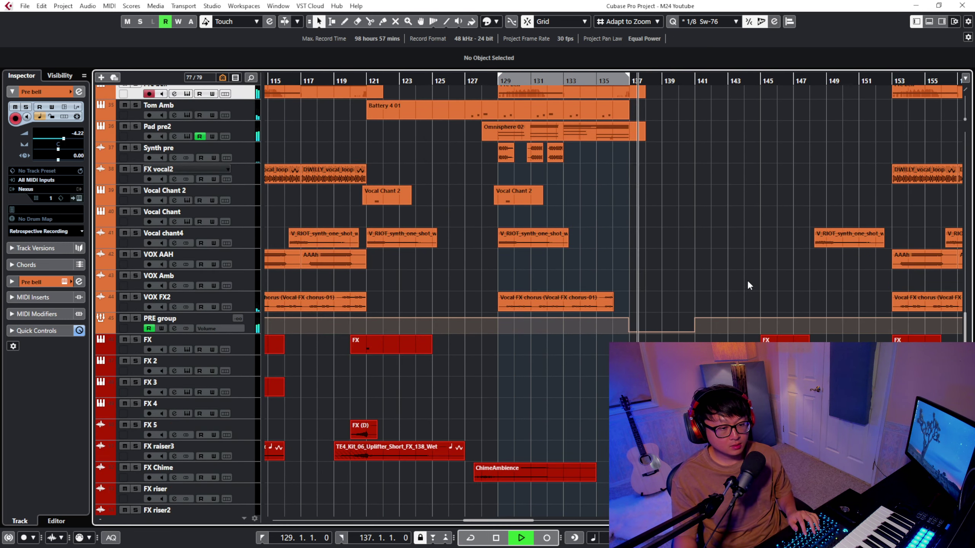
{"action": "scroll", "coordinate": [747, 281], "scroll_direction": "up", "scroll_amount": 15}
{"action": "key", "text": "h"}
{"action": "key", "text": "h"}
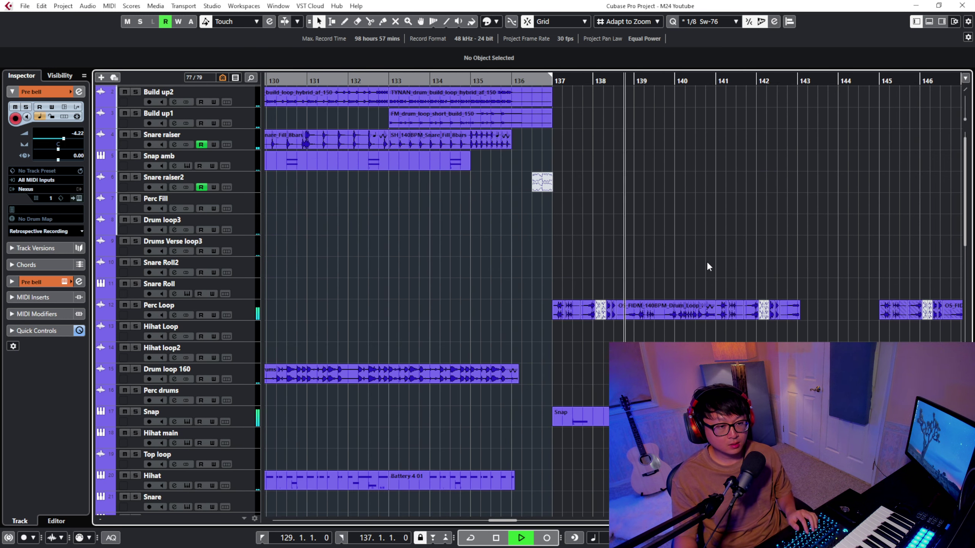
{"action": "key", "text": "g"}
{"action": "key", "text": "shift+g"}
{"action": "key", "text": "g"}
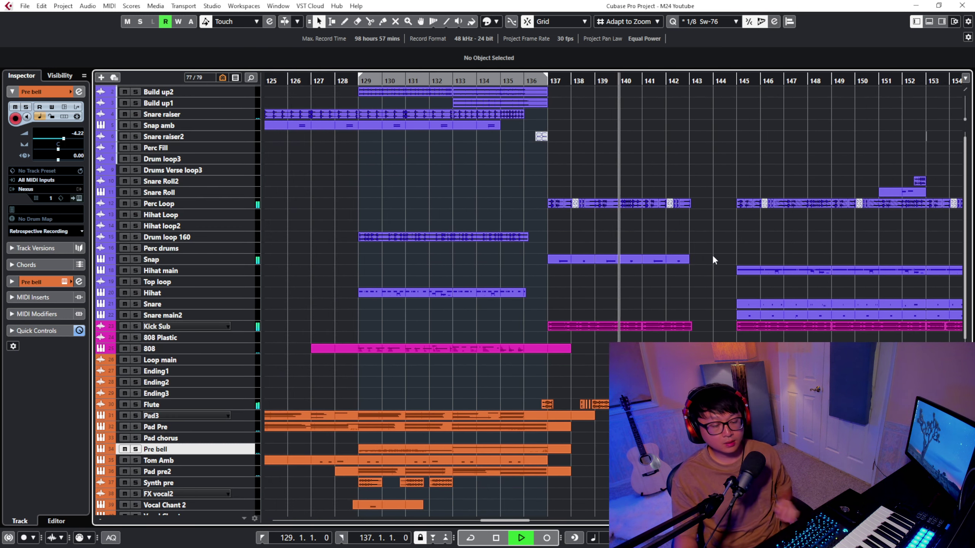
{"action": "right_click", "coordinate": [722, 241]}
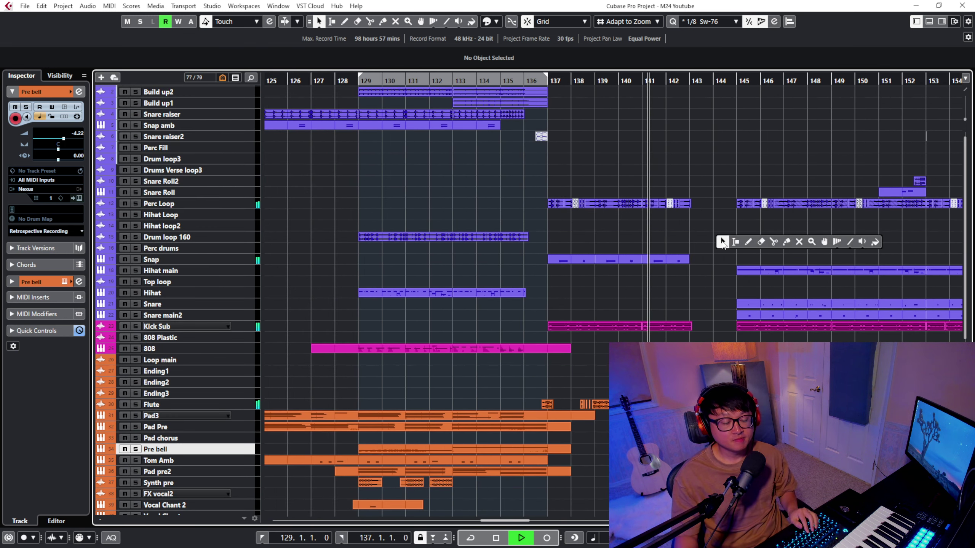
{"action": "left_click", "coordinate": [722, 241]}
{"action": "key", "text": "h"}
Replay the transition into the bar 137 section starting from bar 136, and stop playback
{"action": "key", "text": "space"}
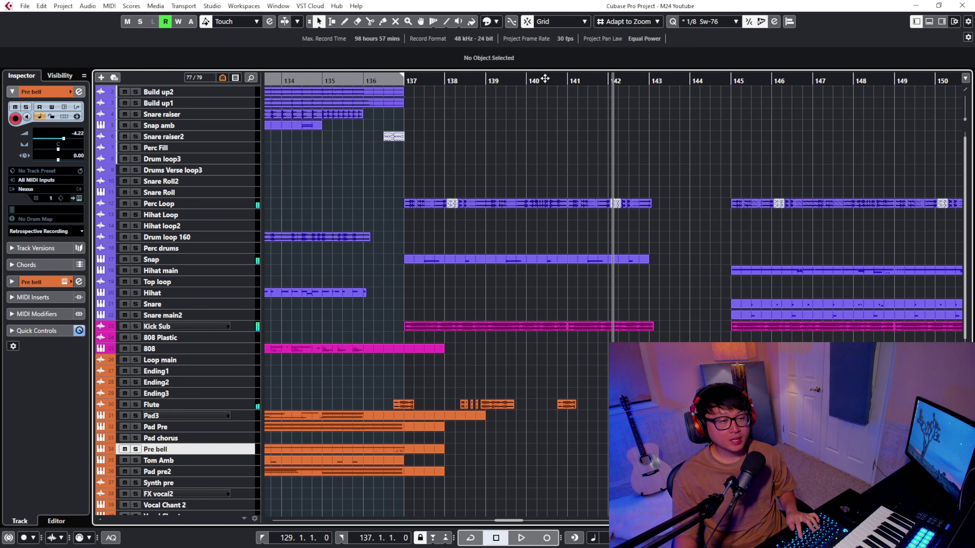
{"action": "left_click", "coordinate": [528, 80]}
{"action": "left_click", "coordinate": [363, 80]}
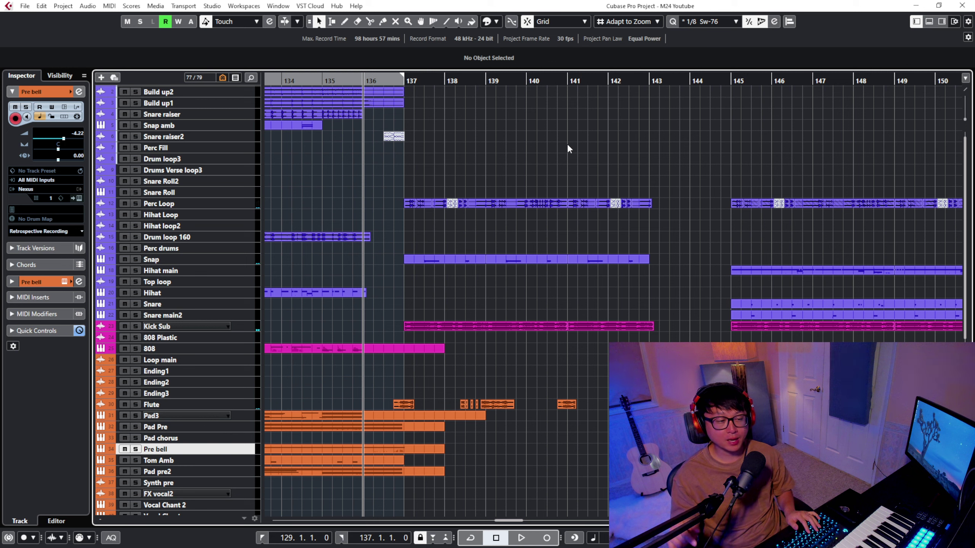
{"action": "key", "text": "space"}
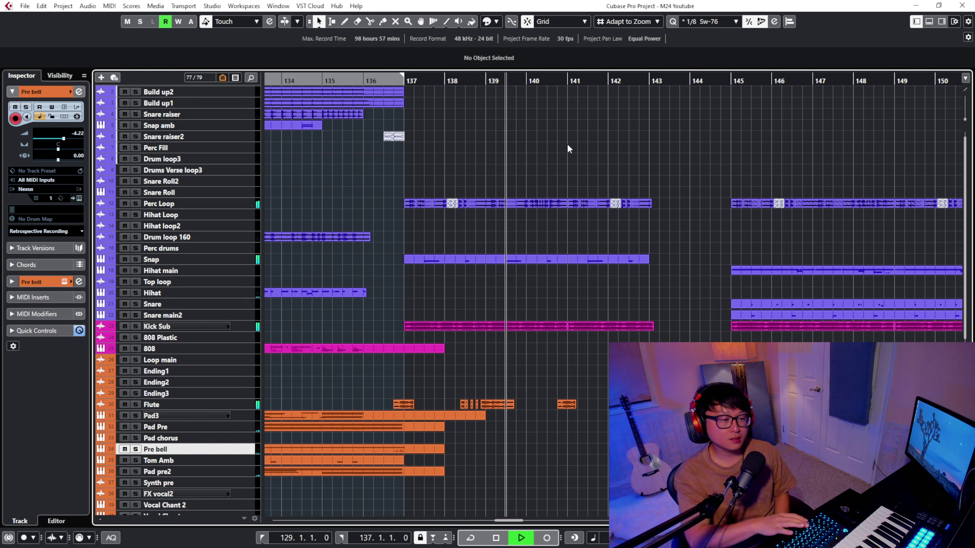
{"action": "key", "text": "space"}
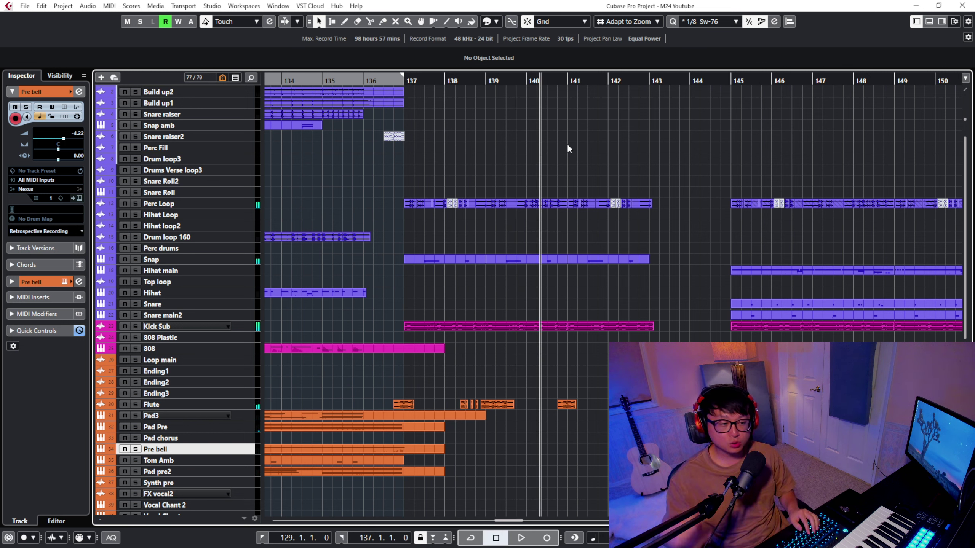
Play on from bar 142 and examine all tracks of the section that starts at bar 145
{"action": "left_click", "coordinate": [610, 81]}
{"action": "key", "text": "g"}
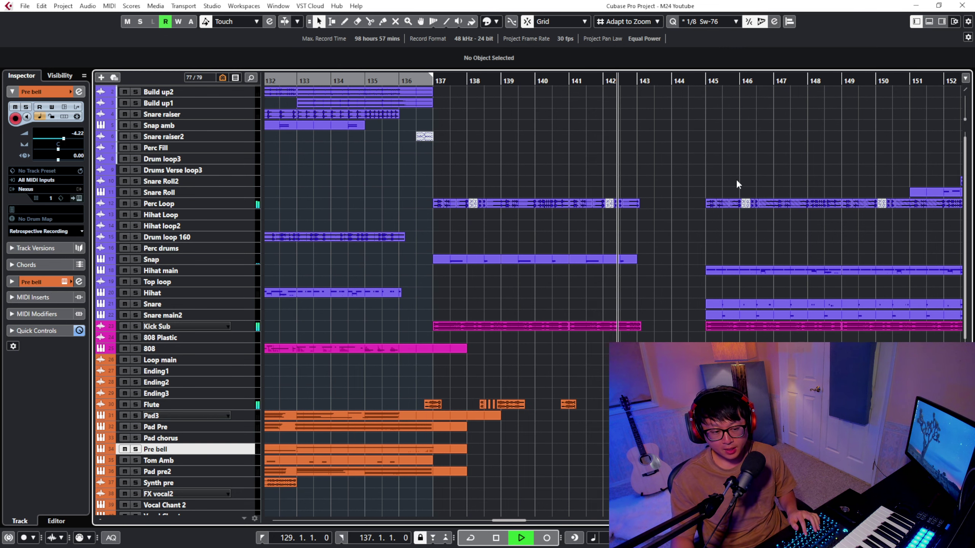
{"action": "key", "text": "alt+g"}
{"action": "key", "text": "h"}
{"action": "key", "text": "h"}
{"action": "key", "text": "h"}
{"action": "key", "text": "h"}
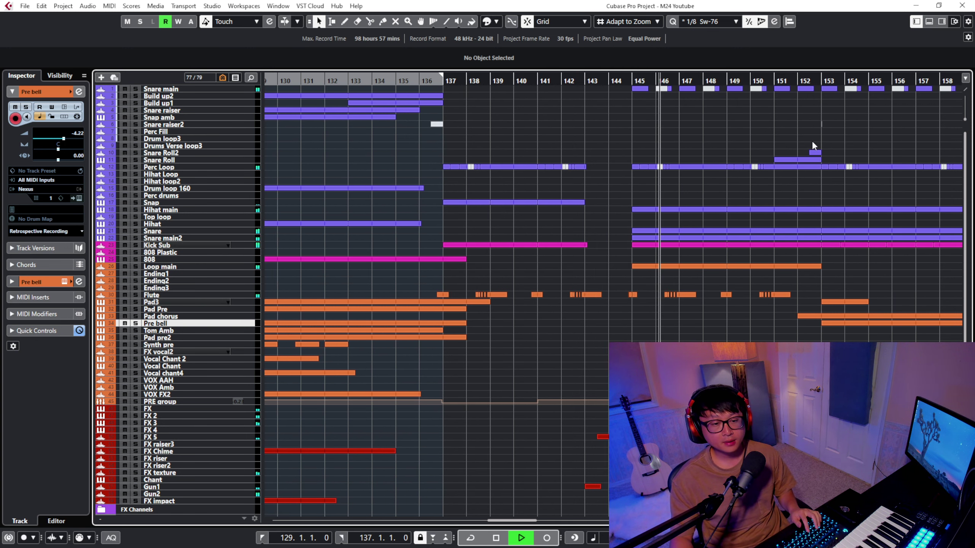
{"action": "key", "text": "g"}
{"action": "key", "text": "g"}
{"action": "key", "text": "g"}
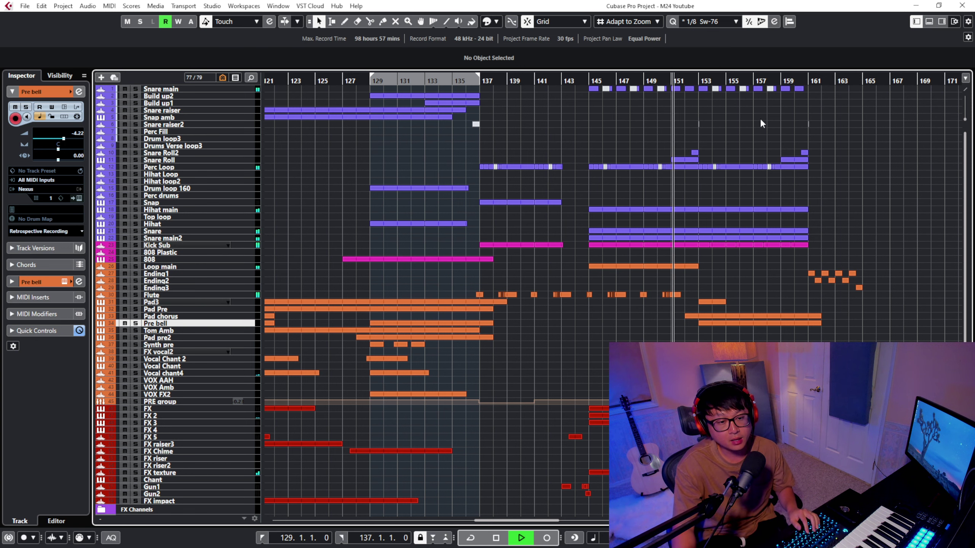
Review the drum, melodic and FX tracks of the final section through to the ending clips during playback
{"action": "scroll", "coordinate": [759, 116], "scroll_direction": "up", "scroll_amount": 2}
{"action": "scroll", "coordinate": [794, 126], "scroll_direction": "down", "scroll_amount": 3}
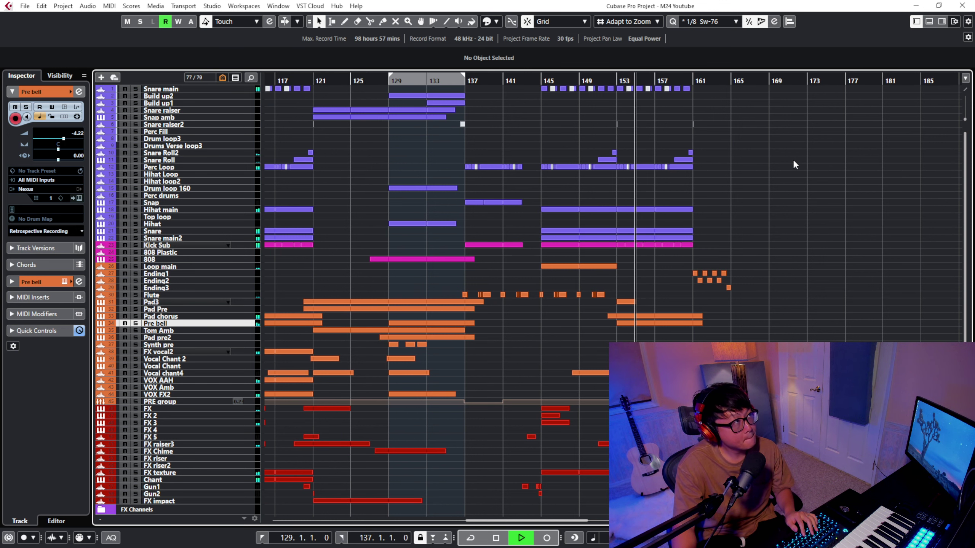
{"action": "scroll", "coordinate": [791, 164], "scroll_direction": "up", "scroll_amount": 1}
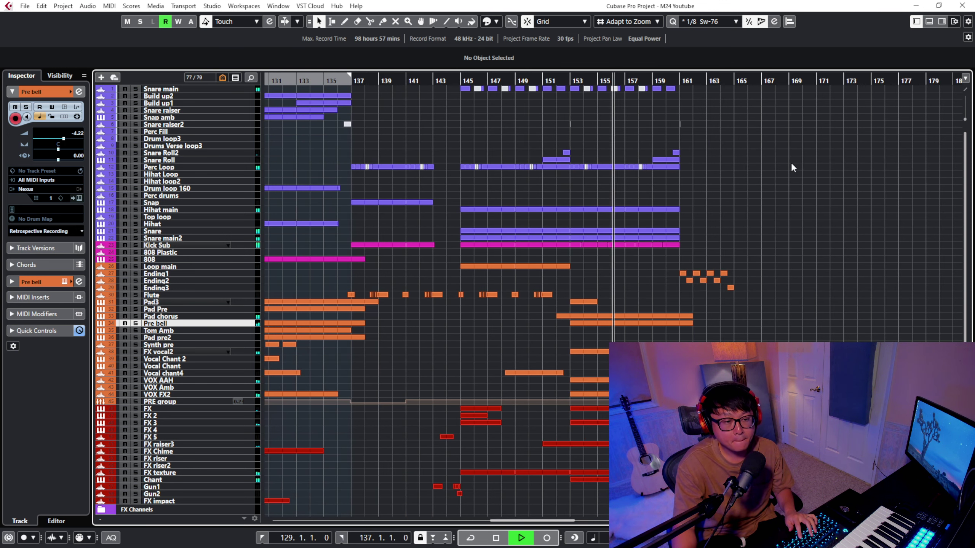
{"action": "scroll", "coordinate": [791, 163], "scroll_direction": "up", "scroll_amount": 2}
{"action": "scroll", "coordinate": [792, 162], "scroll_direction": "up", "scroll_amount": 2}
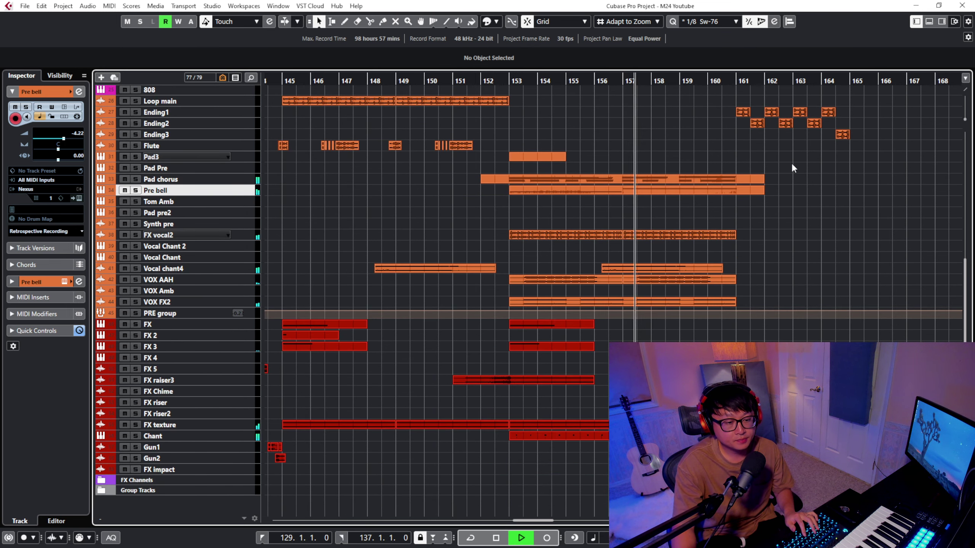
{"action": "scroll", "coordinate": [791, 163], "scroll_direction": "down", "scroll_amount": 1}
{"action": "scroll", "coordinate": [791, 164], "scroll_direction": "up", "scroll_amount": 6}
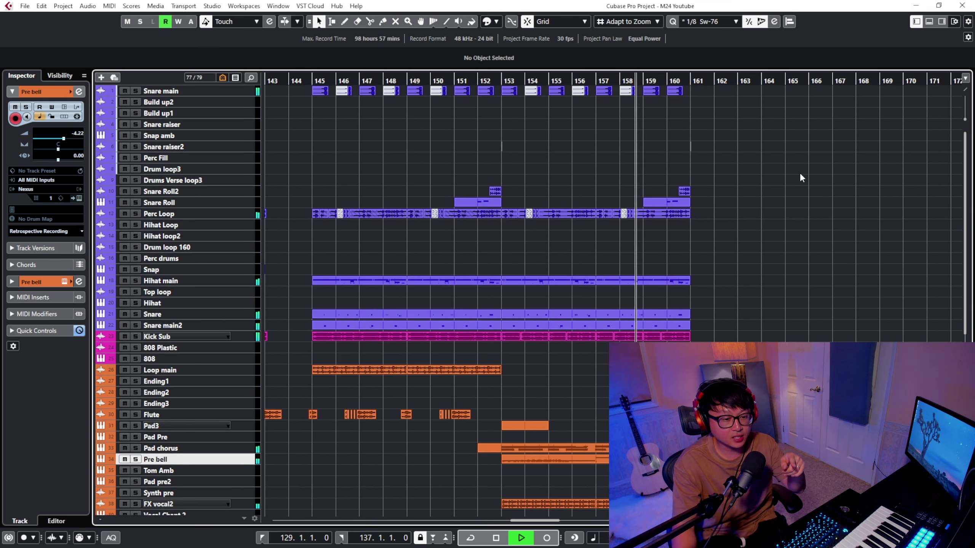
{"action": "scroll", "coordinate": [801, 176], "scroll_direction": "down", "scroll_amount": 2}
{"action": "scroll", "coordinate": [801, 176], "scroll_direction": "down", "scroll_amount": 1}
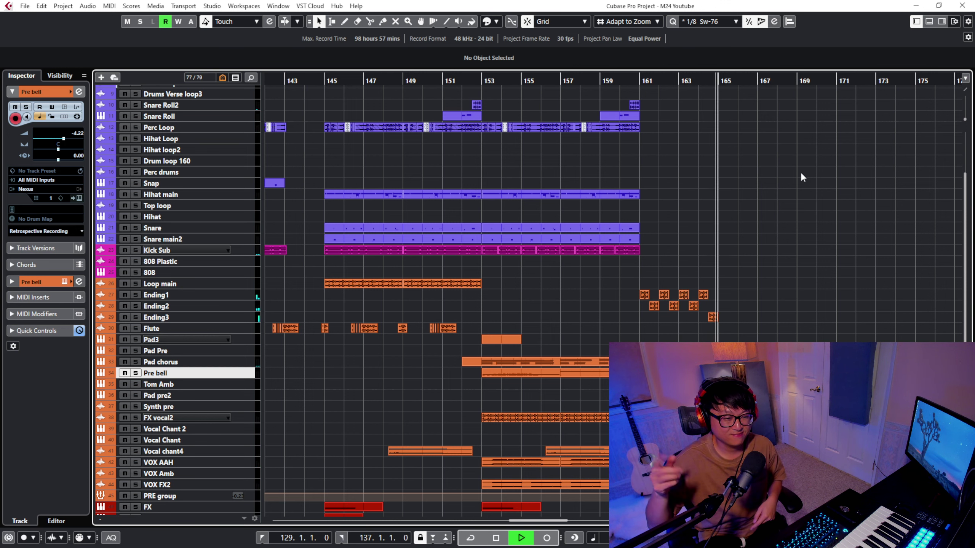
Stop playback after the ending and select the Ending1 track for a closer view
{"action": "key", "text": "space"}
{"action": "right_click", "coordinate": [781, 180]}
{"action": "left_click", "coordinate": [781, 180]}
{"action": "key", "text": "h"}
{"action": "key", "text": "h"}
{"action": "key", "text": "h"}
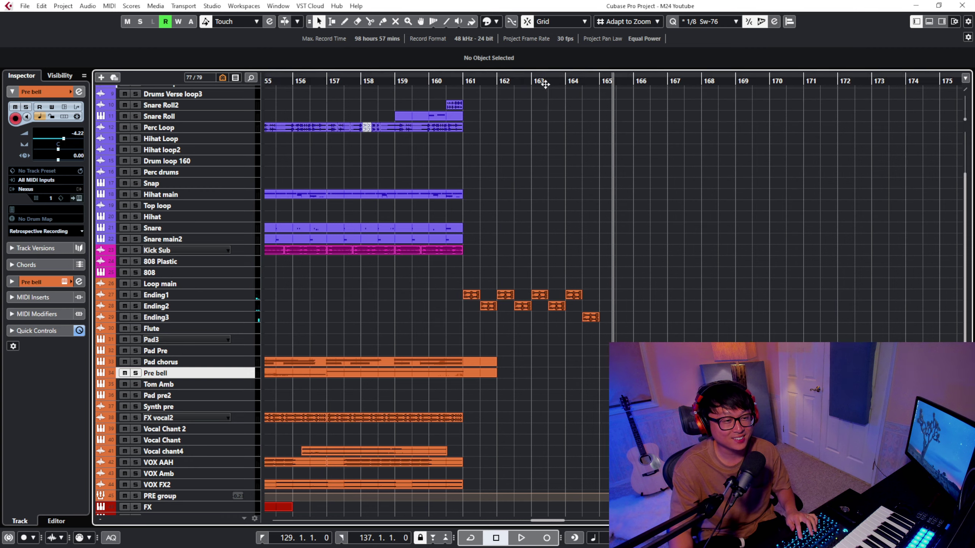
{"action": "key", "text": "h"}
{"action": "key", "text": "shift+h"}
{"action": "left_click", "coordinate": [250, 233]}
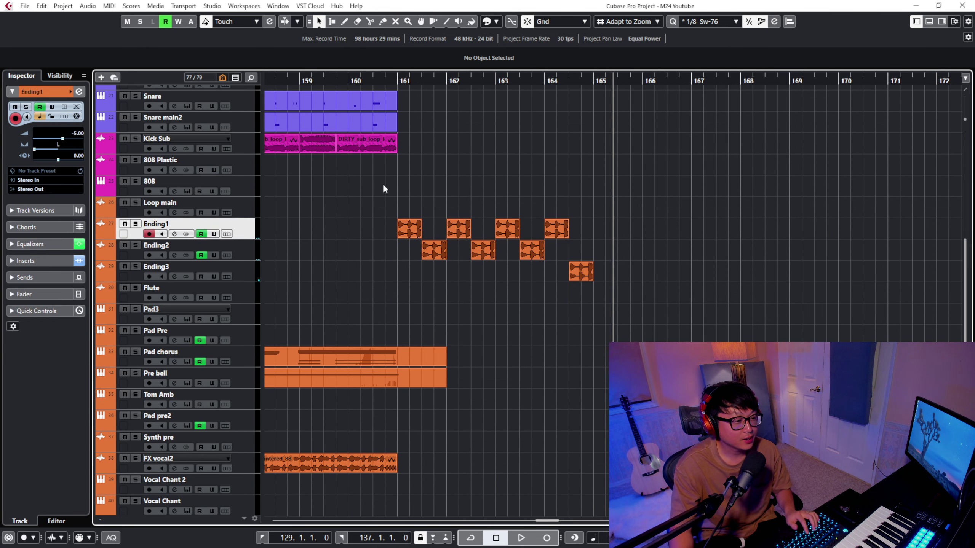
Enlarge the track rows and select Ending1's clips across bars 161 to 164
{"action": "key", "text": "shift+h"}
{"action": "key", "text": "shift+h"}
{"action": "left_click_drag", "start_coordinate": [375, 207], "coordinate": [691, 258]}
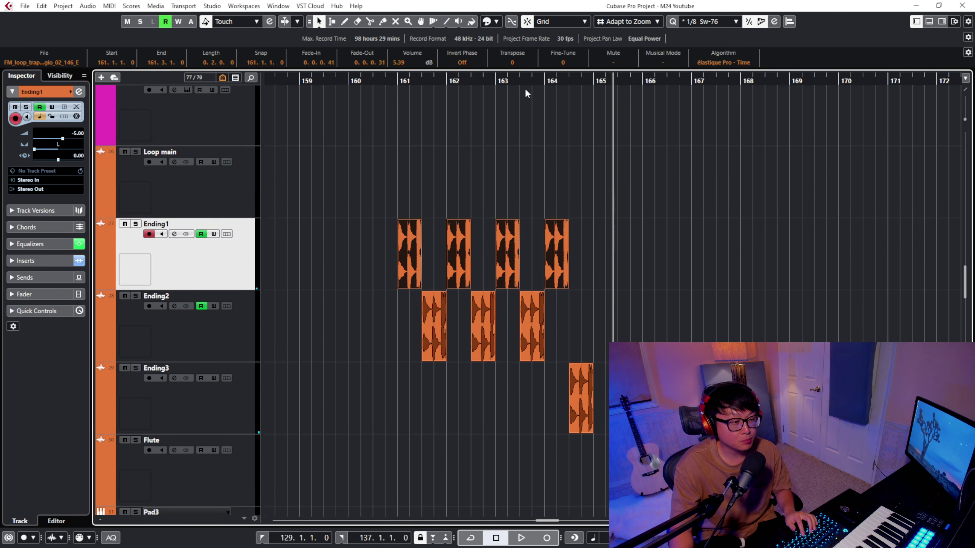
{"action": "key", "text": "h"}
{"action": "key", "text": "h"}
{"action": "key", "text": "h"}
{"action": "key", "text": "h"}
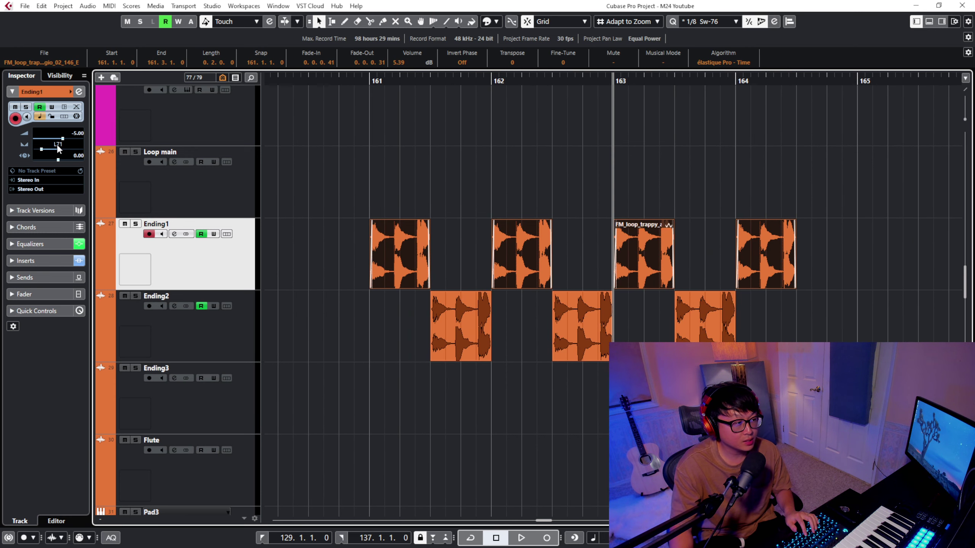
Compare the panning of Ending2 with Ending1 and open Ending1's channel settings
{"action": "left_click", "coordinate": [198, 334]}
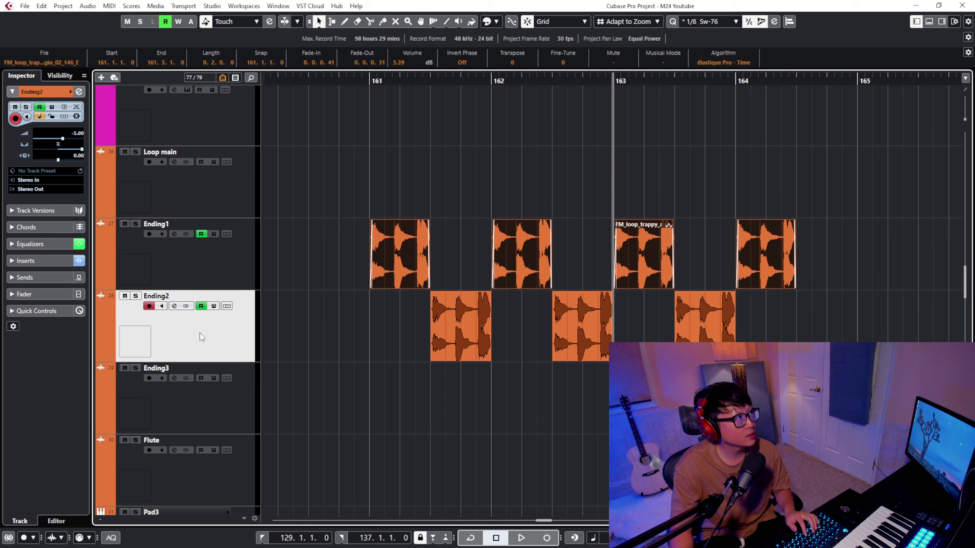
{"action": "left_click", "coordinate": [211, 262]}
{"action": "left_click", "coordinate": [174, 234]}
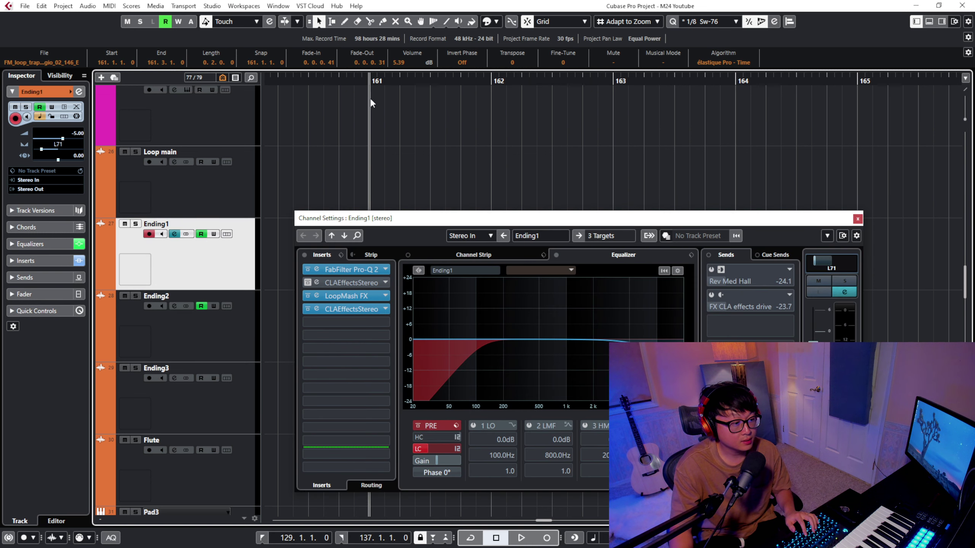
Review the active CLA Effects Stereo insert on Ending1, and close it together with the channel settings
{"action": "left_click", "coordinate": [348, 309]}
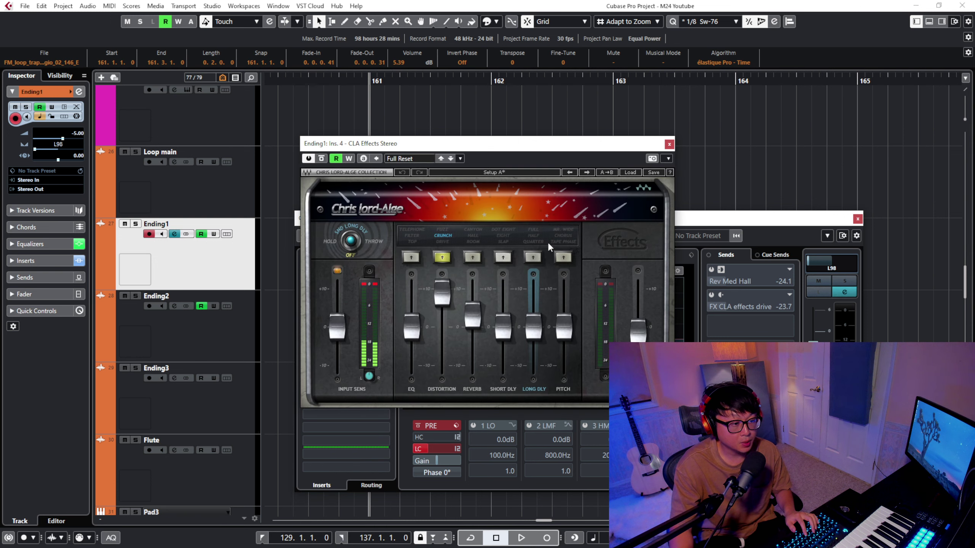
{"action": "left_click_drag", "start_coordinate": [550, 145], "coordinate": [621, 146]}
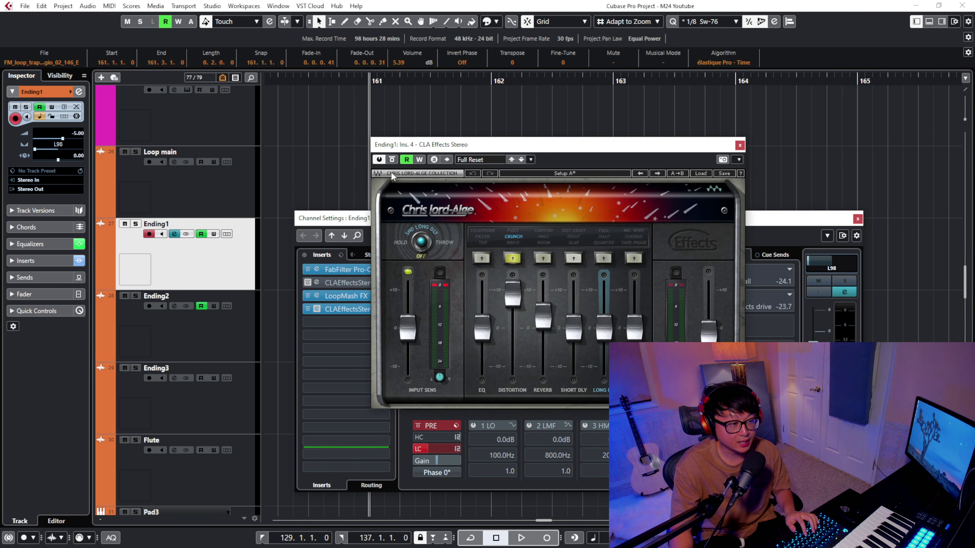
{"action": "left_click", "coordinate": [739, 145]}
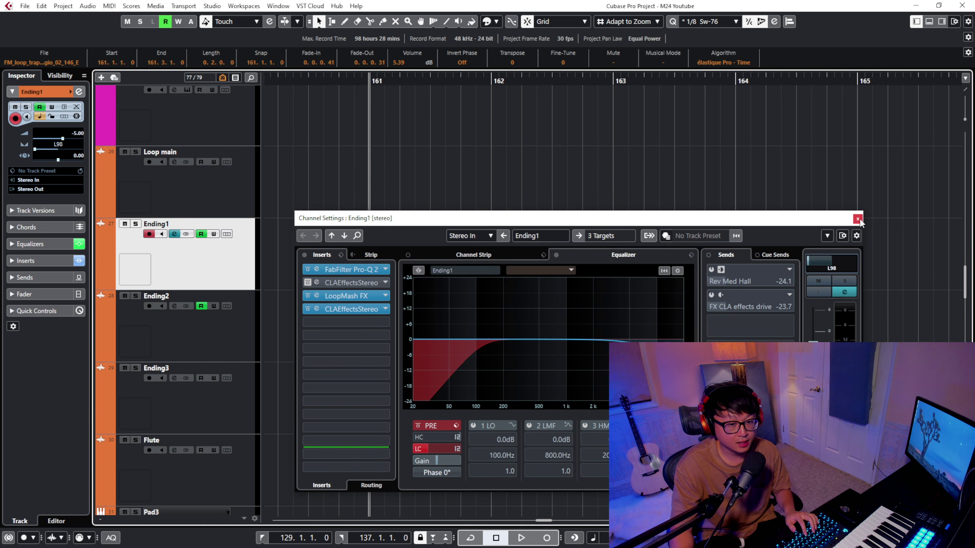
{"action": "left_click", "coordinate": [858, 220]}
Select the Ending2 track and listen to the alternating ending clips from bar 161 before stopping playback
{"action": "left_click", "coordinate": [226, 332]}
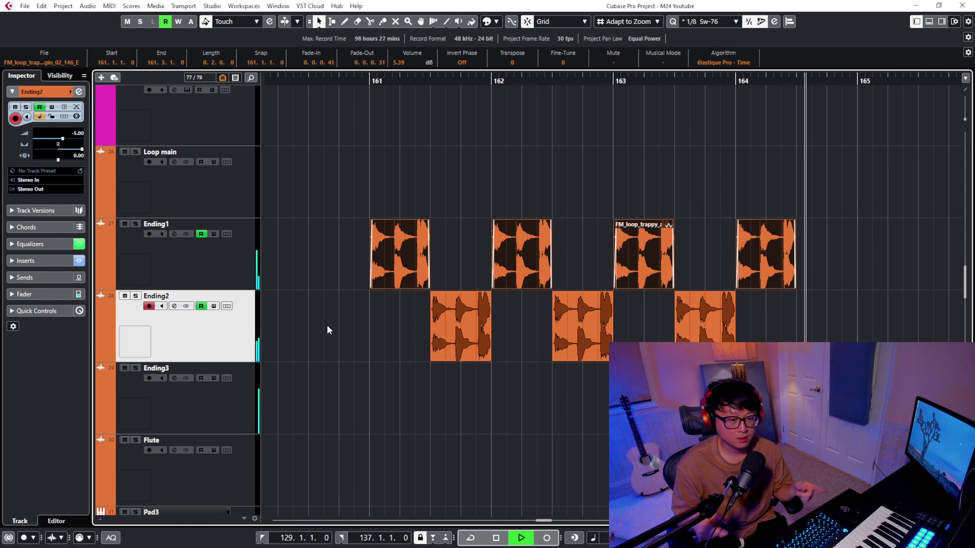
{"action": "key", "text": "space"}
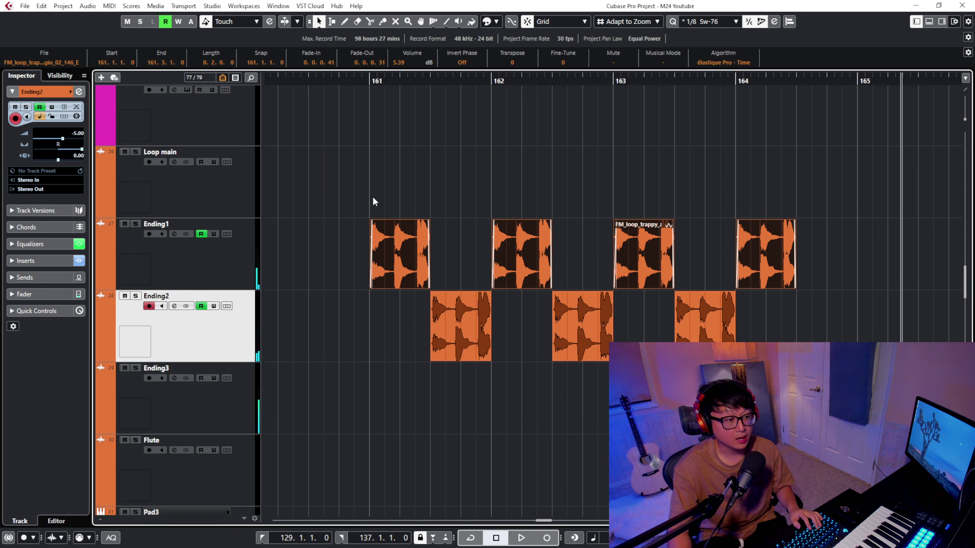
Compare the panning of Ending1 and Ending2 at bar 161, and check Ending1's pan automation up to bar 162
{"action": "left_click", "coordinate": [223, 257]}
{"action": "left_click", "coordinate": [371, 79]}
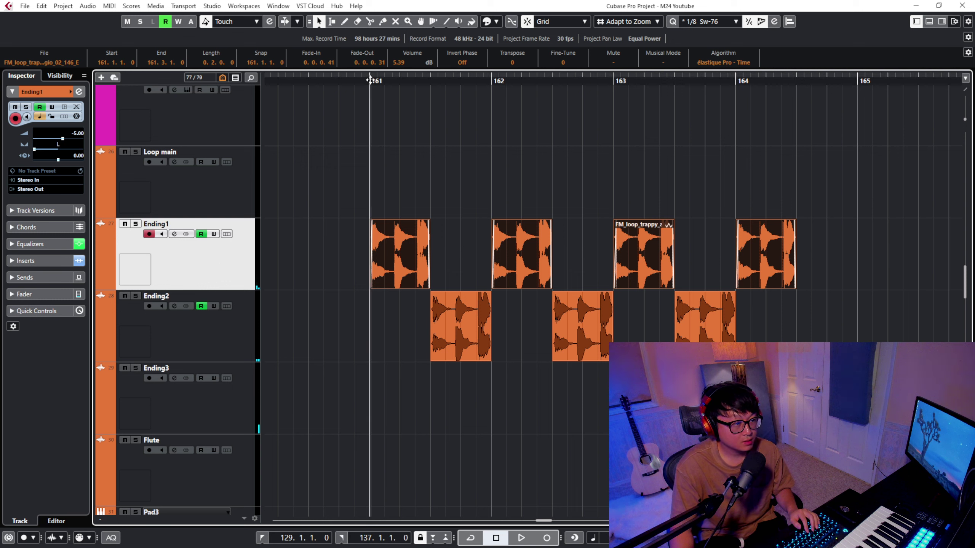
{"action": "left_click", "coordinate": [229, 325]}
{"action": "left_click", "coordinate": [231, 265]}
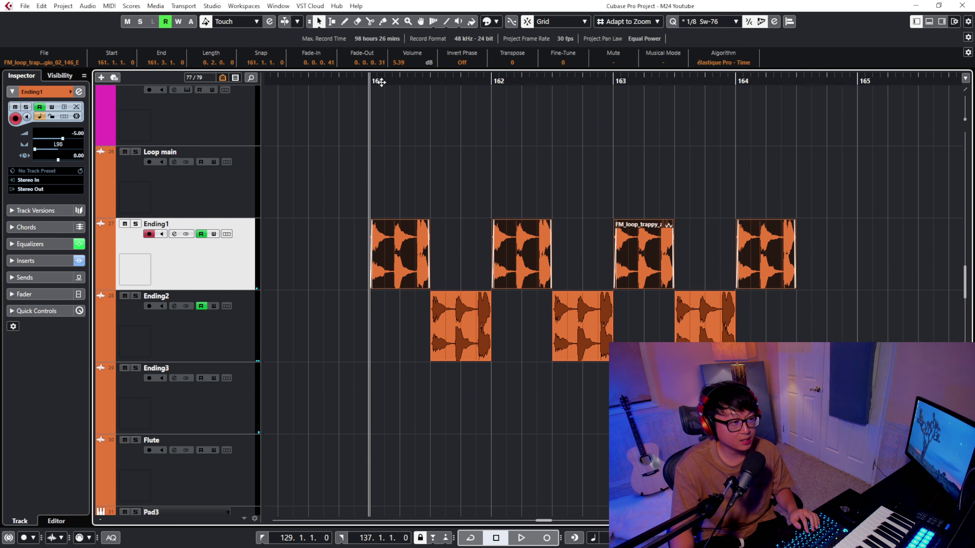
{"action": "left_click_drag", "start_coordinate": [380, 82], "coordinate": [493, 84]}
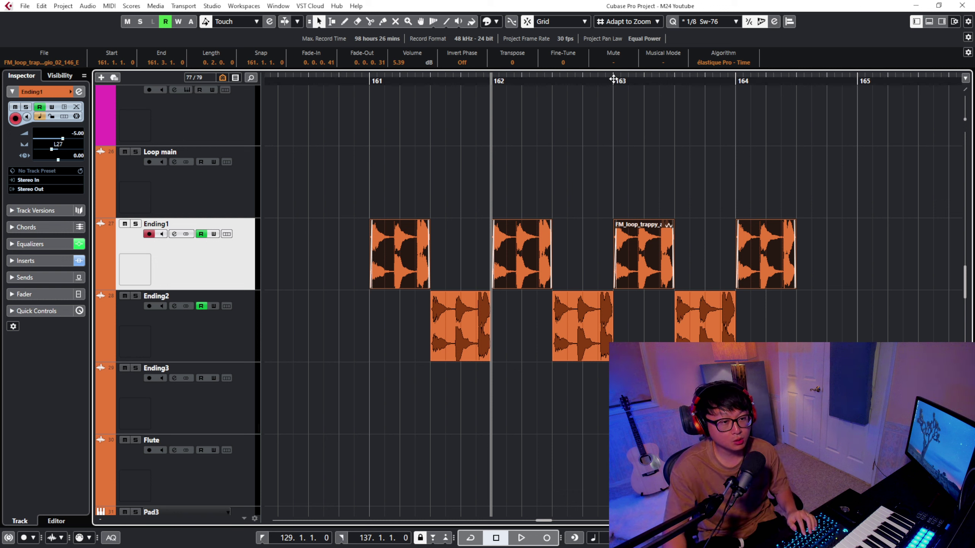
Compare the Ending2 and Ending1 clips in bar 163, and listen to the ending from bar 163 until after the last clip
{"action": "left_click", "coordinate": [660, 81]}
{"action": "left_click", "coordinate": [689, 319]}
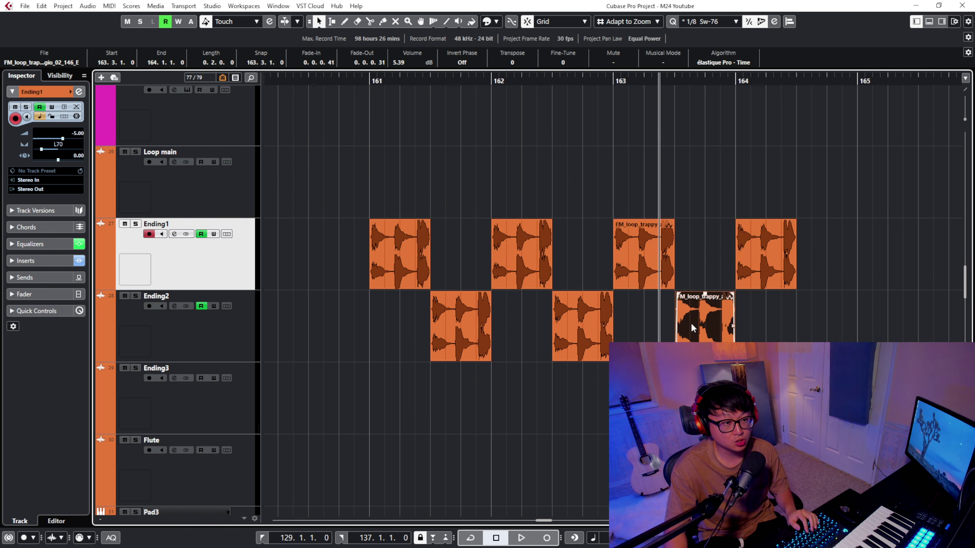
{"action": "left_click", "coordinate": [655, 279]}
{"action": "left_click", "coordinate": [613, 81]}
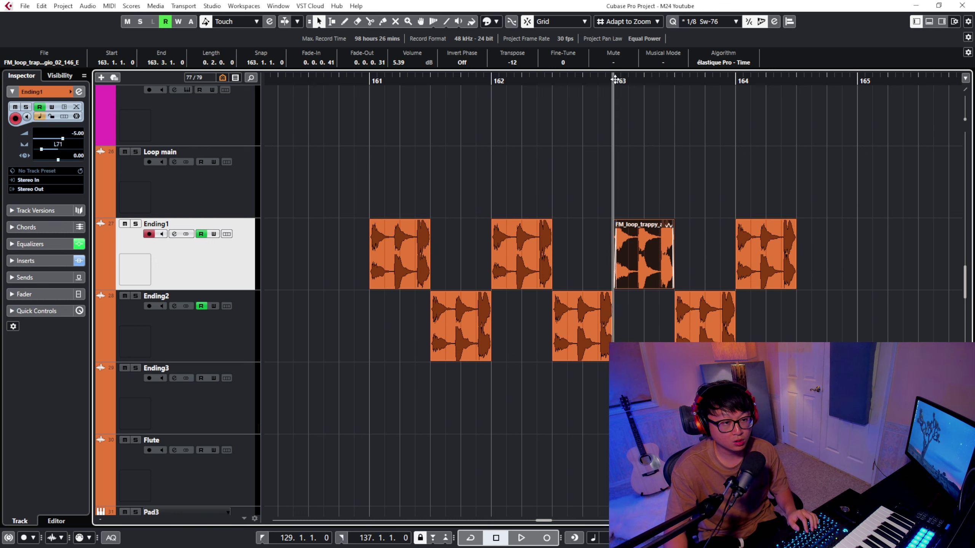
{"action": "key", "text": "space"}
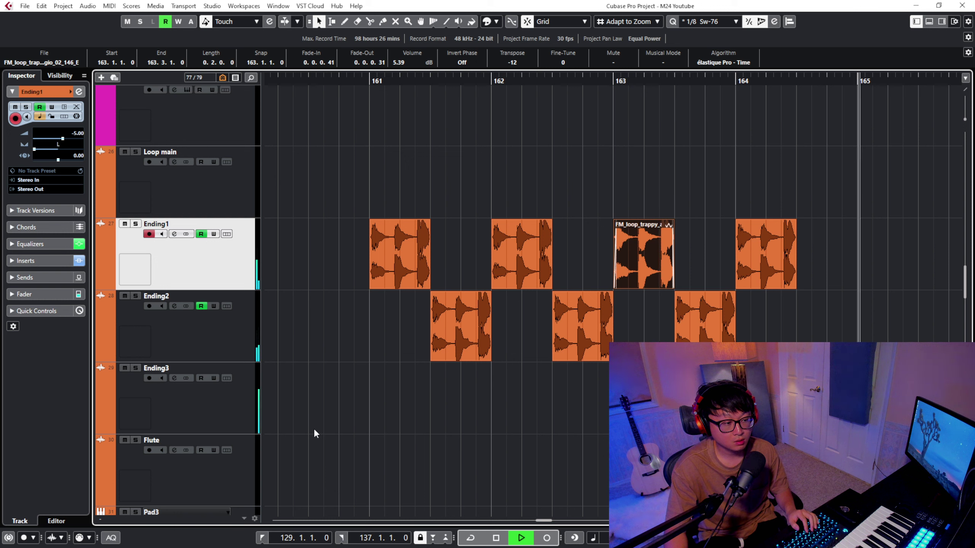
{"action": "key", "text": "space"}
Select the Ending3 track and check the transposition of its closing clip at bar 164, clearing the selection when done
{"action": "left_click", "coordinate": [200, 411]}
{"action": "key", "text": "Right"}
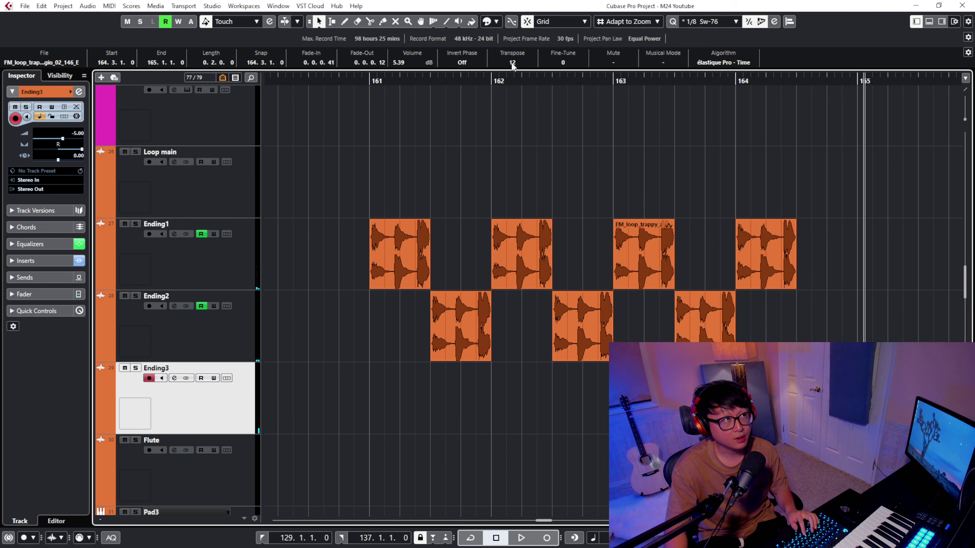
{"action": "key", "text": "g"}
{"action": "key", "text": "g"}
{"action": "key", "text": "shift+g"}
{"action": "key", "text": "shift+g"}
{"action": "key", "text": "shift+g"}
{"action": "key", "text": "shift+g"}
{"action": "key", "text": "shift+g"}
{"action": "key", "text": "shift+g"}
{"action": "left_click", "coordinate": [633, 289]}
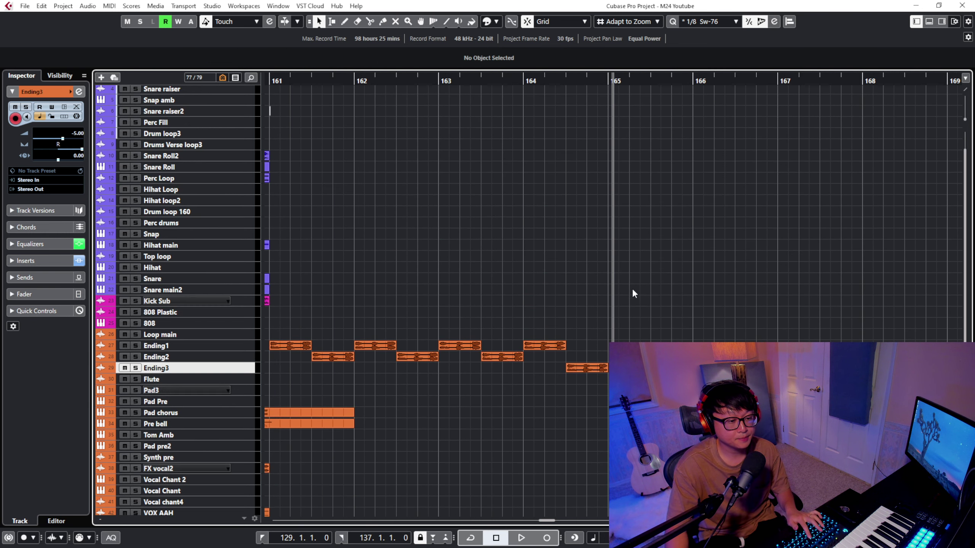
Examine the overall arrangement leading up to the ending clips across all tracks
{"action": "key", "text": "g"}
{"action": "key", "text": "g"}
{"action": "key", "text": "g"}
{"action": "key", "text": "g"}
{"action": "key", "text": "g"}
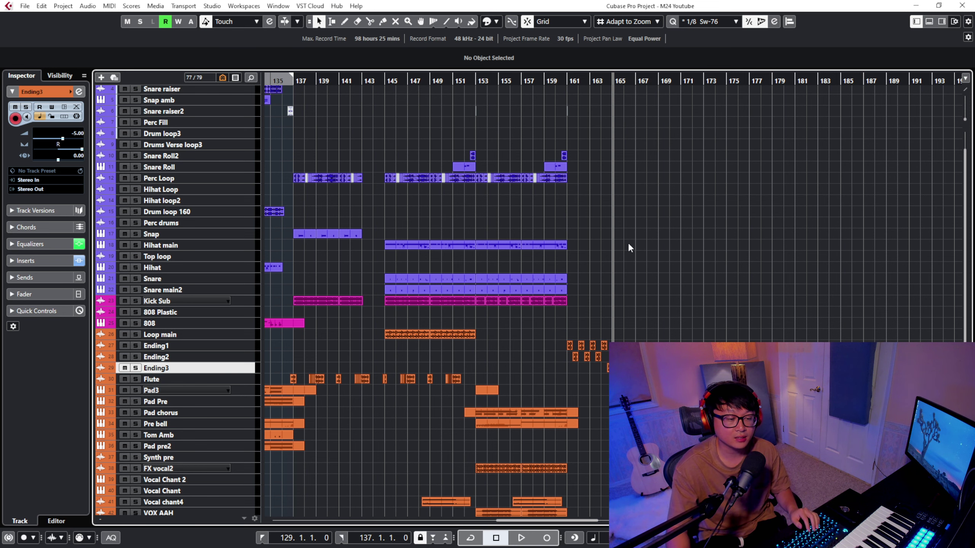
{"action": "key", "text": "g"}
{"action": "key", "text": "g"}
{"action": "key", "text": "g"}
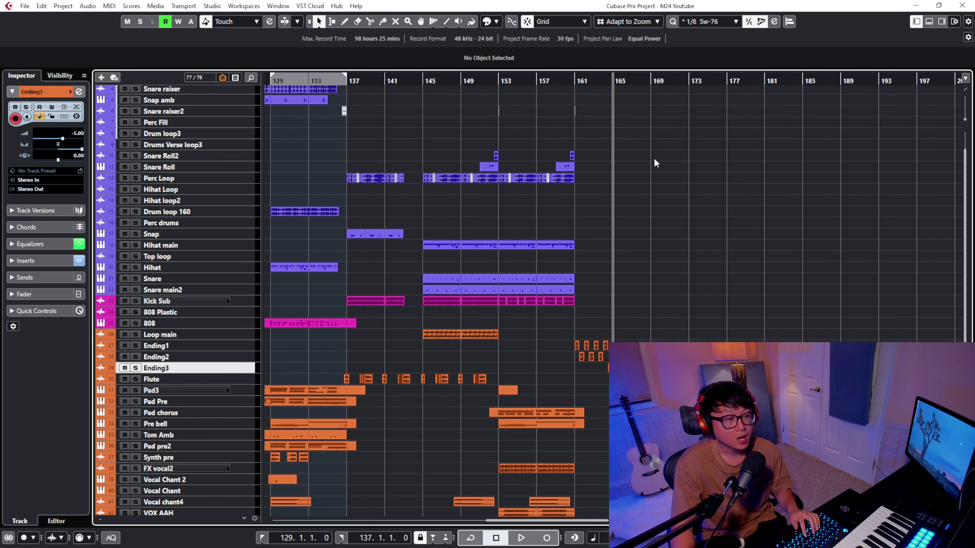
{"action": "key", "text": "g"}
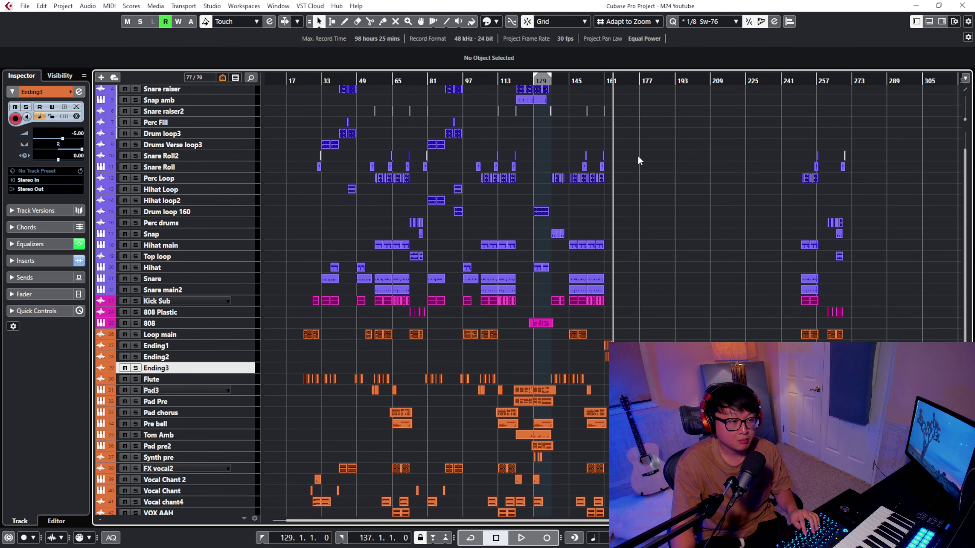
Return to the intro, solo the Loop main track and listen to its clip from bar 25 before stopping playback
{"action": "left_click_drag", "start_coordinate": [295, 81], "coordinate": [399, 284]}
{"action": "left_click", "coordinate": [392, 315]}
{"action": "key", "text": "shift+h"}
{"action": "key", "text": "shift+h"}
{"action": "left_click", "coordinate": [669, 220]}
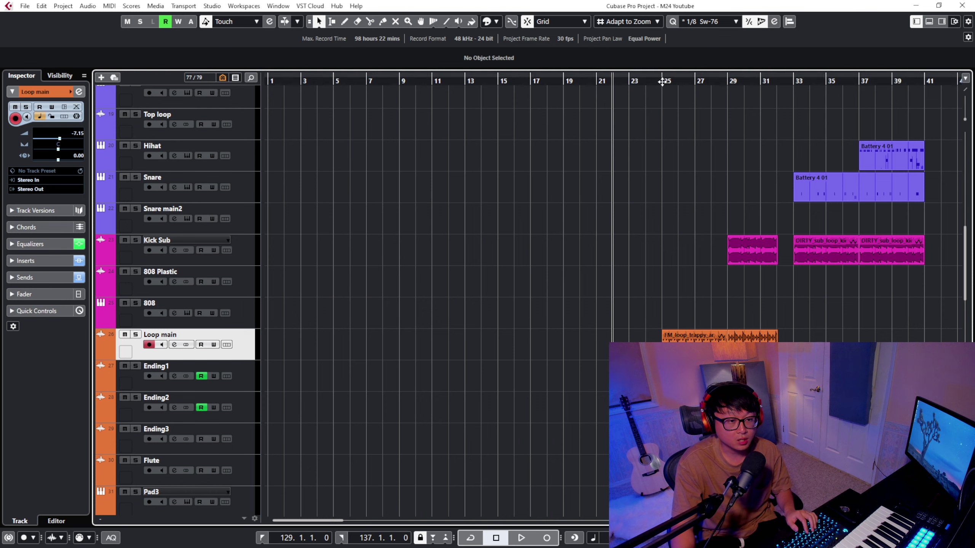
{"action": "key", "text": "s"}
{"action": "key", "text": "space"}
{"action": "scroll", "coordinate": [684, 224], "scroll_direction": "down", "scroll_amount": 5}
{"action": "key", "text": "space"}
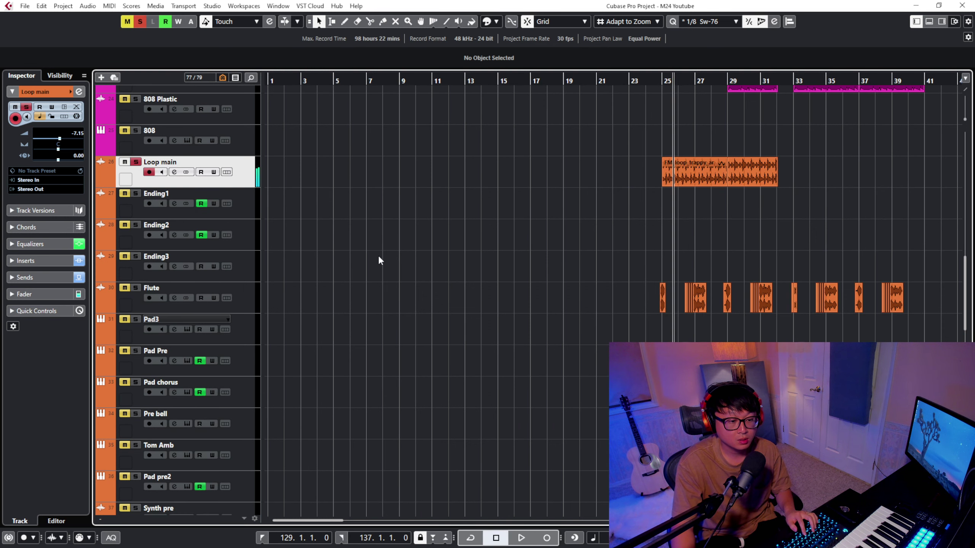
Solo the Flute track together with Loop main and listen to both from bar 25 before stopping playback
{"action": "key", "text": "s"}
{"action": "left_click", "coordinate": [150, 287]}
{"action": "key", "text": "s"}
{"action": "left_click", "coordinate": [202, 163]}
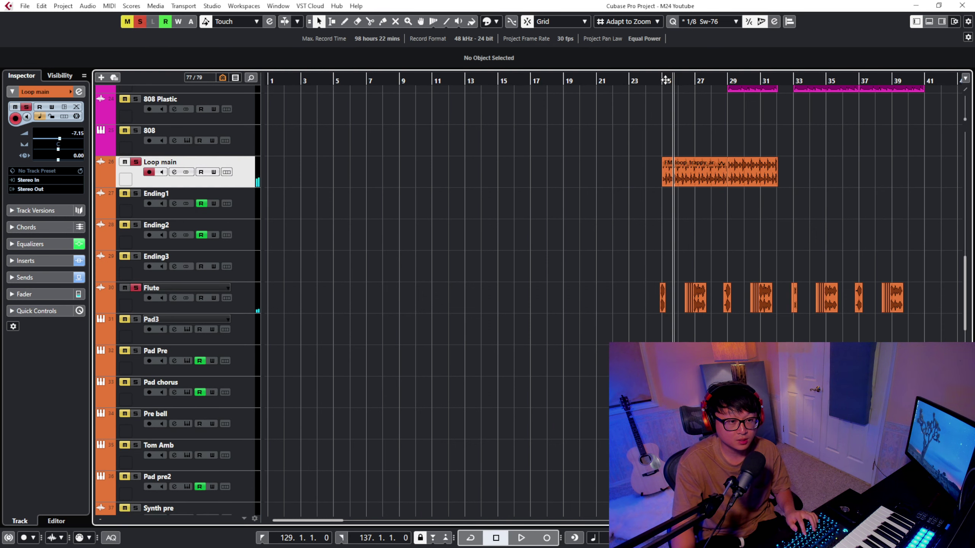
{"action": "left_click", "coordinate": [665, 80]}
{"action": "key", "text": "space"}
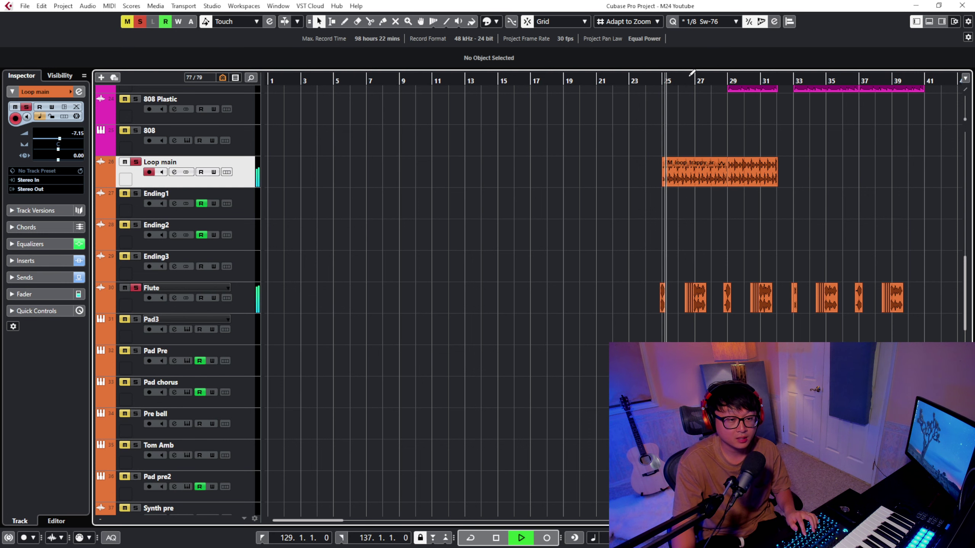
{"action": "key", "text": "g"}
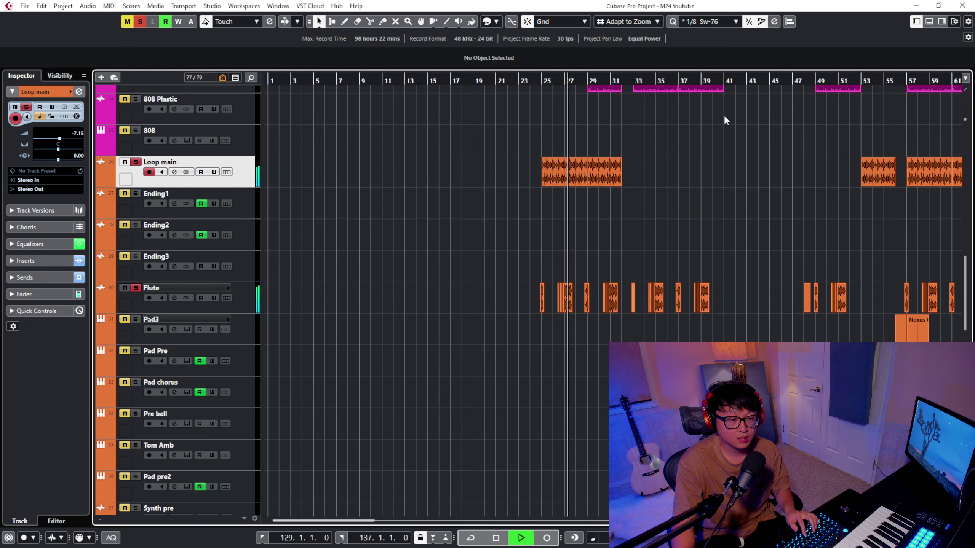
{"action": "key", "text": "space"}
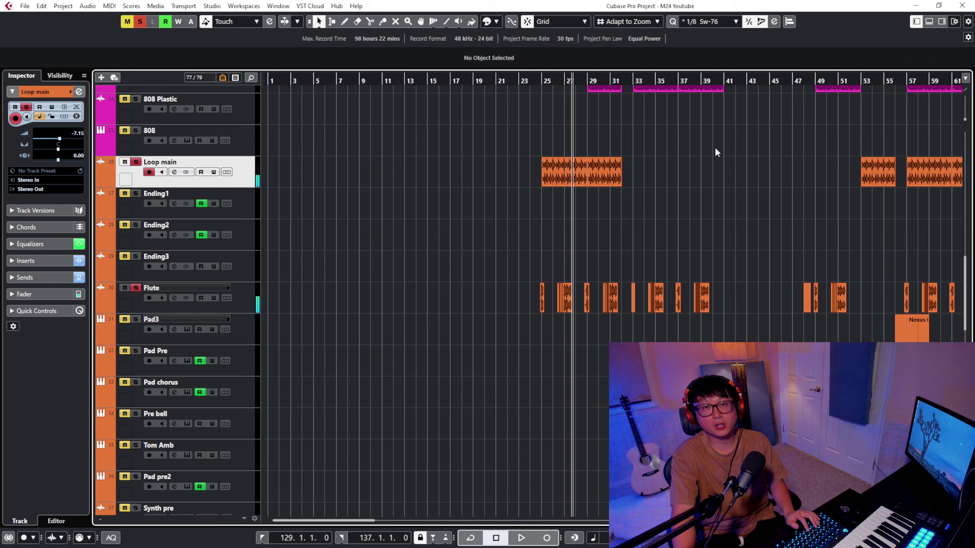